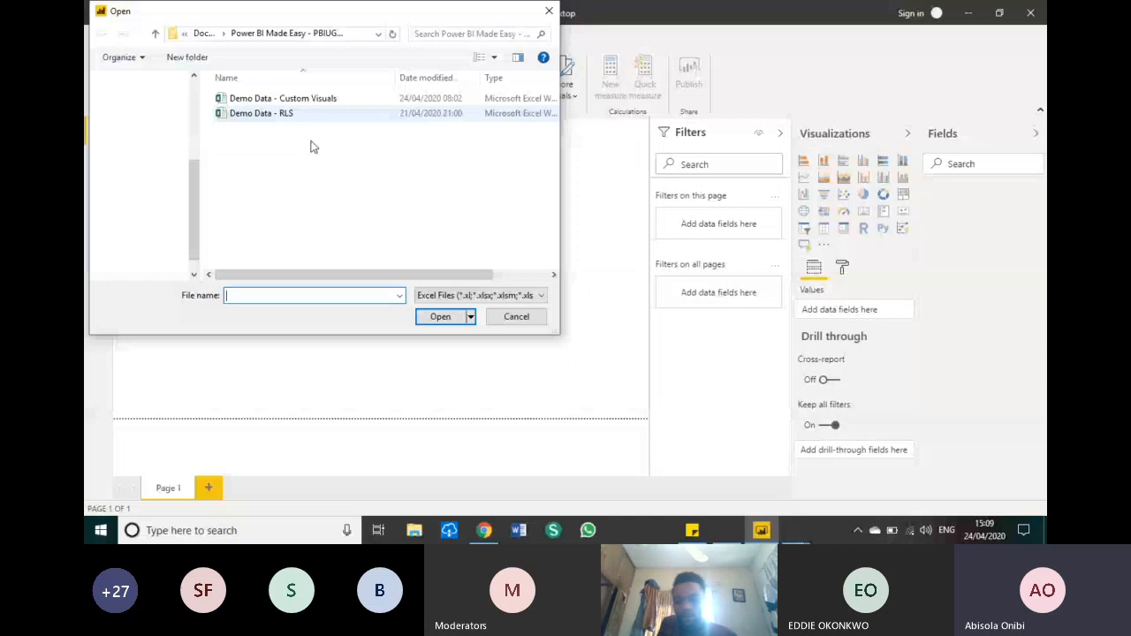
Open the Demo Data - Custom Visuals workbook and bring branch_table, daily_sales_table, pizza_sales_table and sales_table into Power Query for transforming
click(315, 101)
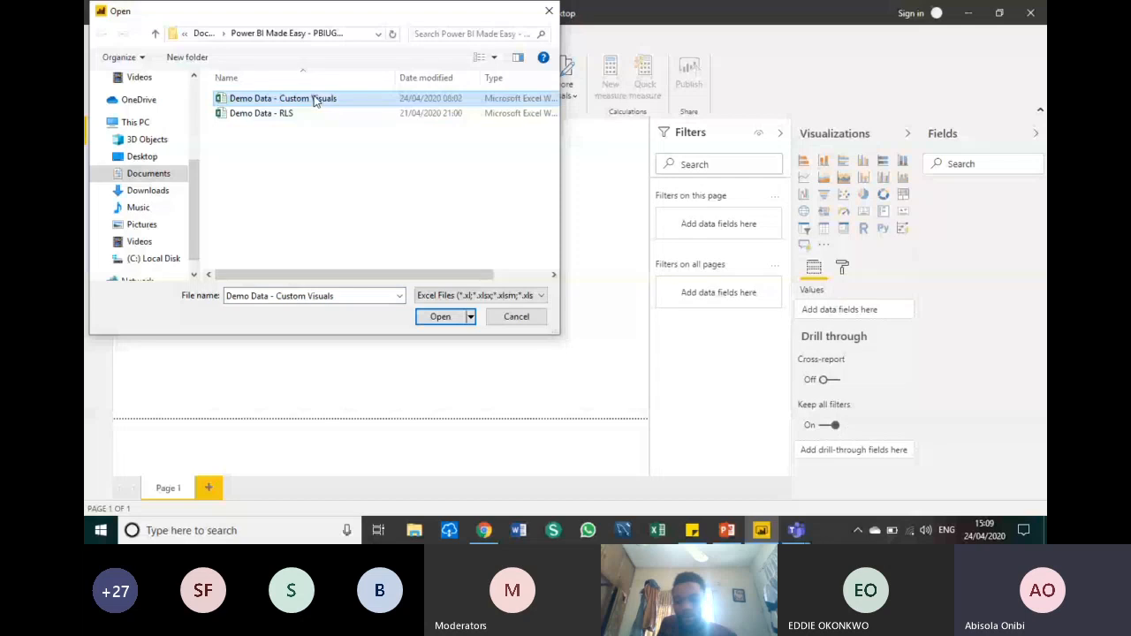
click(433, 320)
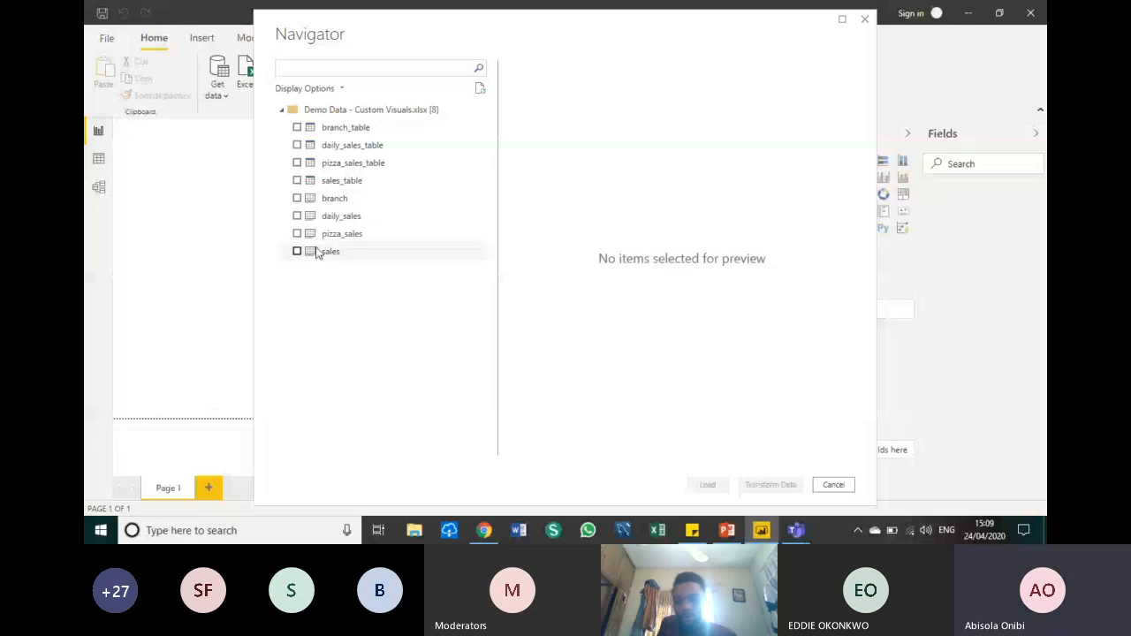
click(297, 127)
click(297, 145)
click(297, 162)
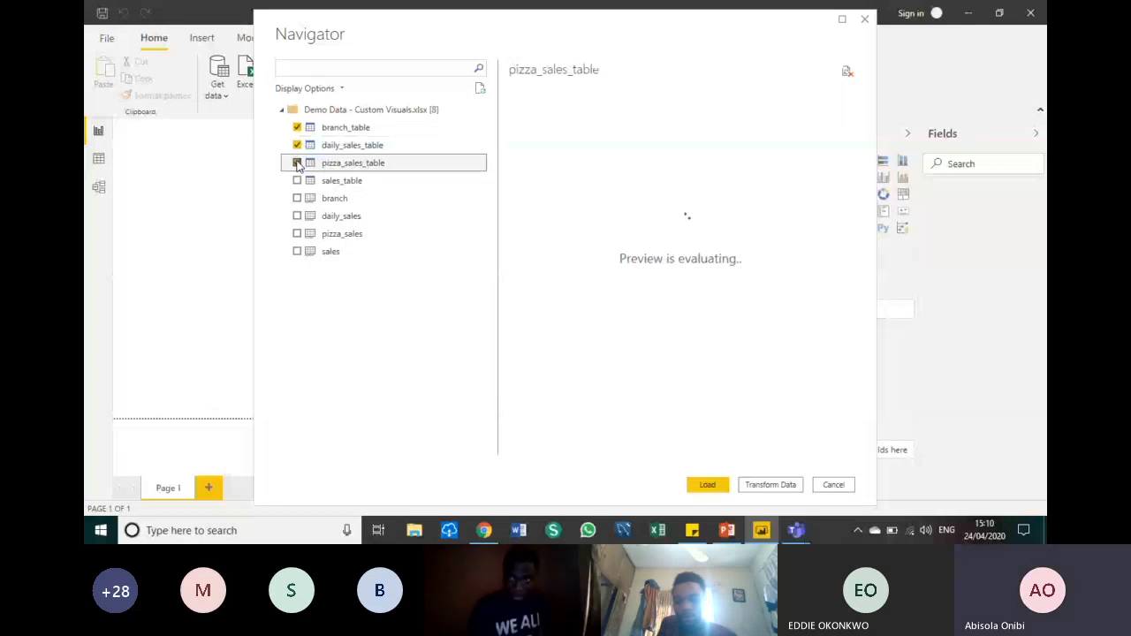
click(771, 485)
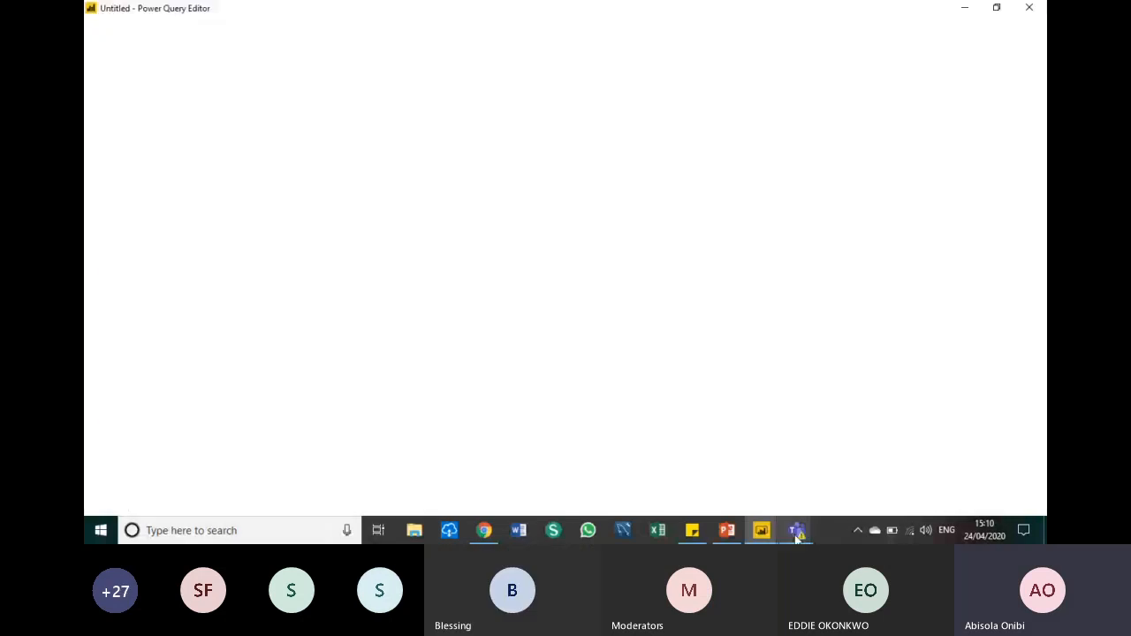
click(912, 532)
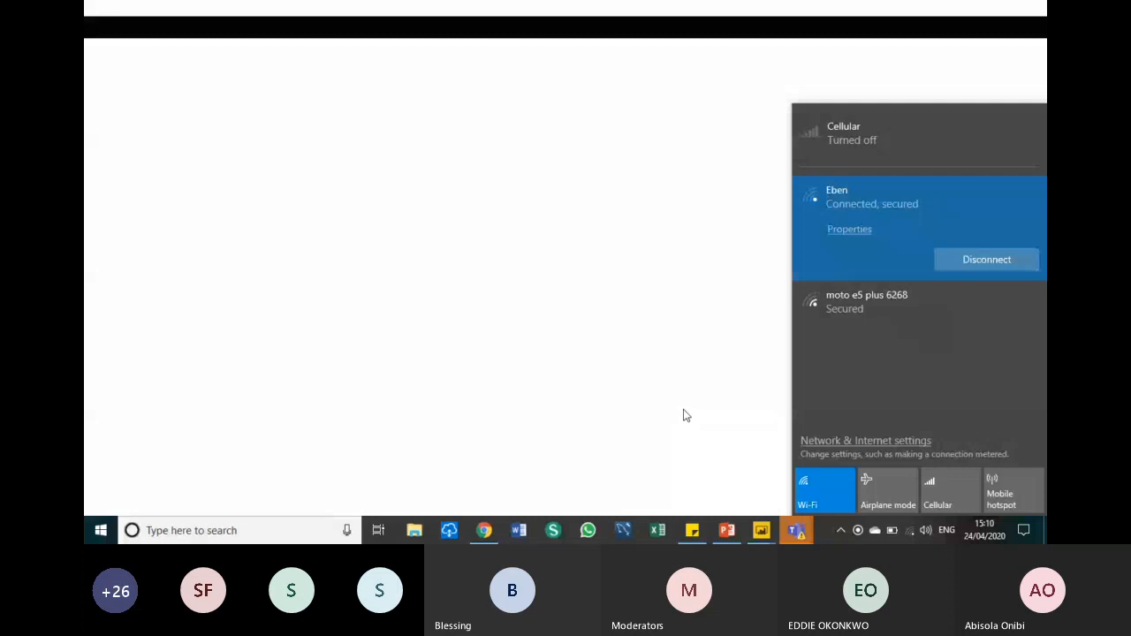
click(744, 426)
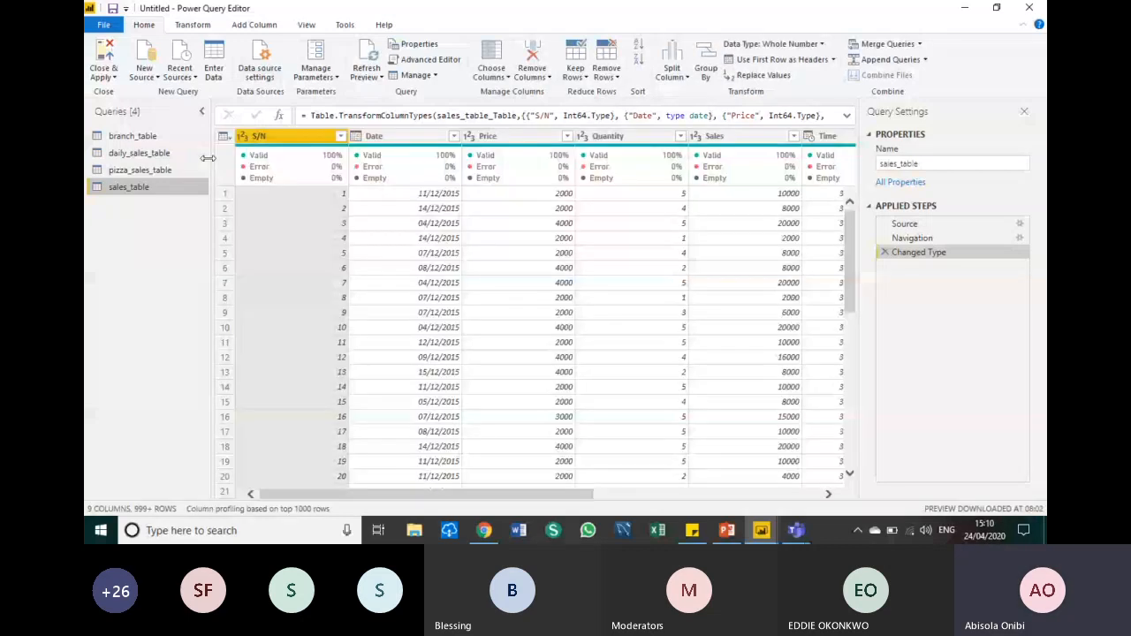
Review the columns and data types of branch_table, daily_sales_table and pizza_sales_table
click(132, 136)
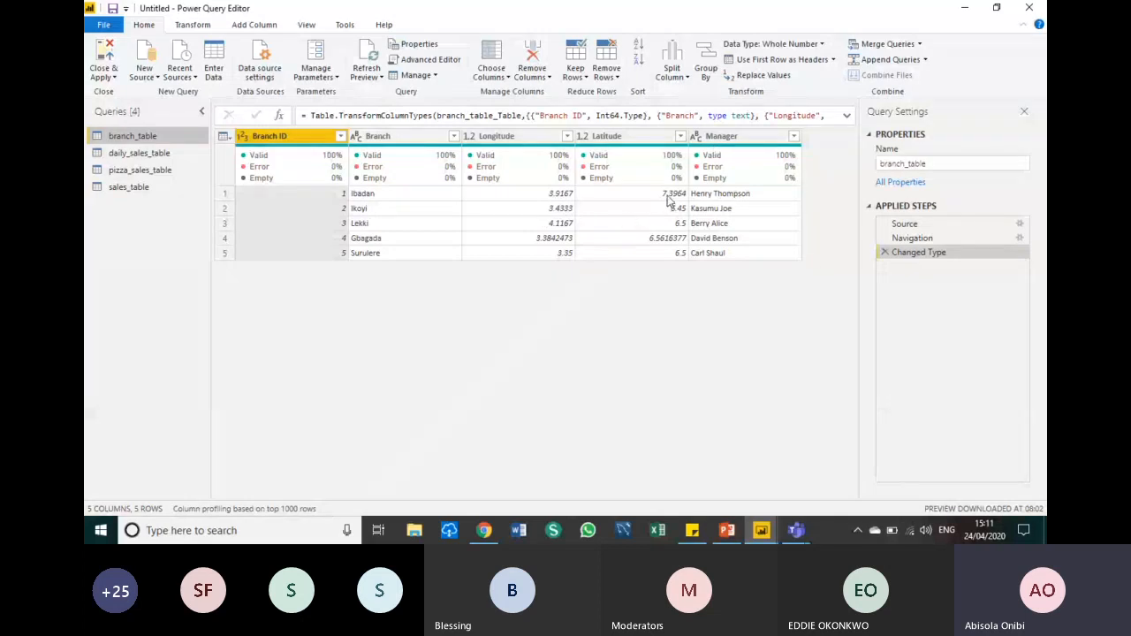
click(137, 156)
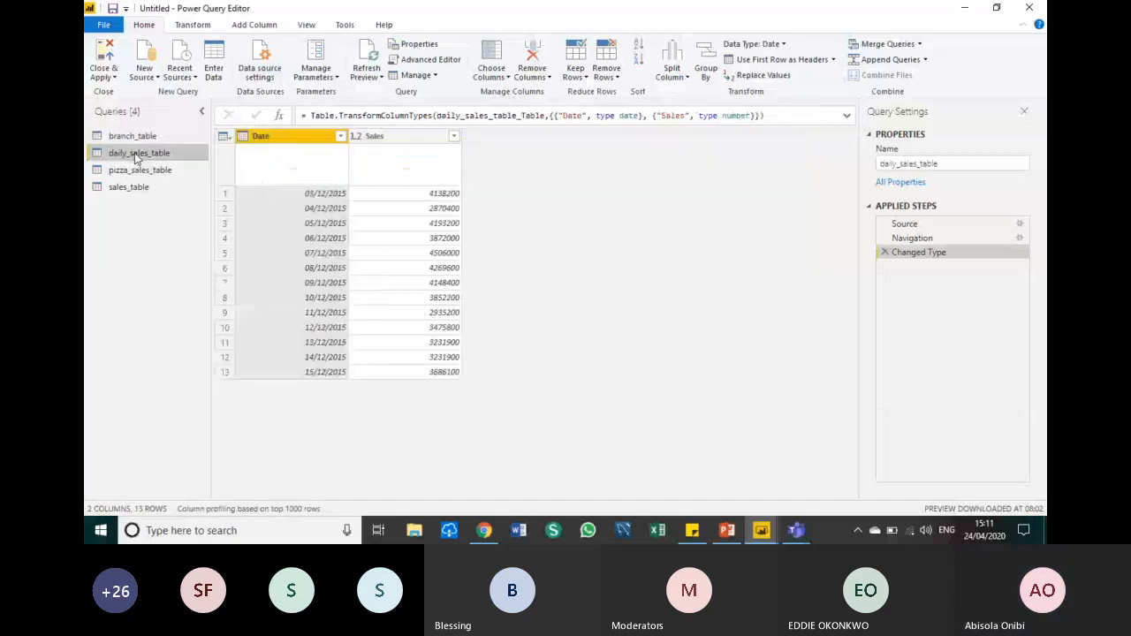
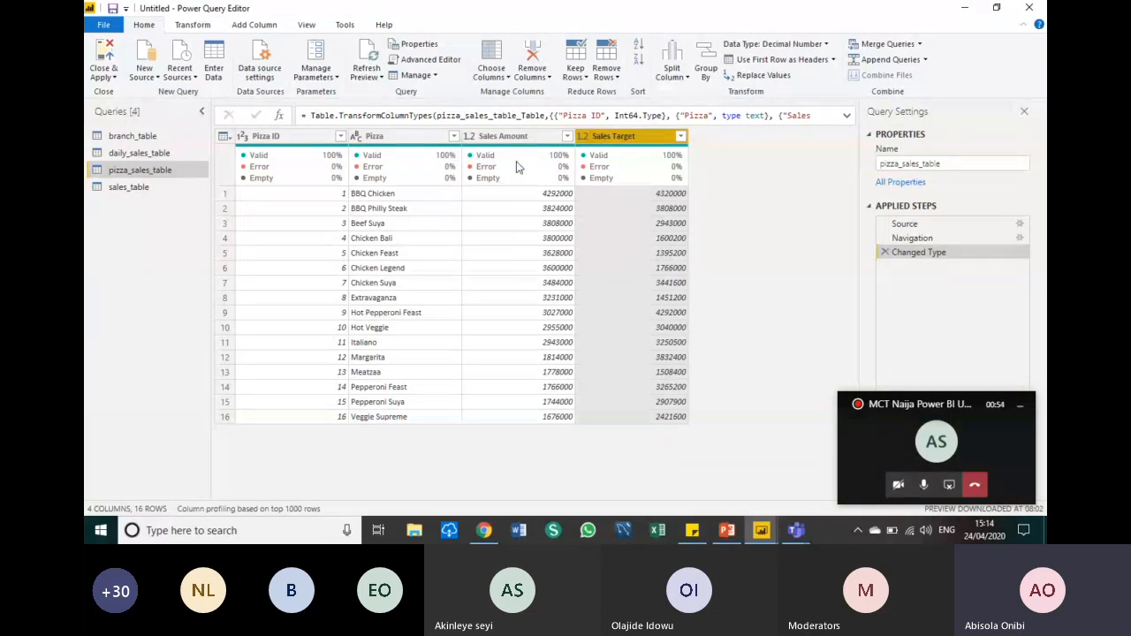
mouse_move(528, 168)
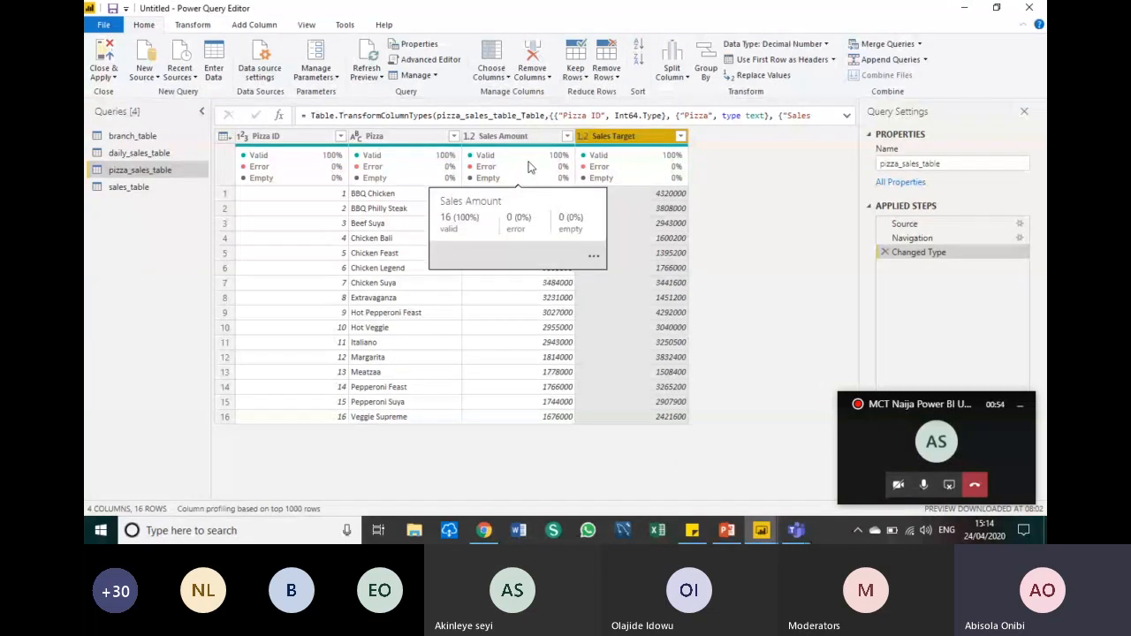
In sales_table, set the Sales column to Decimal Number and the Time column to Time, replacing the current type conversions
click(160, 190)
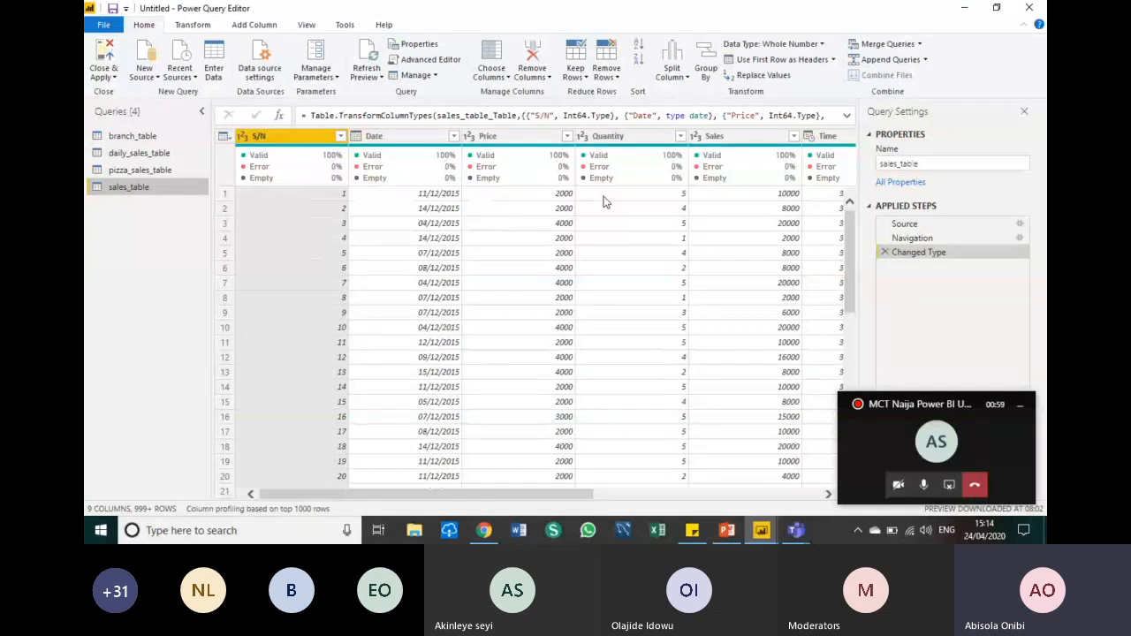
click(744, 136)
click(820, 45)
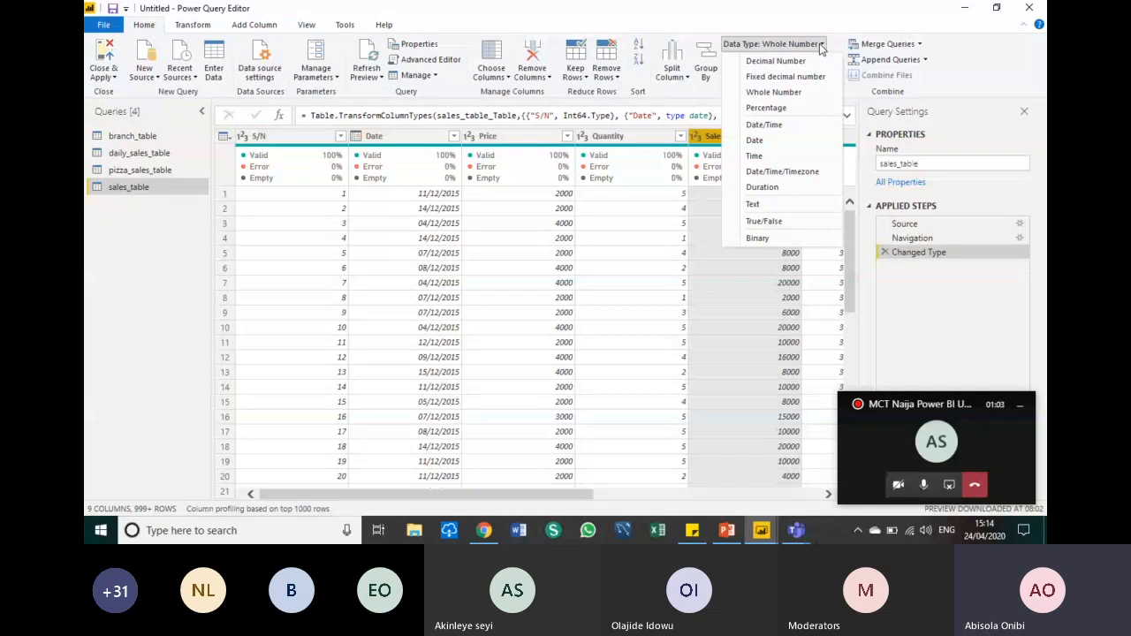
click(791, 61)
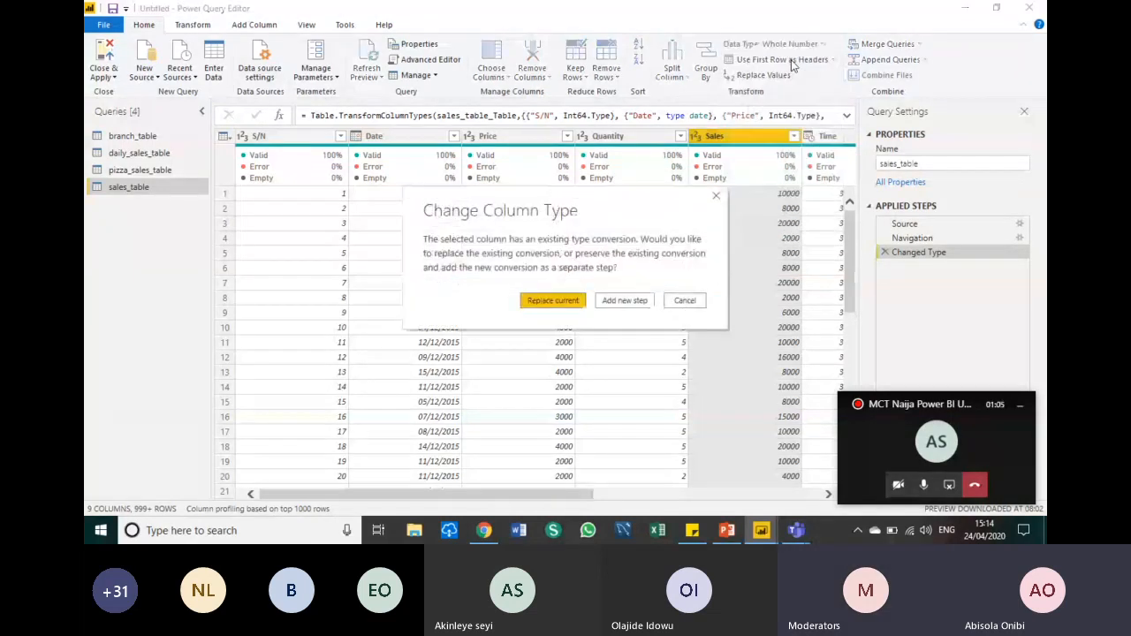
click(553, 301)
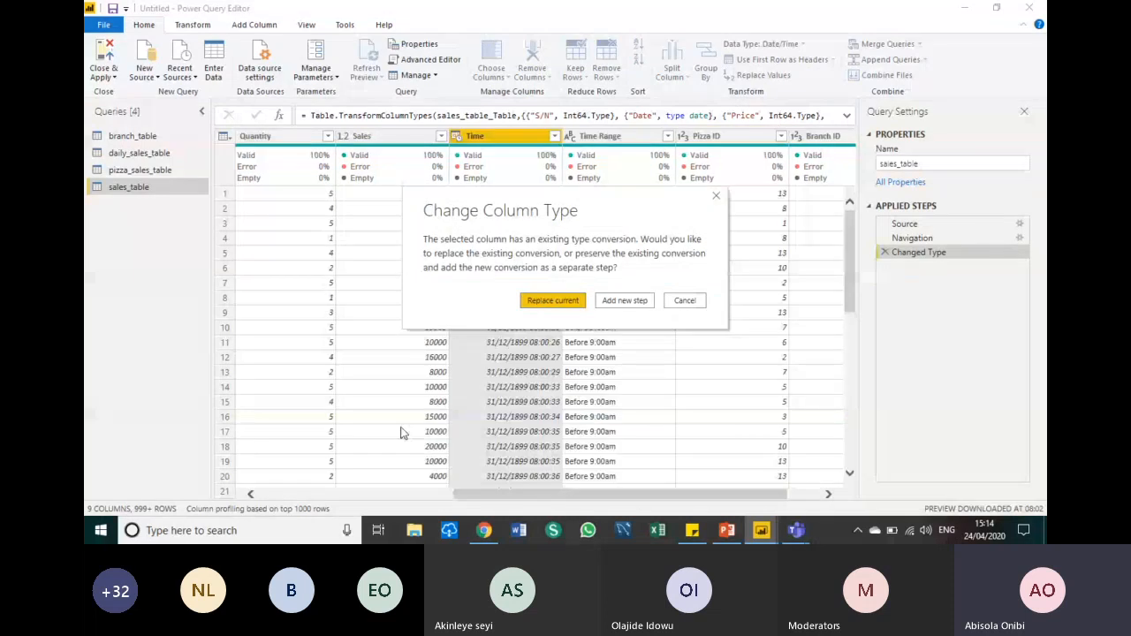
click(551, 303)
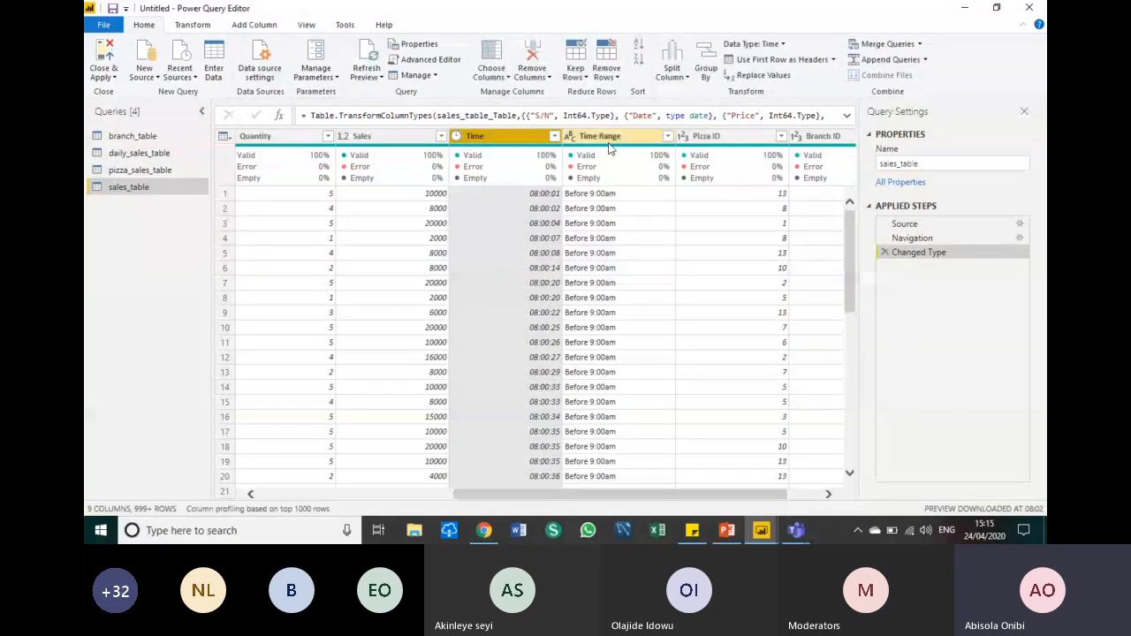
Close the query editor with its changes applied and show branch_table in the Data view
click(112, 78)
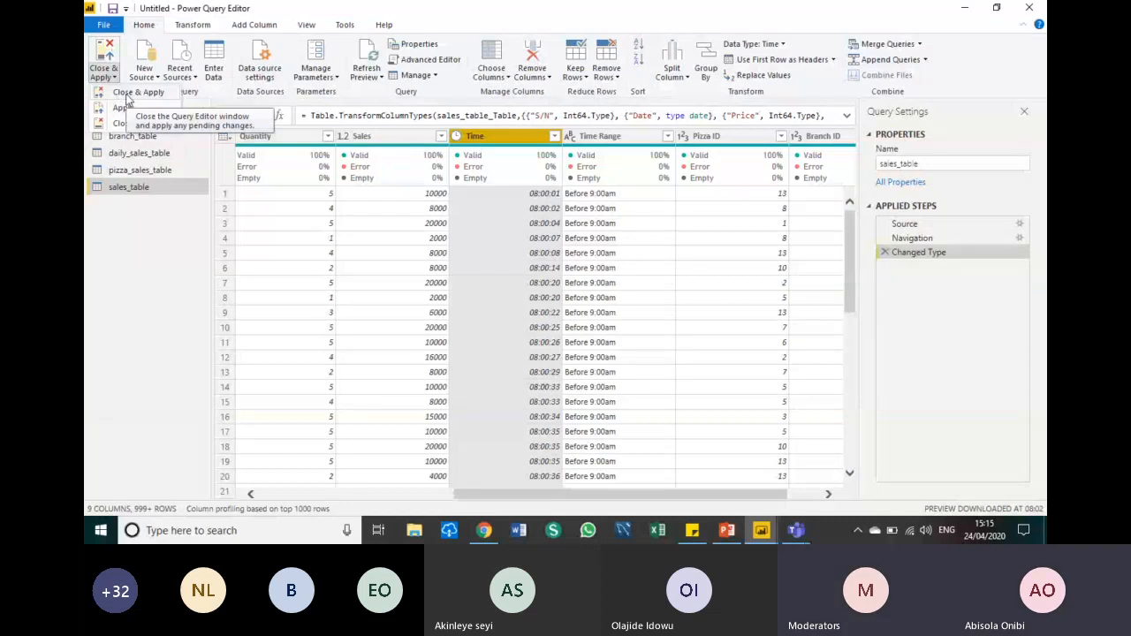
click(131, 95)
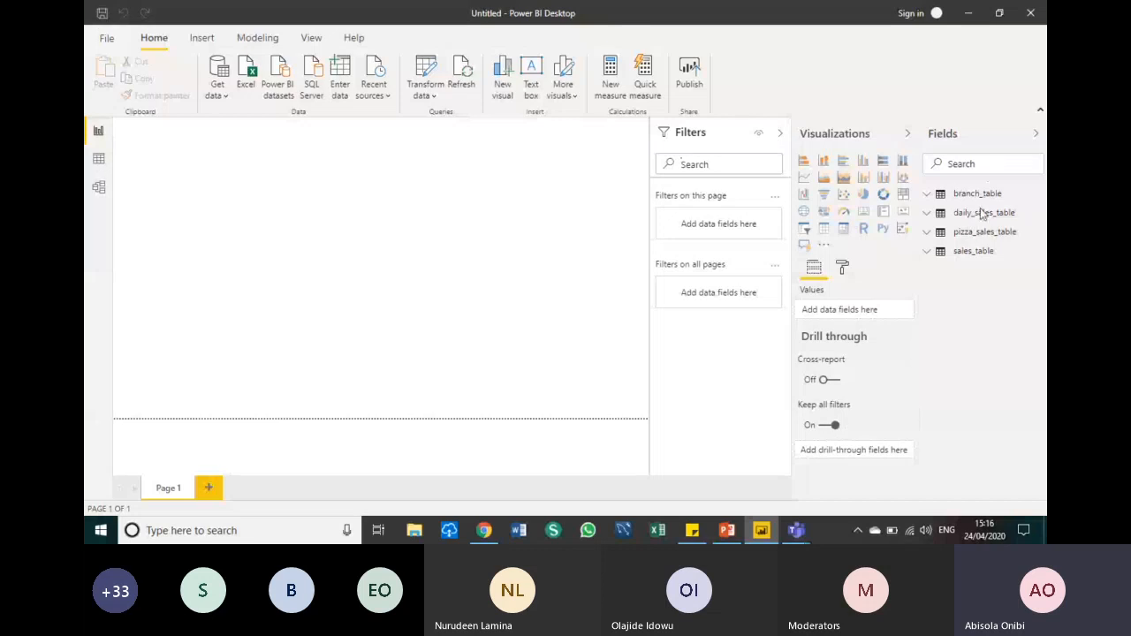
click(98, 162)
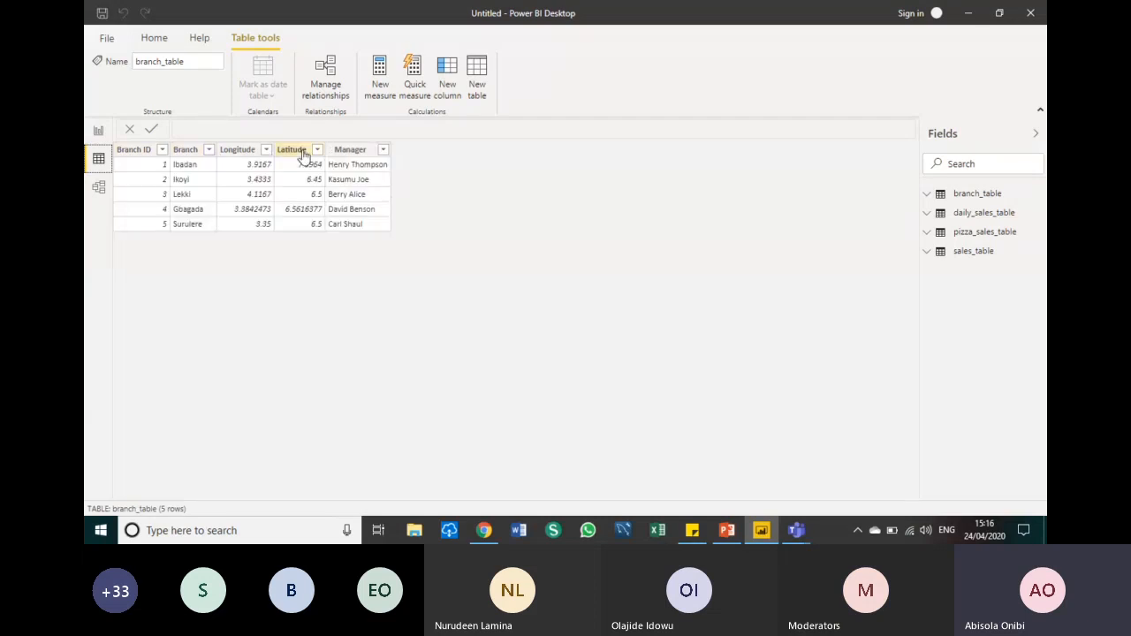
Set the data category of the Longitude column in branch_table to Longitude
click(249, 156)
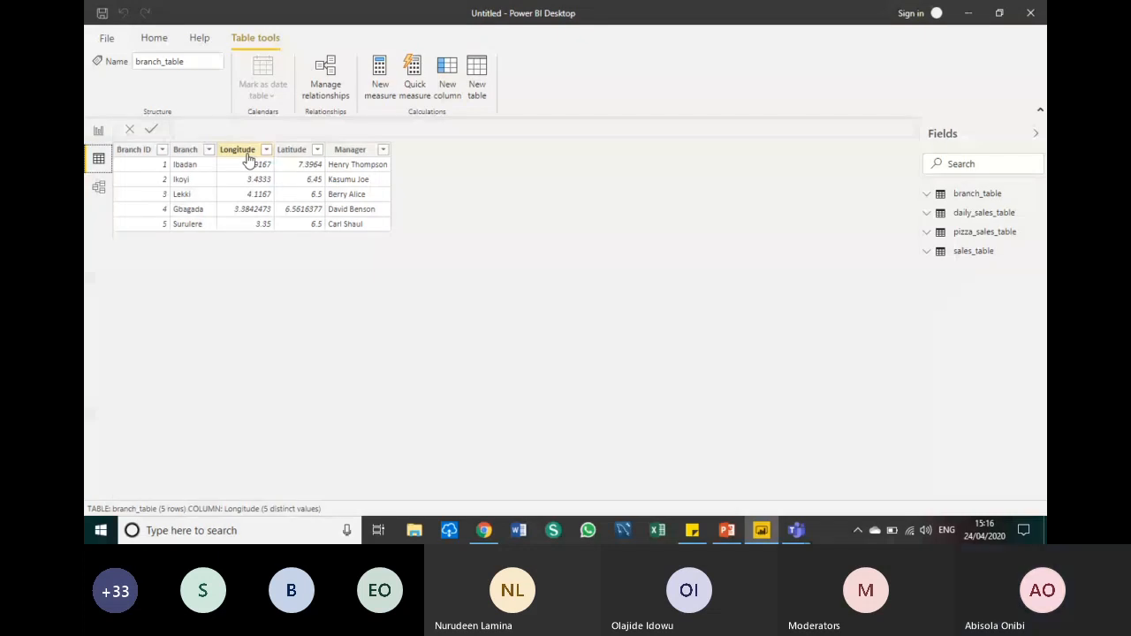
click(248, 156)
click(571, 89)
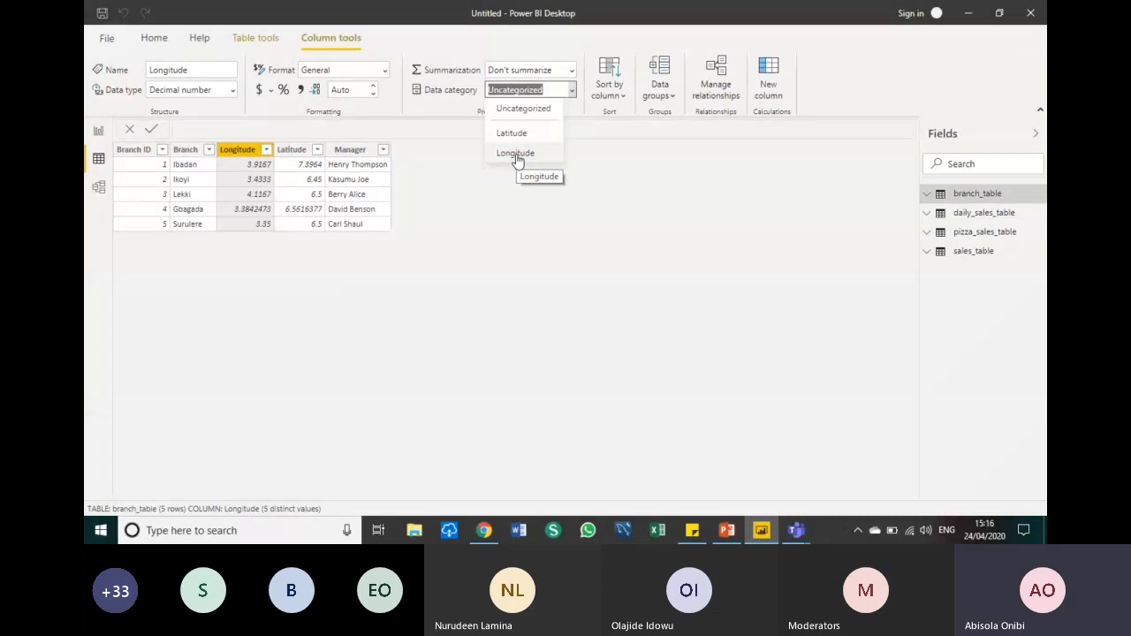
click(517, 155)
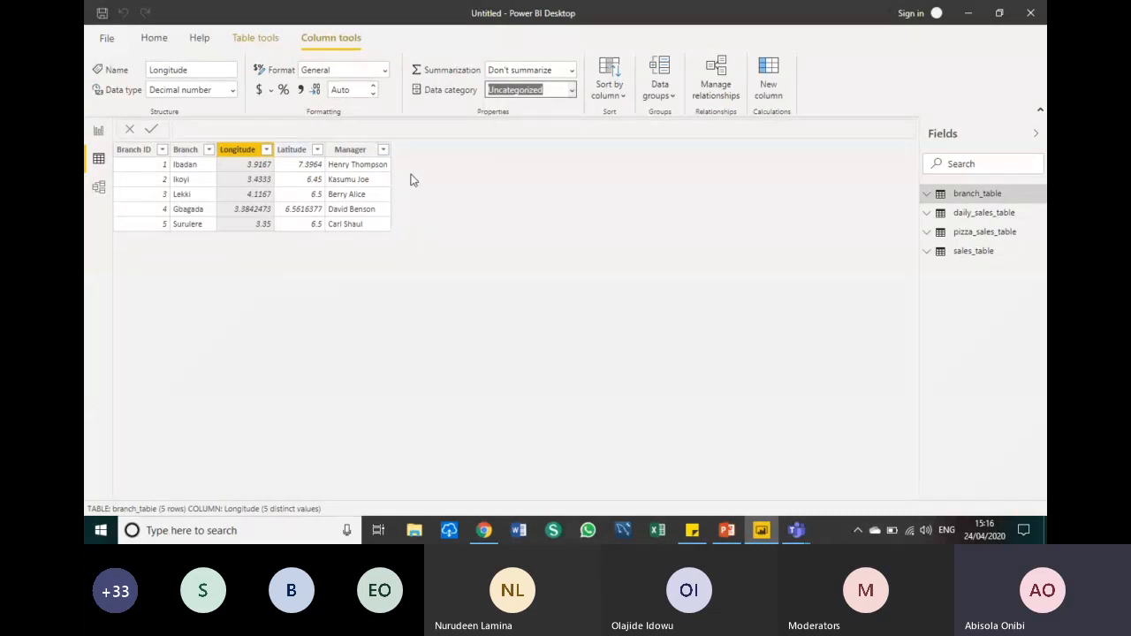
Set the data category of the Latitude column in branch_table to Latitude and check the table's field list
click(295, 151)
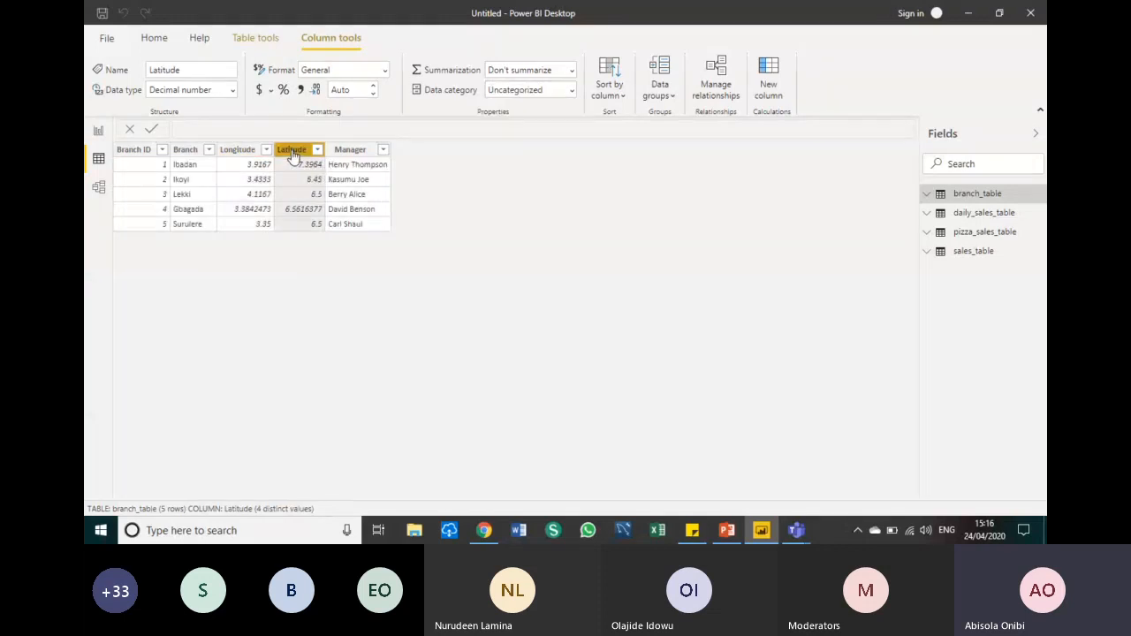
click(565, 90)
click(522, 142)
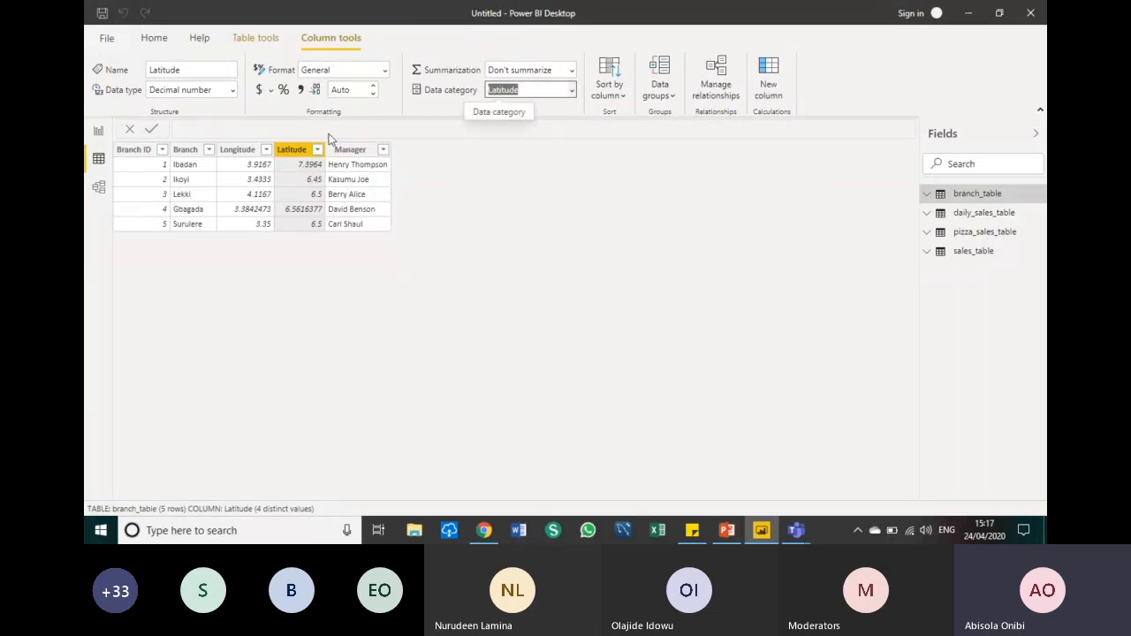
click(927, 195)
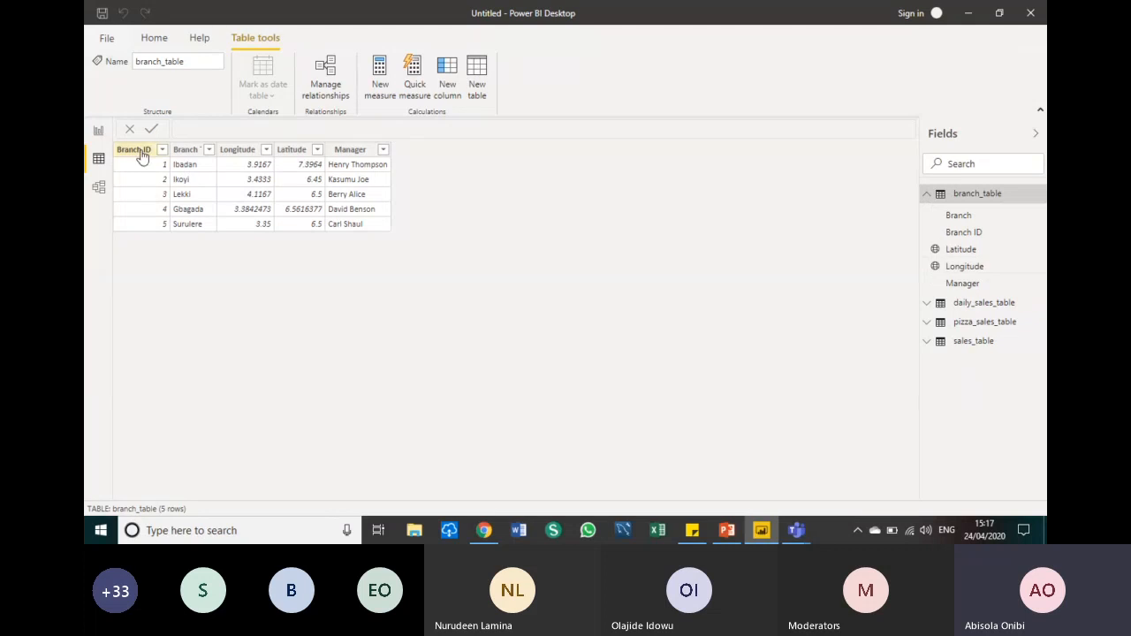
click(930, 192)
Format the Sales column of daily_sales_table as Currency
click(931, 213)
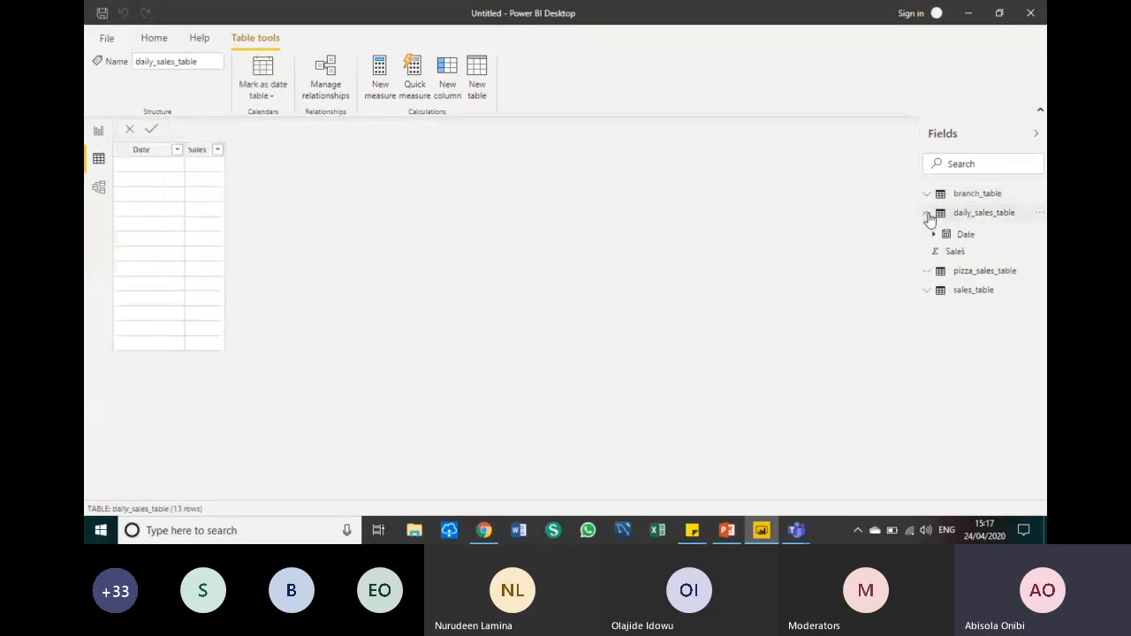
click(201, 152)
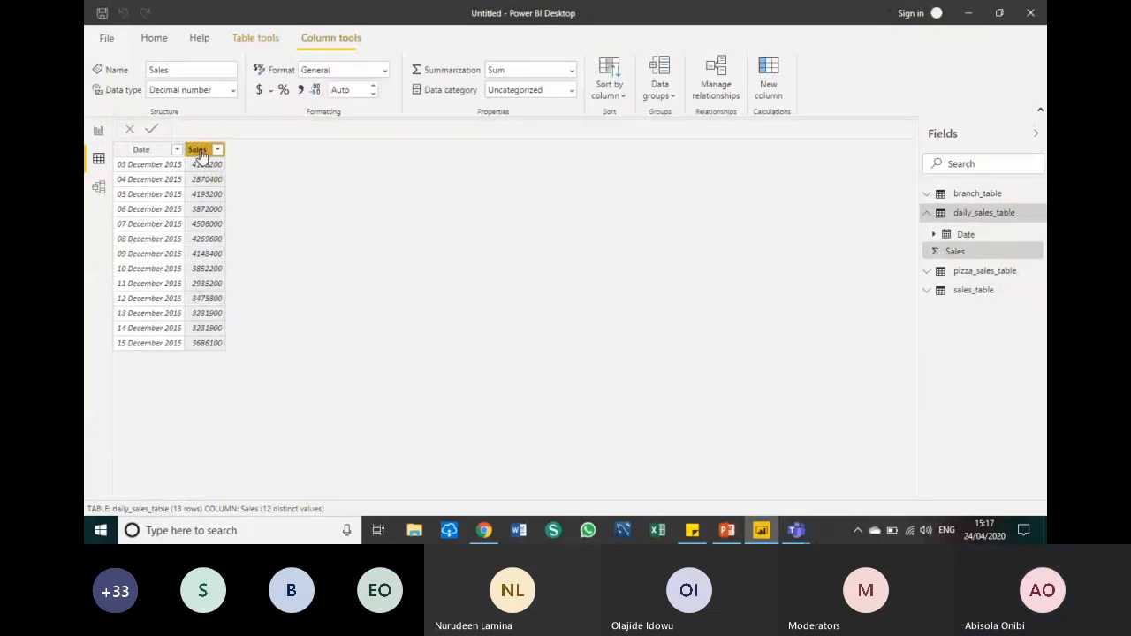
click(384, 71)
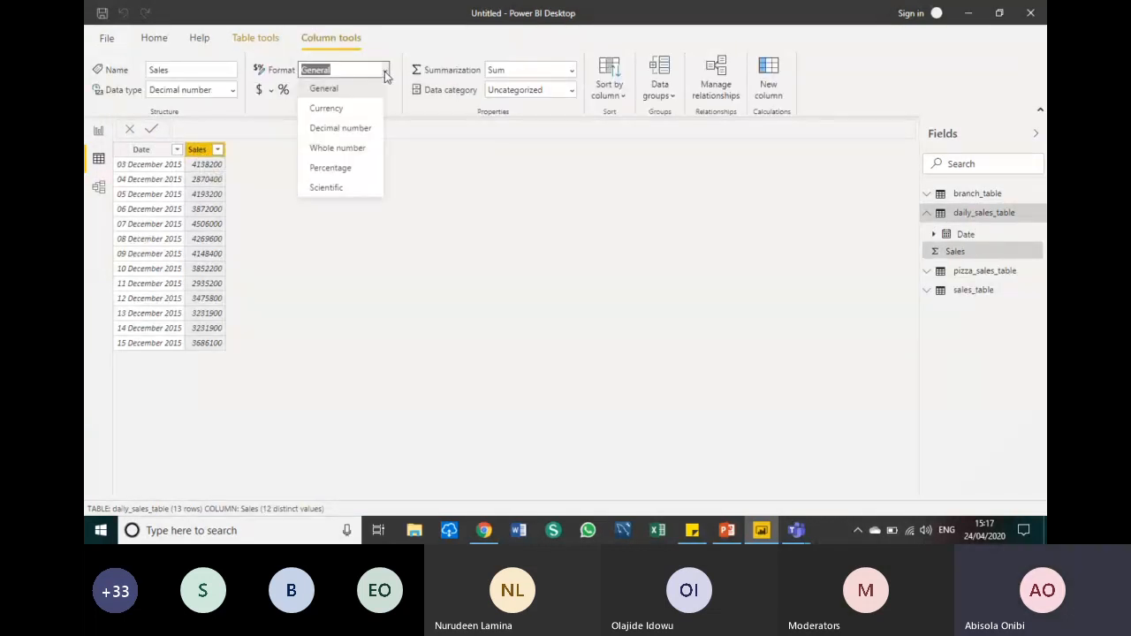
click(344, 109)
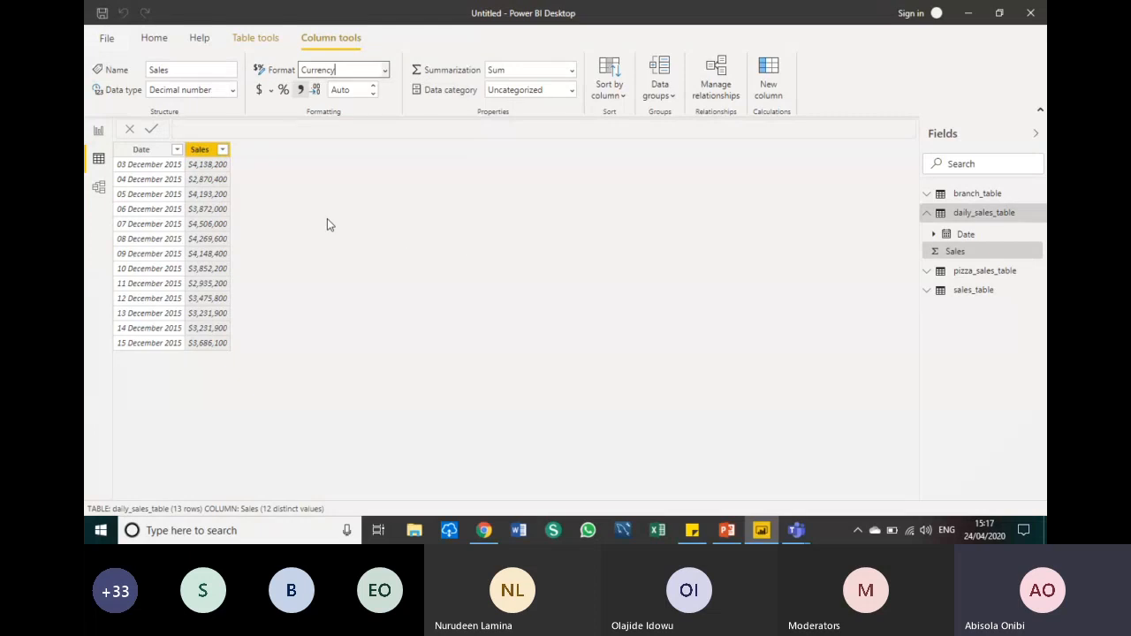
Change the currency symbol of the daily_sales_table Sales column to ₦ Edo (Nigeria)
click(271, 92)
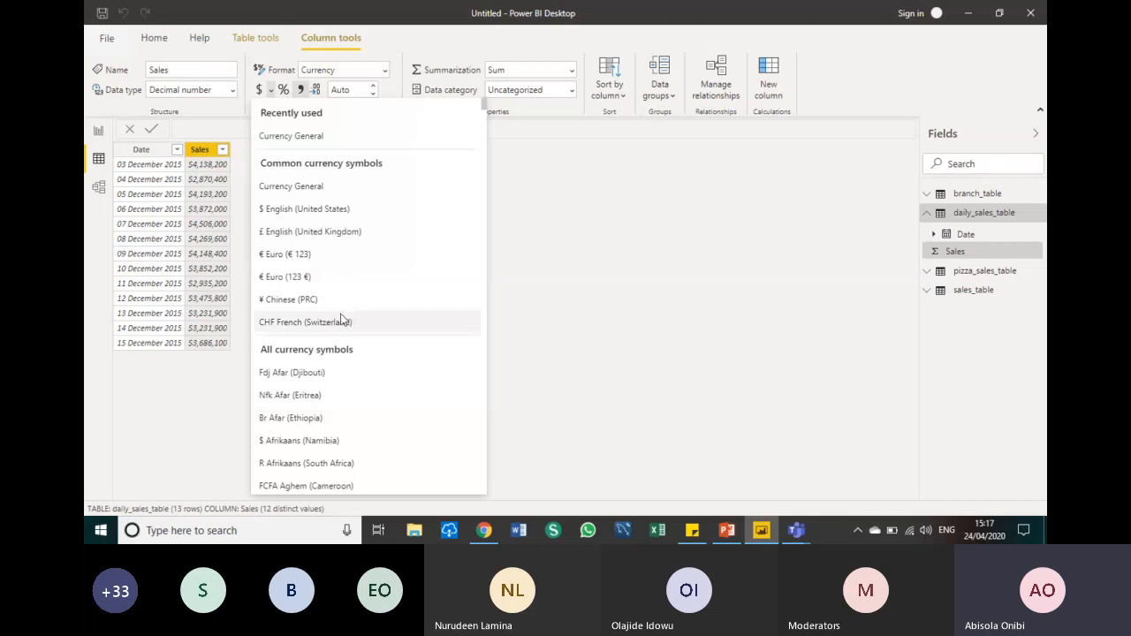
scroll(343, 320, down, 18)
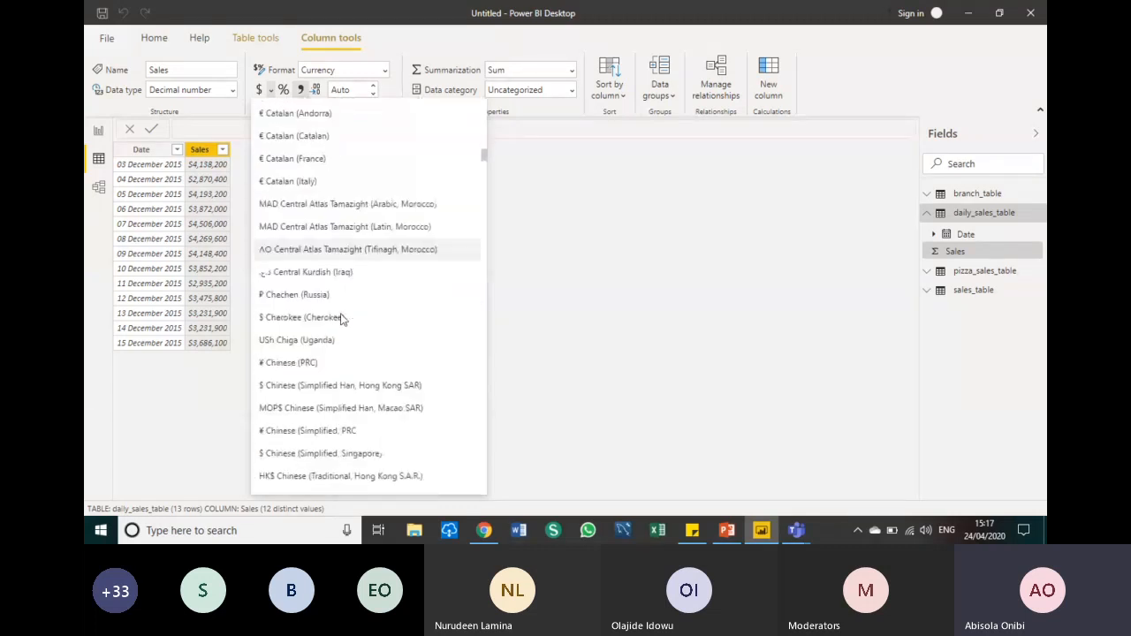
scroll(343, 320, down, 5)
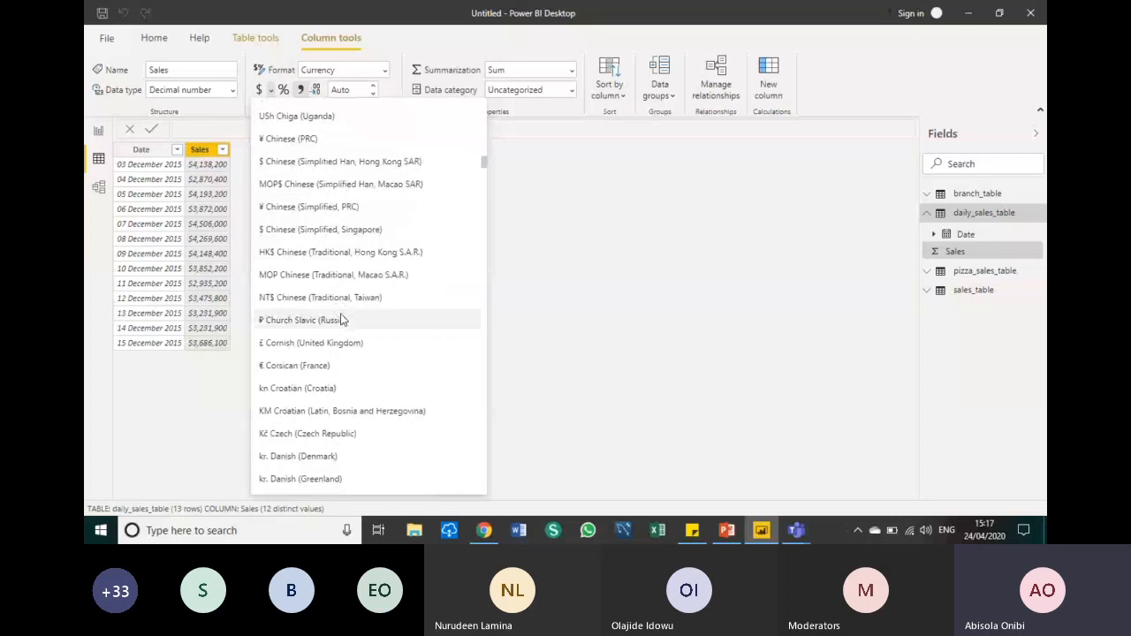
scroll(343, 320, down, 9)
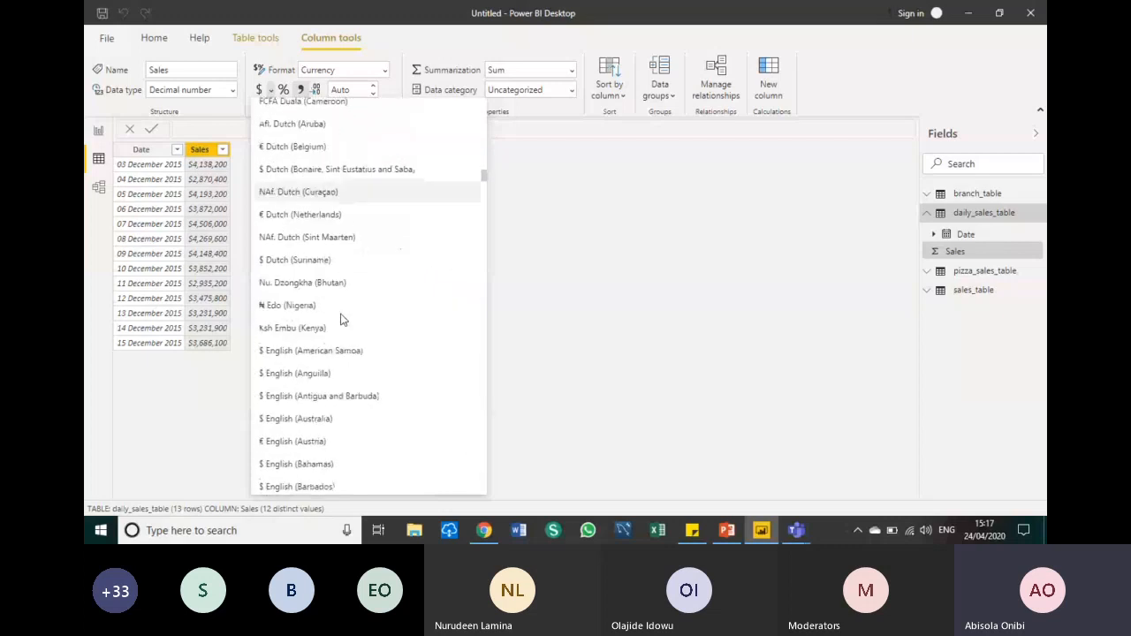
scroll(343, 320, down, 2)
scroll(343, 320, down, 1)
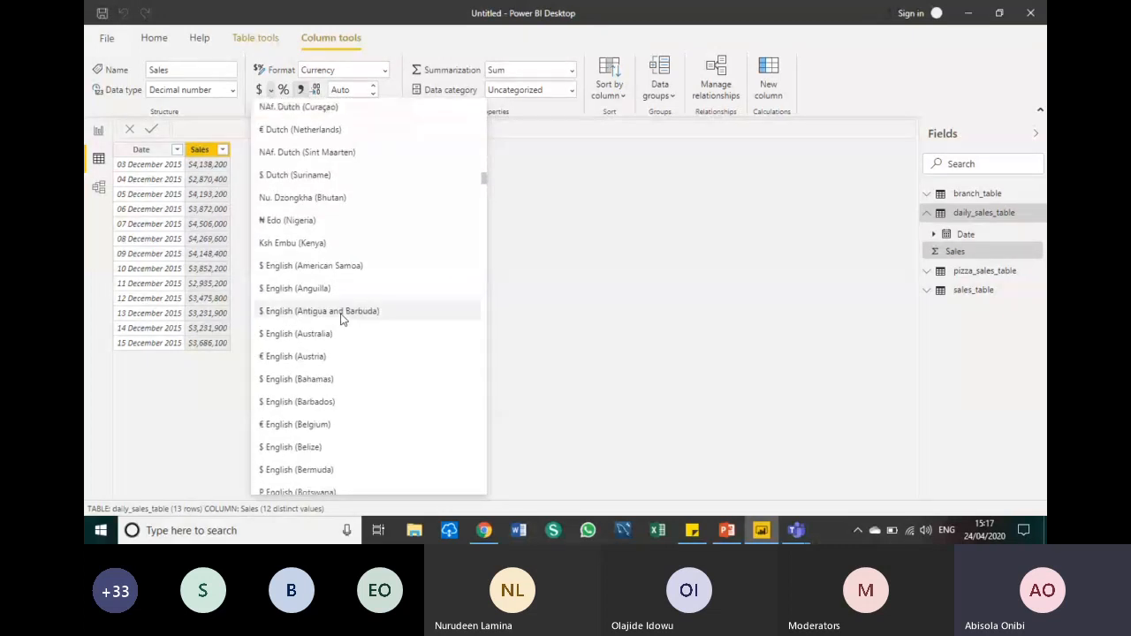
scroll(343, 320, up, 2)
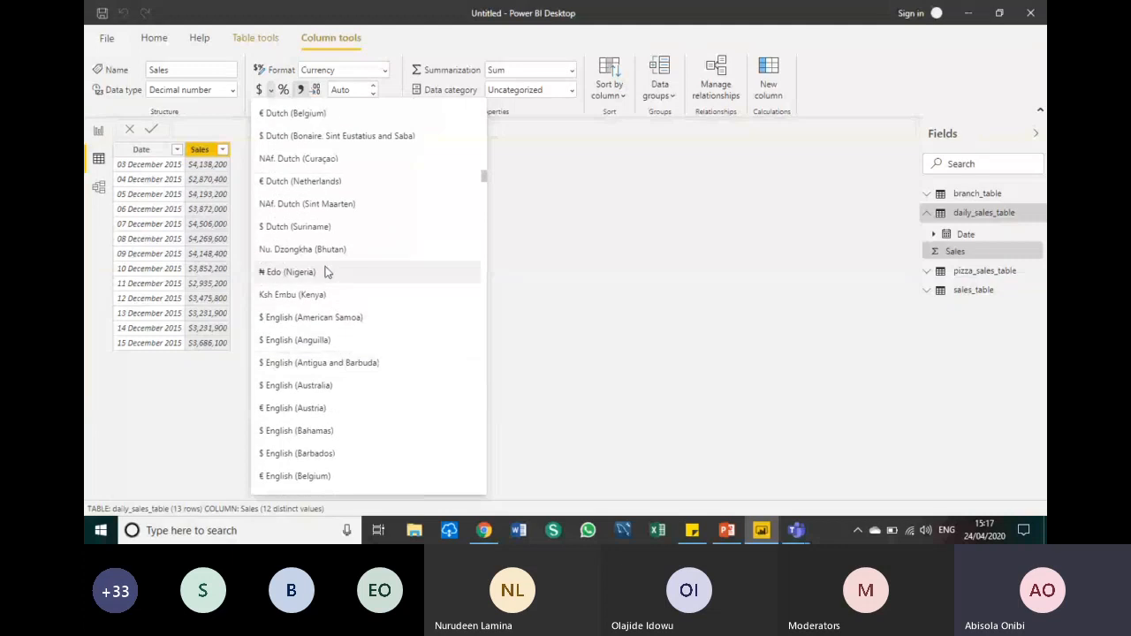
click(320, 272)
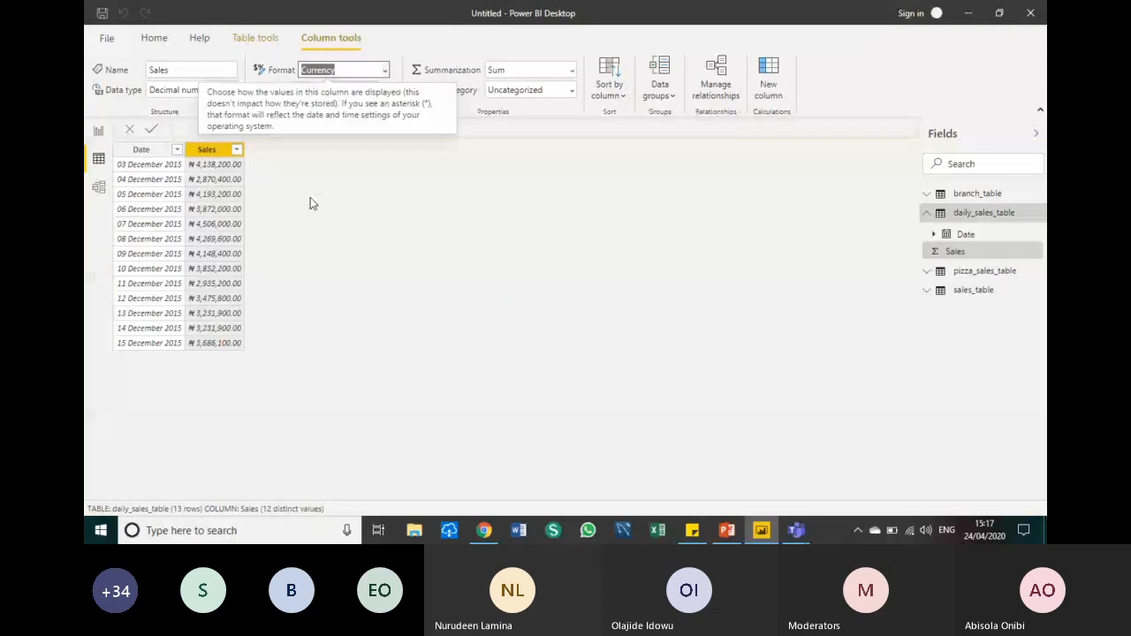
Format the Sales Amount column of pizza_sales_table as Currency with the ₦ Edo (Nigeria) symbol
click(928, 216)
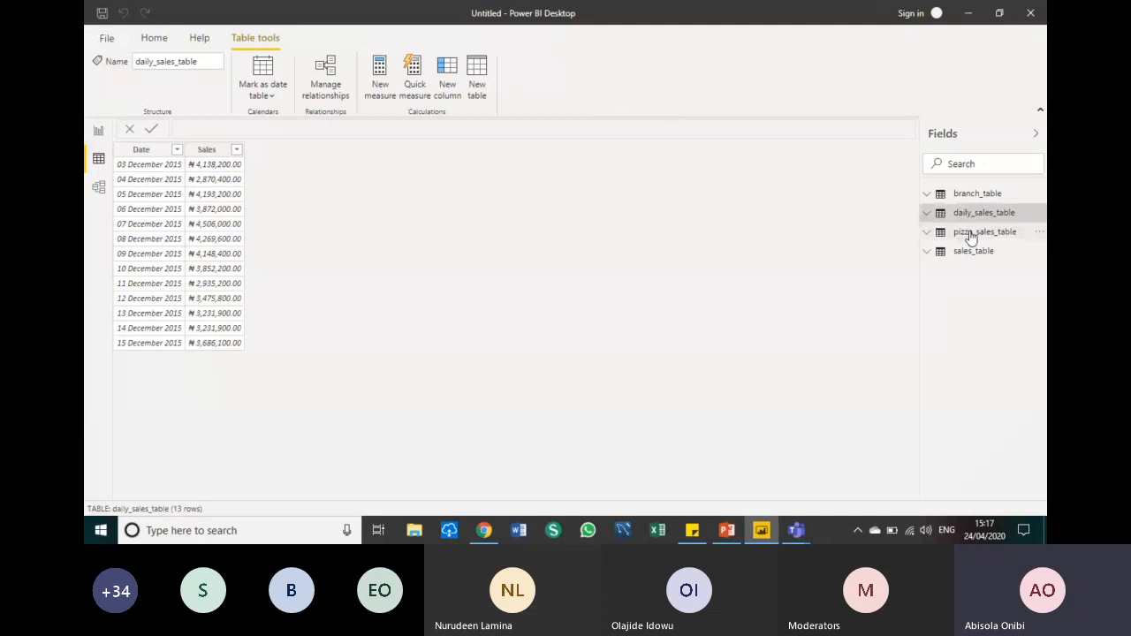
click(971, 234)
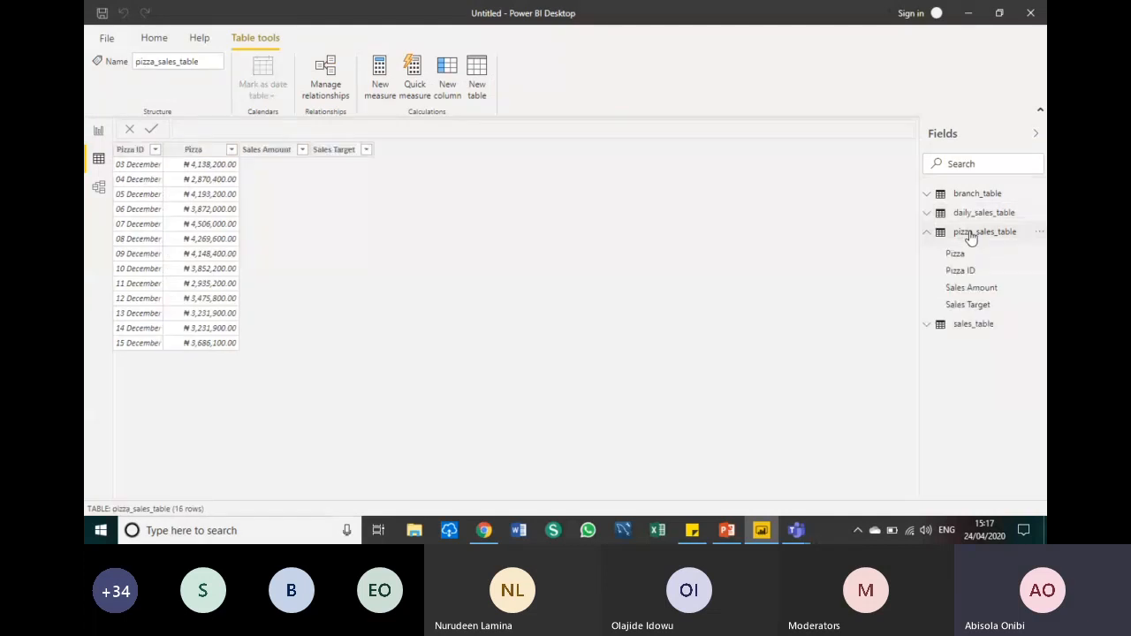
click(272, 150)
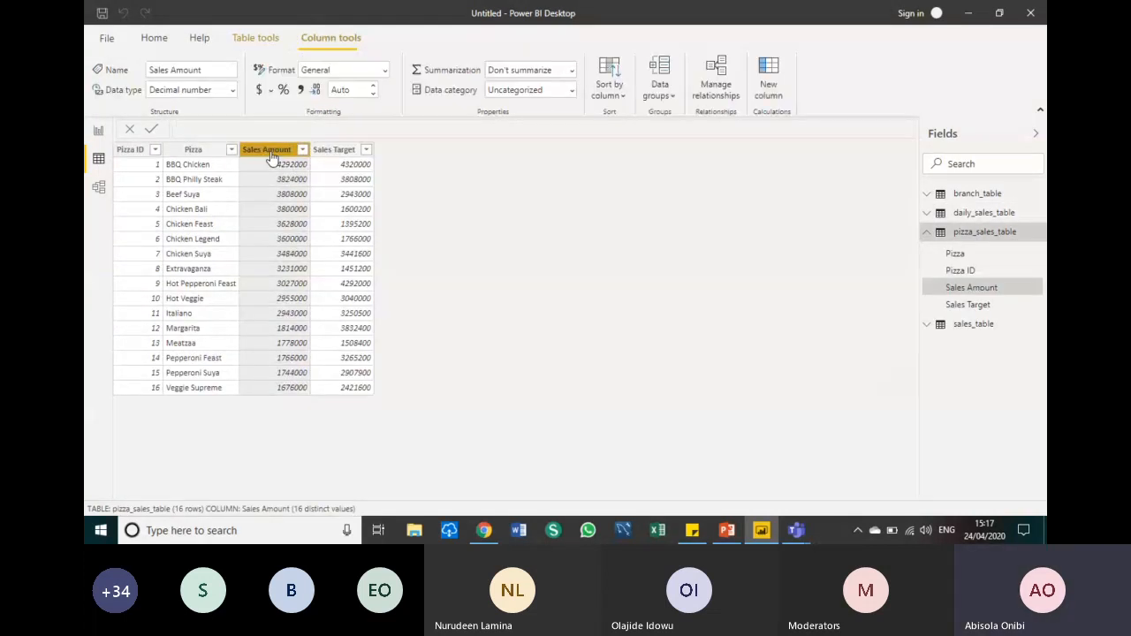
click(385, 71)
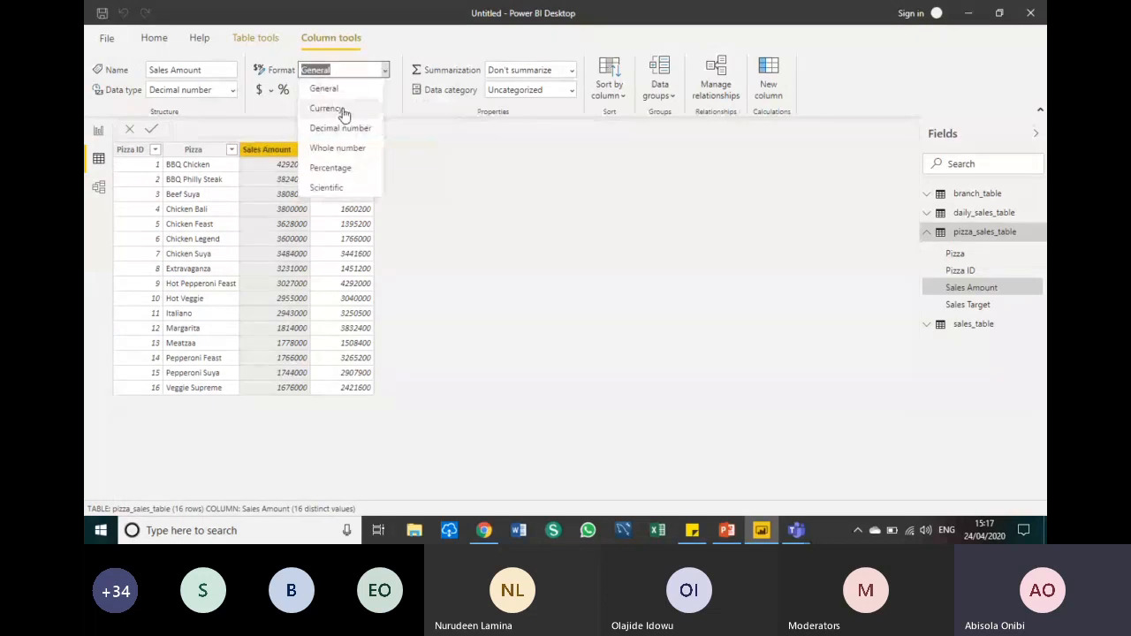
click(327, 109)
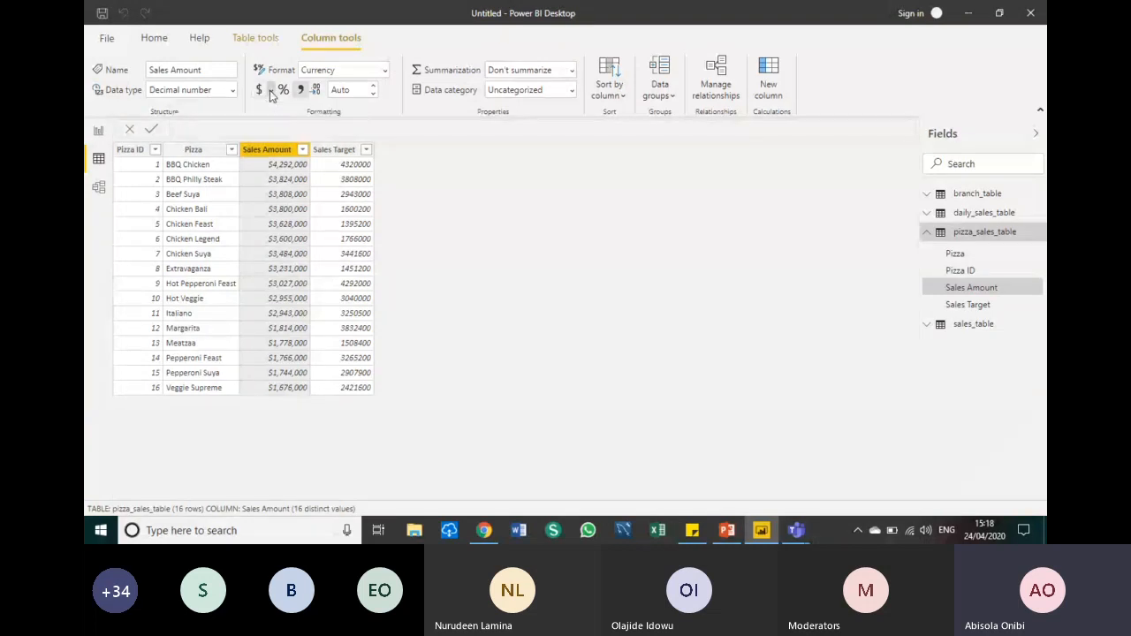
click(271, 92)
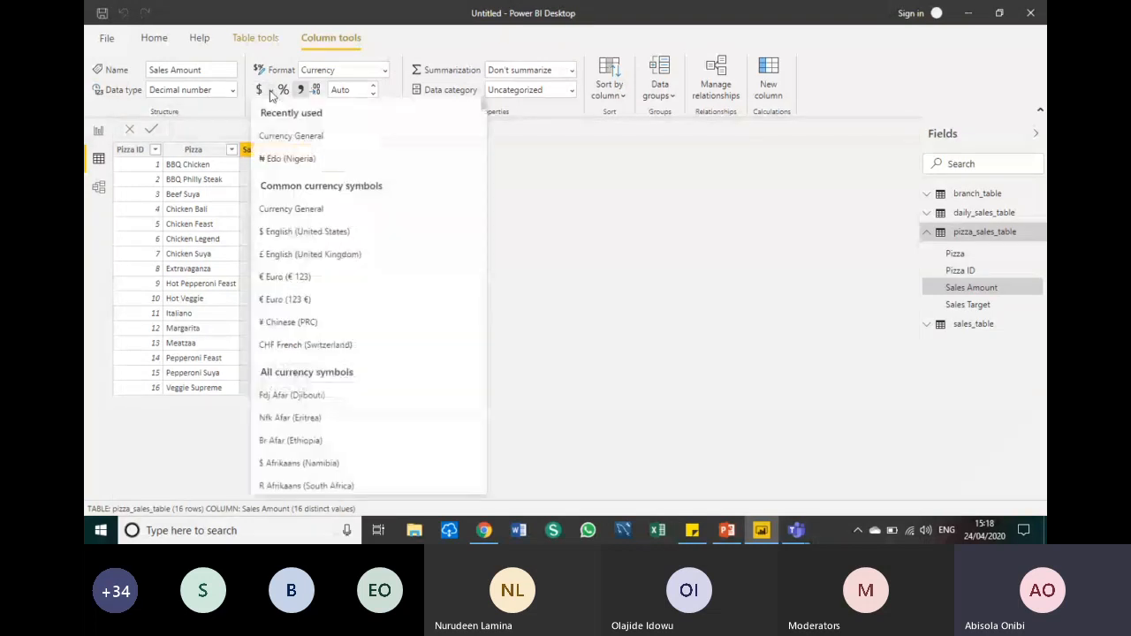
click(276, 160)
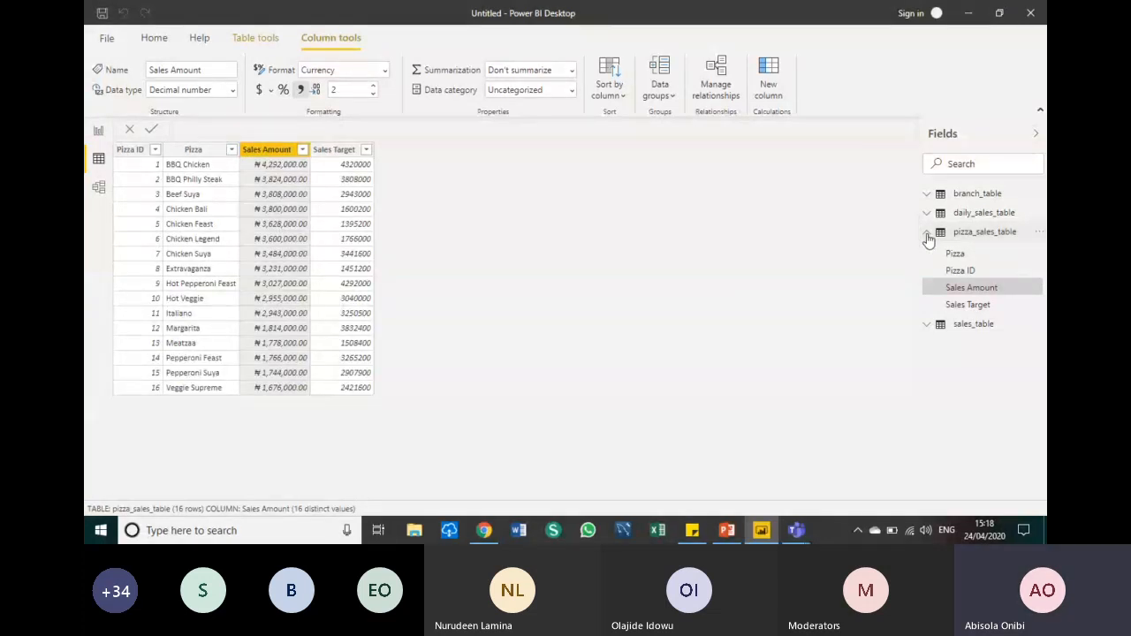
Format the Sales Target column of pizza_sales_table as Currency with the ₦ Edo (Nigeria) symbol
click(963, 233)
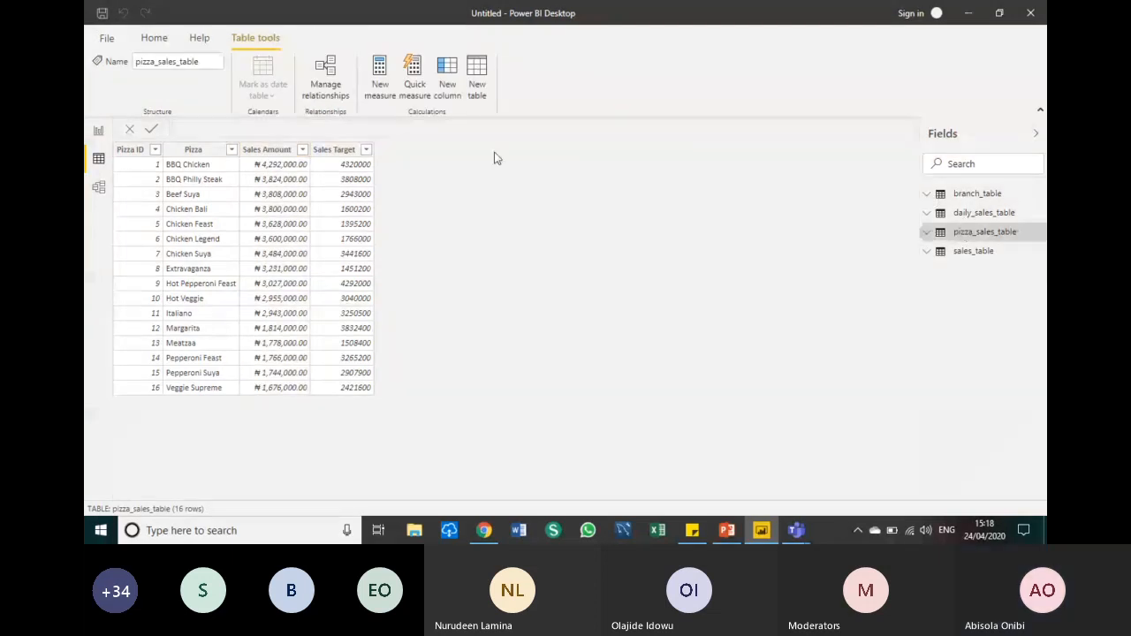
click(344, 152)
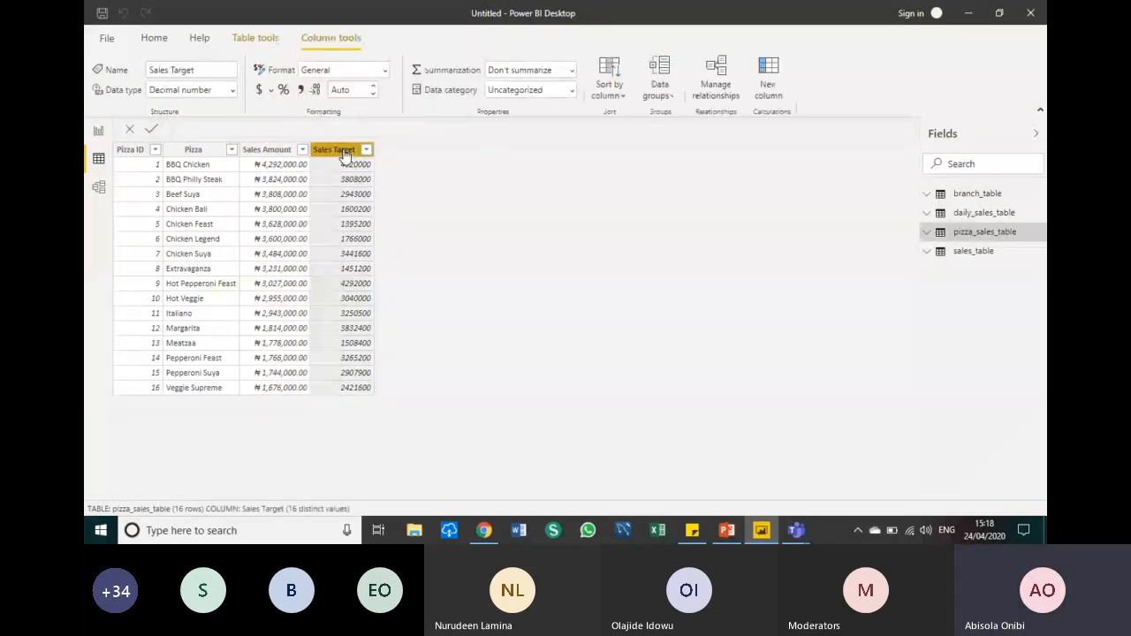
click(383, 70)
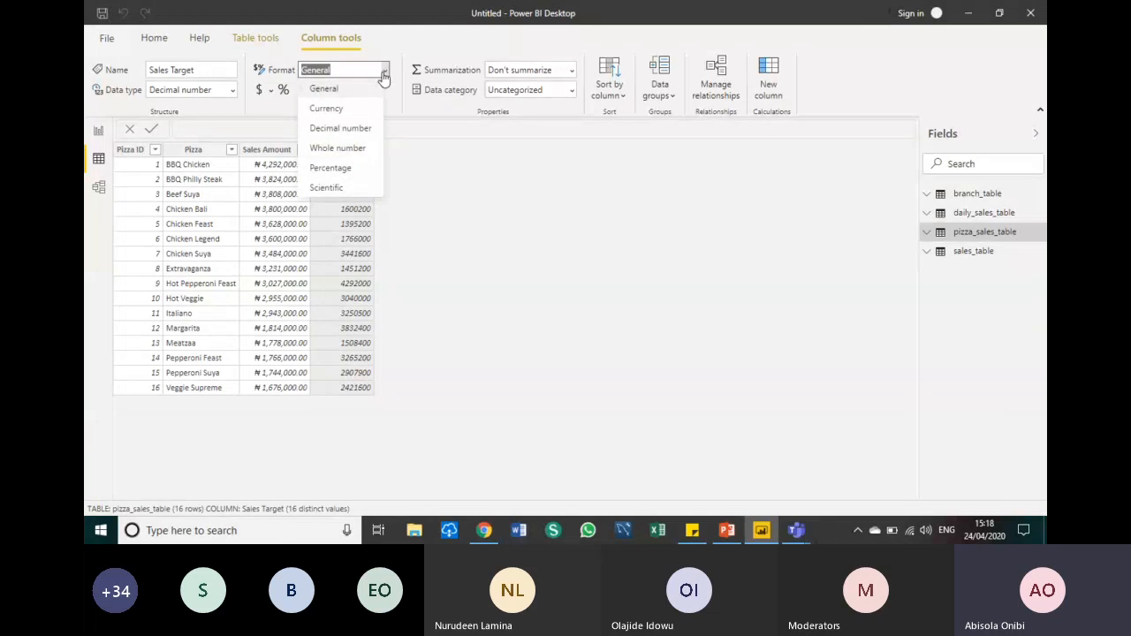
click(347, 110)
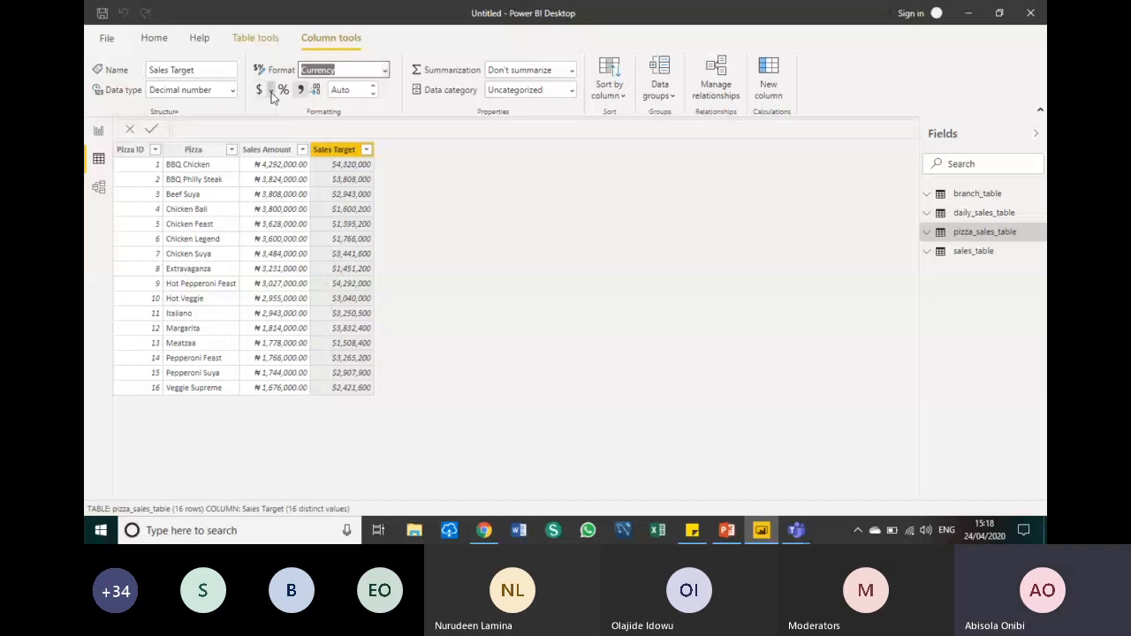
click(272, 92)
click(283, 157)
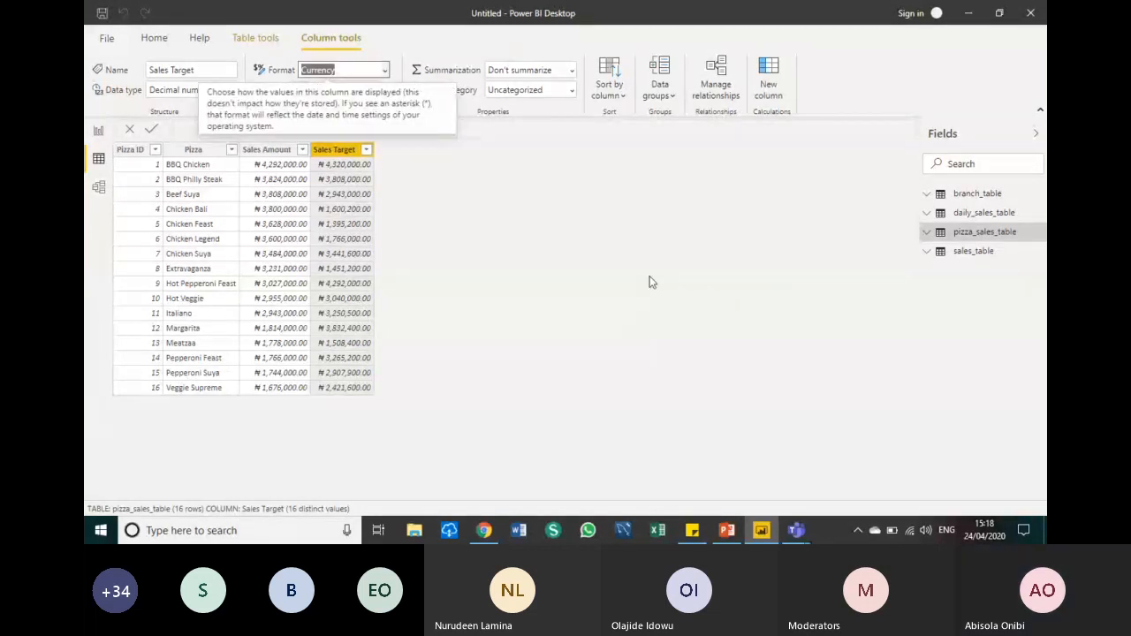
Format the Sales column of sales_table as Currency with the ₦ Edo (Nigeria) symbol
click(962, 253)
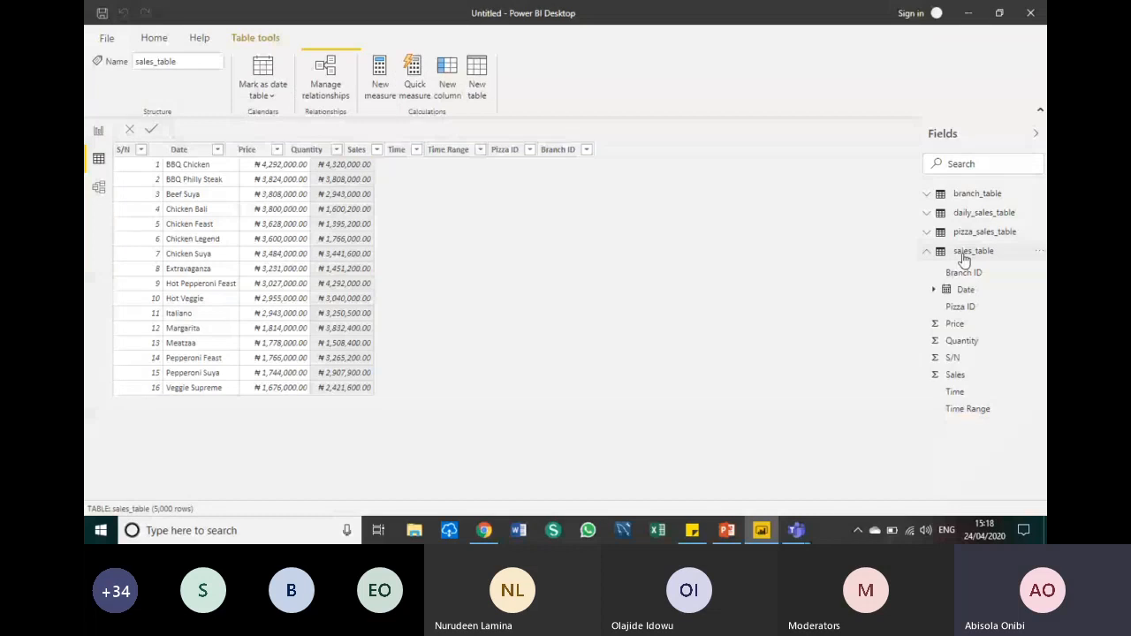
click(323, 155)
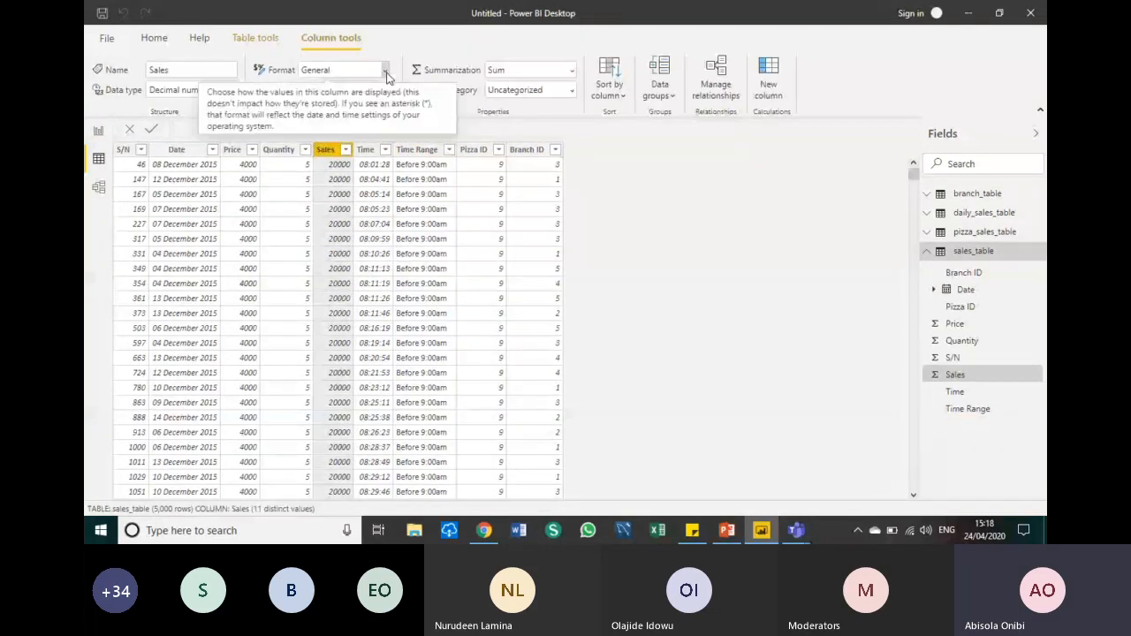
click(385, 74)
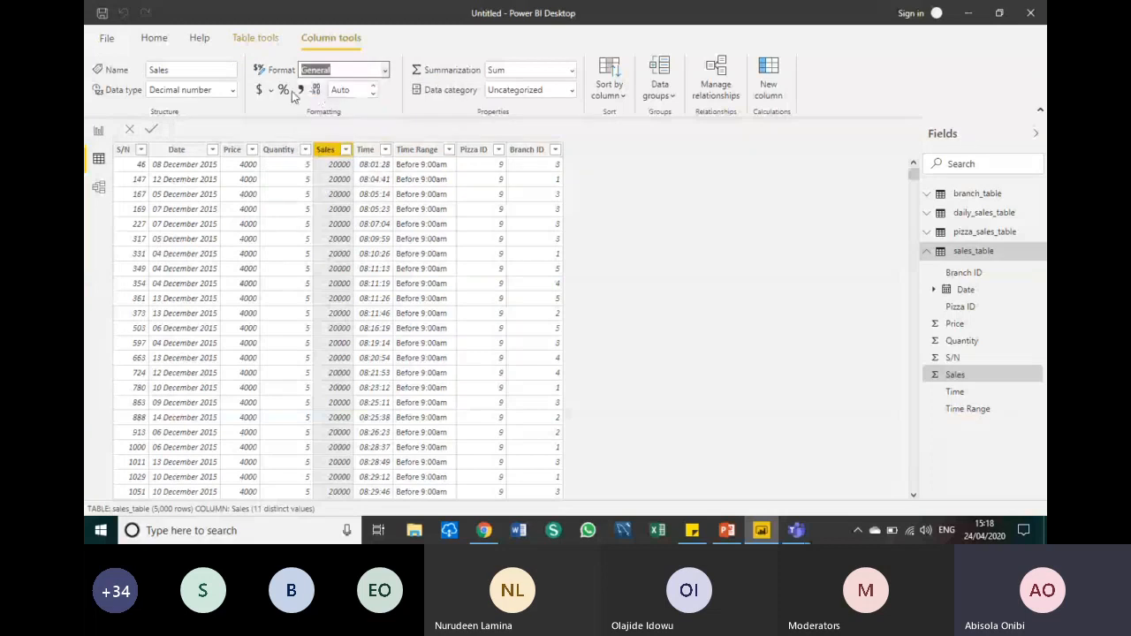
key(Down)
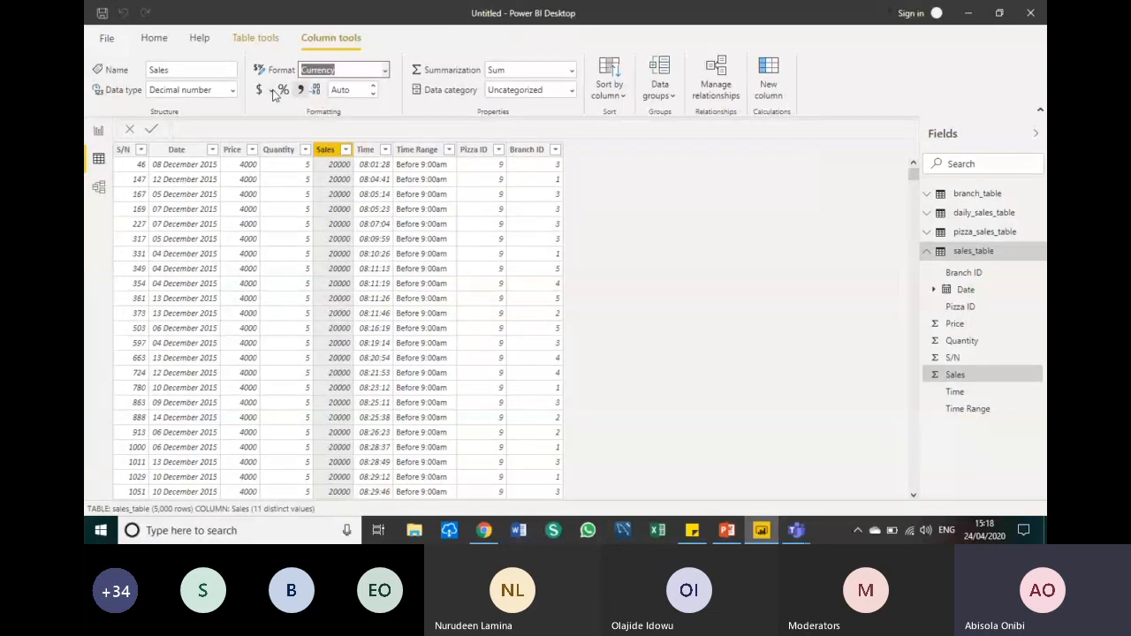
click(273, 91)
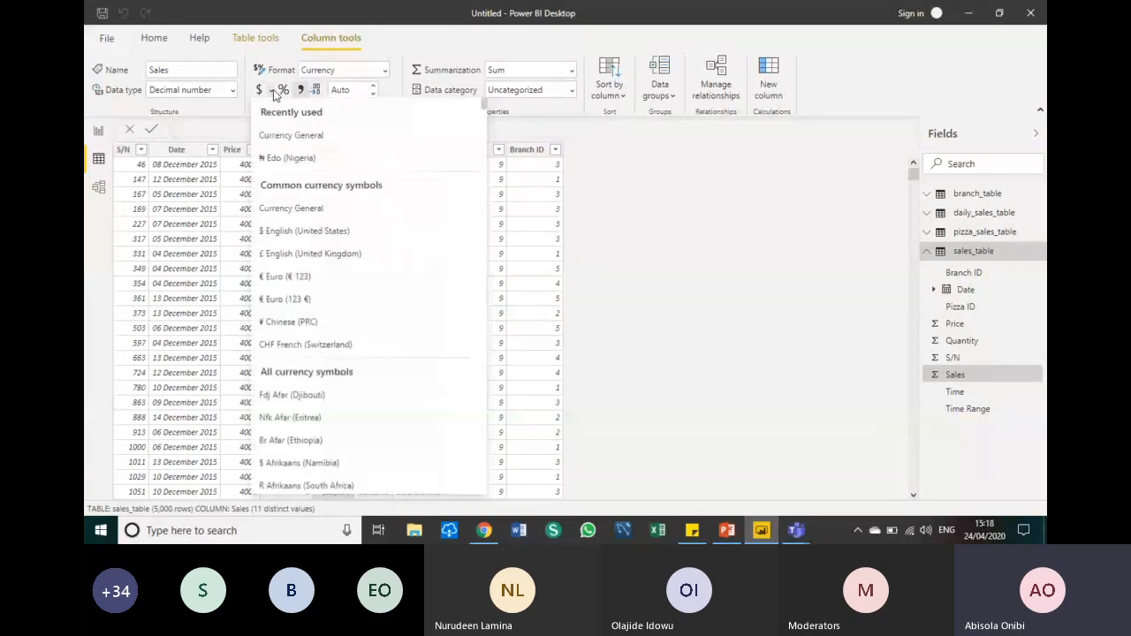
click(274, 160)
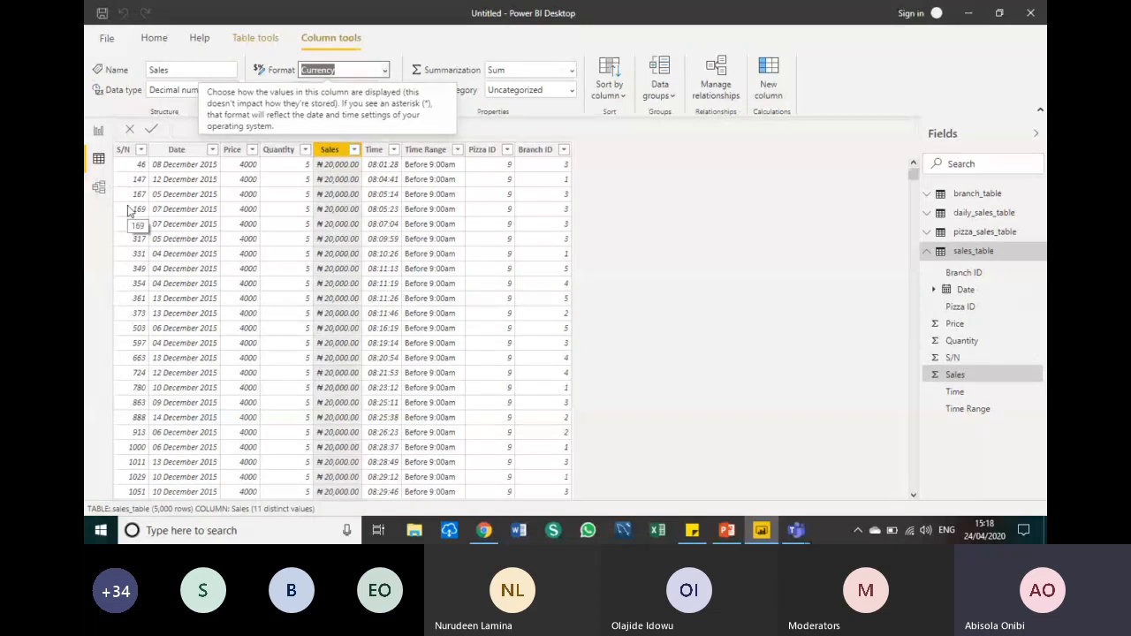
In the data model diagram, place branch_table above pizza_sales_table and relate daily_sales_table to sales_table through their Date columns
click(98, 189)
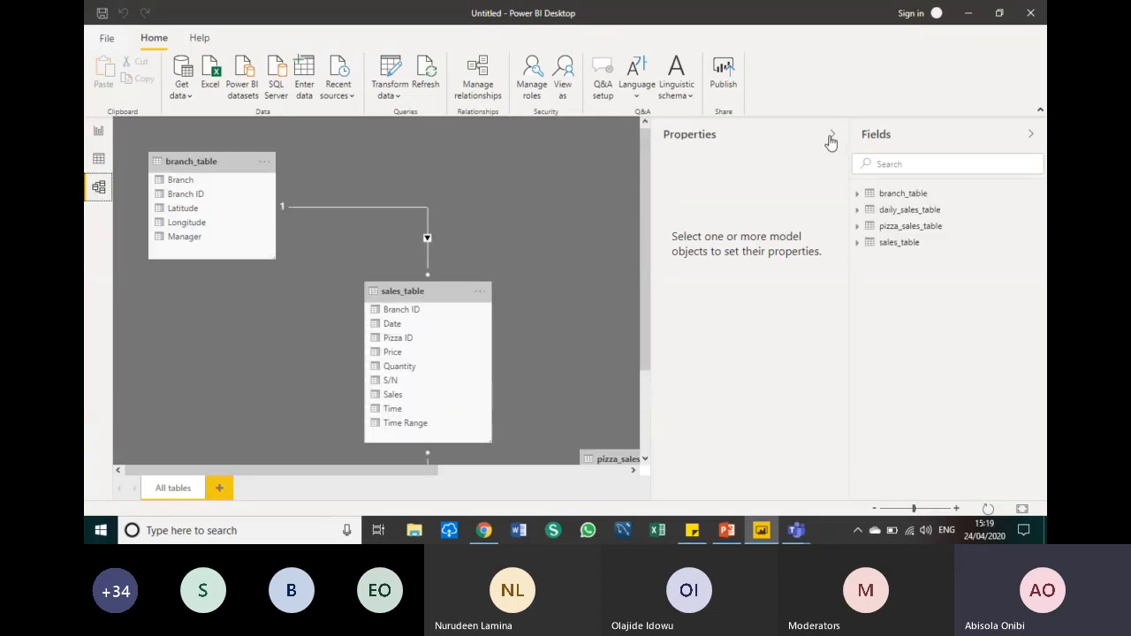
click(832, 136)
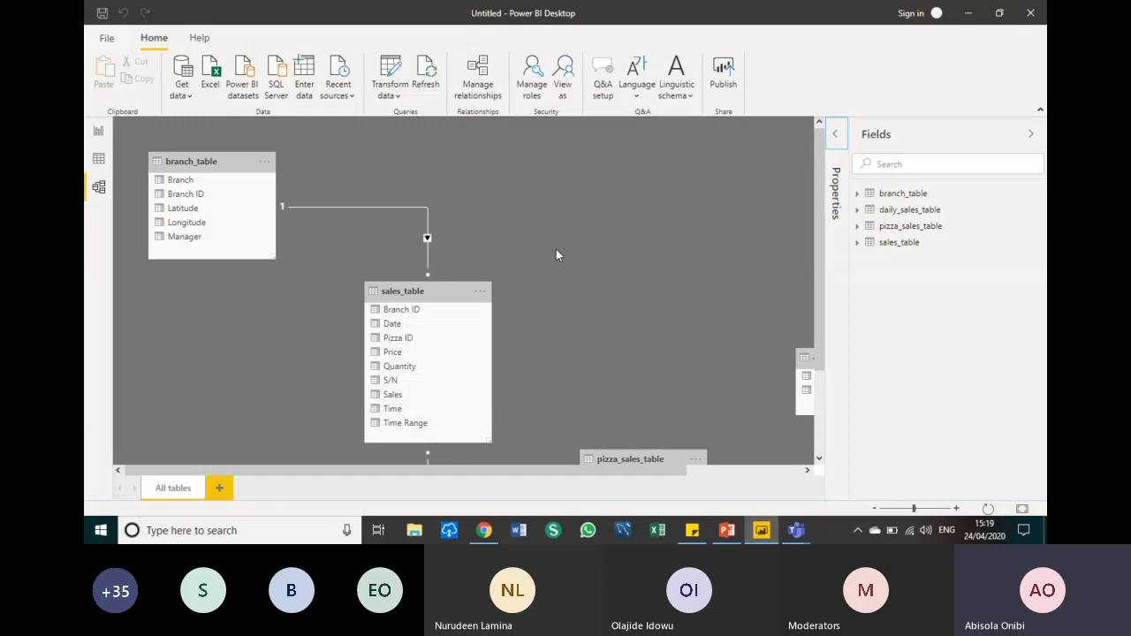
scroll(557, 255, down, 3)
scroll(556, 254, down, 2)
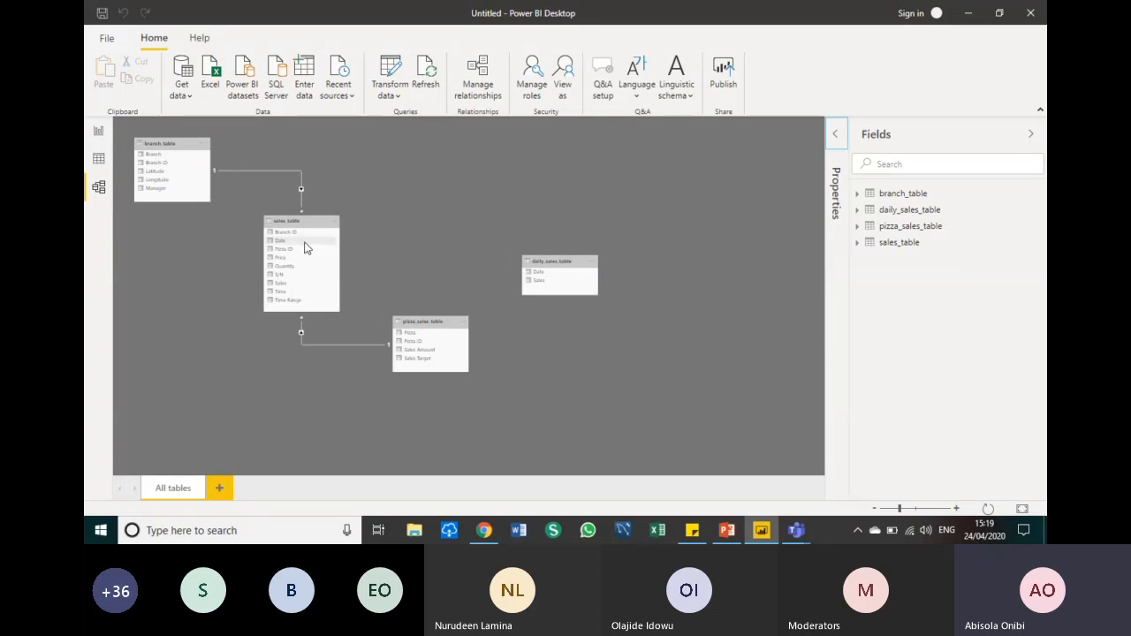
scroll(305, 247, up, 1)
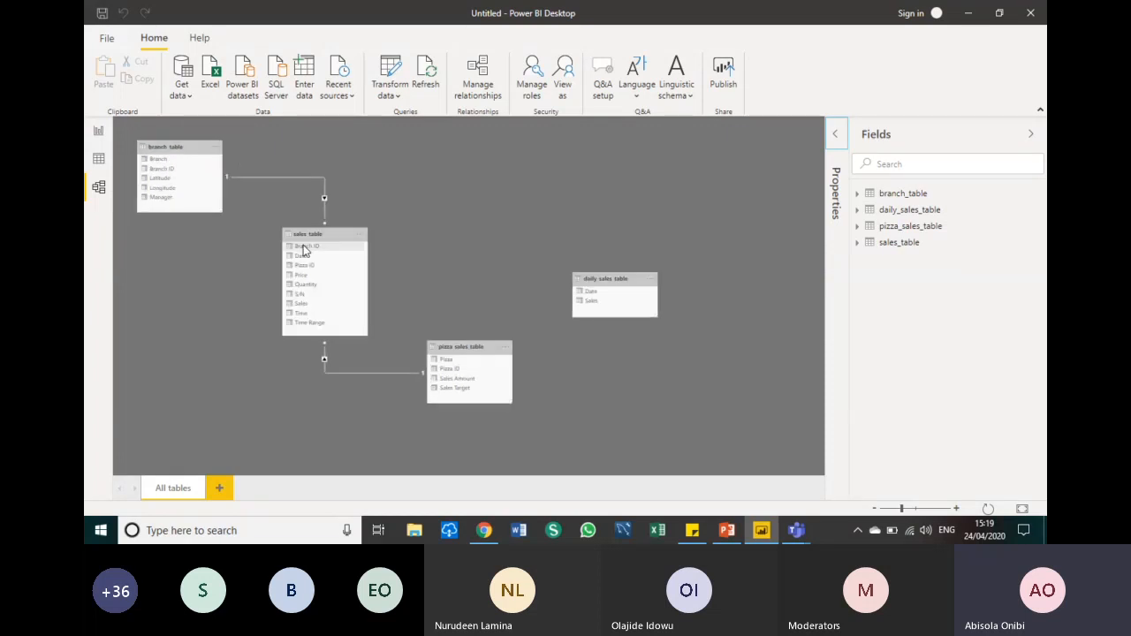
drag(195, 146, 497, 160)
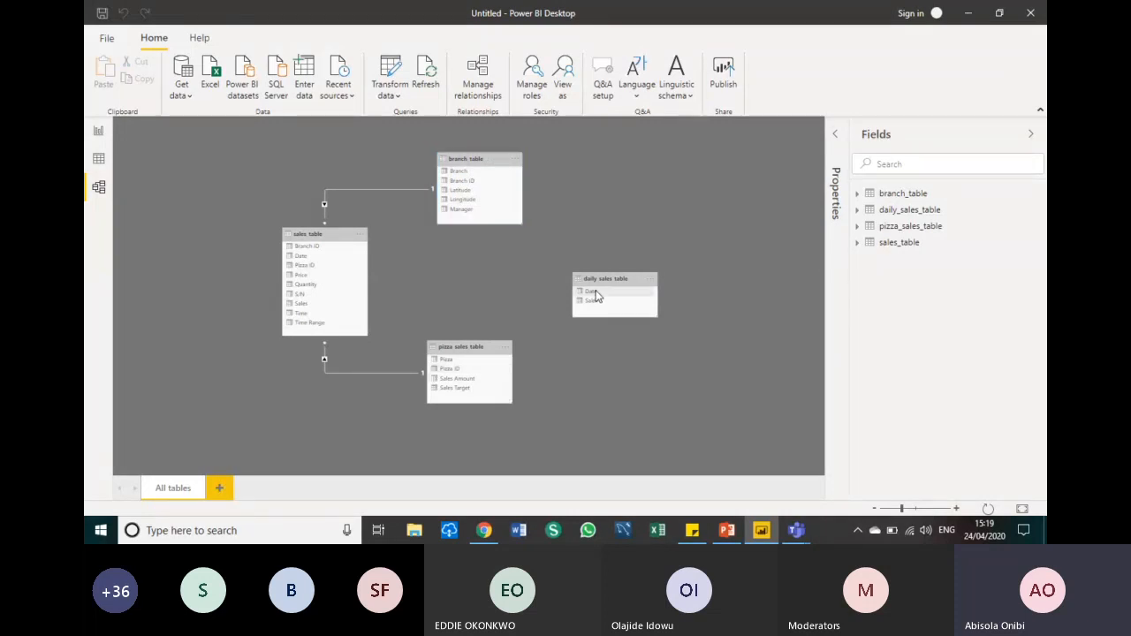
drag(594, 289, 303, 257)
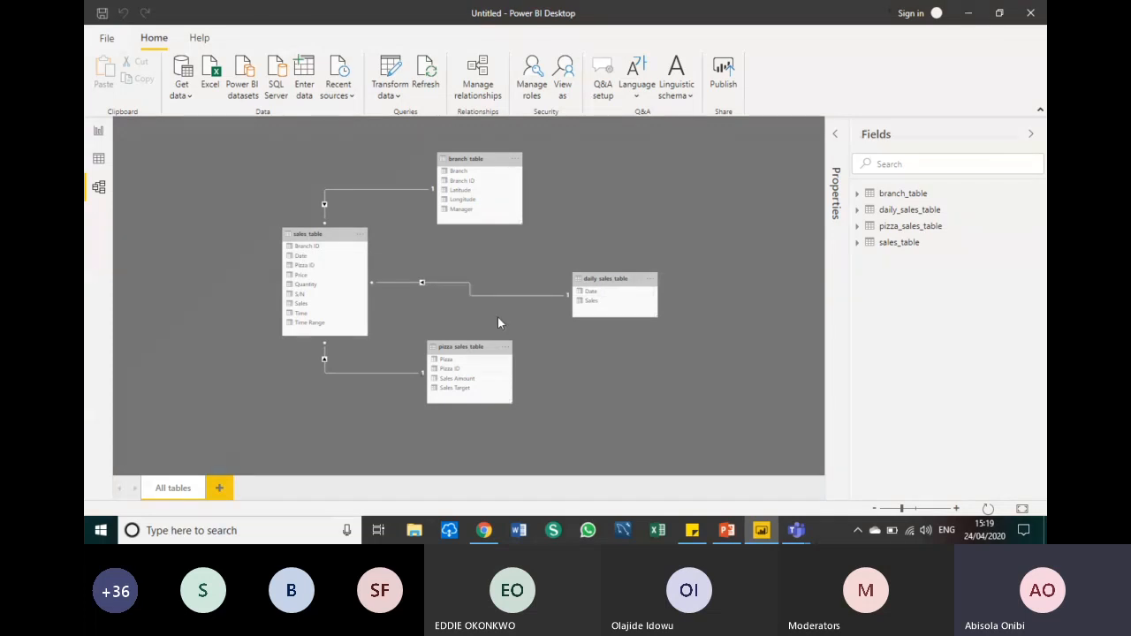
click(536, 293)
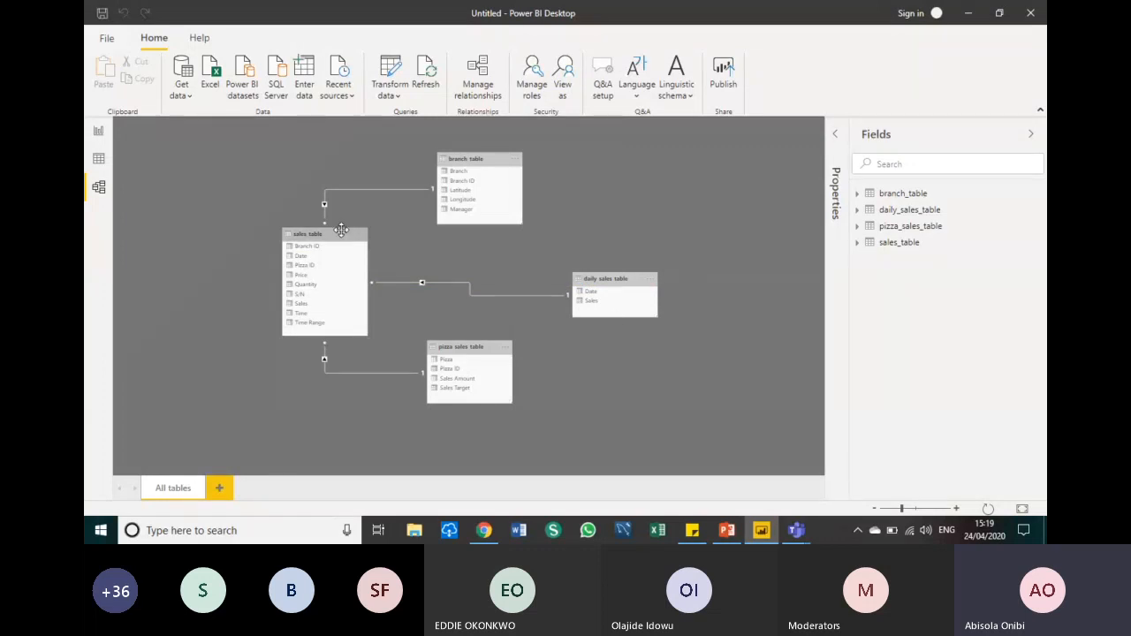
Add a new stacked column chart to report Page 1, enlarge it and place it in the right half of the page
click(99, 132)
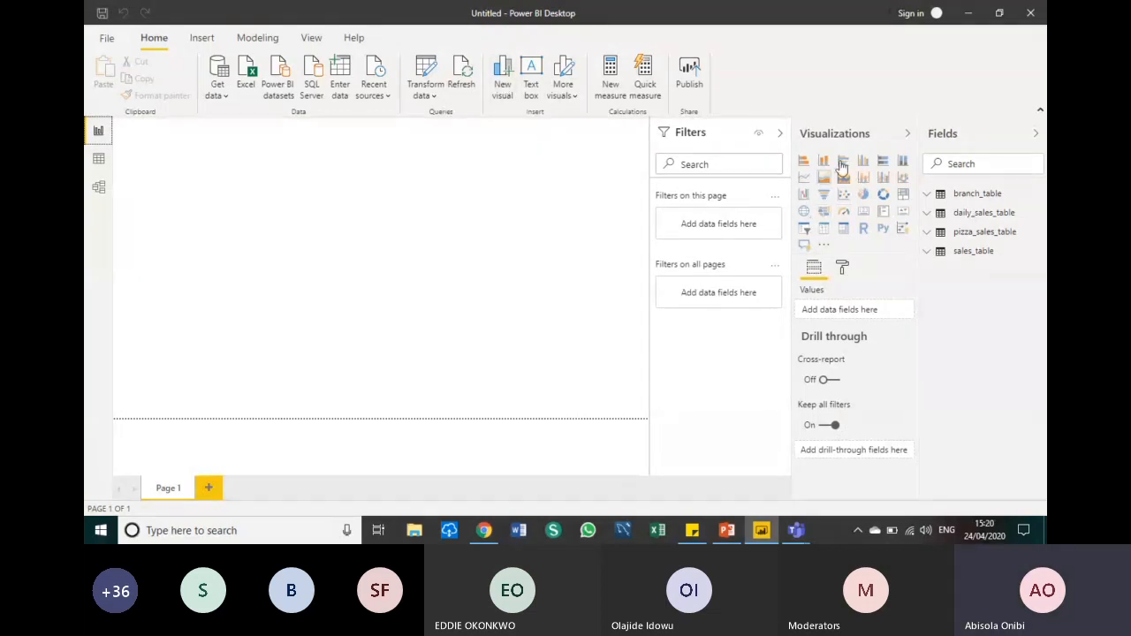
click(503, 80)
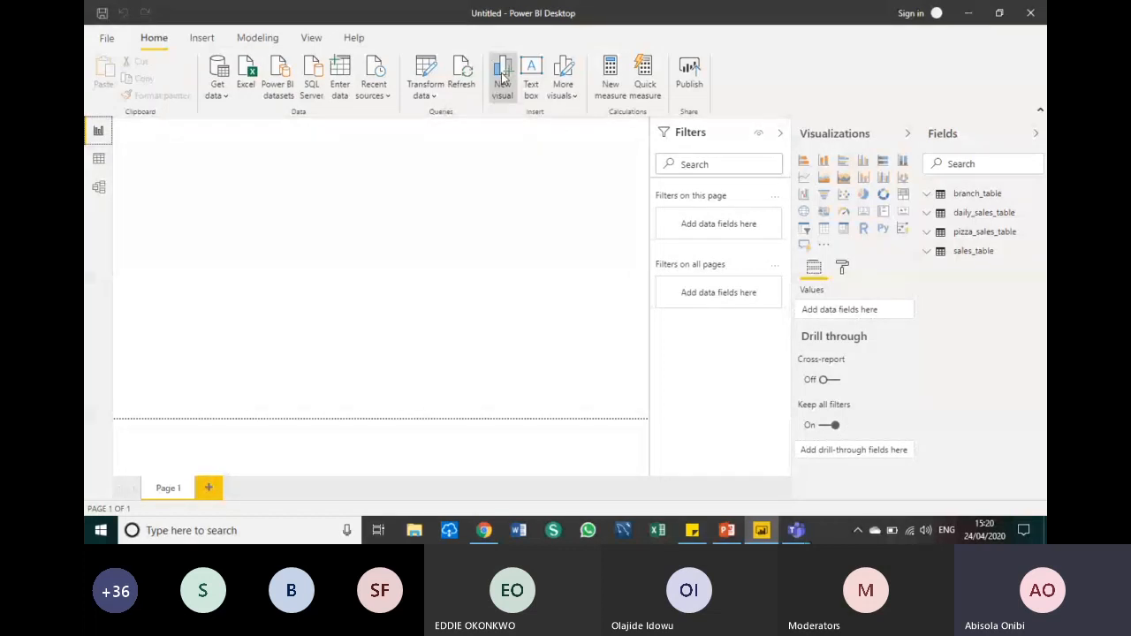
drag(221, 159, 452, 229)
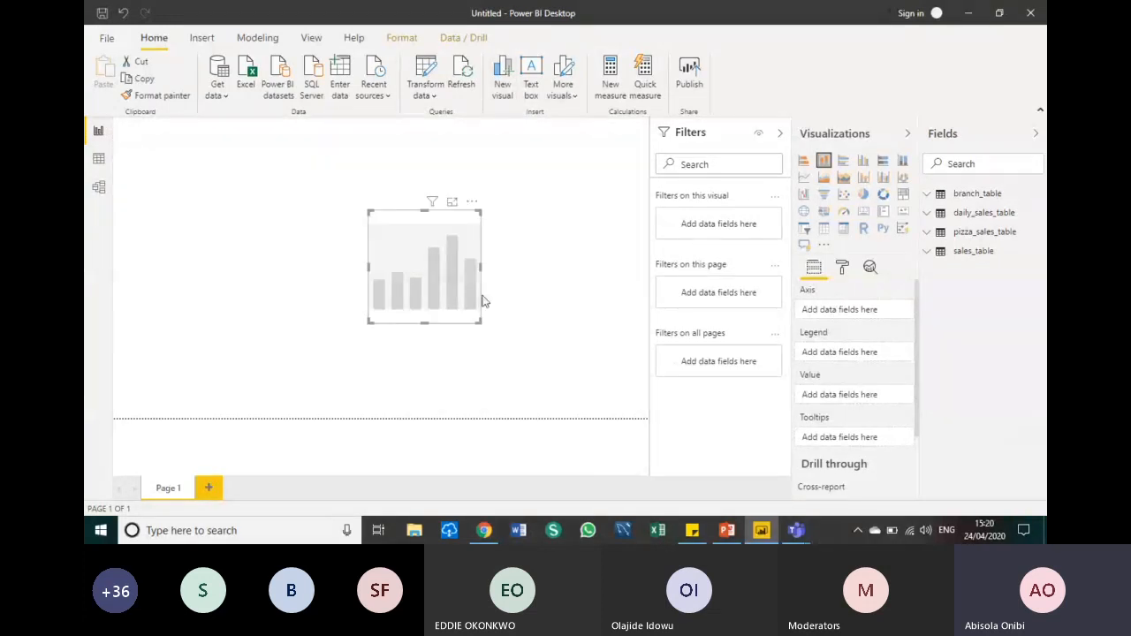
drag(478, 320, 555, 369)
drag(510, 223, 553, 233)
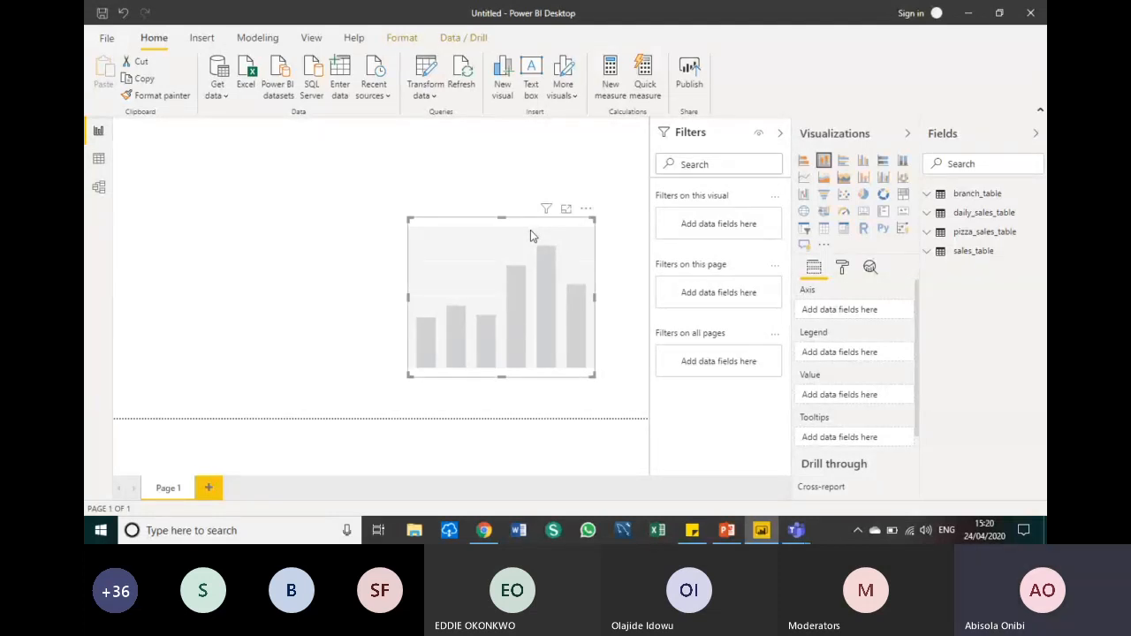
Plot Sales from sales_table by Manager from branch_table in the column chart, and shift the chart slightly down and right
click(929, 196)
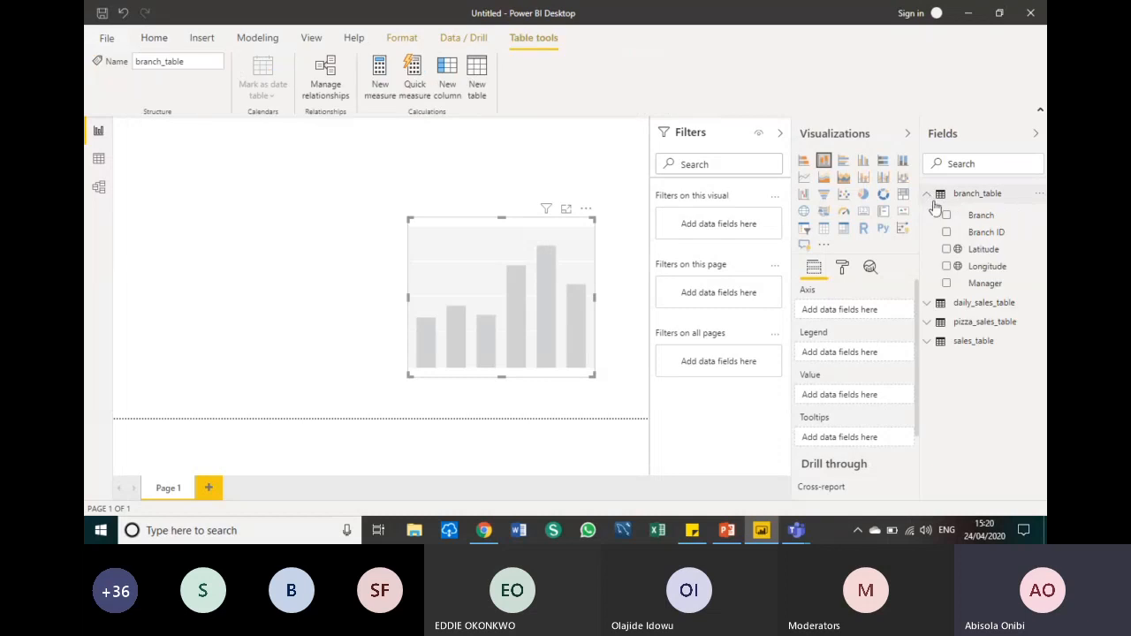
click(947, 283)
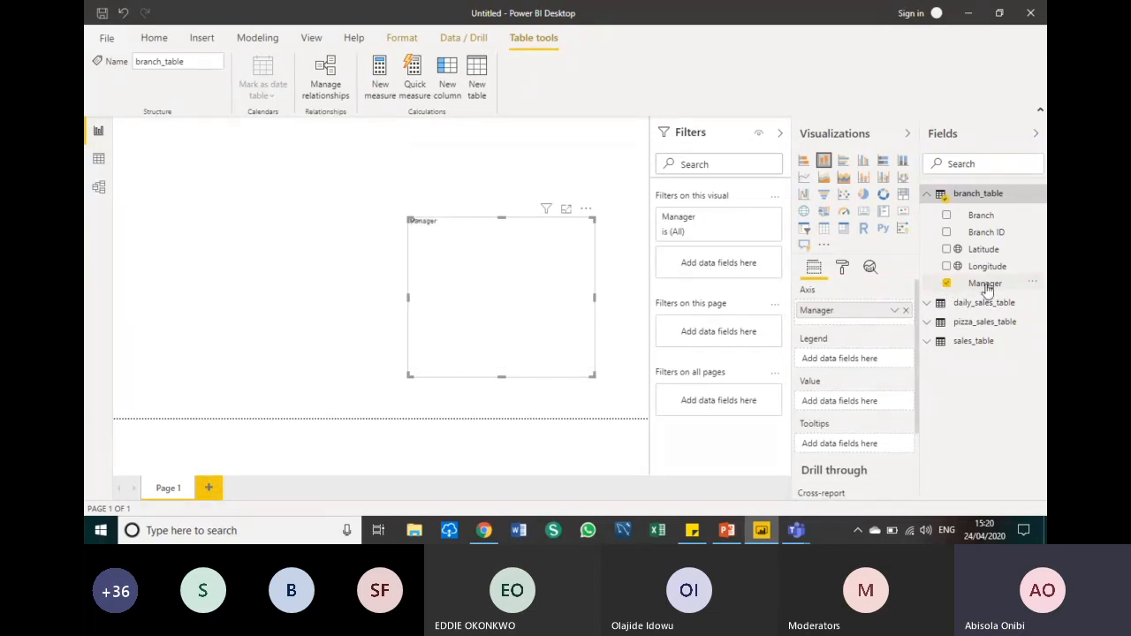
drag(987, 289, 875, 316)
mouse_move(983, 283)
mouse_down()
mouse_move(973, 268)
mouse_move(965, 285)
mouse_up()
click(930, 195)
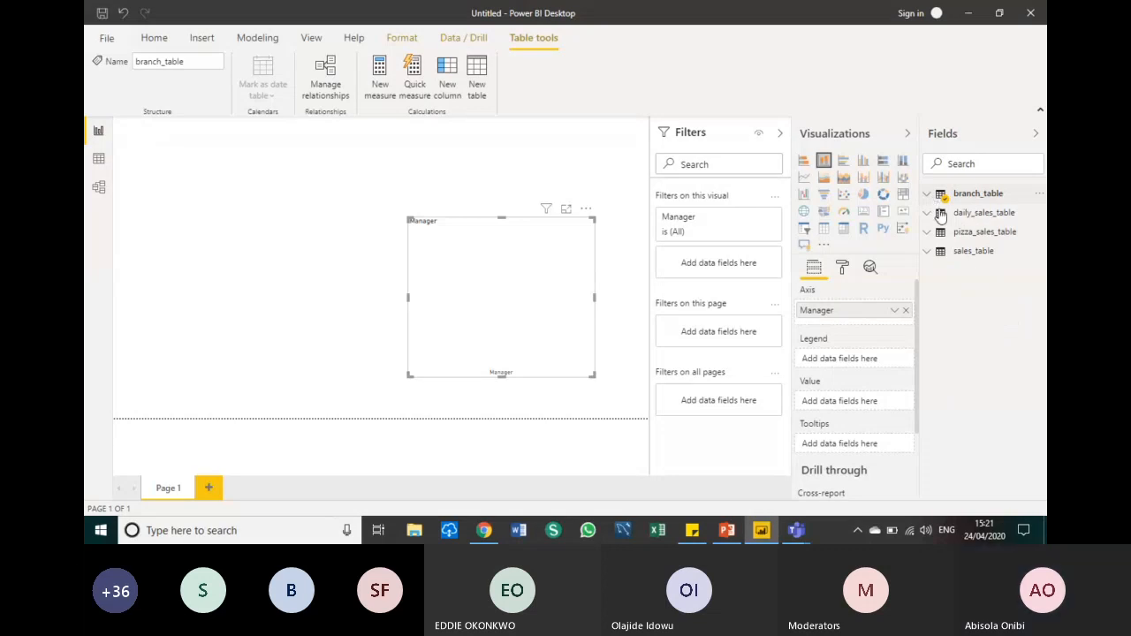
click(927, 253)
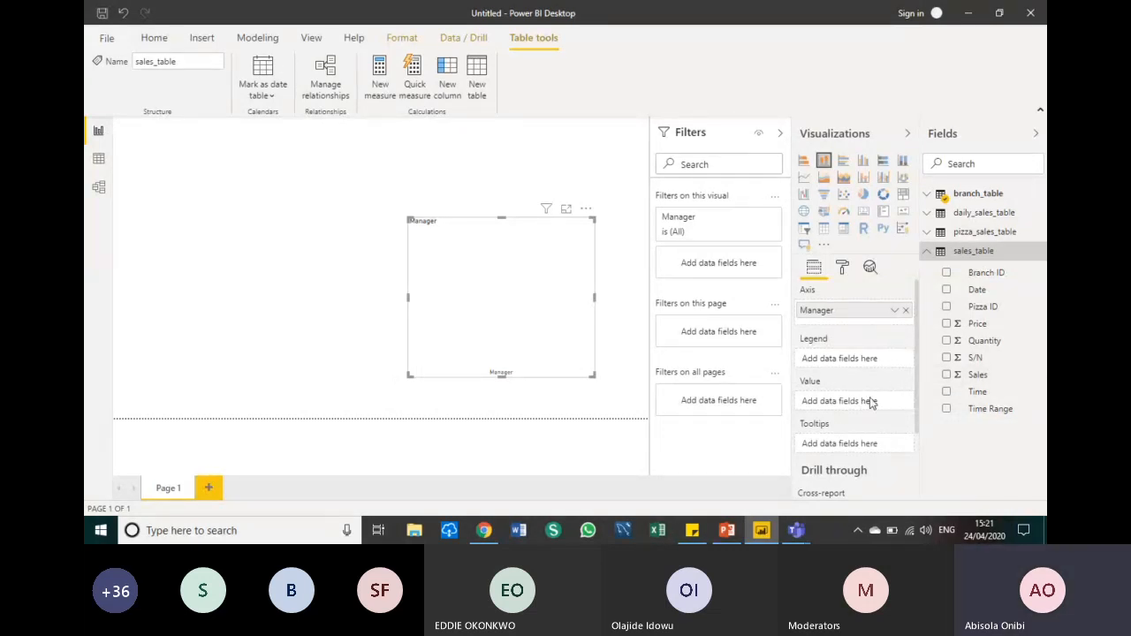
click(946, 376)
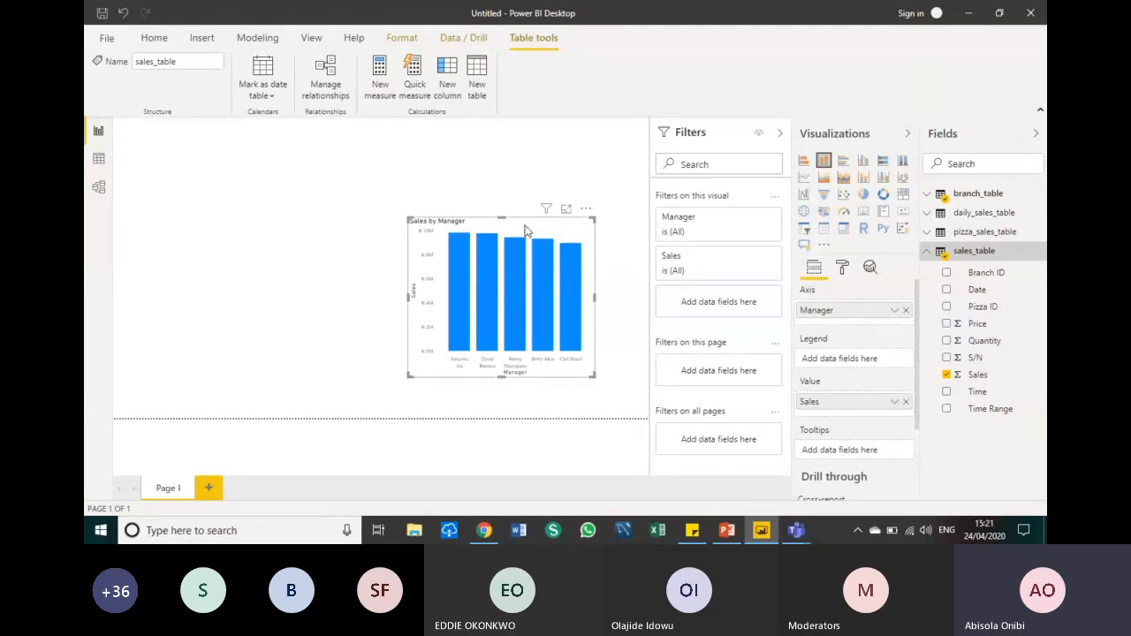
drag(533, 241, 552, 253)
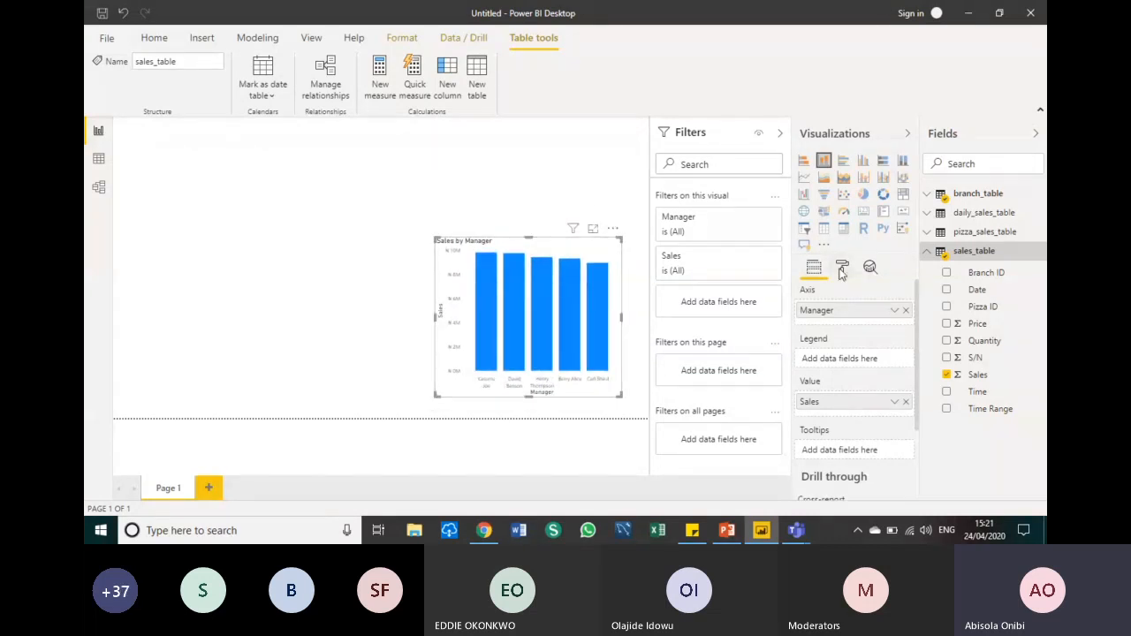
Turn on data labels for the Sales by Manager column chart
click(842, 267)
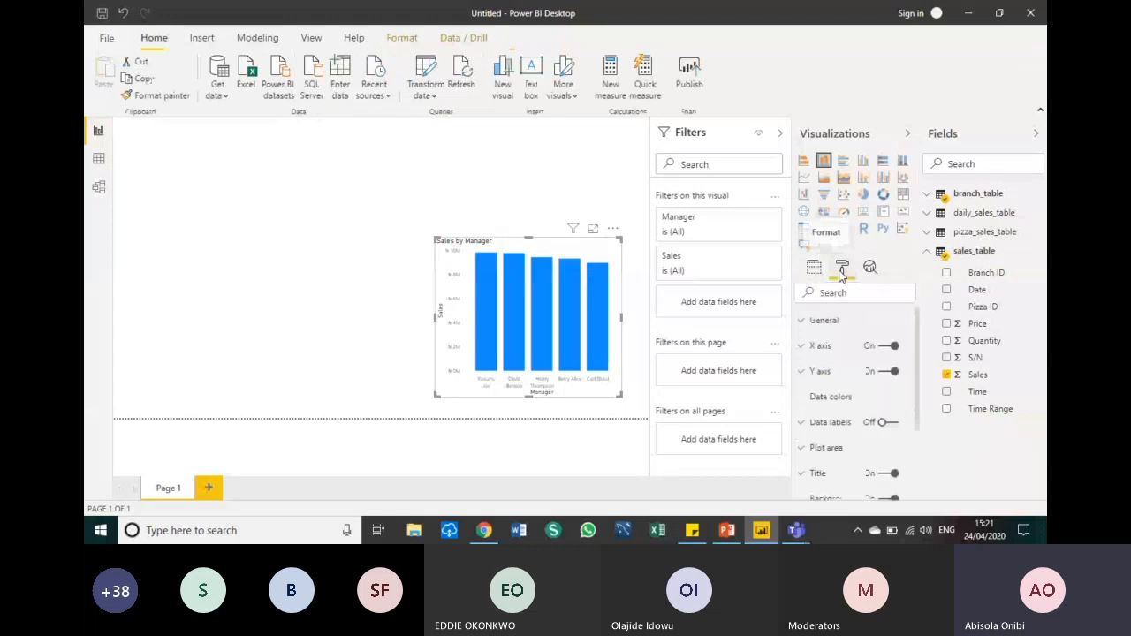
scroll(828, 379, down, 2)
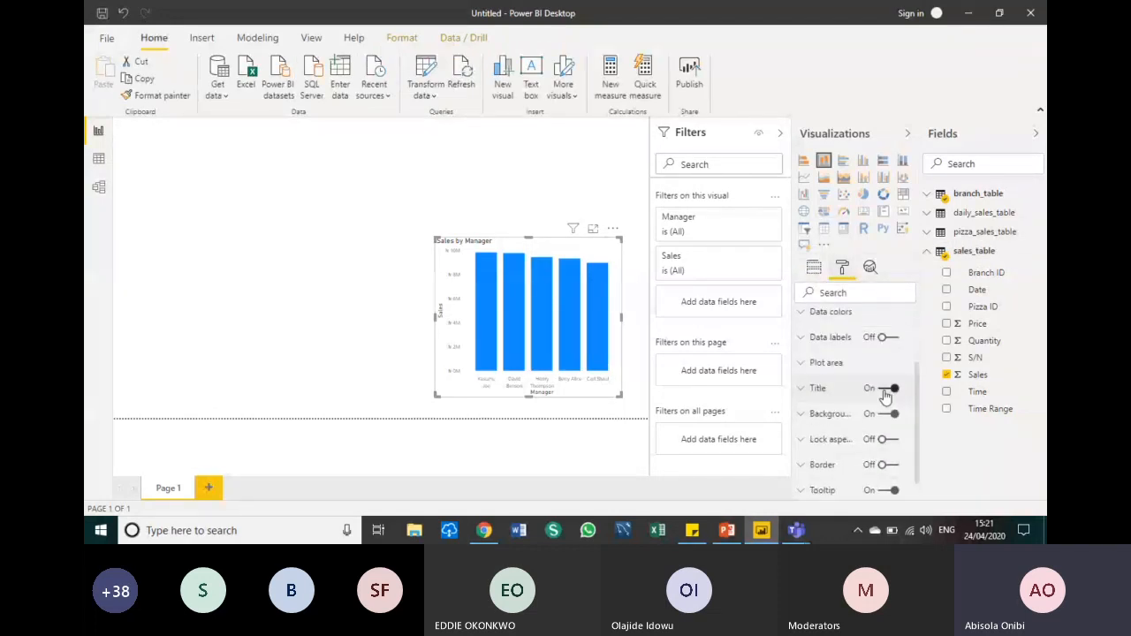
click(826, 390)
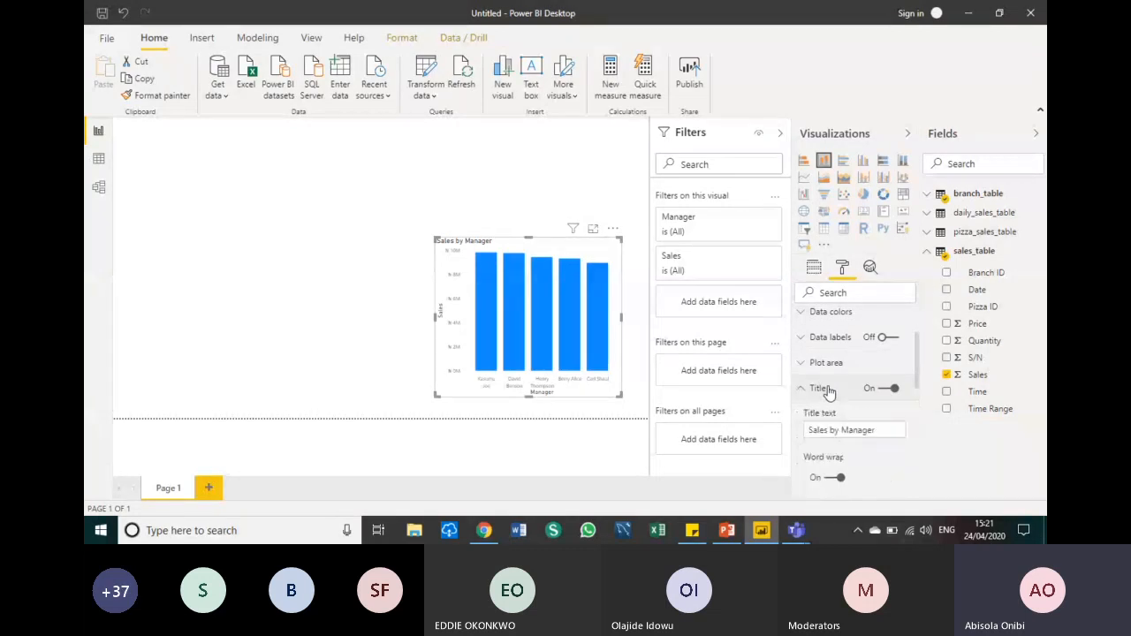
scroll(847, 433, up, 2)
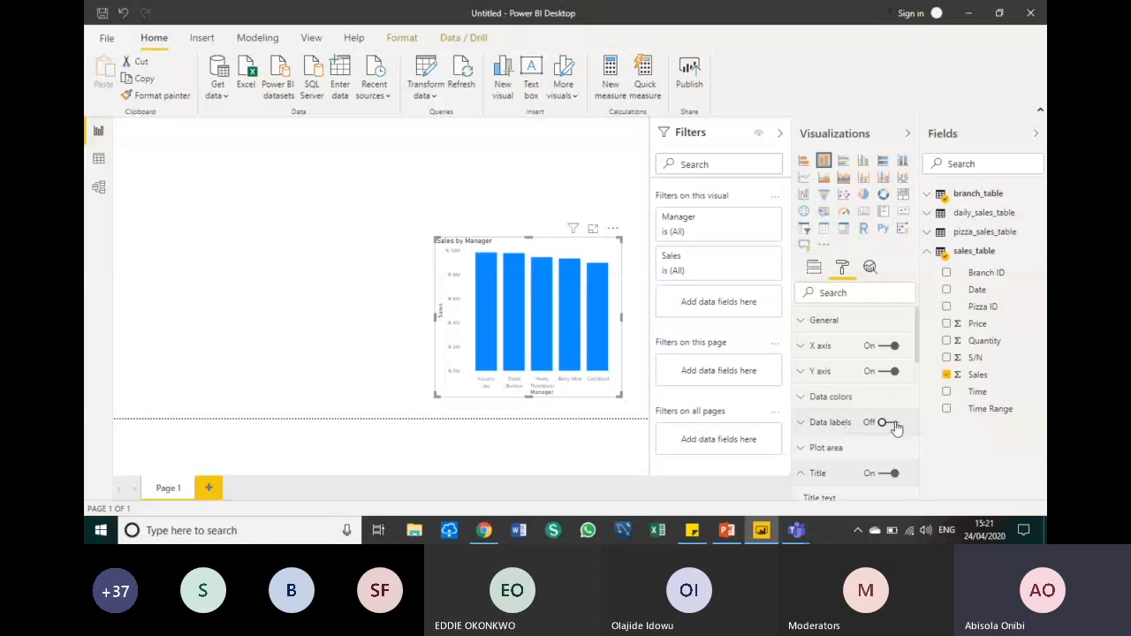
click(888, 423)
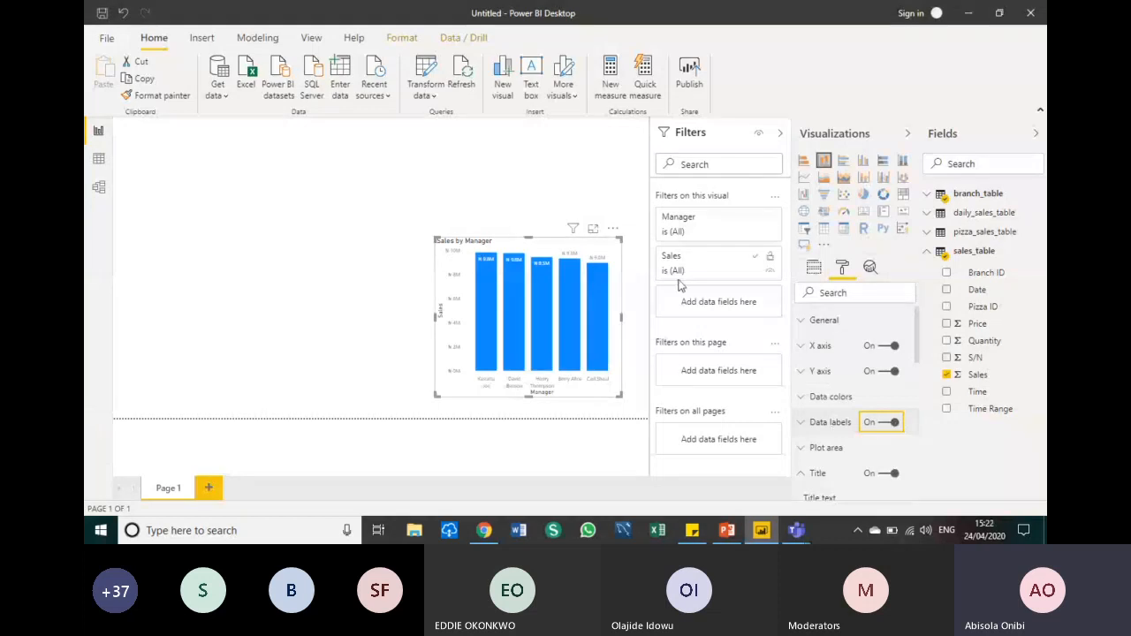
Collapse the ribbon and the Filters pane to give the report canvas more room
click(1040, 112)
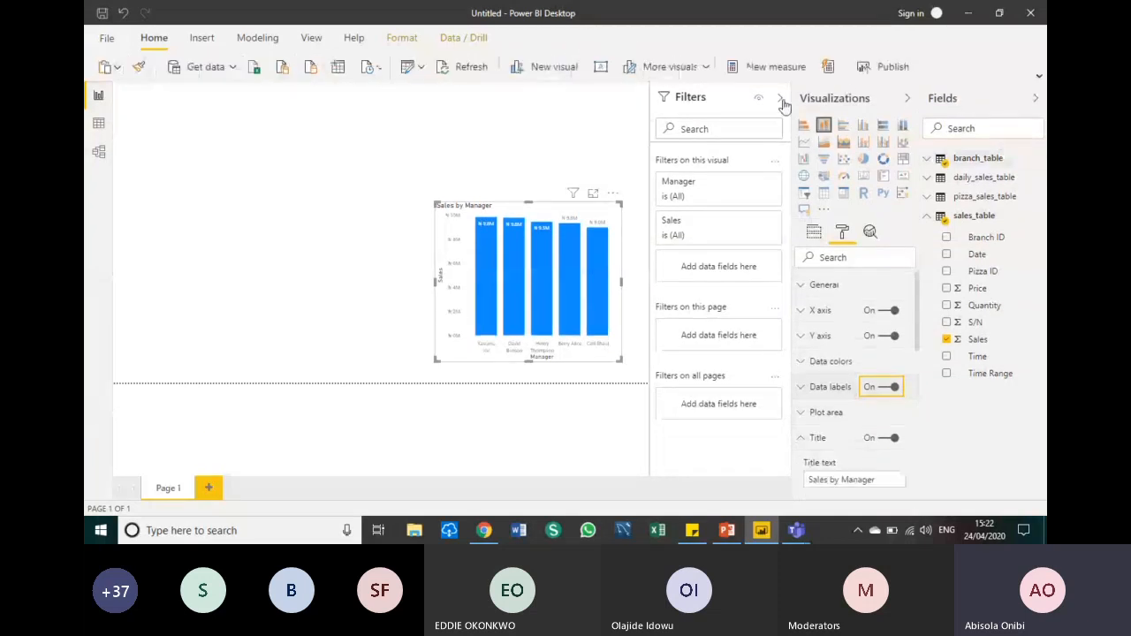
click(781, 104)
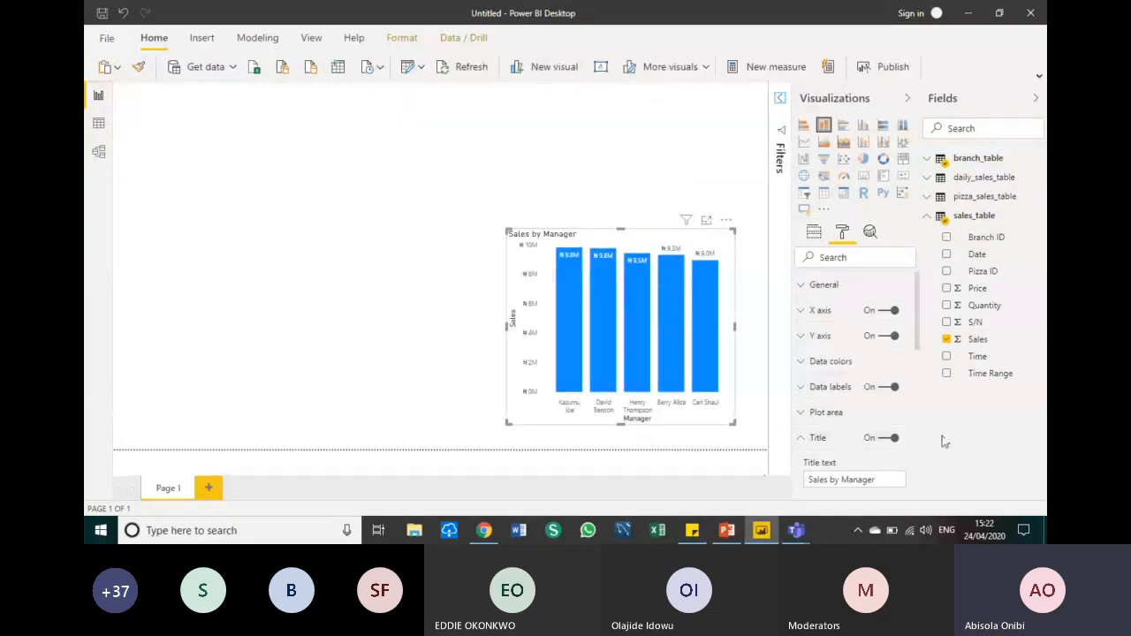
Switch the column chart's X axis off and back on, and shorten the chart title to Sales
click(889, 314)
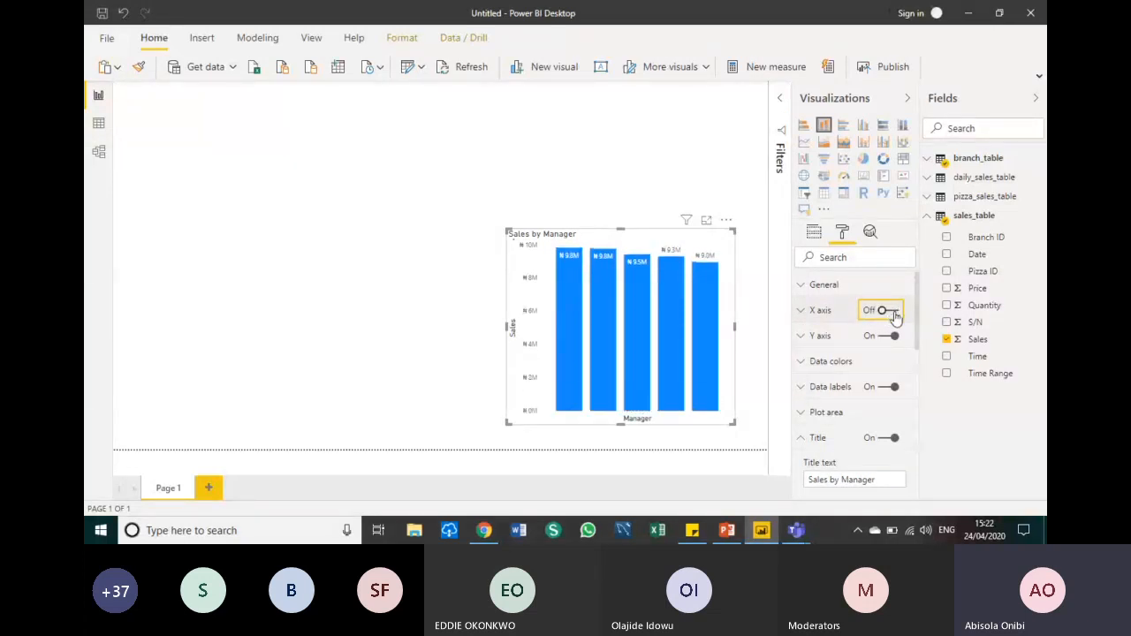
click(891, 313)
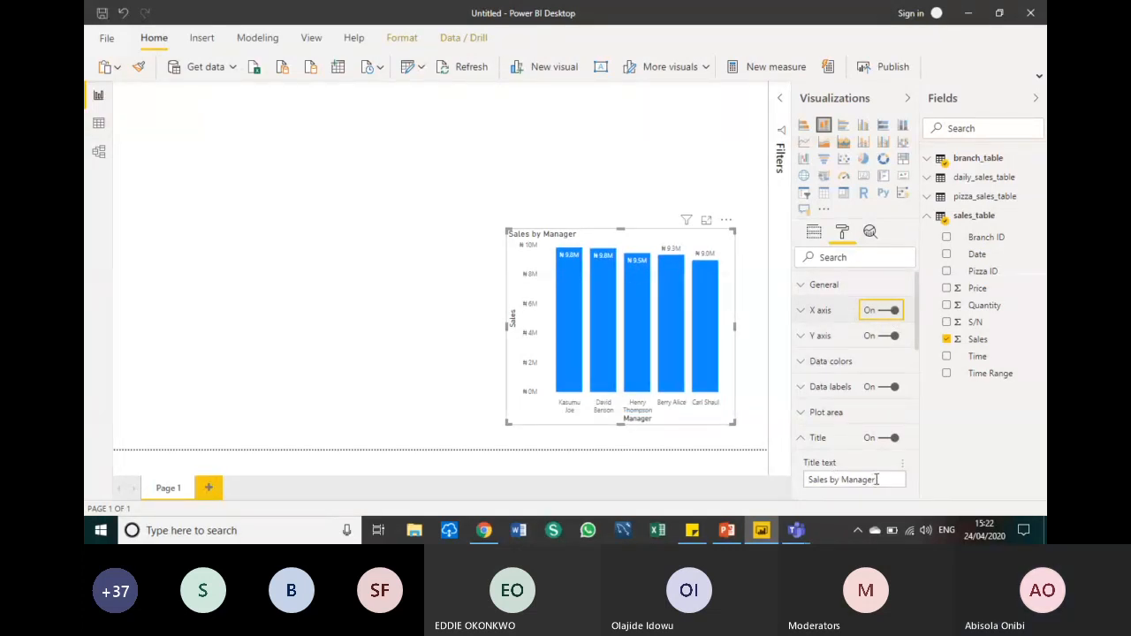
drag(876, 479, 830, 479)
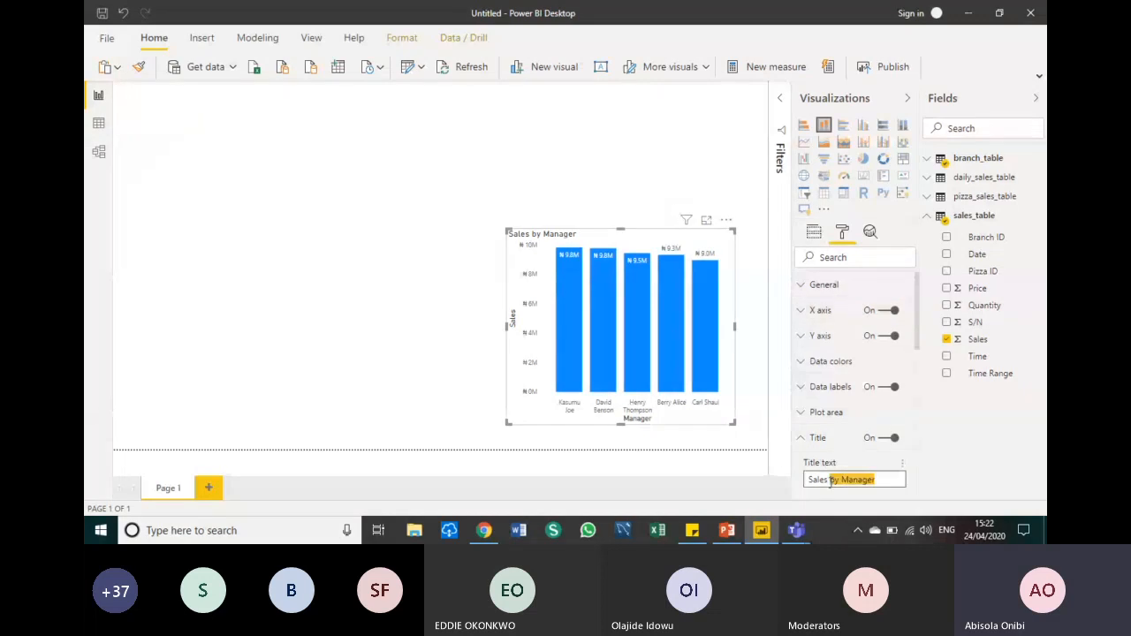
key(BackSpace)
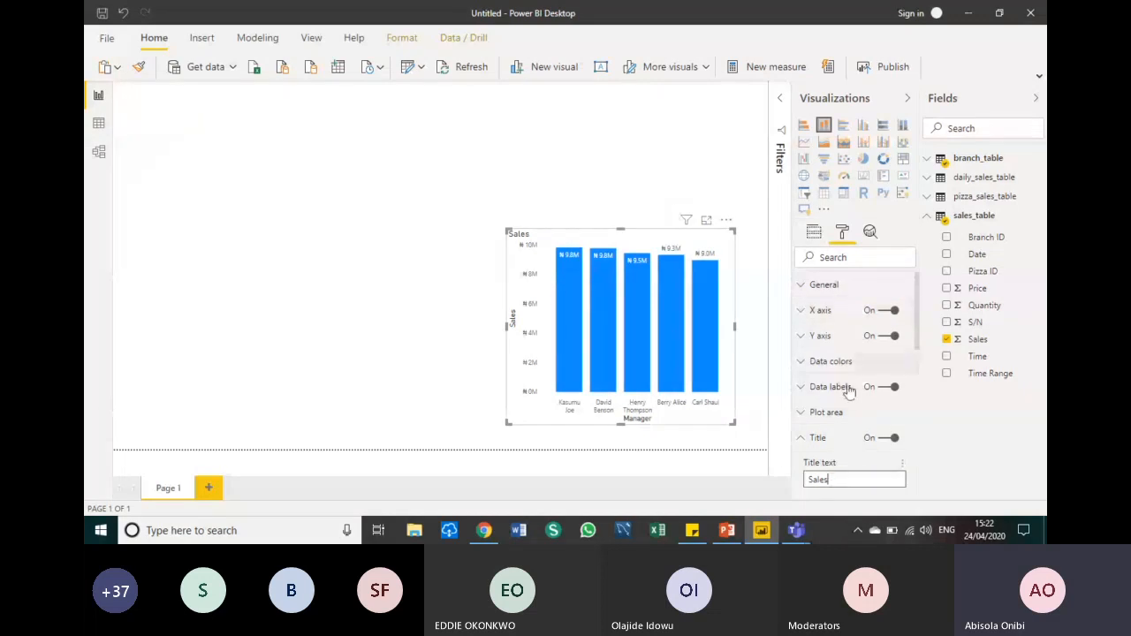
click(801, 438)
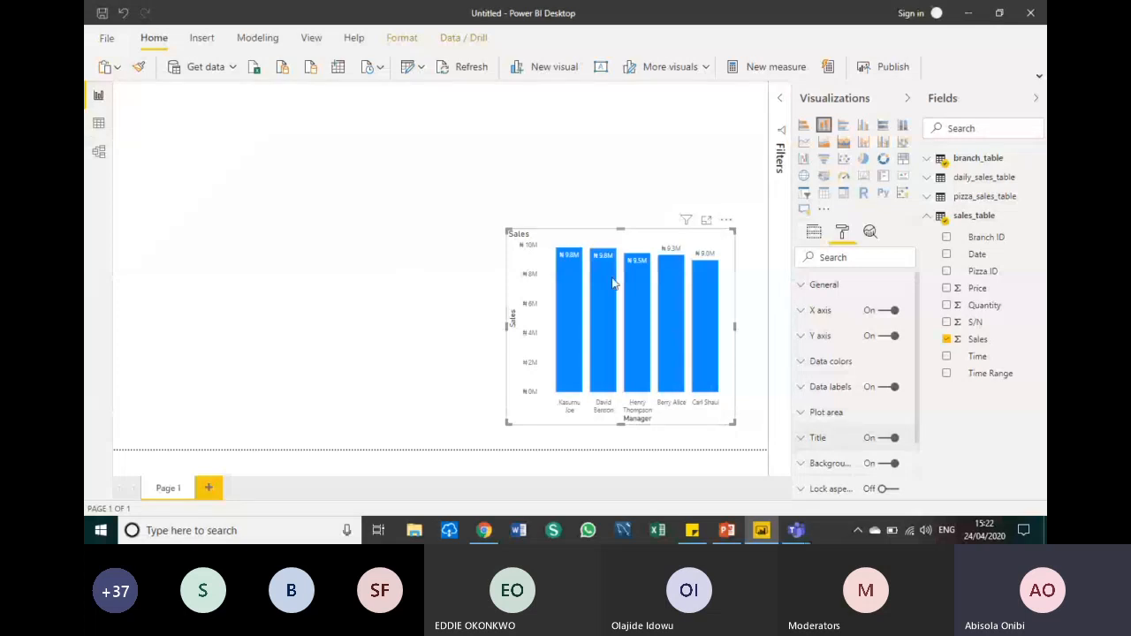
Add an empty line chart to the page and place it to the left of the column chart
click(897, 244)
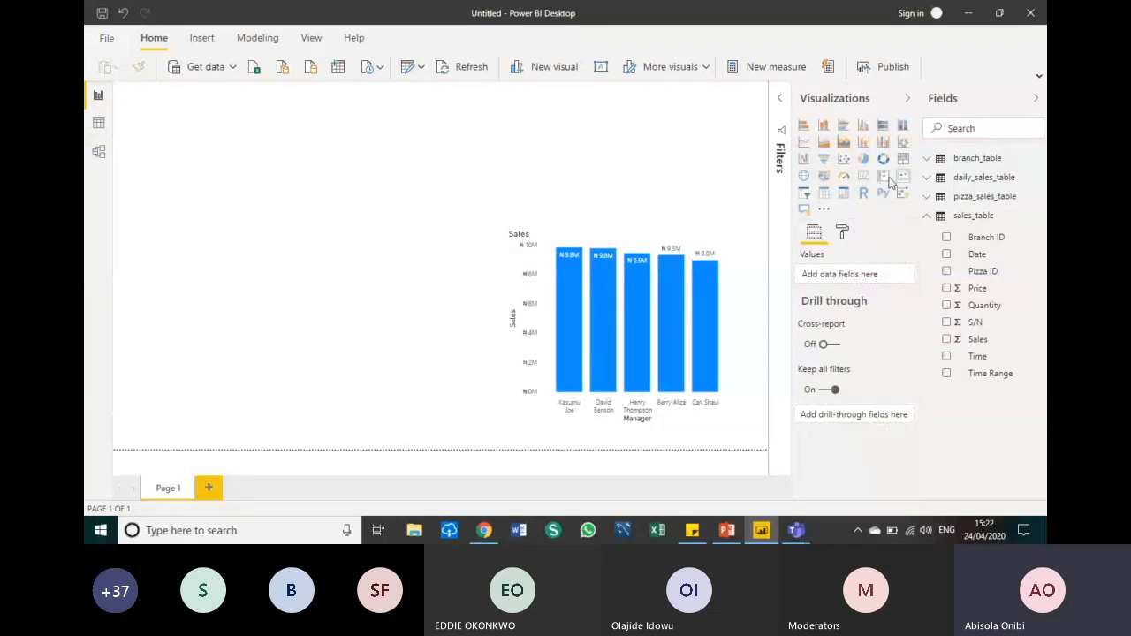
click(805, 143)
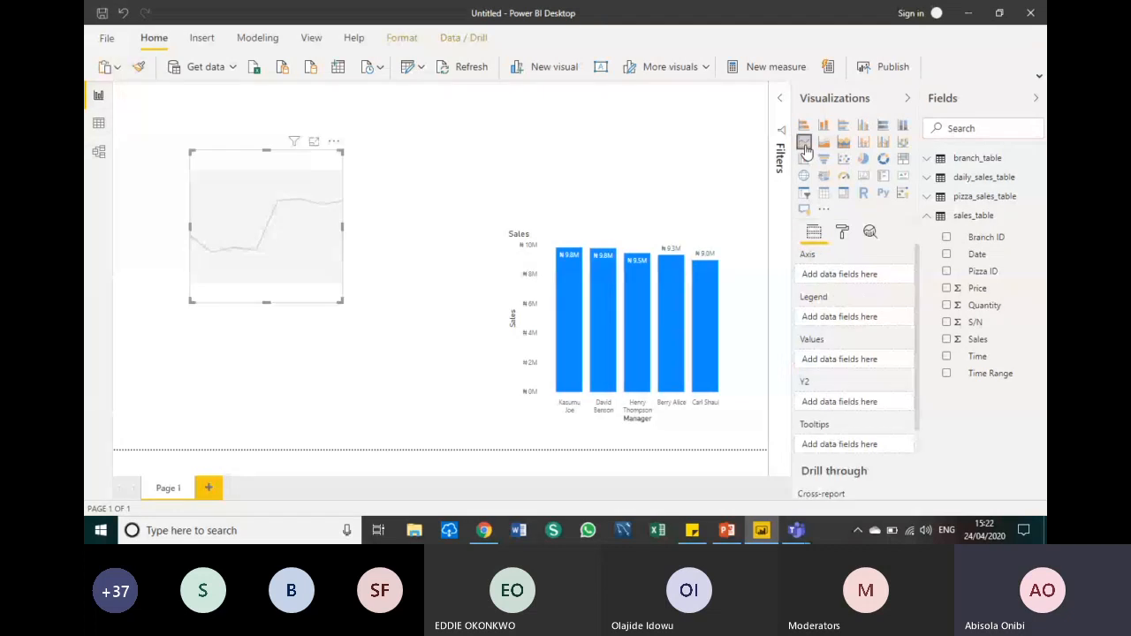
drag(257, 240, 297, 334)
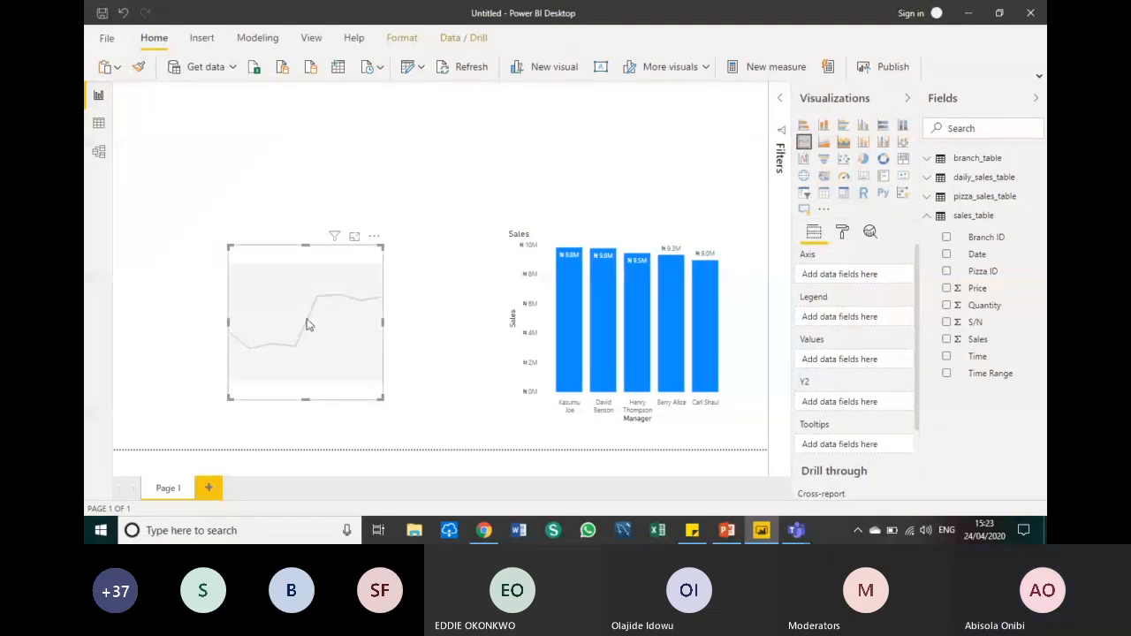
Try changing the Sales column chart to a line chart, and undo the change
click(554, 240)
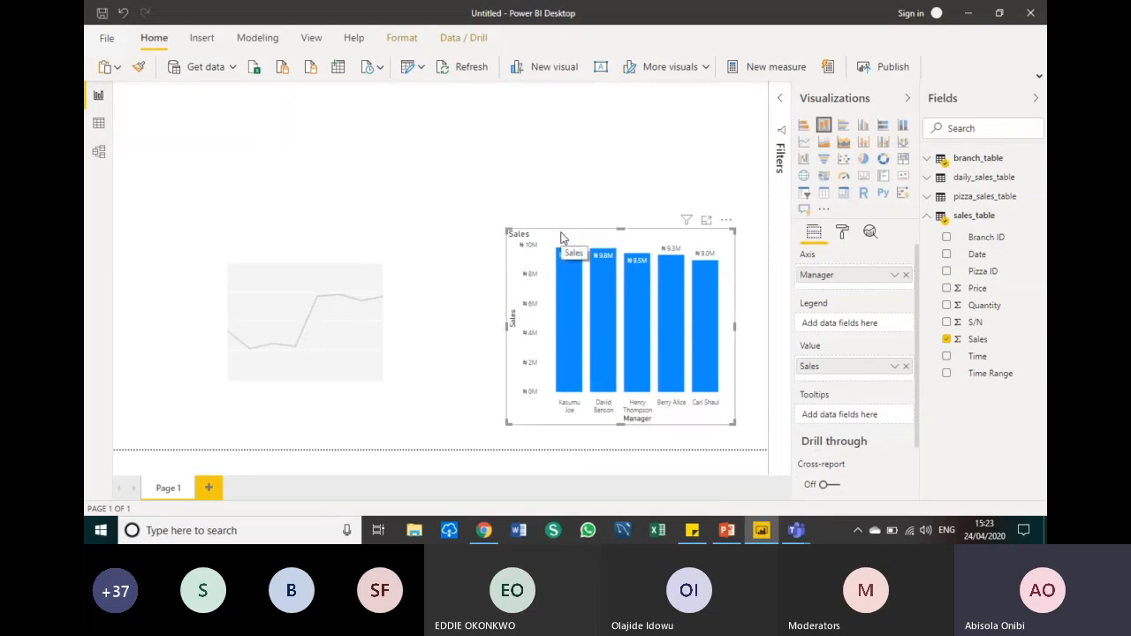
click(803, 142)
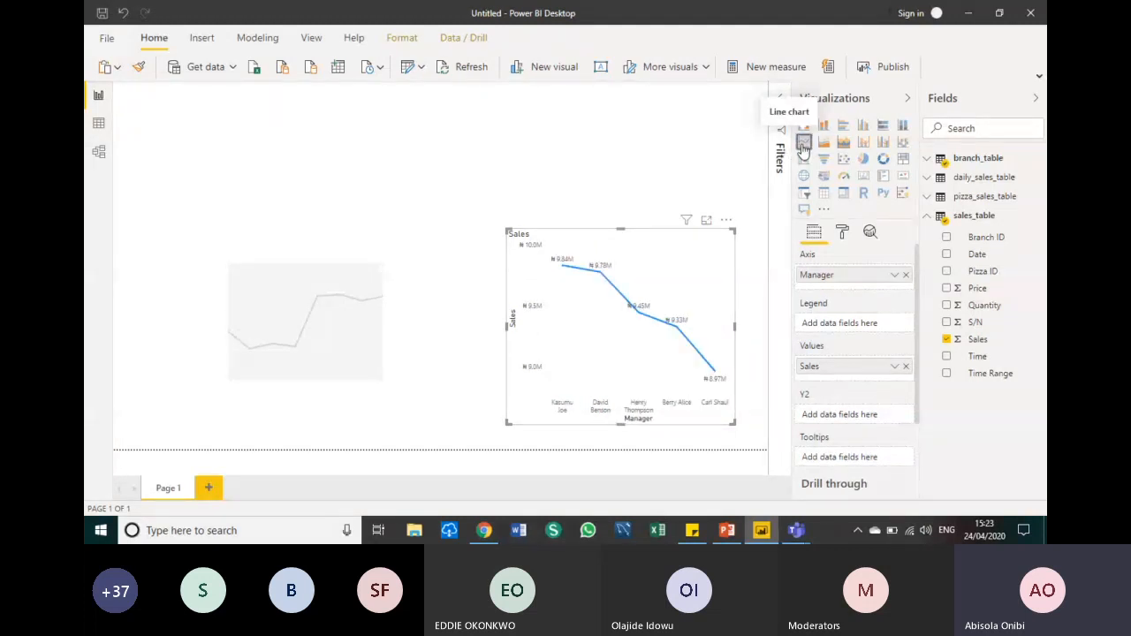
click(884, 161)
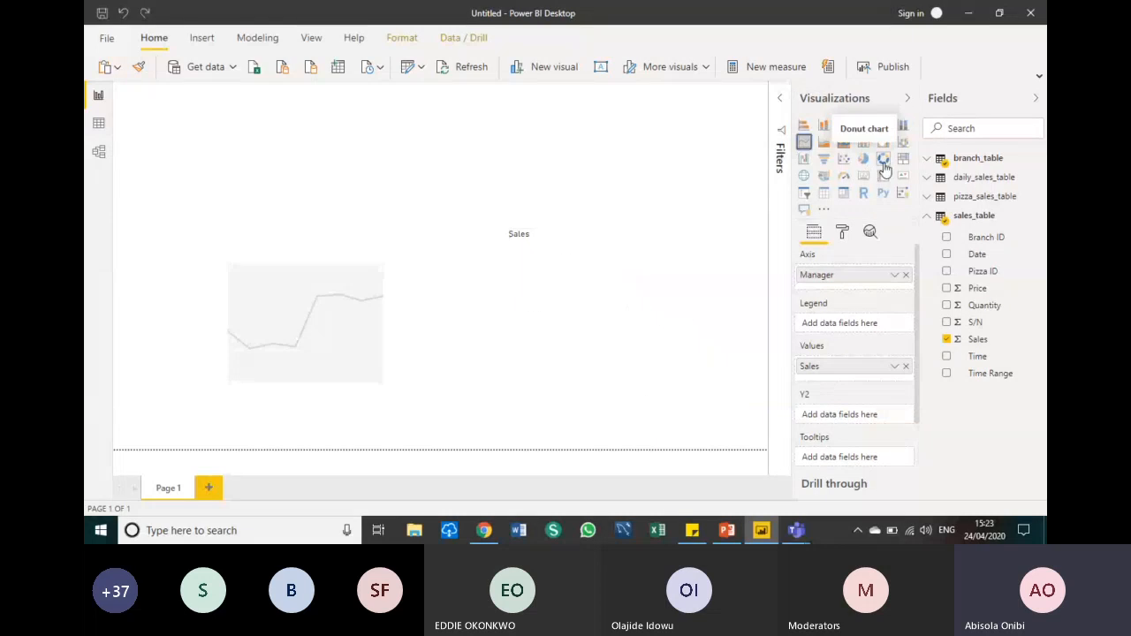
Add a new line chart to the page and remove the older empty line chart below it
click(363, 279)
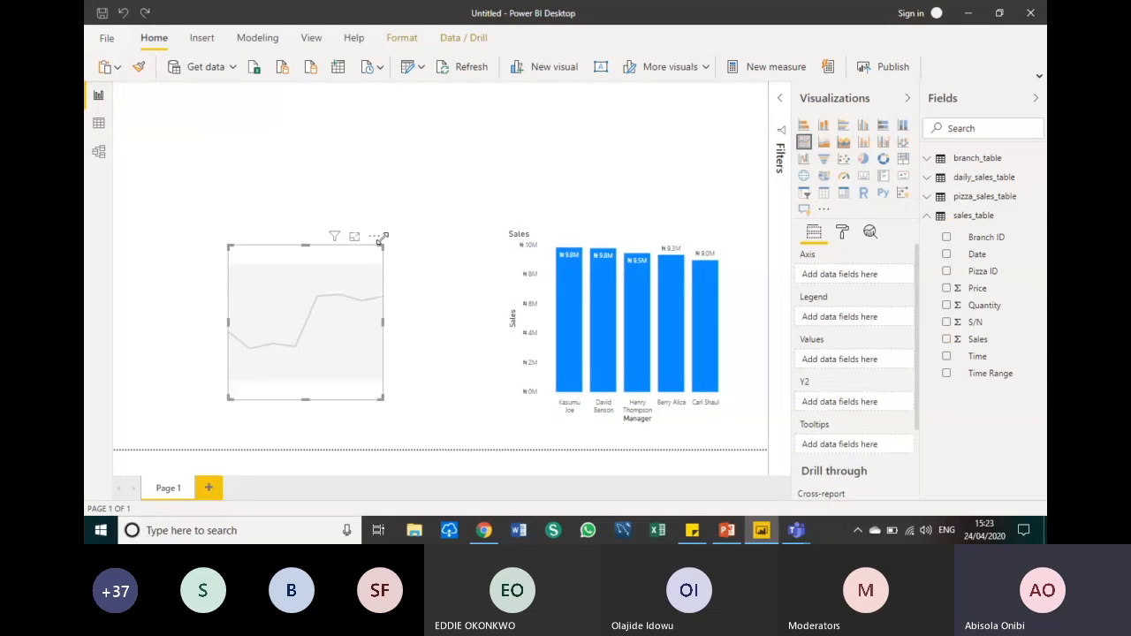
click(445, 134)
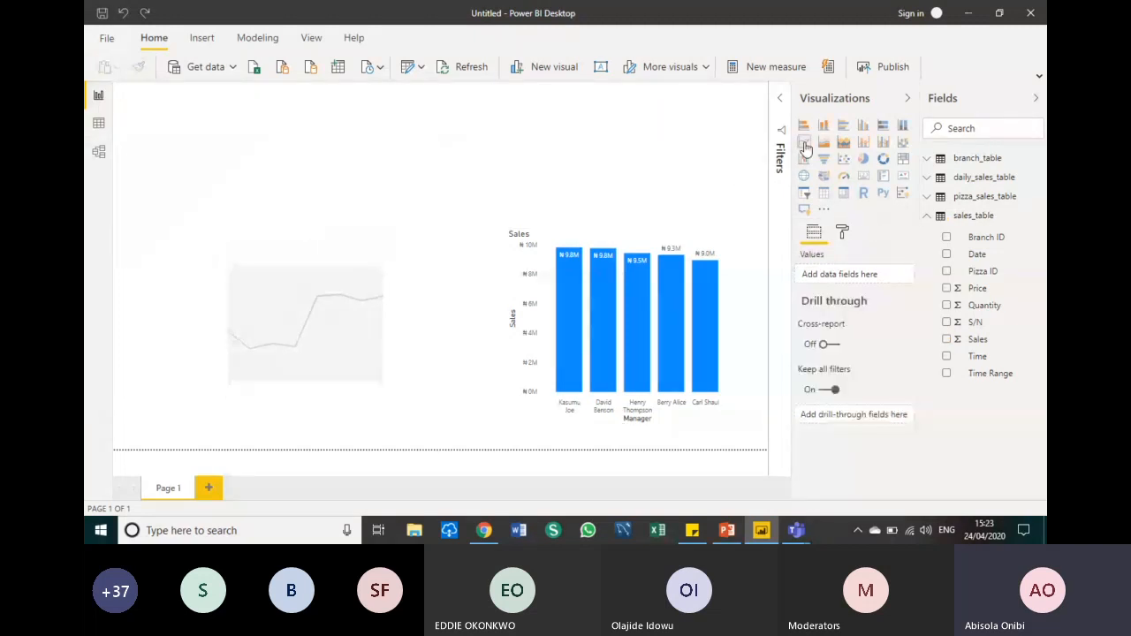
click(804, 143)
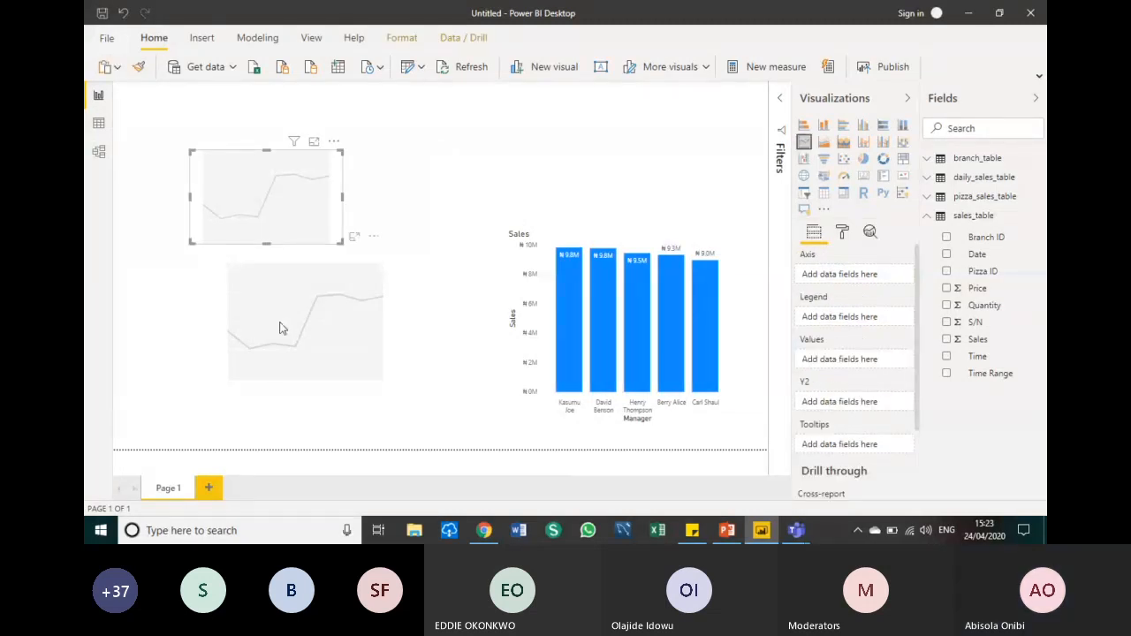
drag(279, 328, 284, 329)
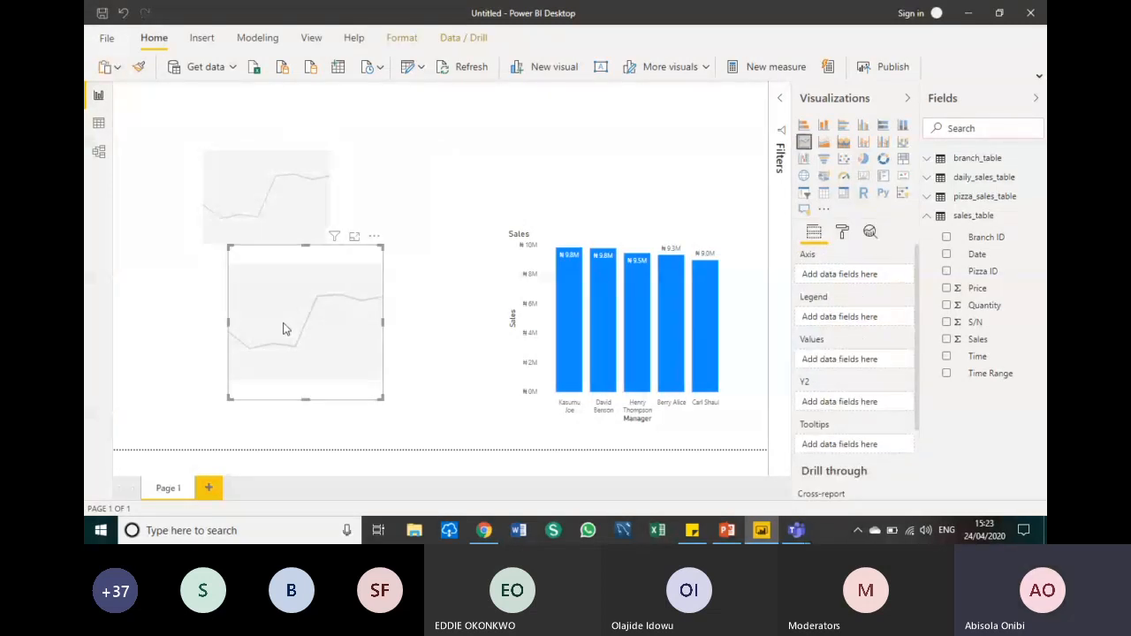
click(374, 236)
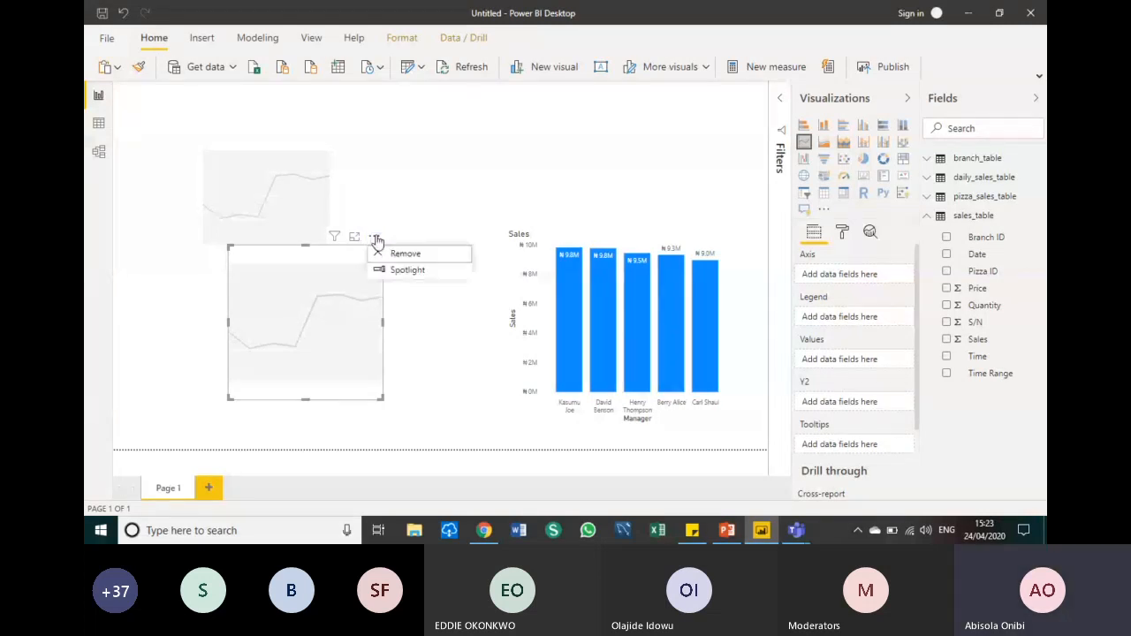
click(392, 252)
Plot Sales by Date from sales_table in the line chart, placed and enlarged to fill the space left of the column chart
drag(270, 196, 481, 414)
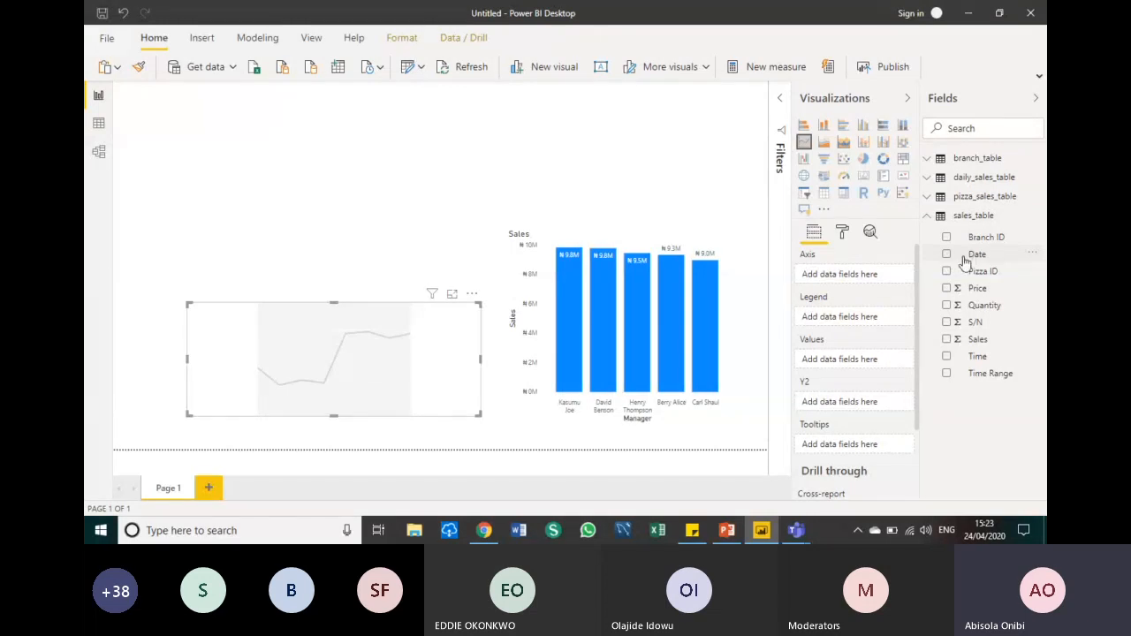
drag(965, 263, 837, 290)
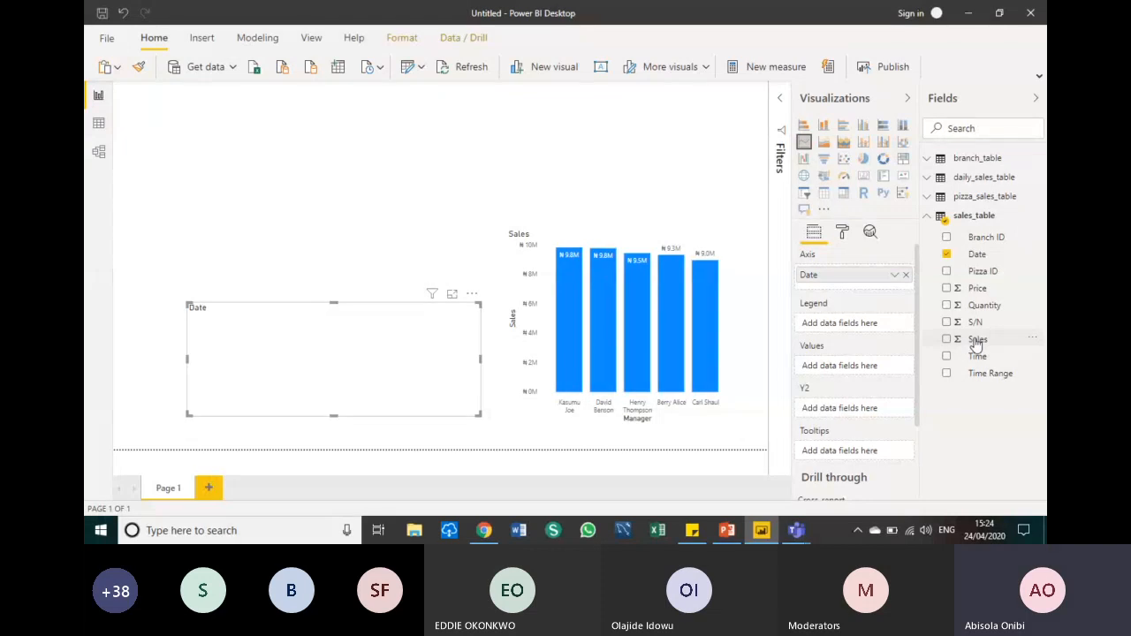
drag(977, 344, 846, 375)
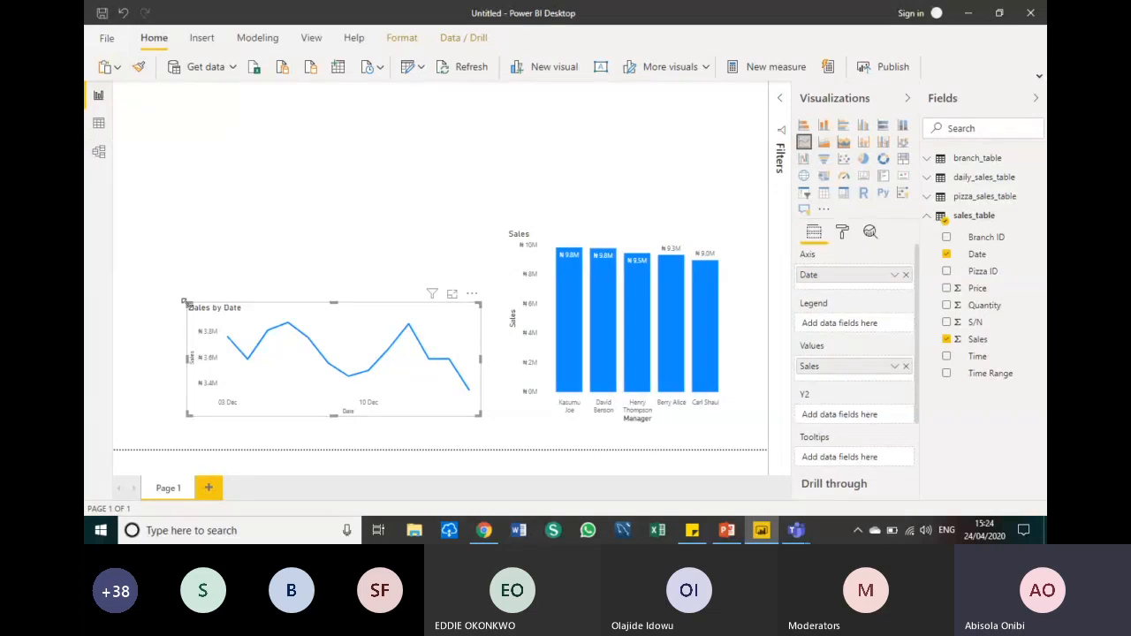
drag(185, 303, 141, 302)
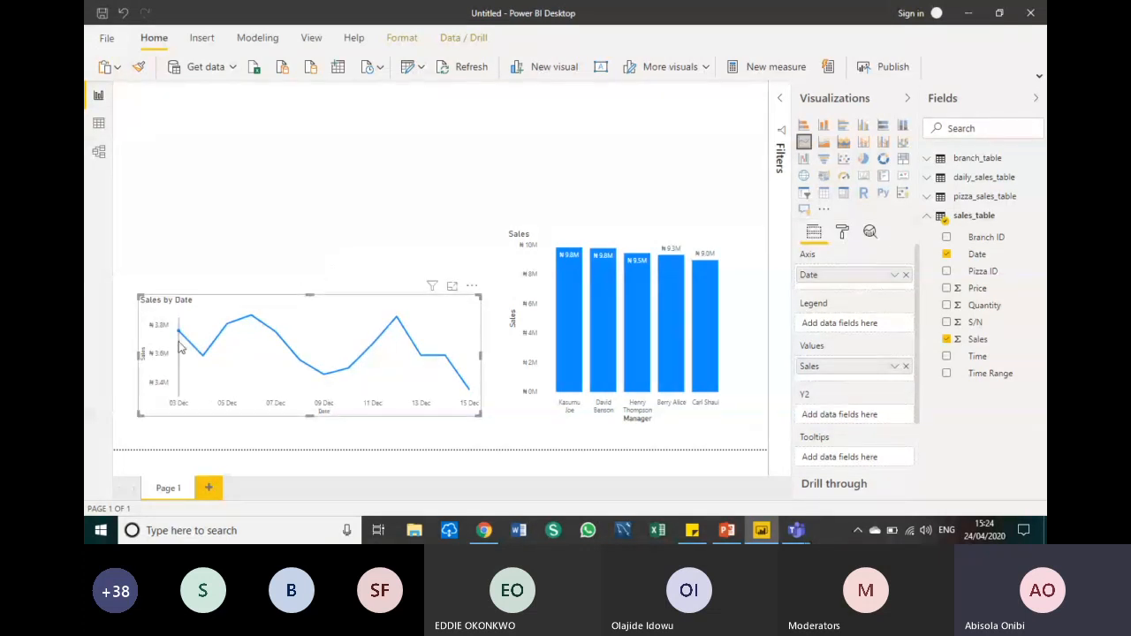
Add a gauge visual to the page, shrink it and place it above the column chart
click(319, 212)
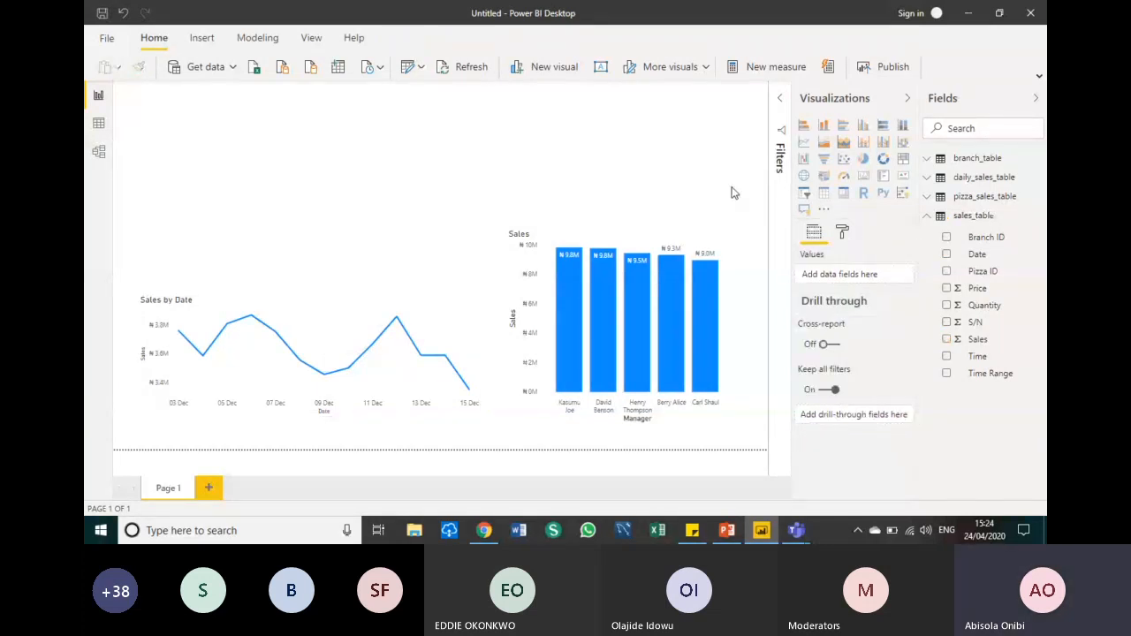
click(845, 180)
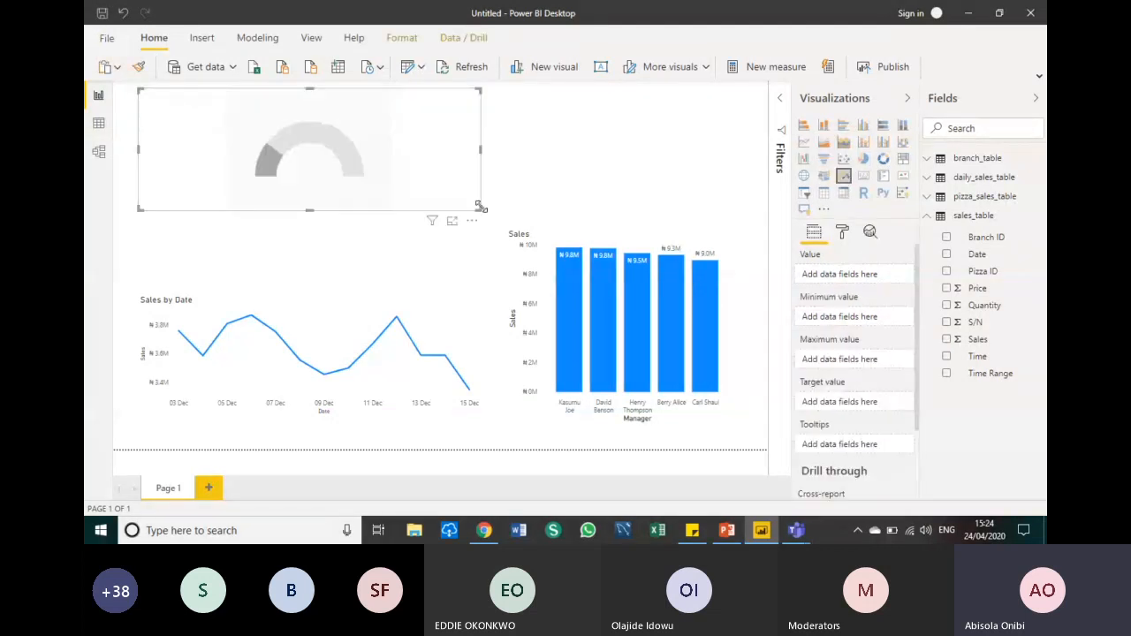
drag(758, 227, 273, 197)
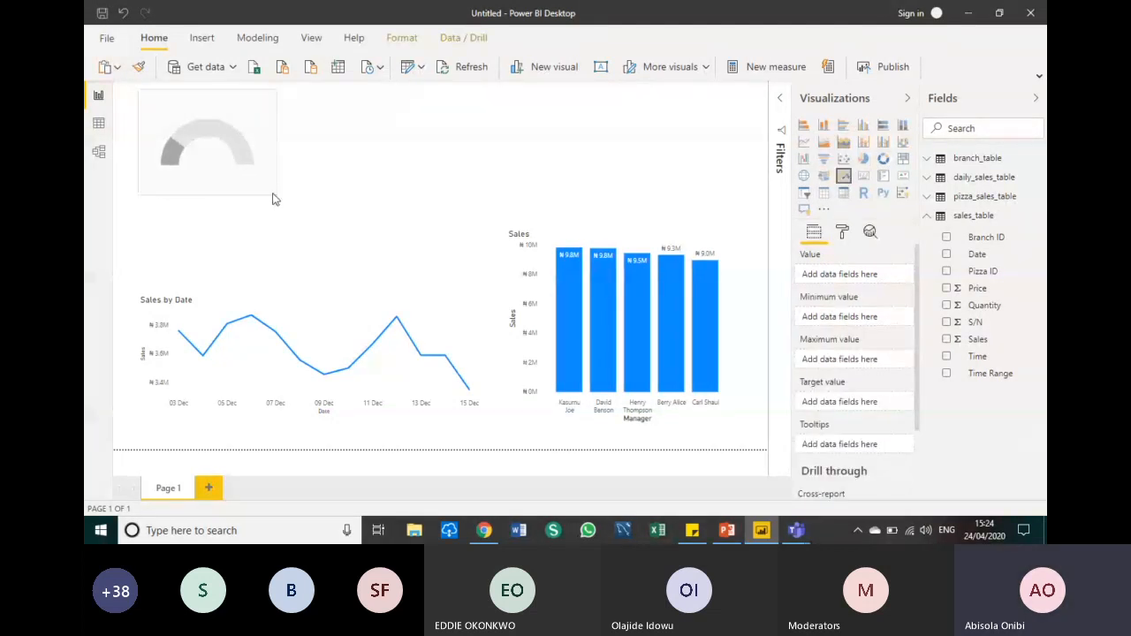
click(274, 197)
click(244, 163)
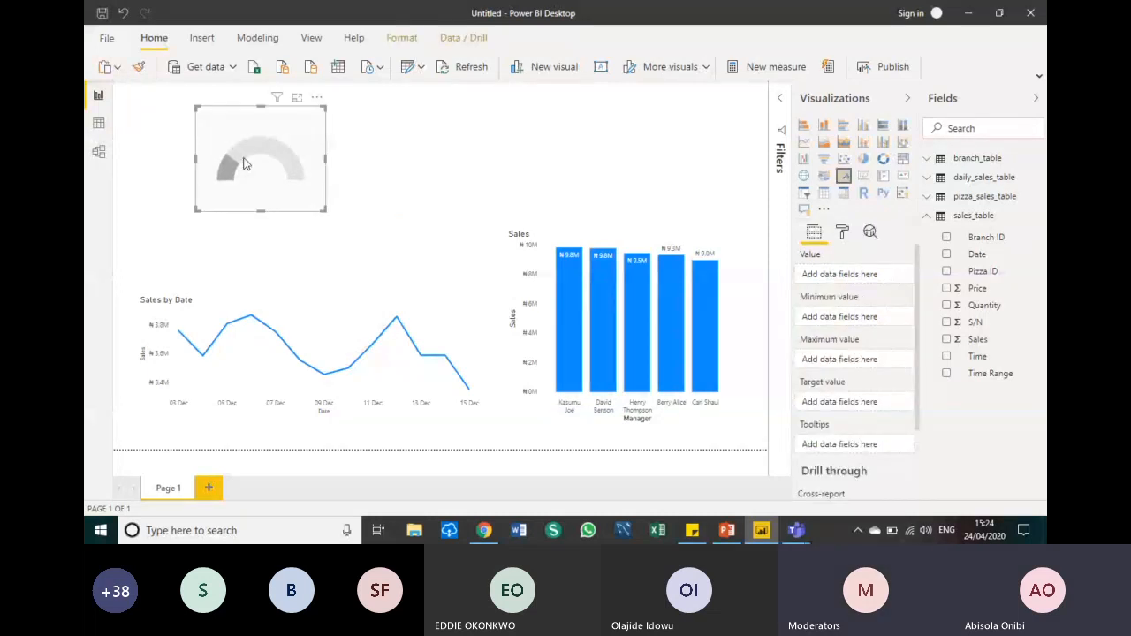
drag(246, 164, 610, 150)
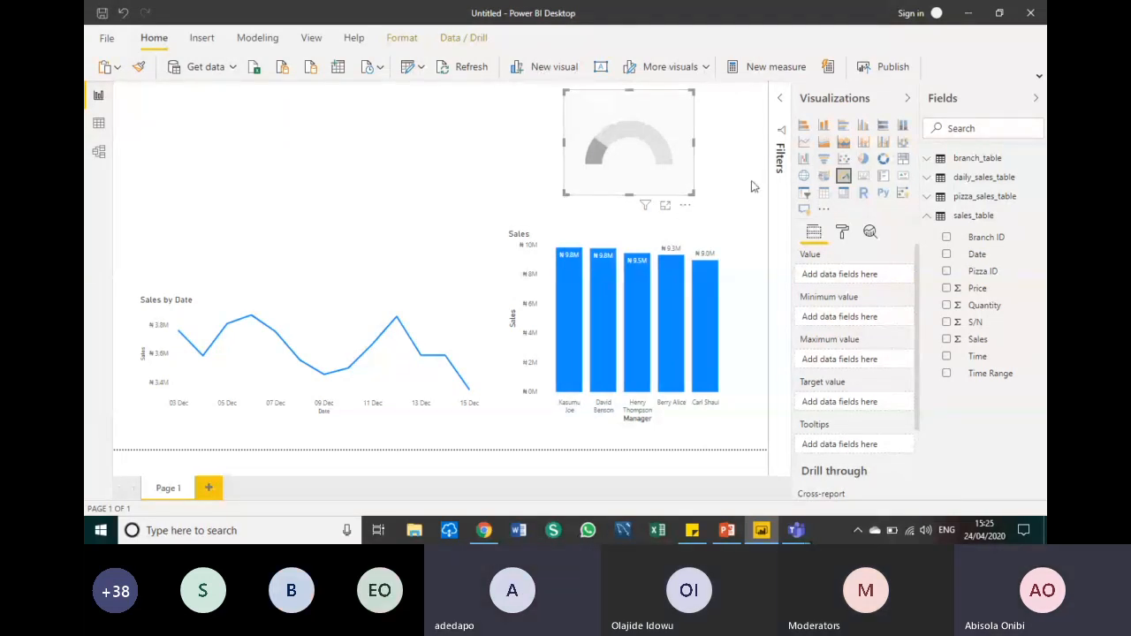
drag(656, 137, 690, 149)
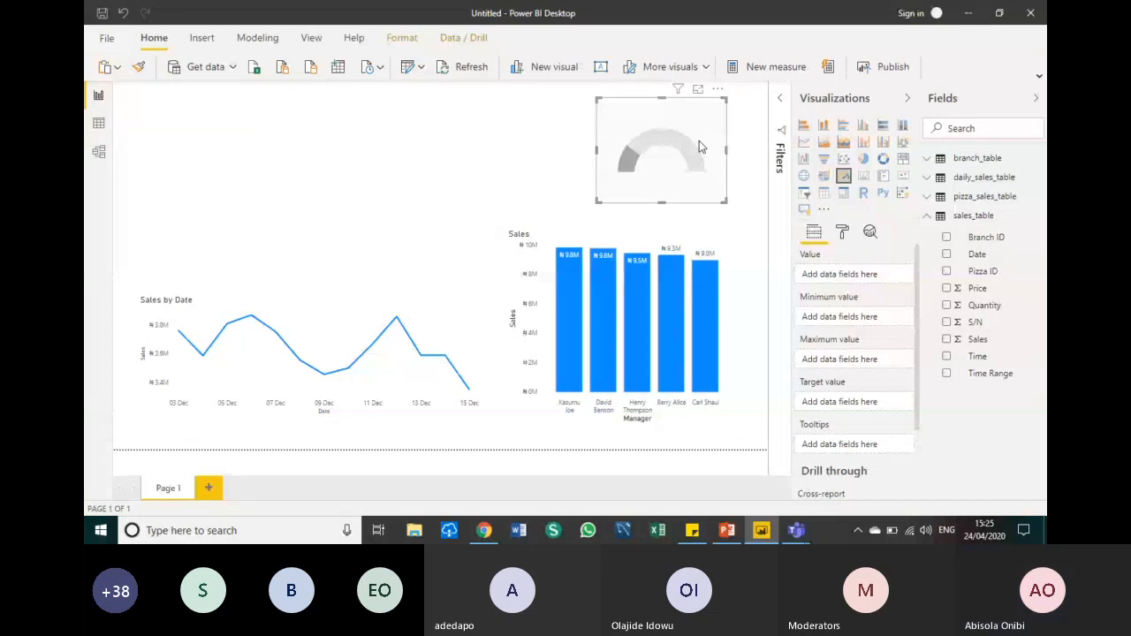
Set Sales Amount from pizza_sales_table as the gauge's value
click(928, 219)
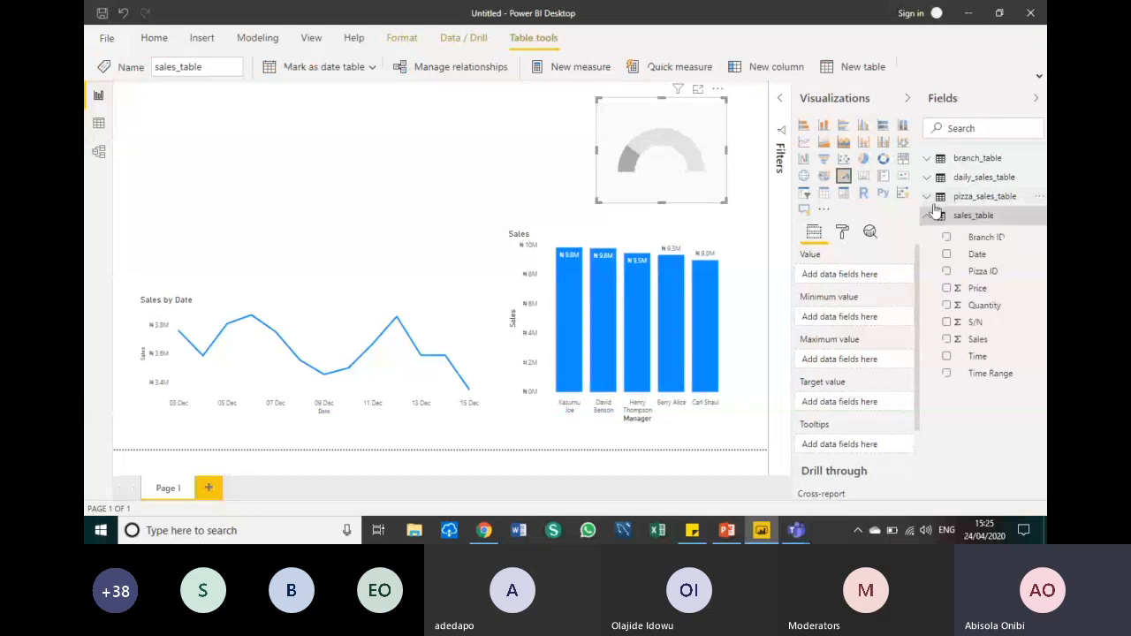
click(933, 207)
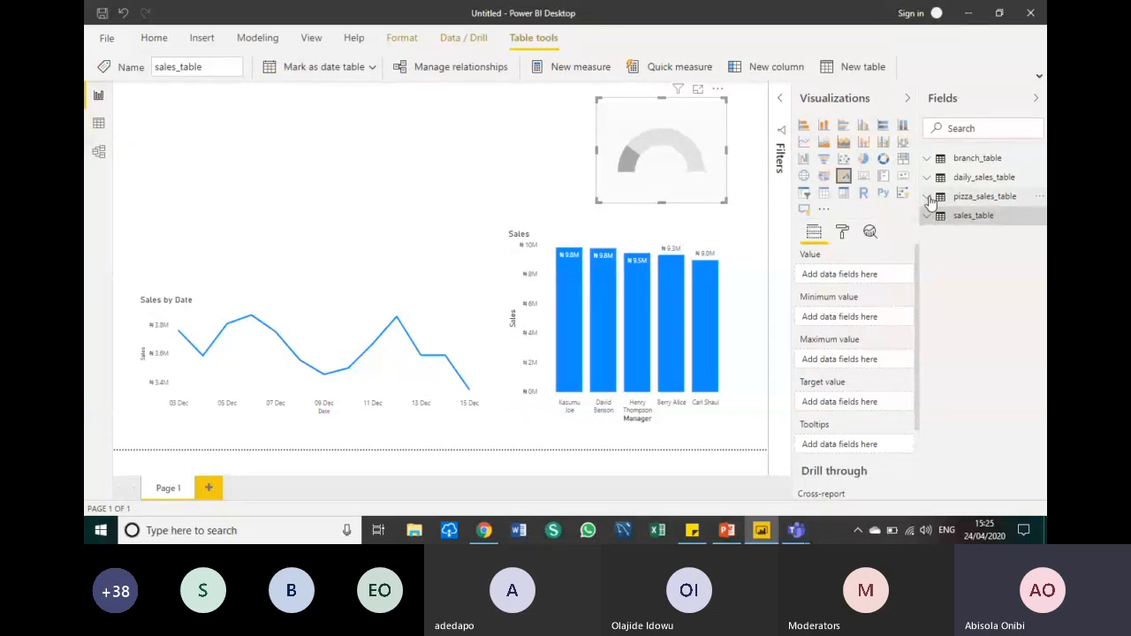
right_click(931, 201)
click(929, 201)
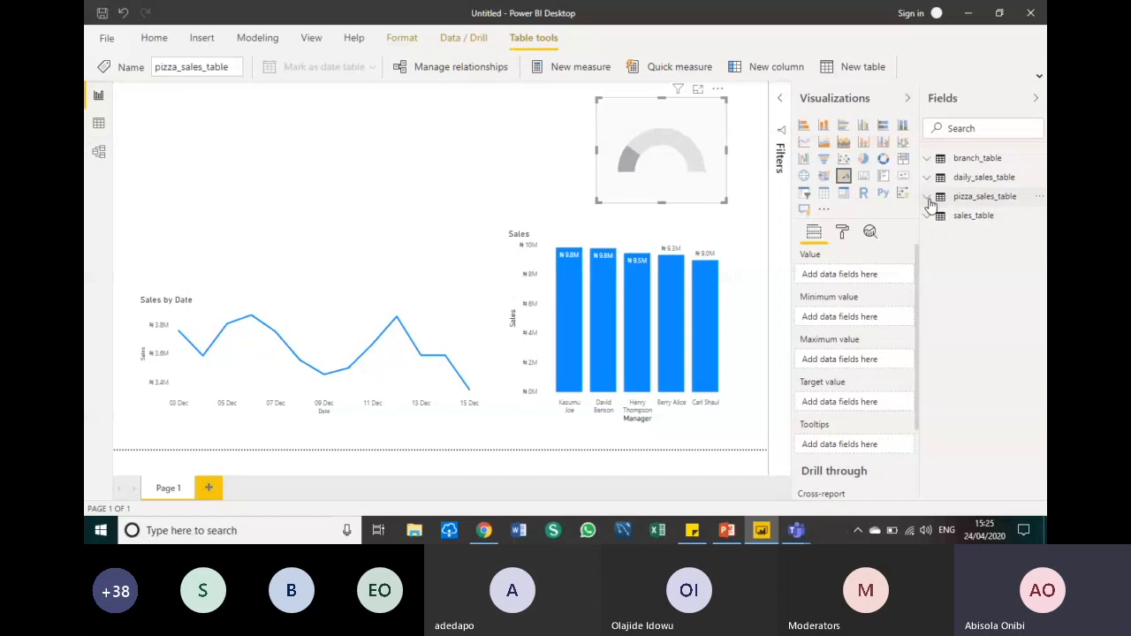
click(927, 198)
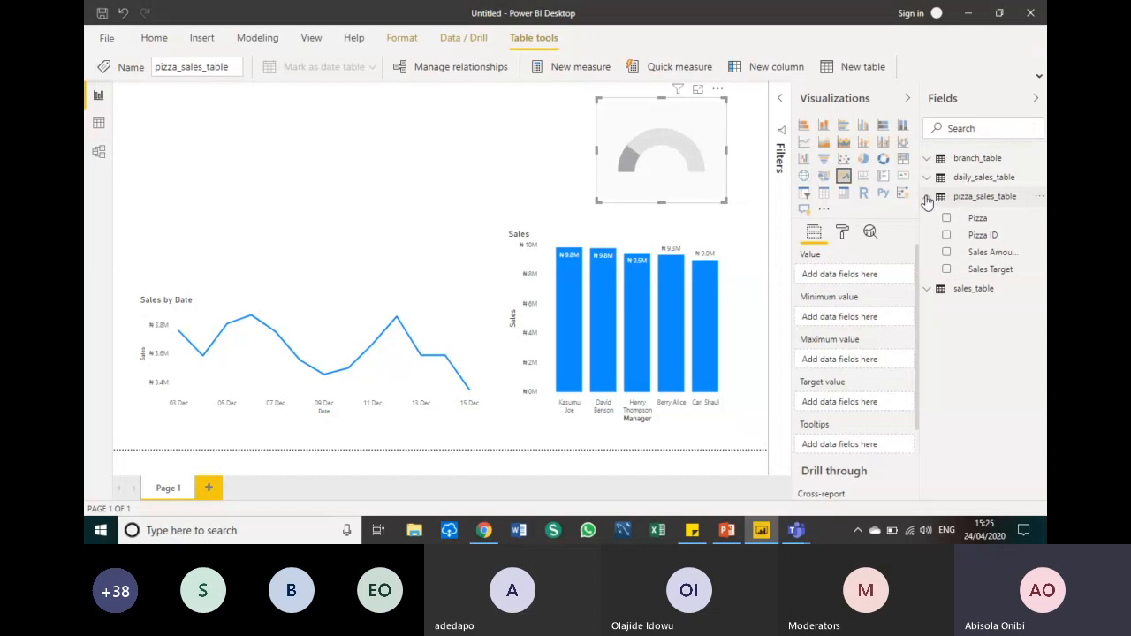
click(964, 255)
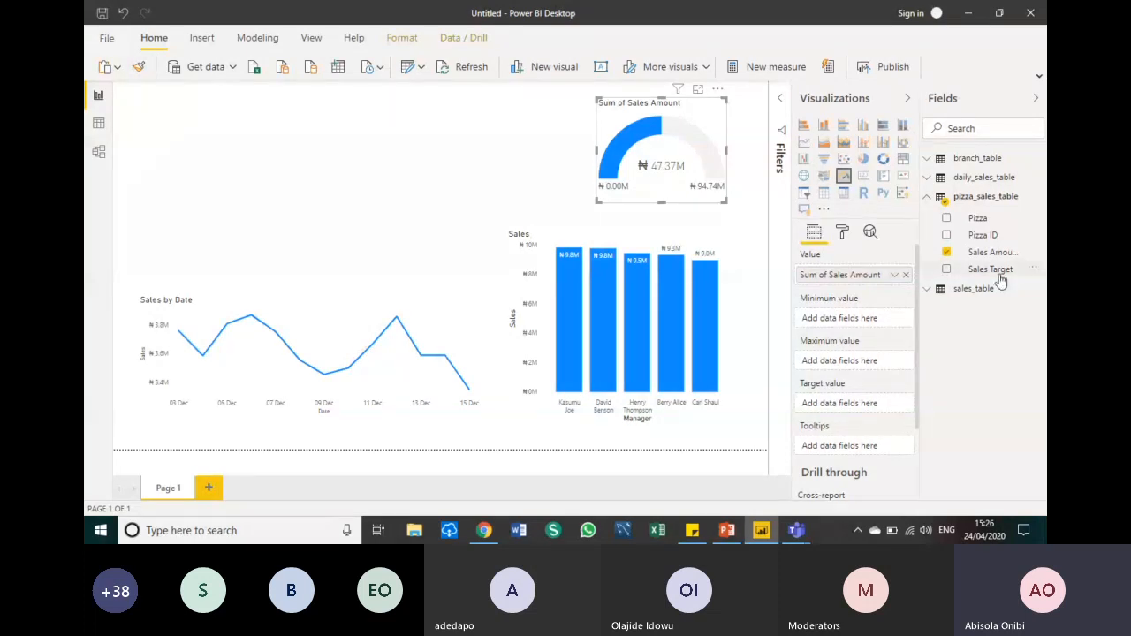
Set Sales Target from pizza_sales_table as the gauge's target value, aggregated as a sum
drag(1001, 279, 871, 407)
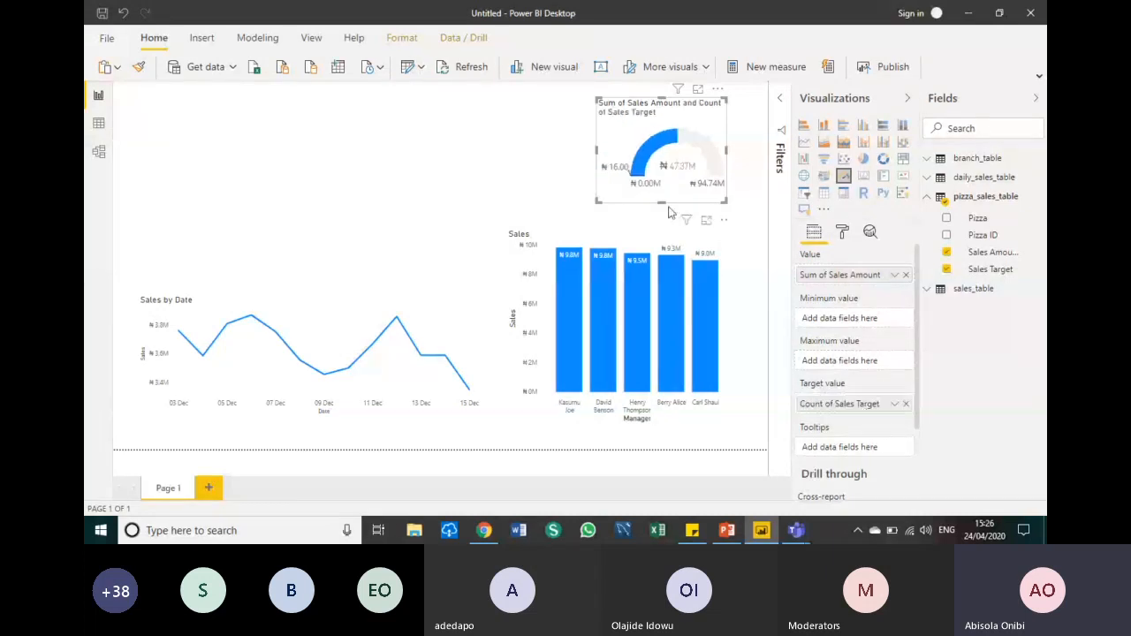
click(894, 407)
click(949, 231)
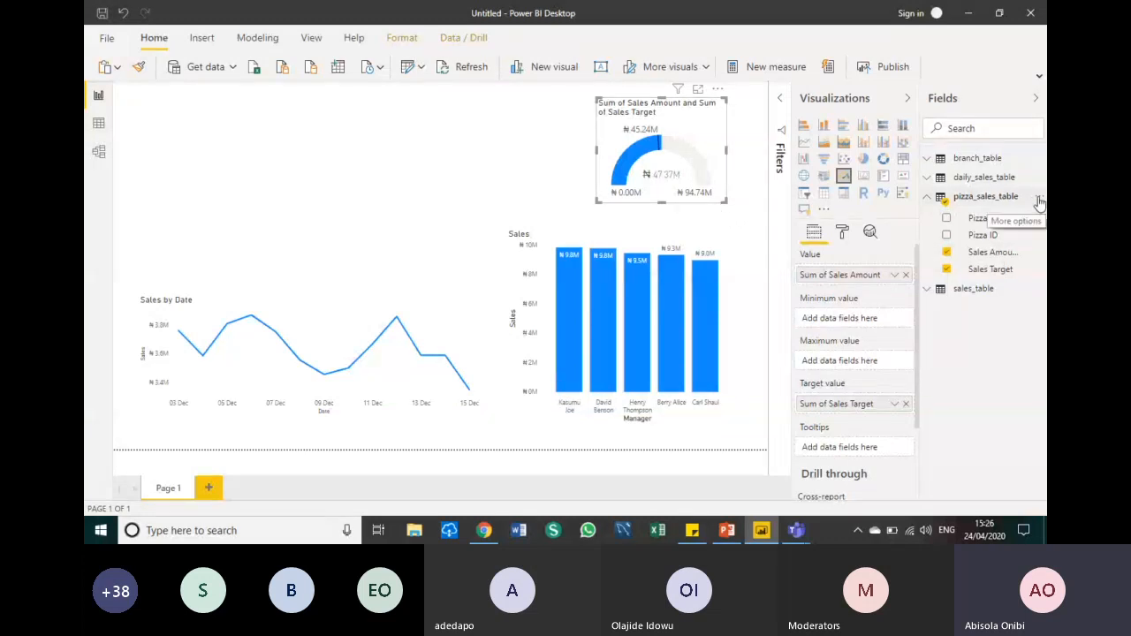
Create a new measure in pizza_sales_table defined as Maximum Value = 50000000
click(1039, 198)
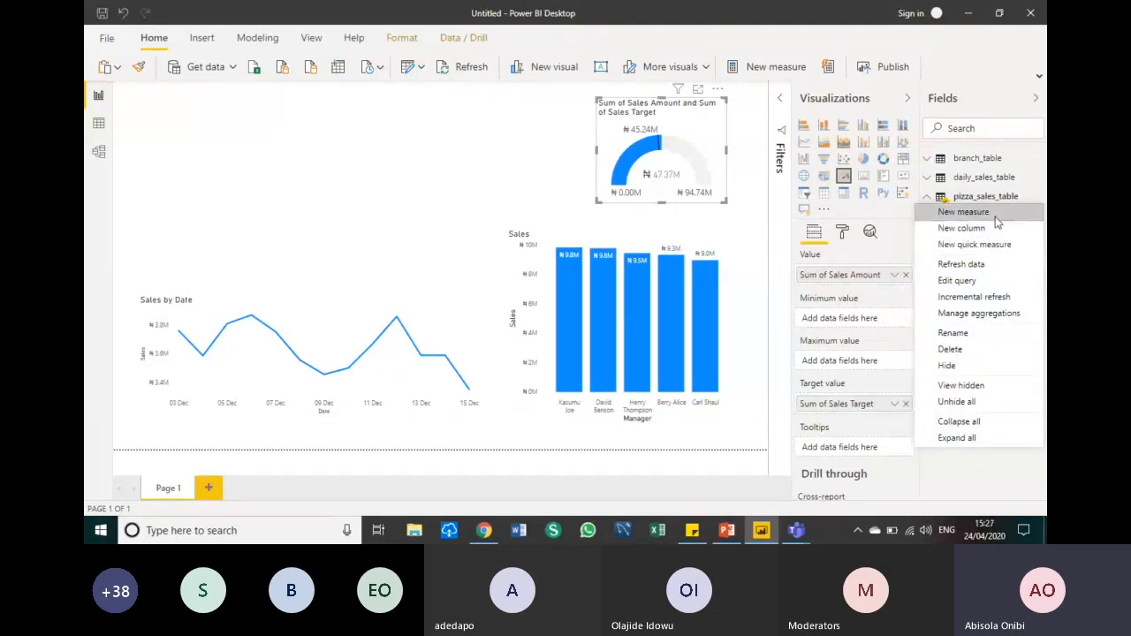
click(1000, 218)
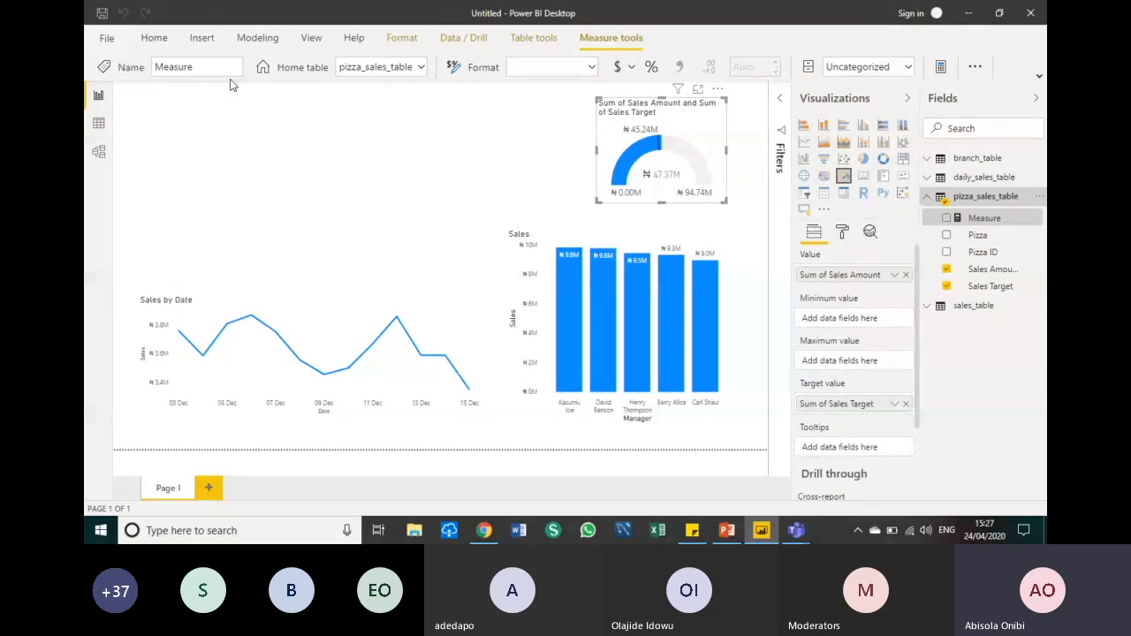
double_click(189, 93)
text(Maximum)
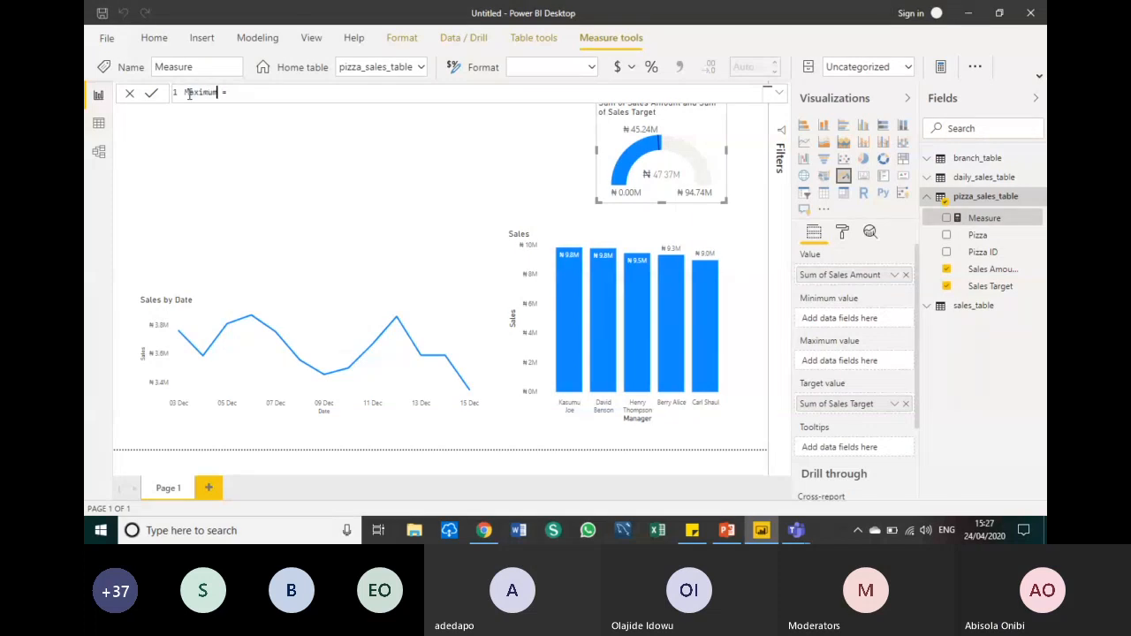
text( Val)
text(ue)
text(500)
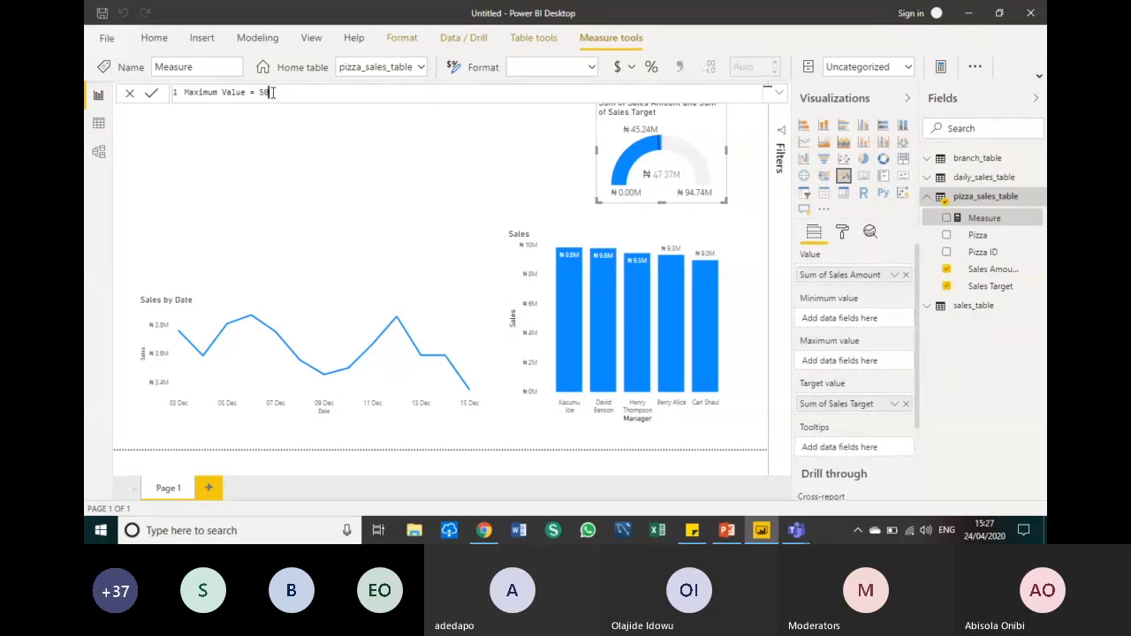
text(0)
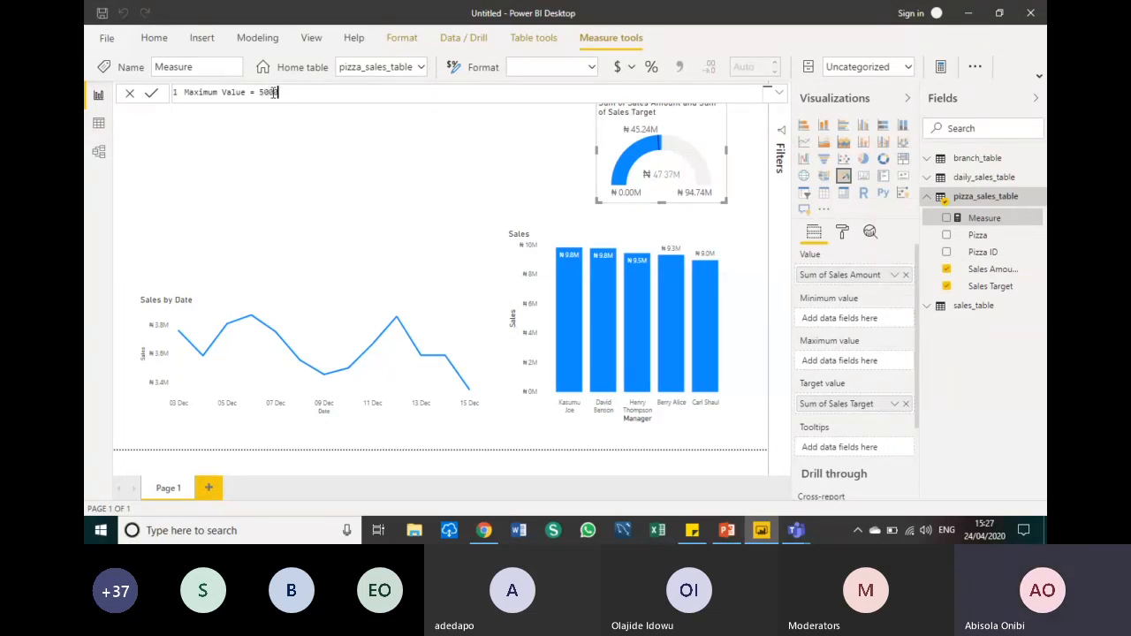
text(0000)
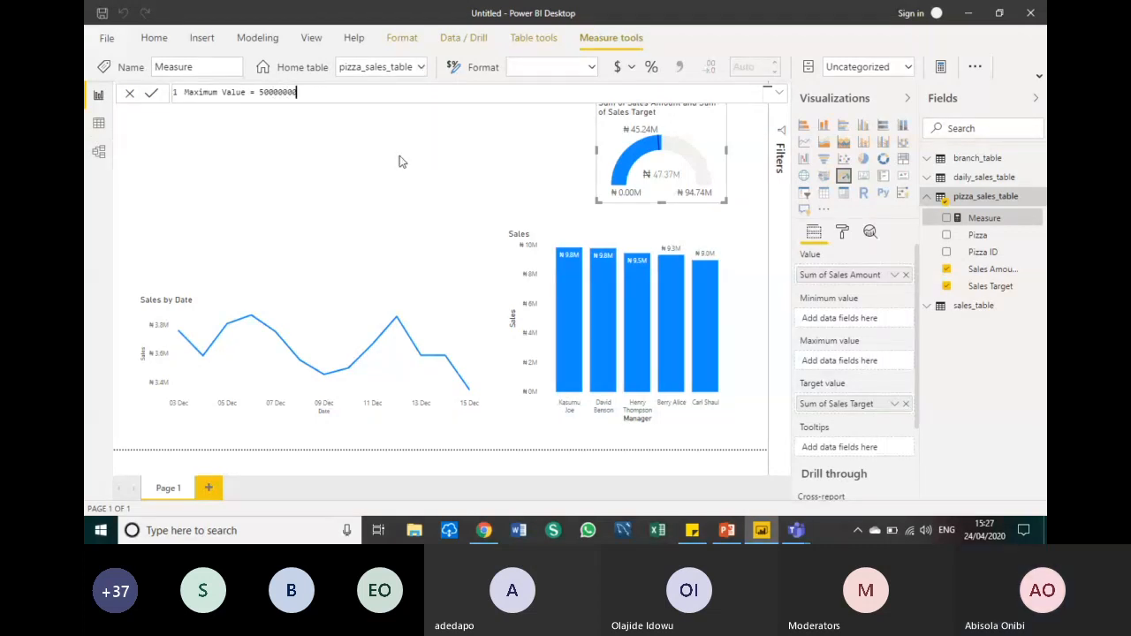
key(Return)
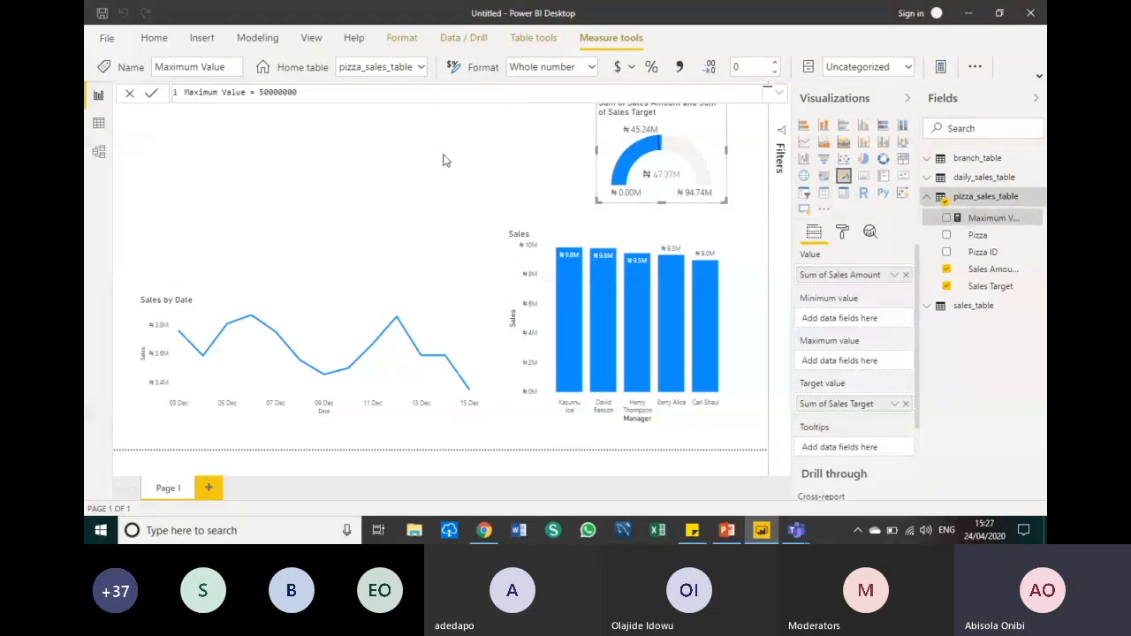
Format the Maximum Value measure as a decimal number with the ₦ Edo (Nigeria) currency symbol
click(592, 67)
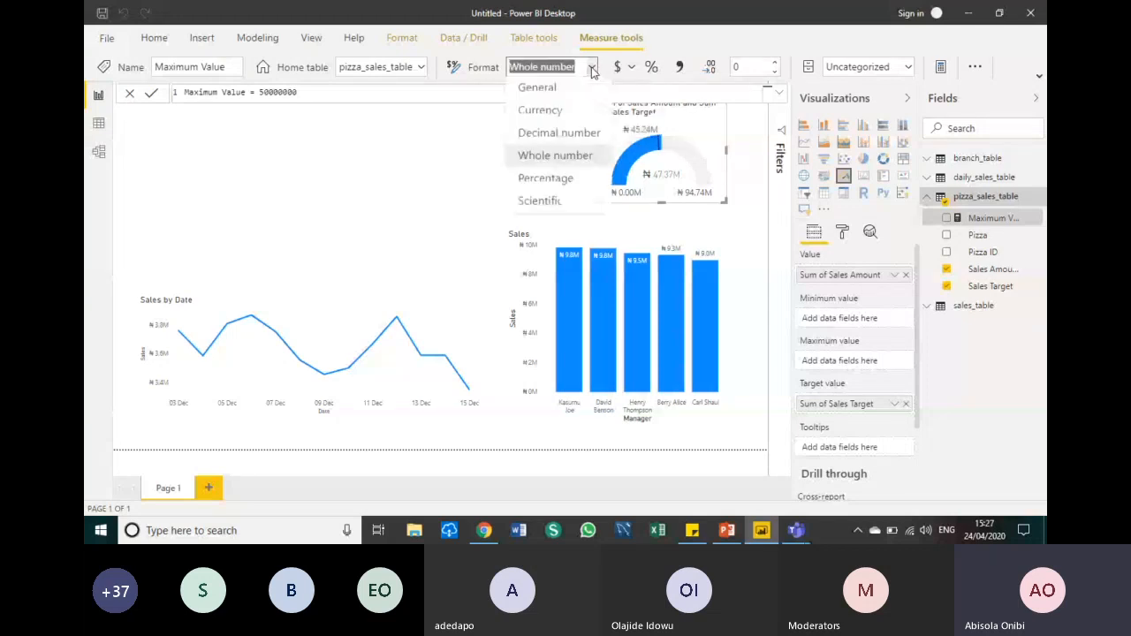
click(542, 139)
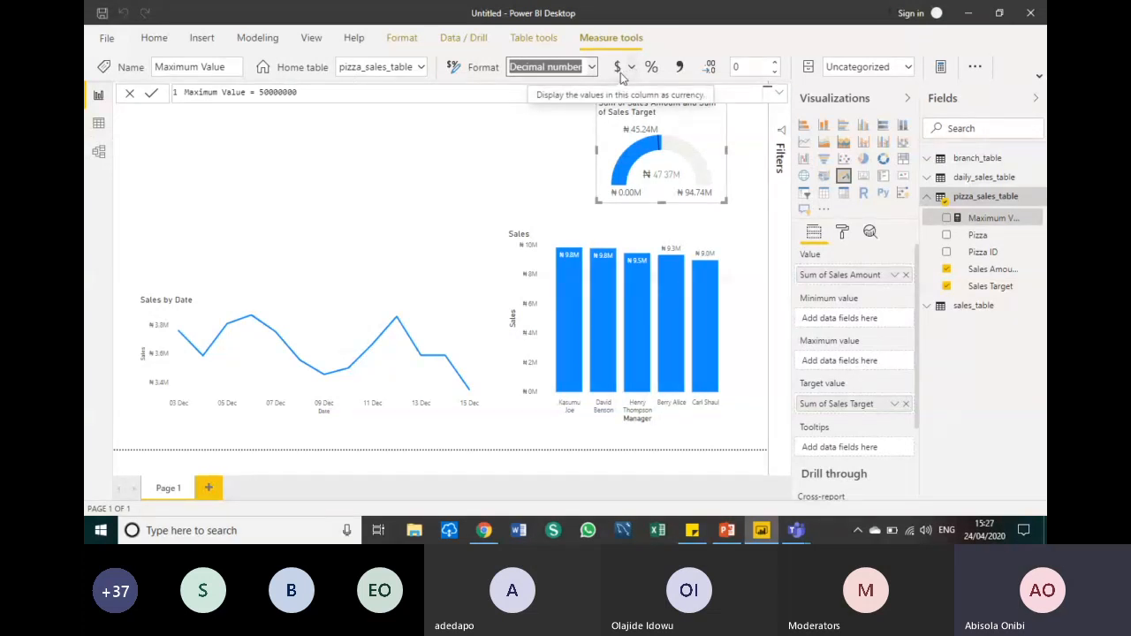
click(622, 78)
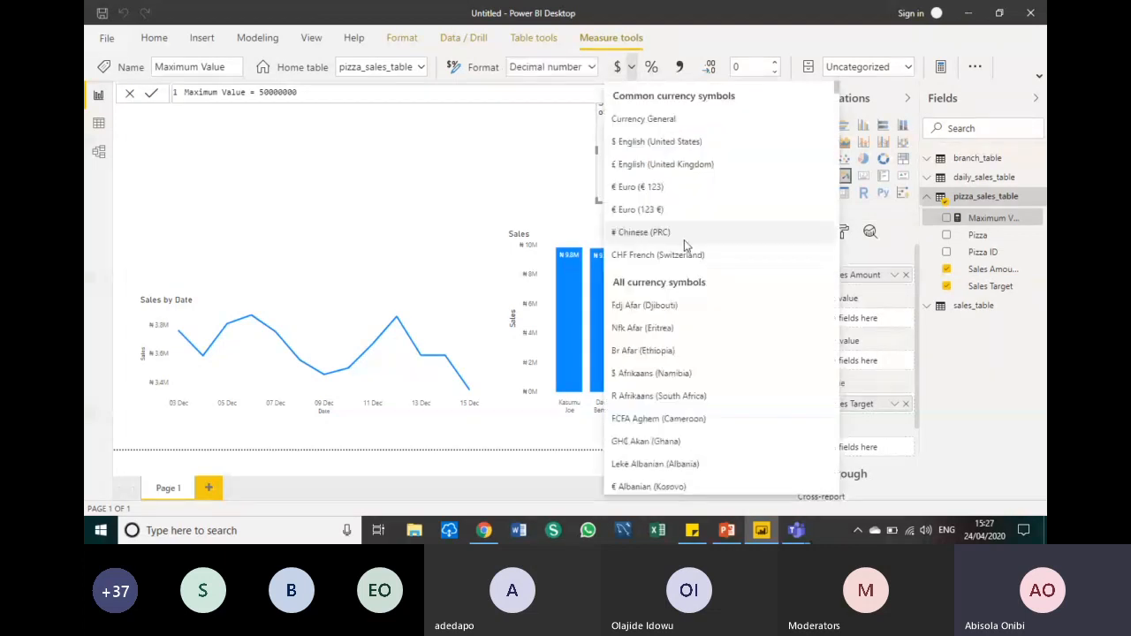
scroll(684, 239, down, 5)
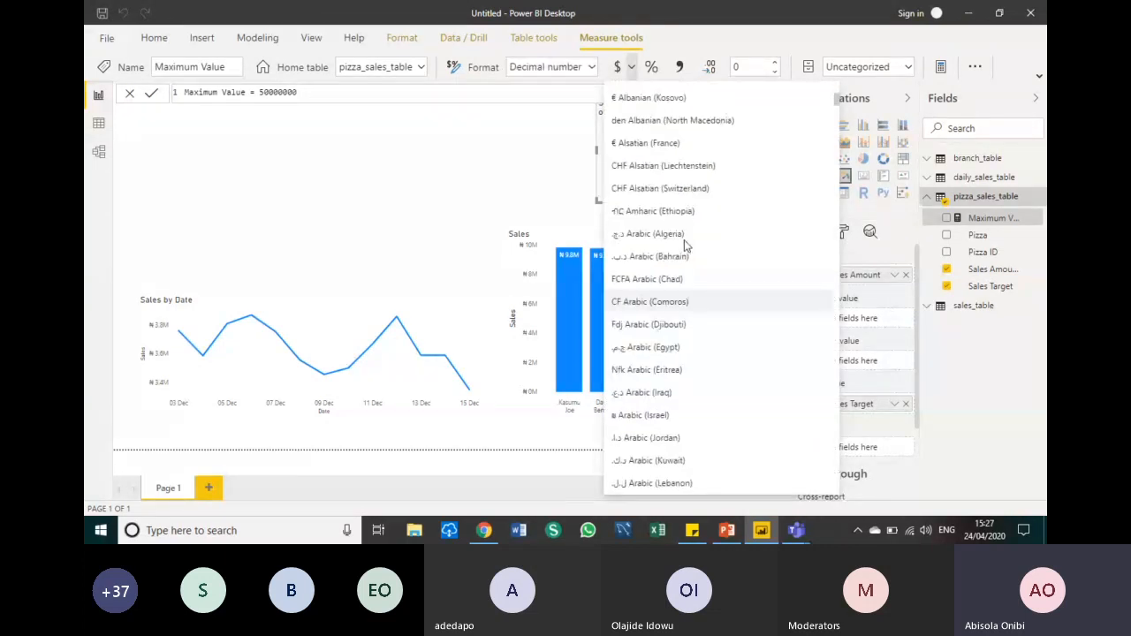
scroll(685, 244, down, 8)
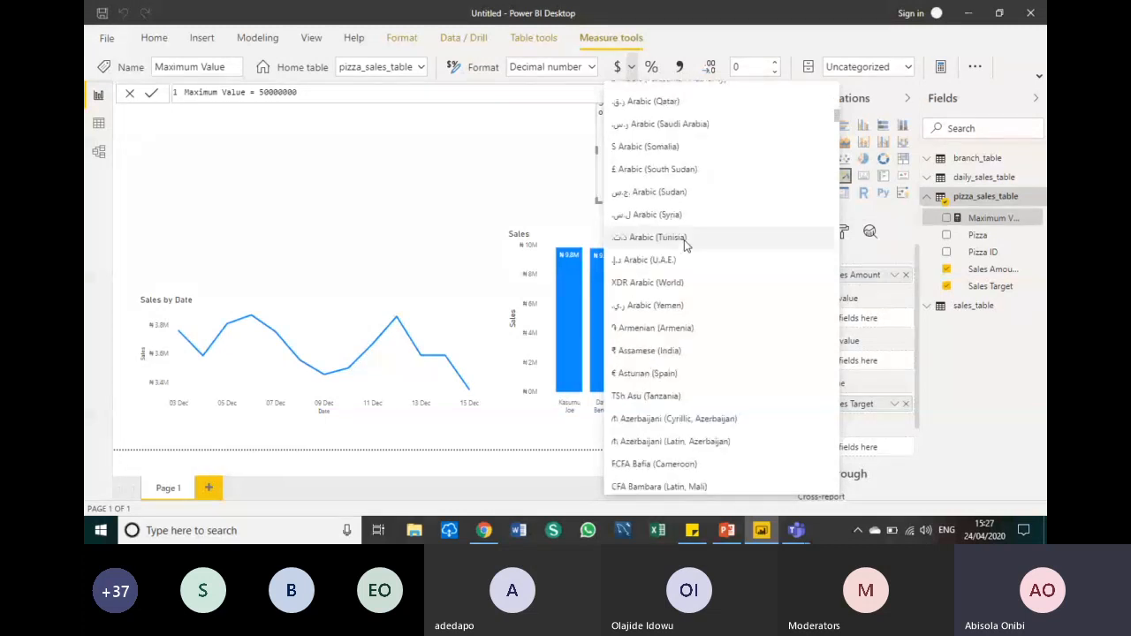
scroll(684, 245, down, 8)
scroll(687, 246, down, 8)
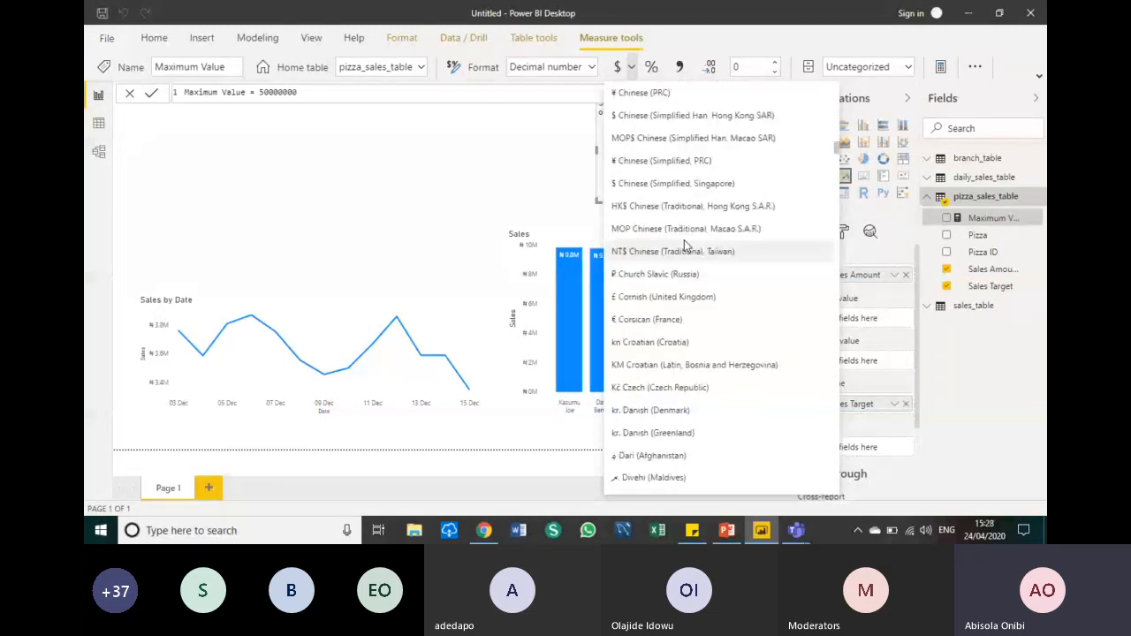
scroll(686, 245, down, 2)
scroll(685, 245, down, 3)
scroll(686, 244, down, 2)
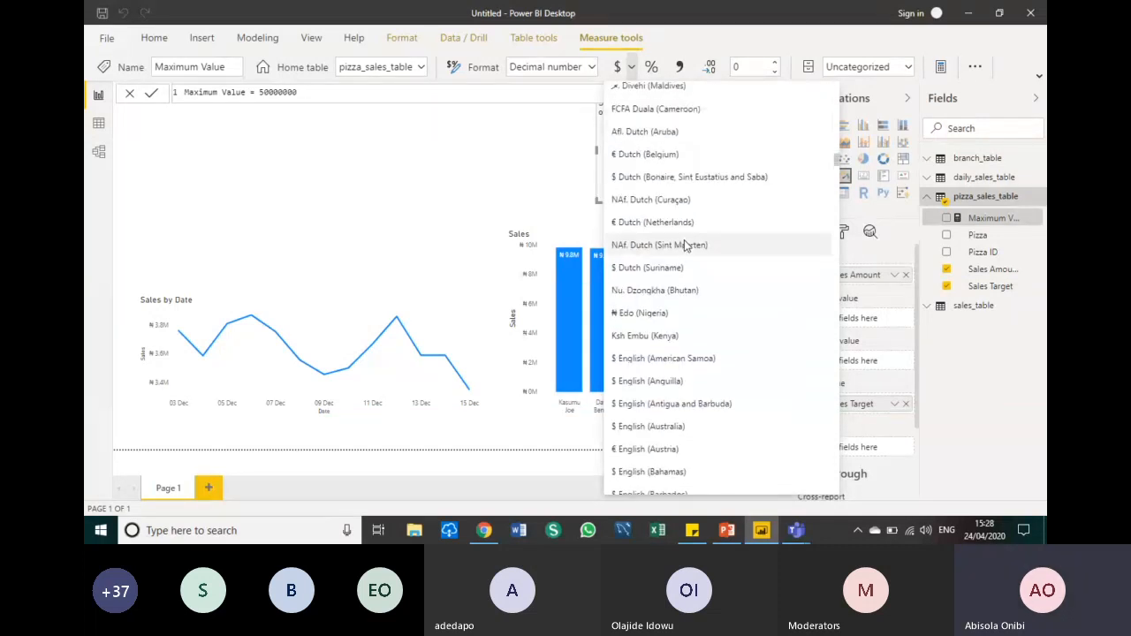
scroll(686, 245, down, 2)
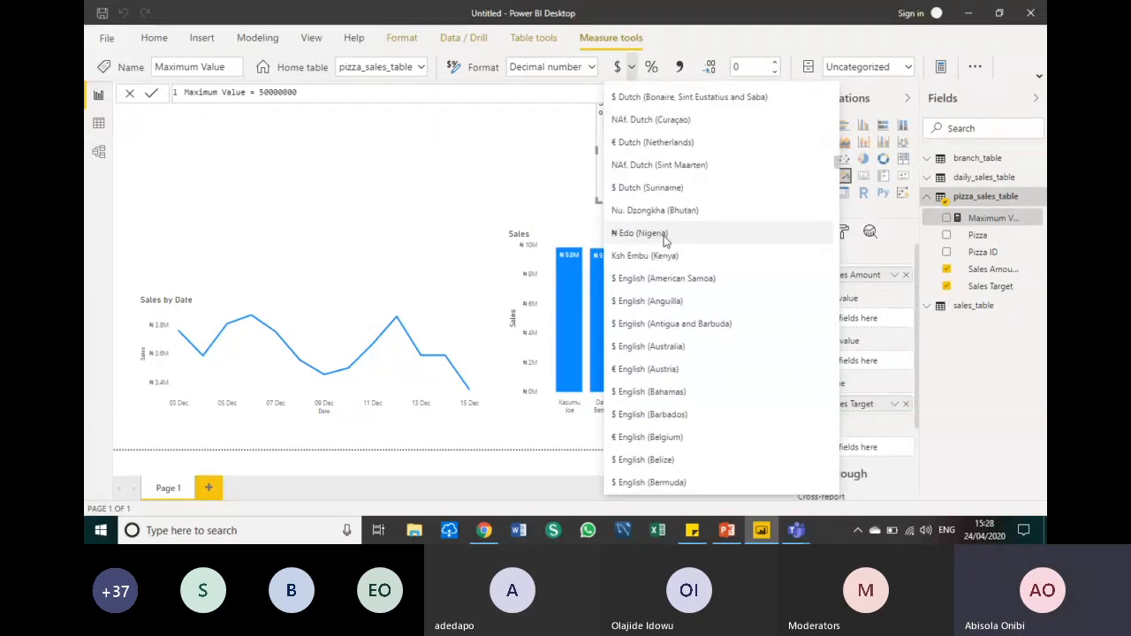
click(666, 235)
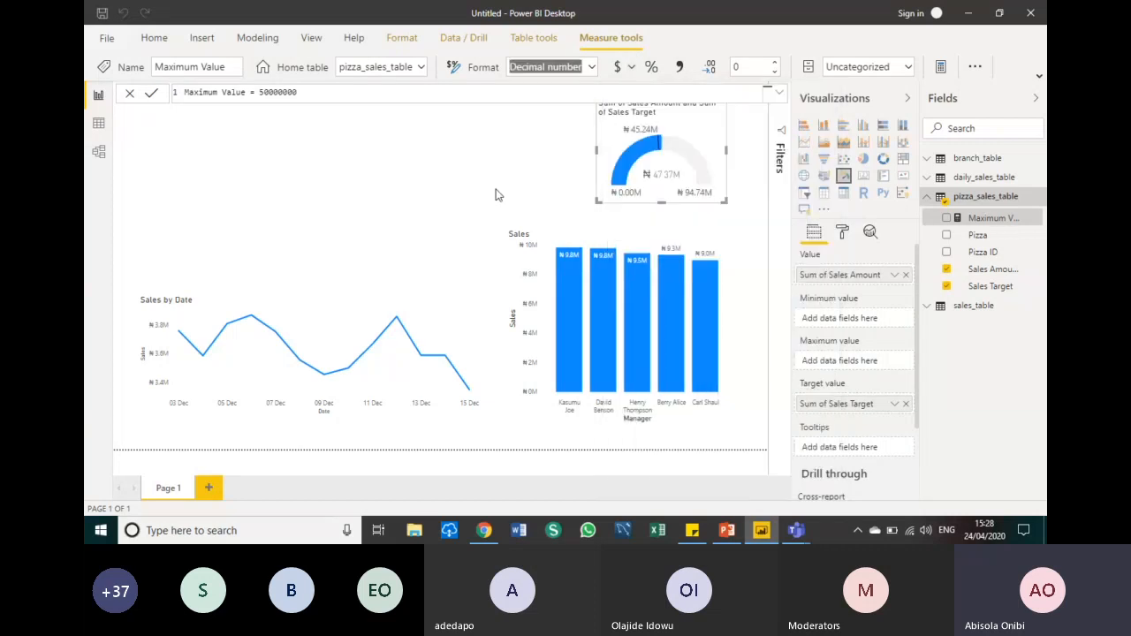
Assign the Maximum Value measure as the gauge's maximum value and deselect the gauge
click(326, 146)
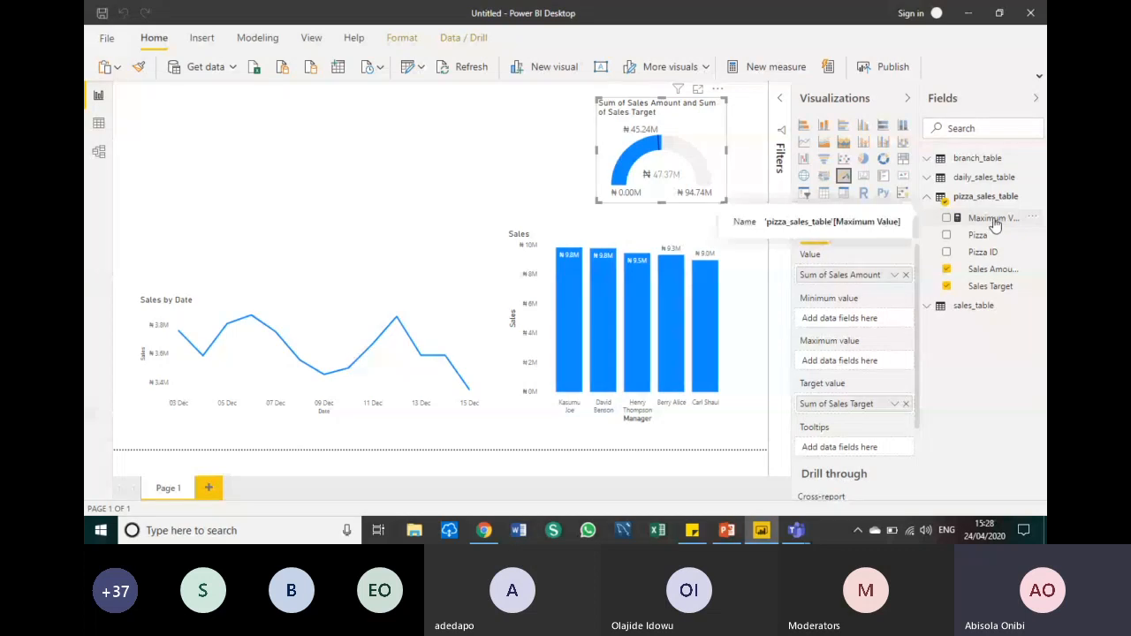
drag(994, 225, 838, 360)
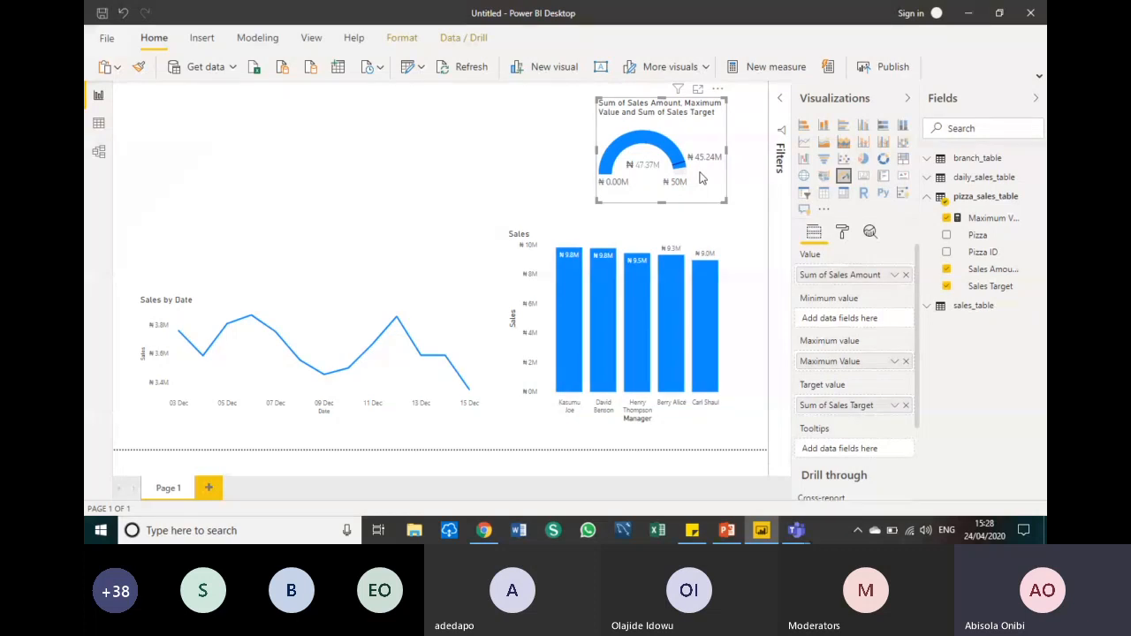
click(174, 224)
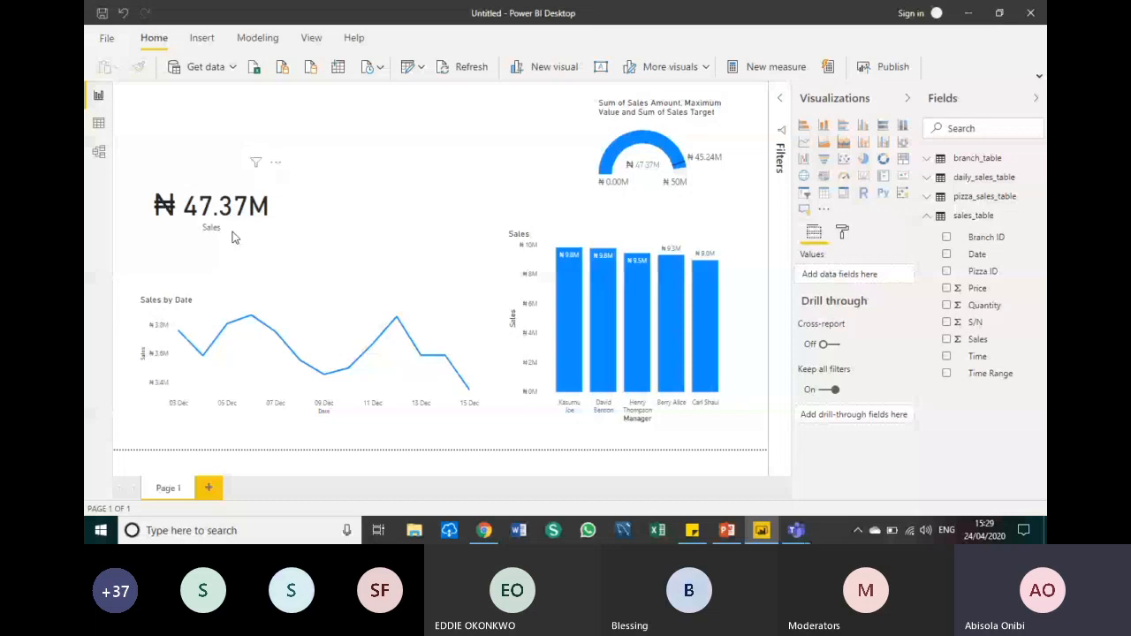
Add a treemap visual to the page, place it just right of the Sales card and enlarge it slightly
click(903, 158)
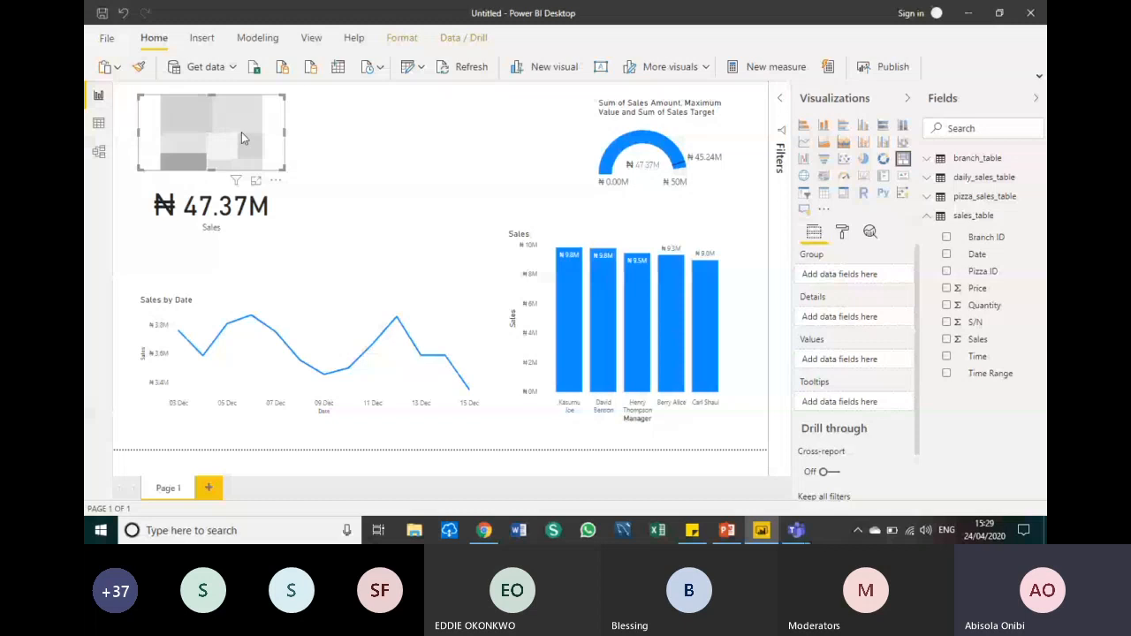
drag(243, 139, 391, 192)
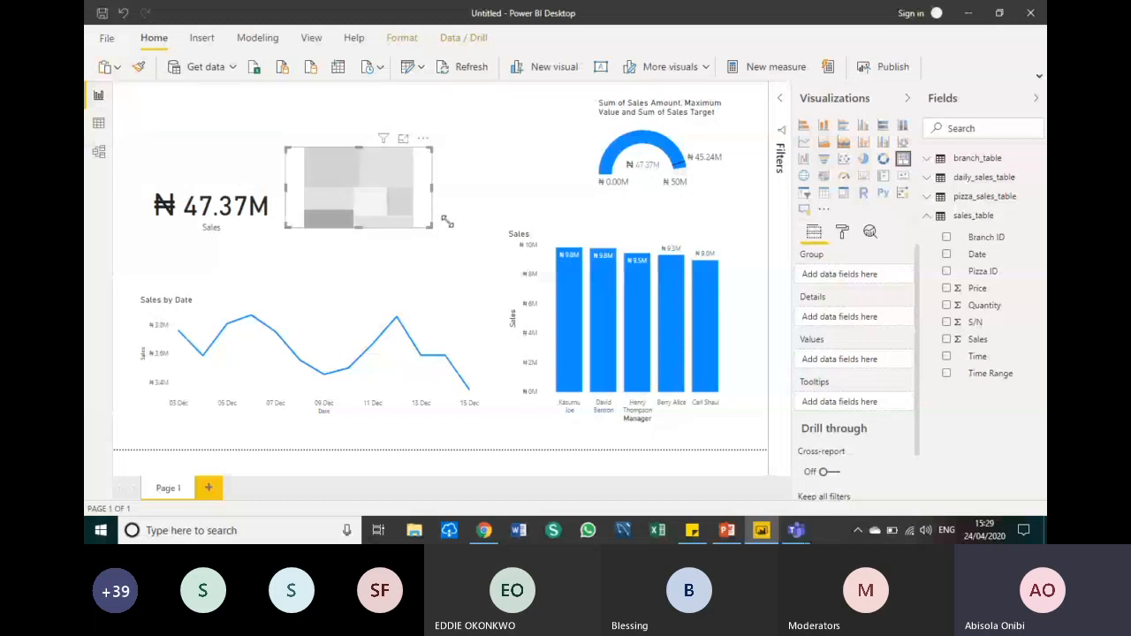
drag(447, 222, 464, 249)
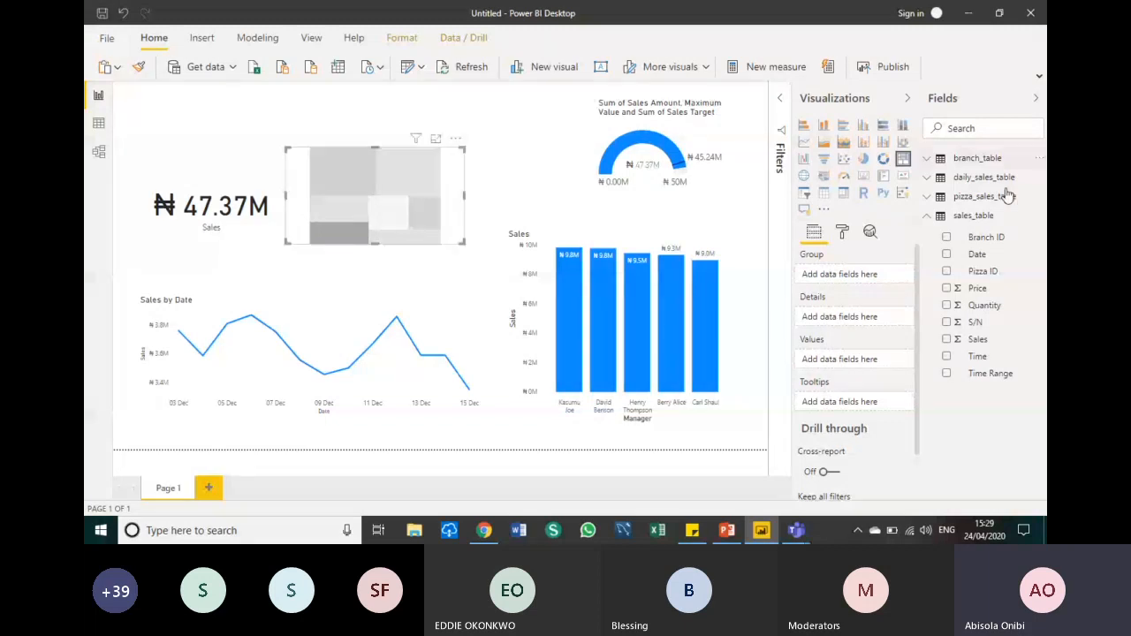
Group the treemap by Branch from branch_table and size its tiles by Sales from sales_table
click(973, 216)
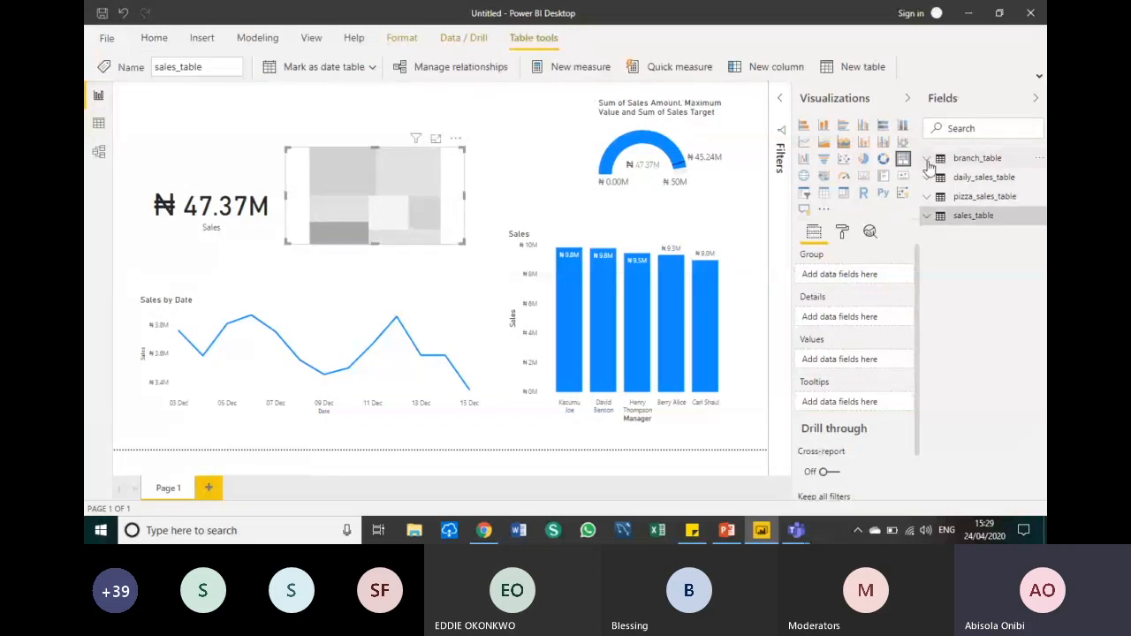
click(928, 161)
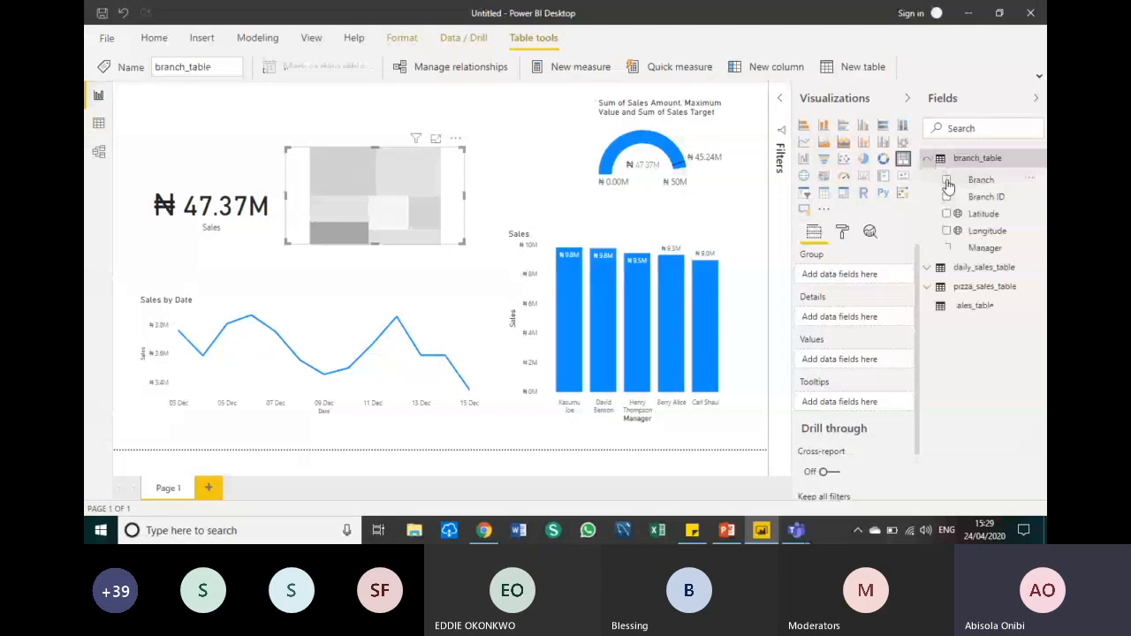
click(947, 182)
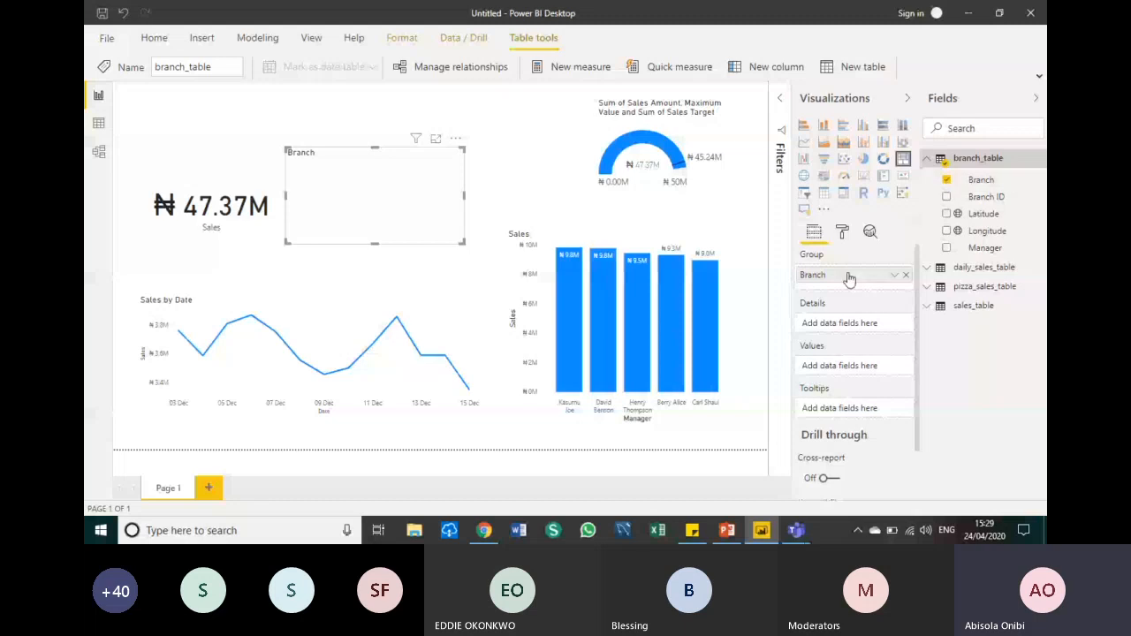
click(928, 306)
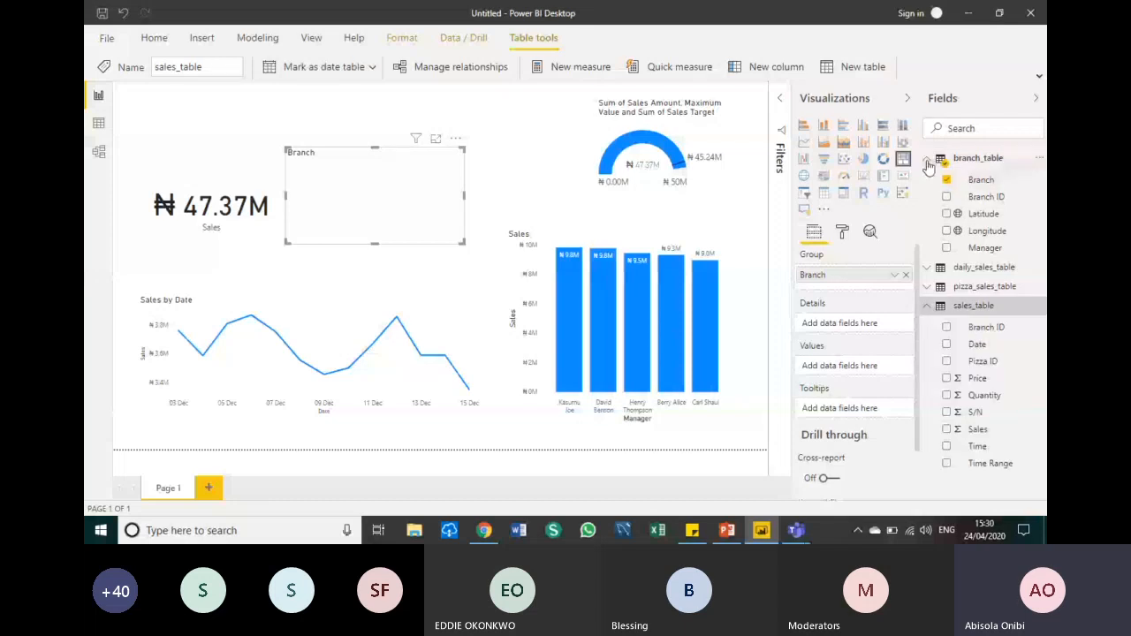
click(928, 160)
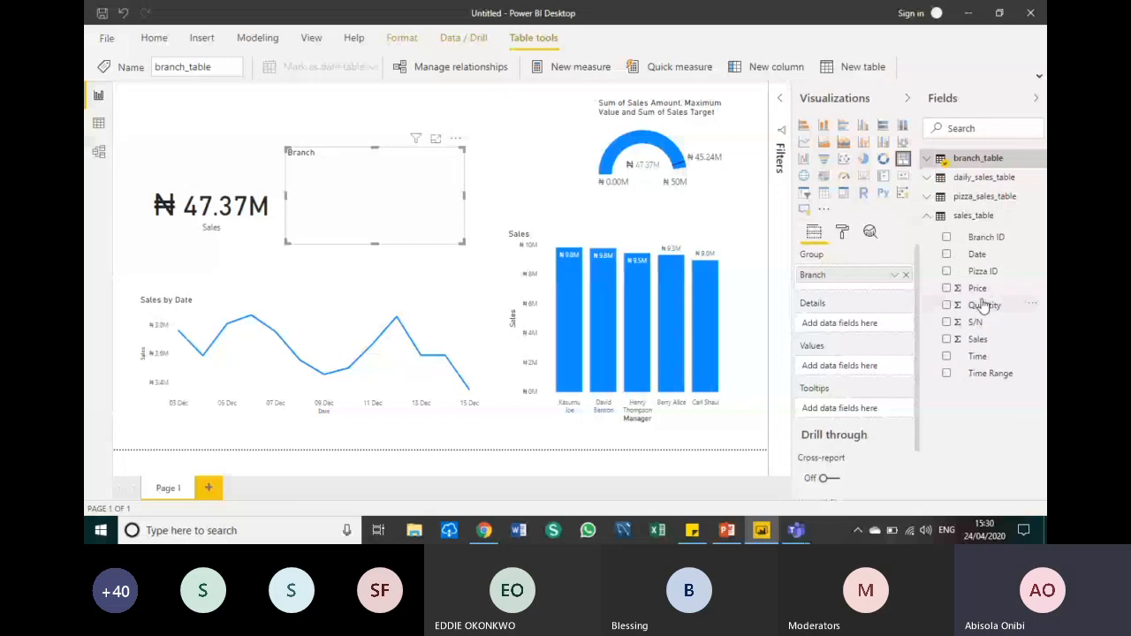
drag(976, 341, 855, 371)
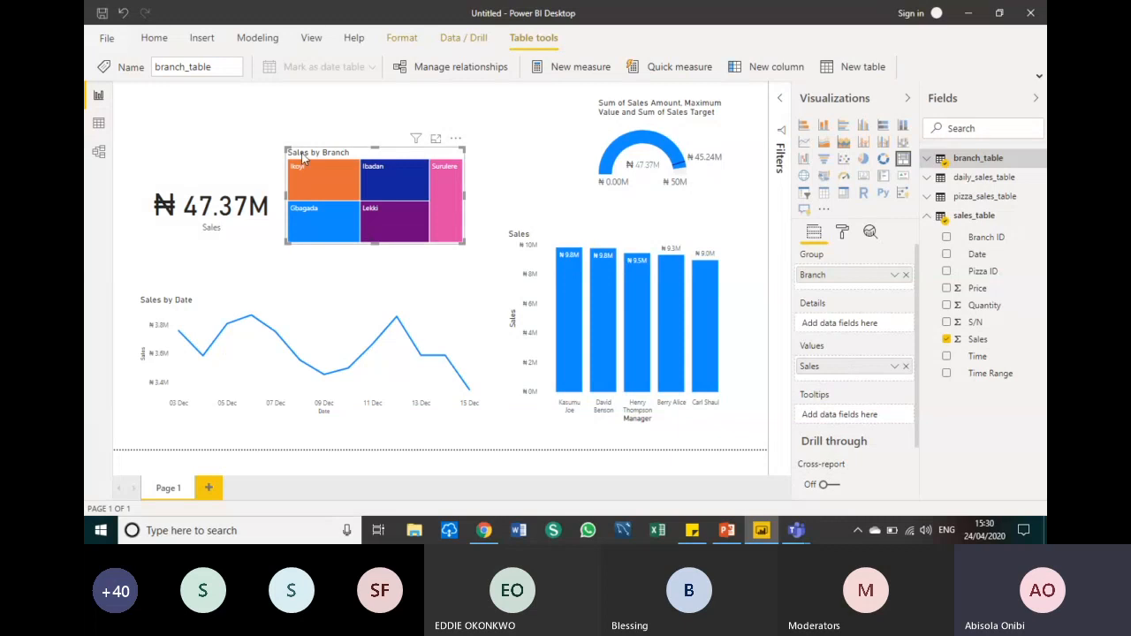
Enlarge the branch treemap upward and slightly toward the Sales card, and deselect it
drag(286, 144, 277, 119)
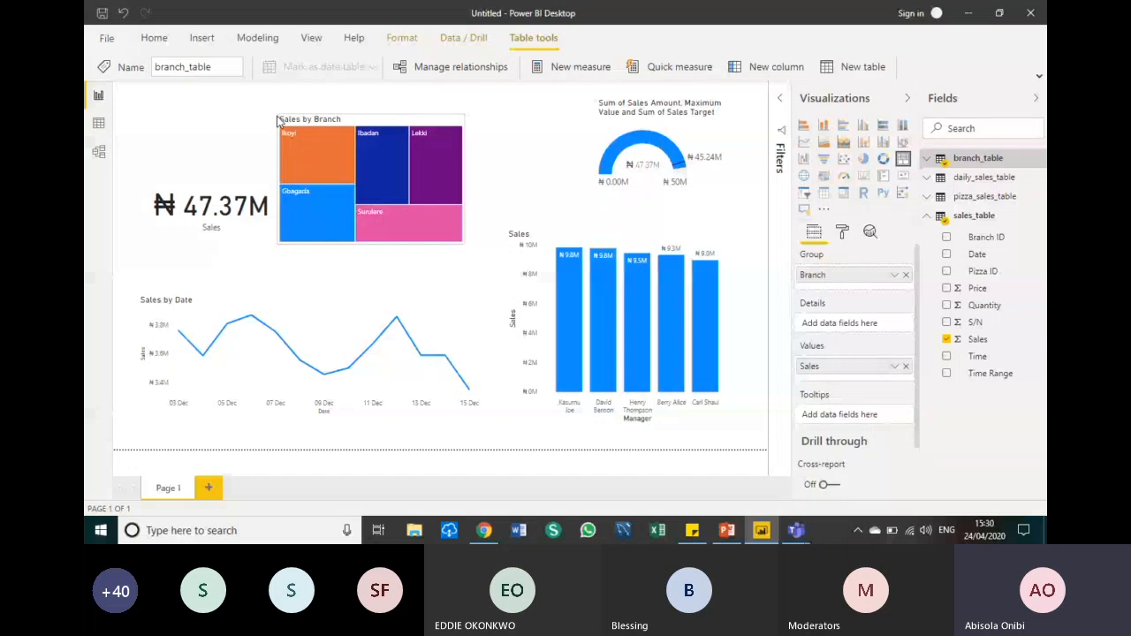
click(278, 118)
mouse_move(311, 219)
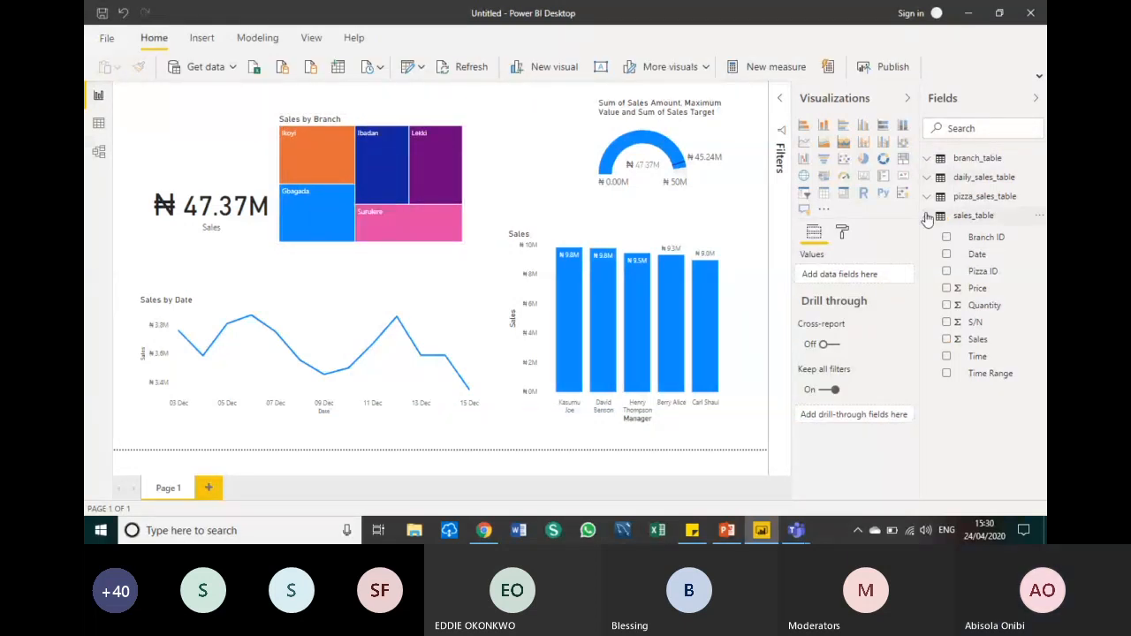
Turn on data labels for the Sales by Branch treemap and check the sales tooltips on its tiles
click(433, 124)
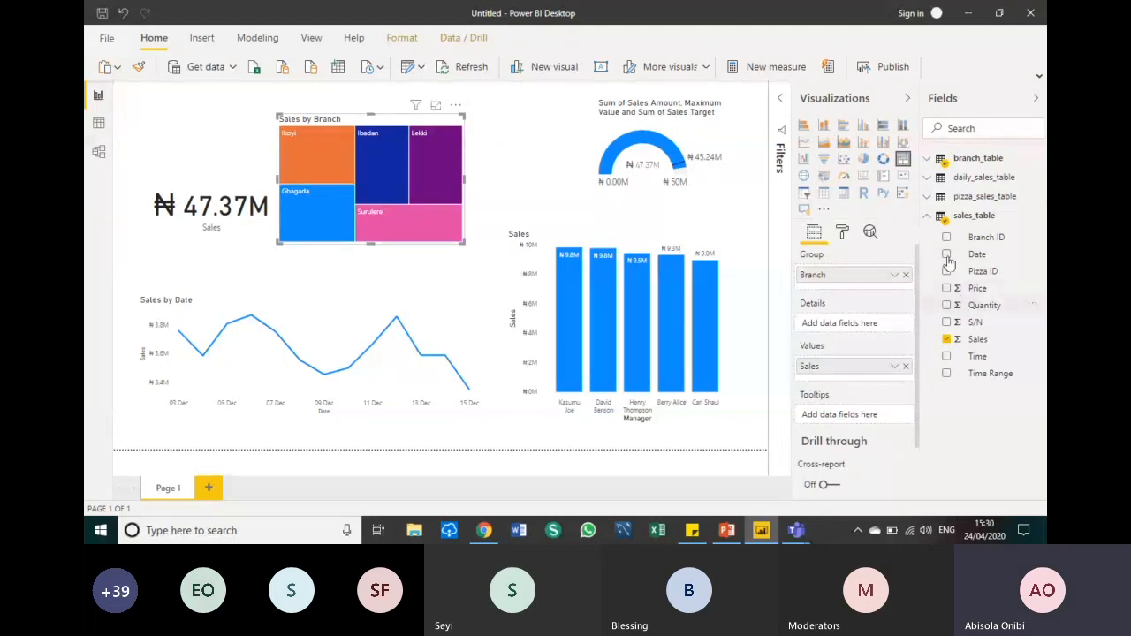
click(926, 221)
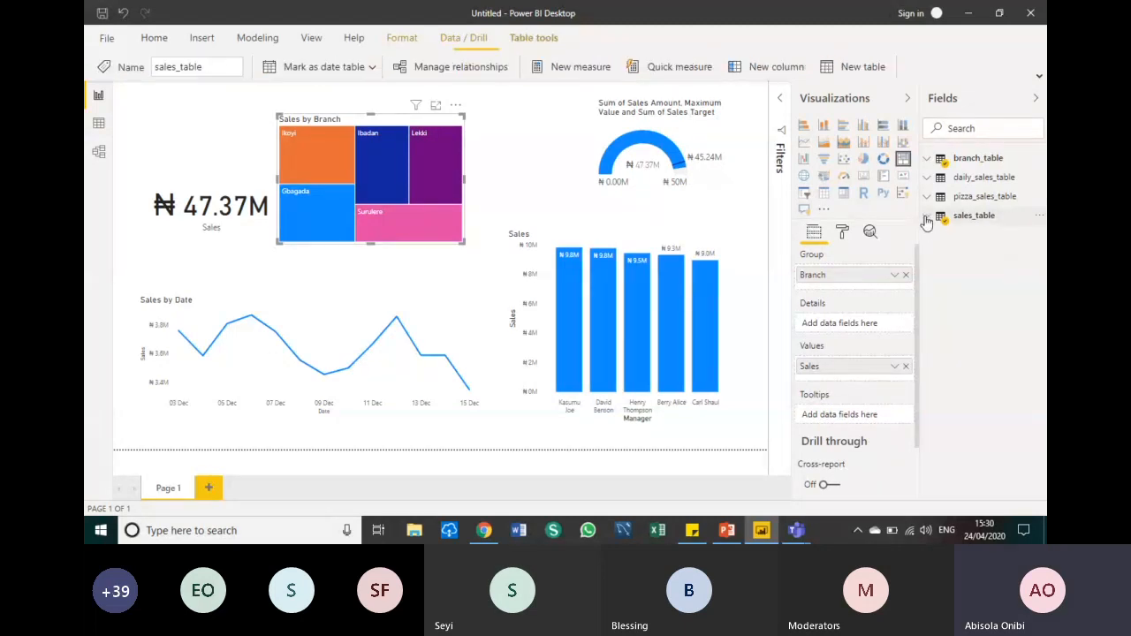
click(928, 218)
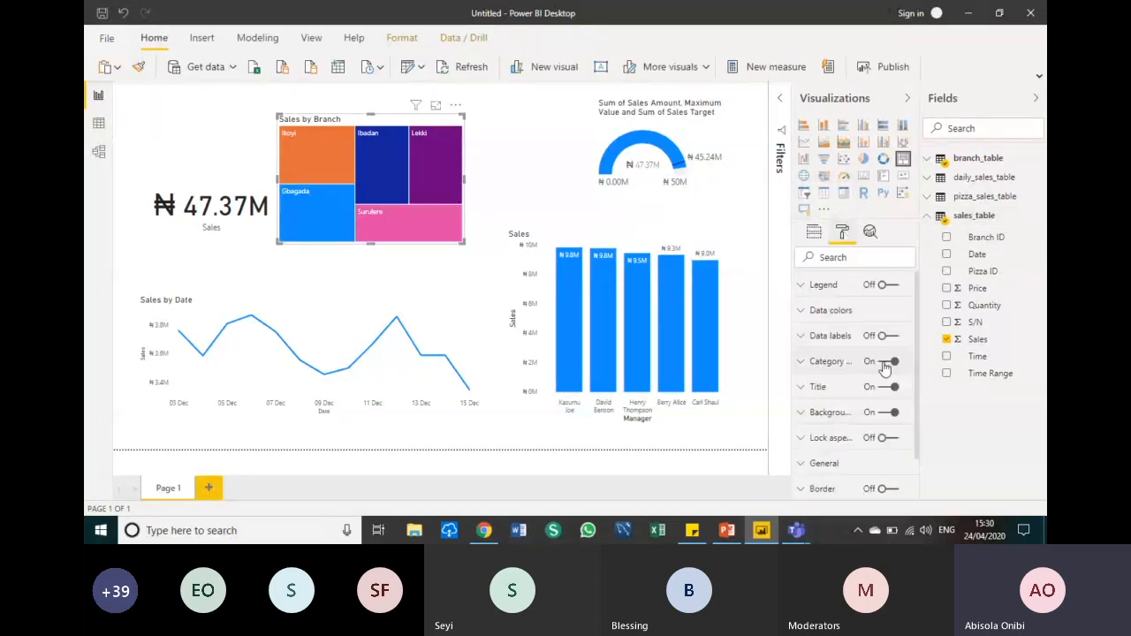
click(887, 336)
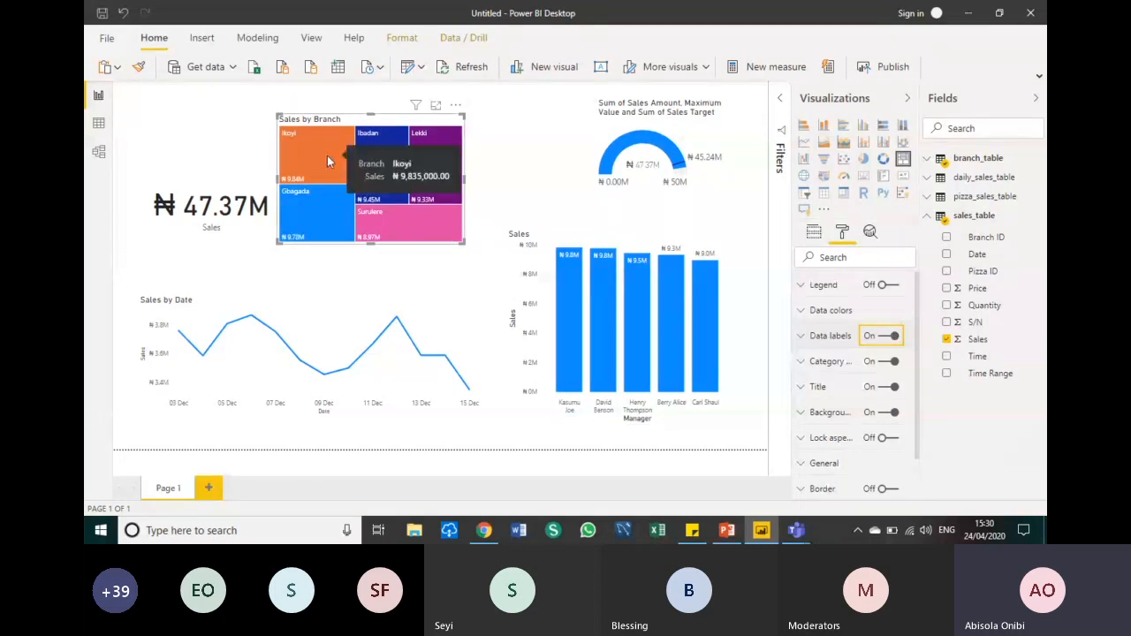
mouse_move(319, 219)
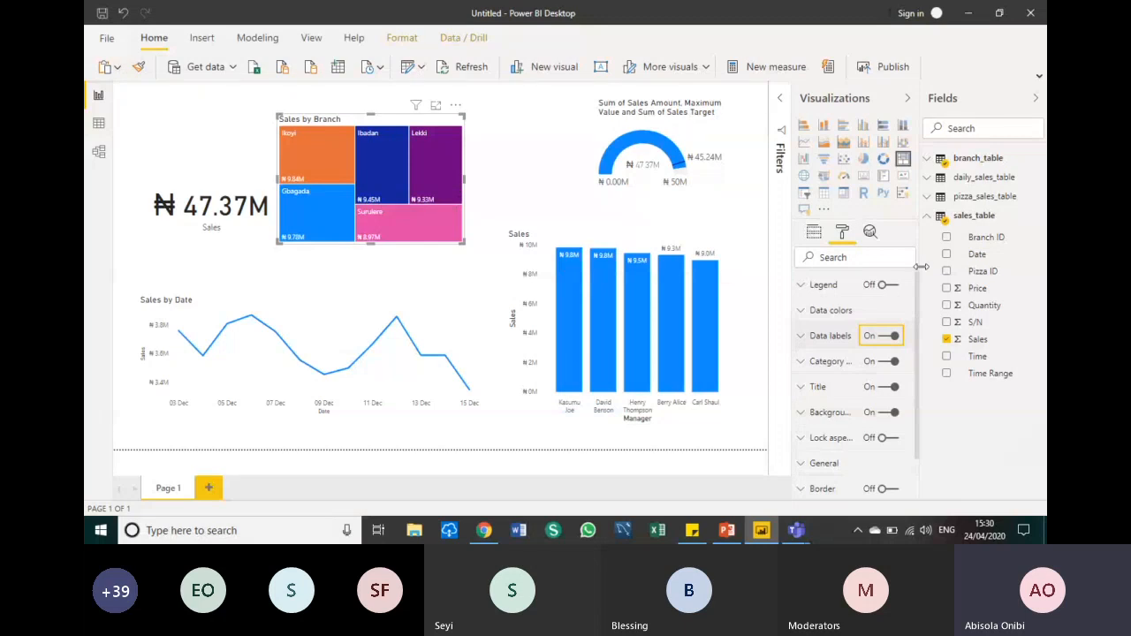
Add Manager from branch_table as the treemap's details and shift the treemap slightly away from the Sales card and downward
click(942, 160)
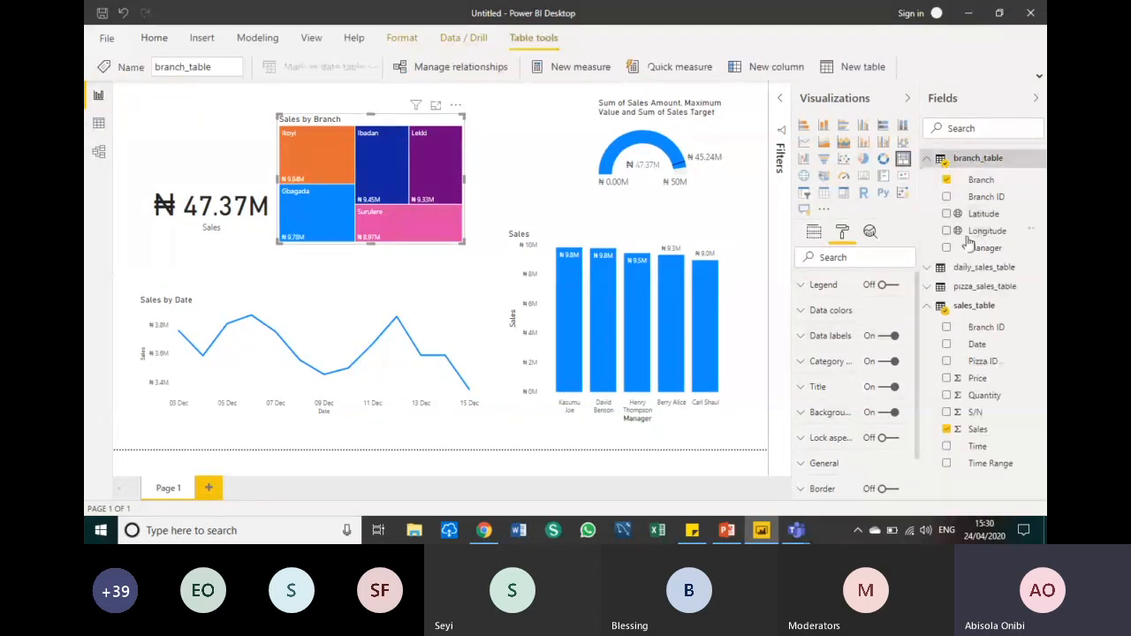
click(946, 248)
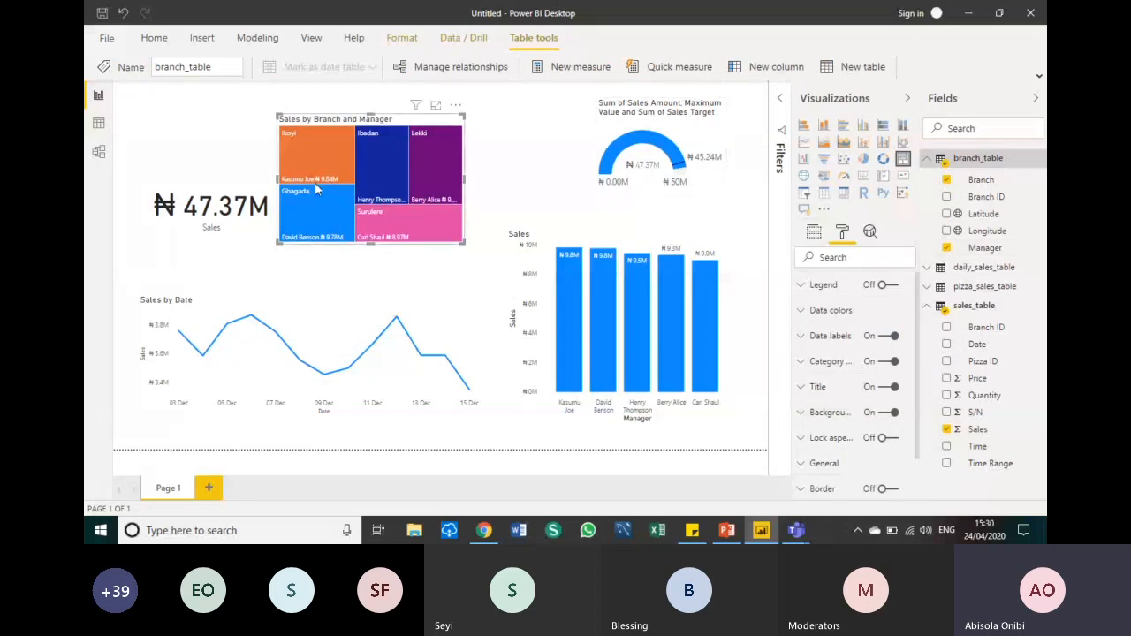
drag(380, 121, 412, 137)
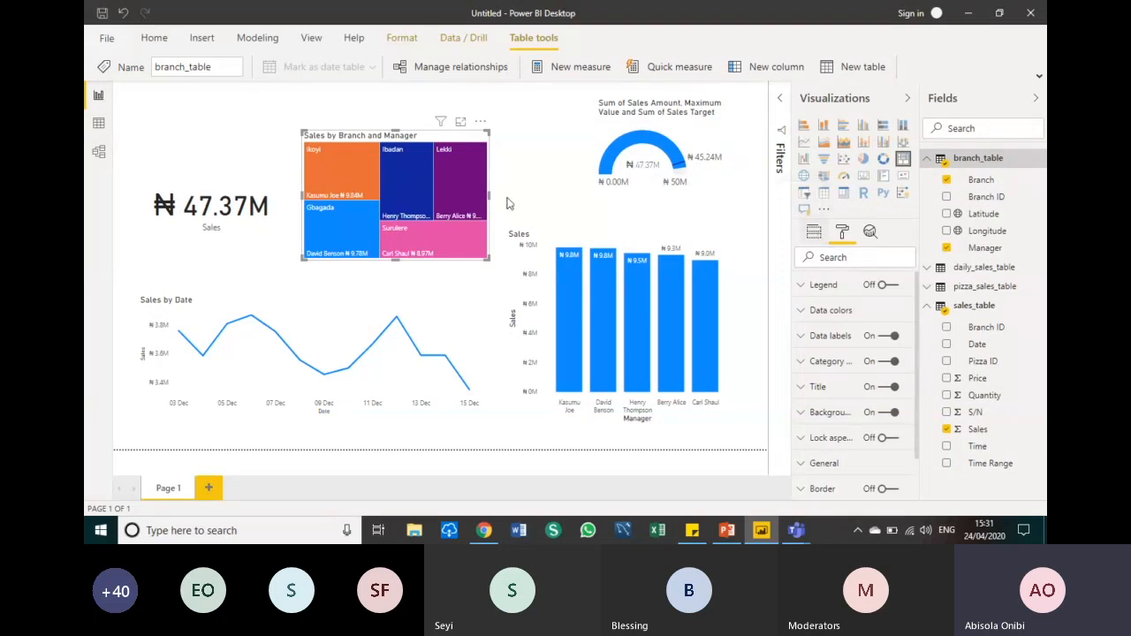
click(814, 234)
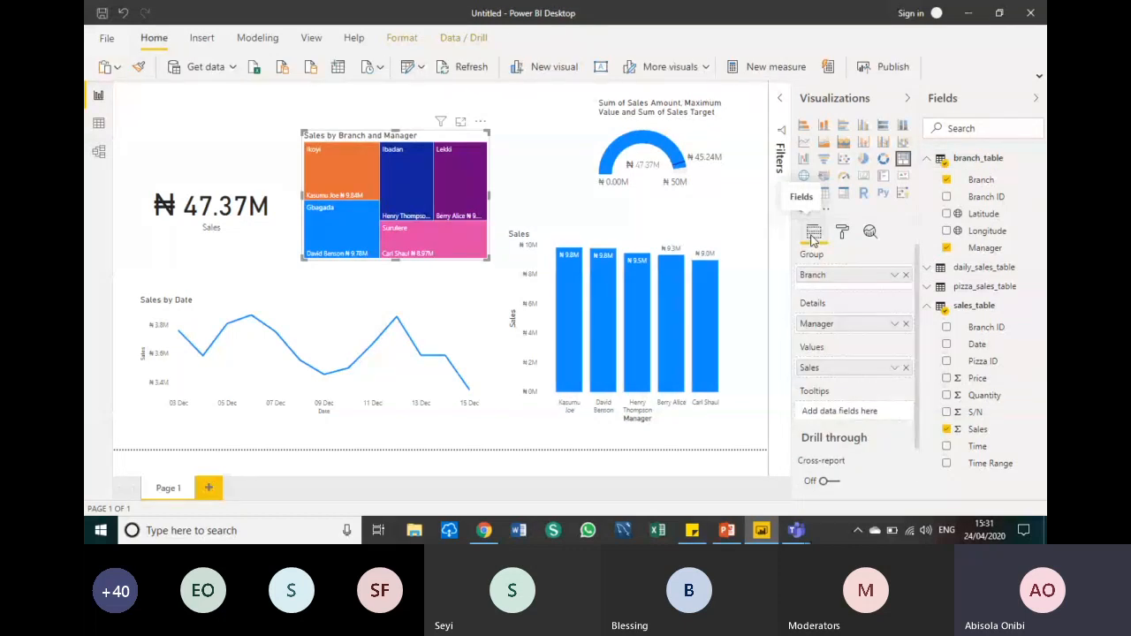
click(534, 148)
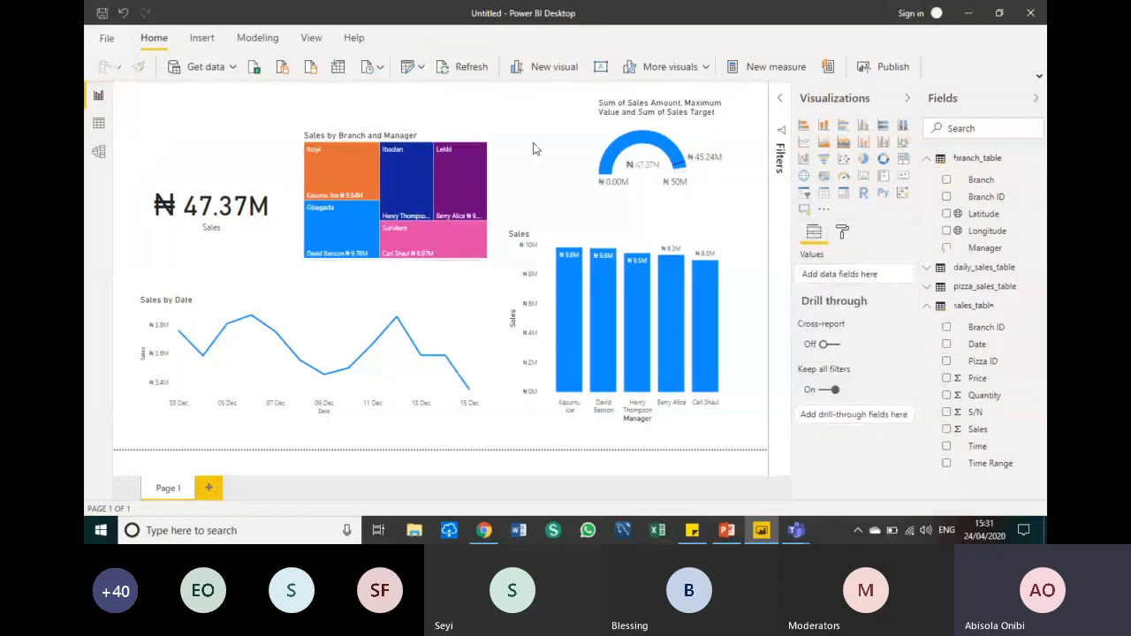
Add a second report page, insert a Map visual and enlarge it to fill most of the page
click(212, 488)
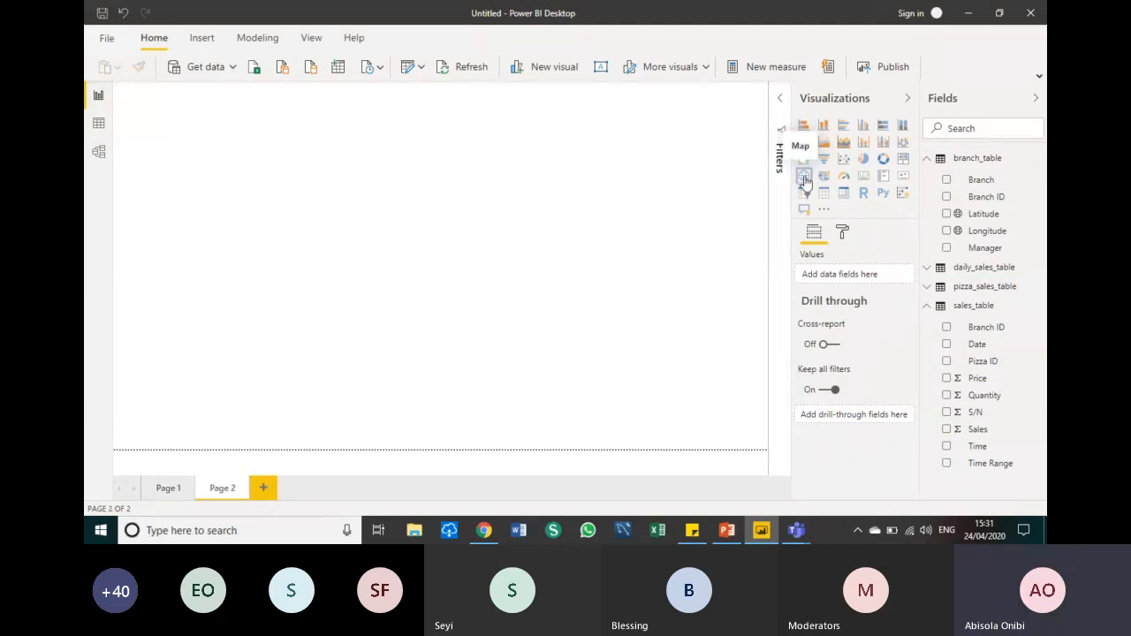
click(804, 177)
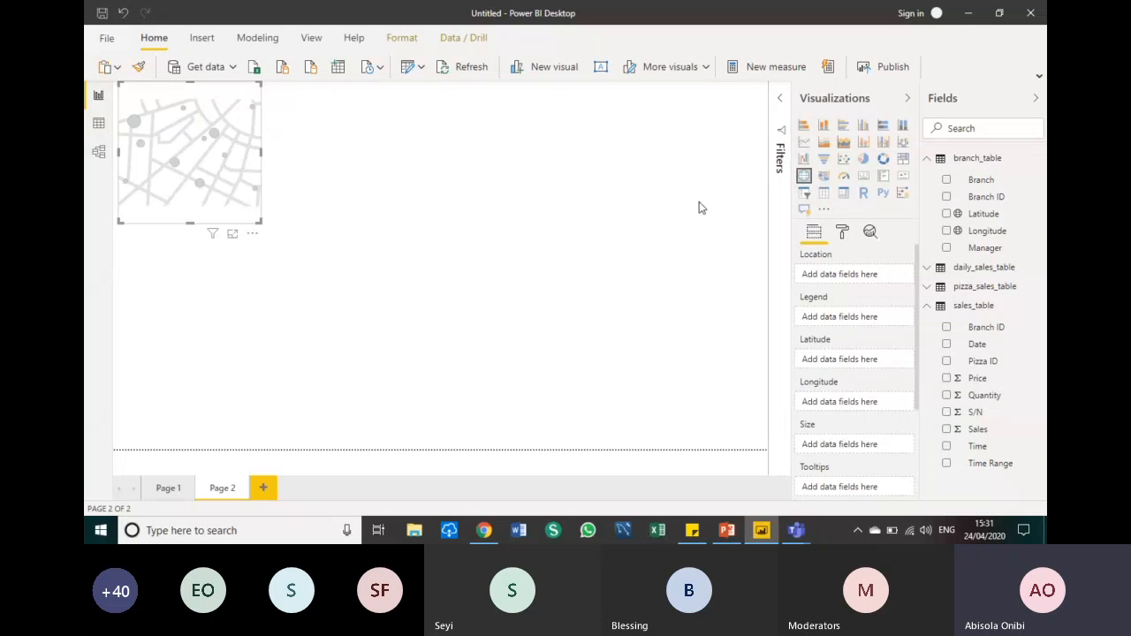
drag(259, 155, 323, 182)
drag(334, 259, 598, 417)
click(634, 355)
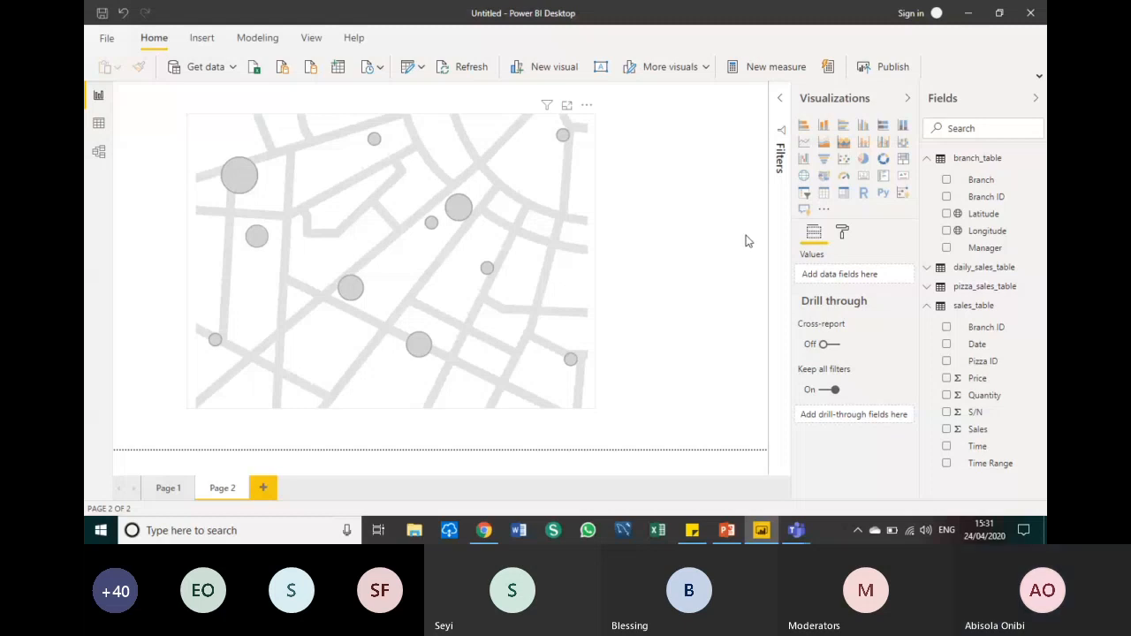
Assign branch_table's Longitude and Latitude to the map's matching coordinate roles and widen the map slightly
click(590, 163)
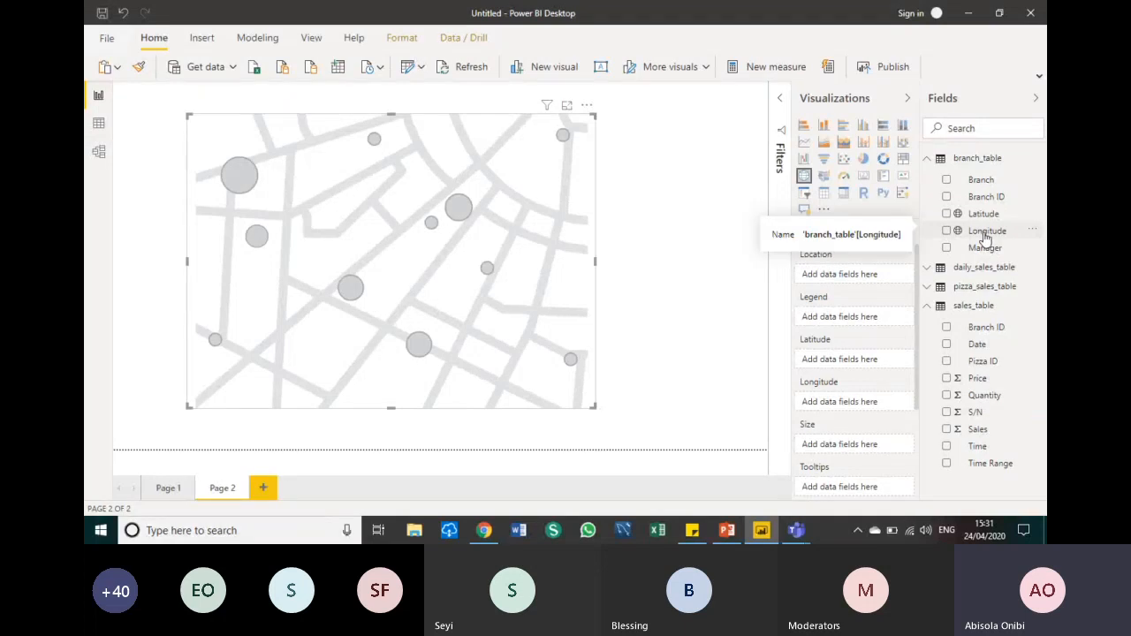
drag(985, 238, 848, 405)
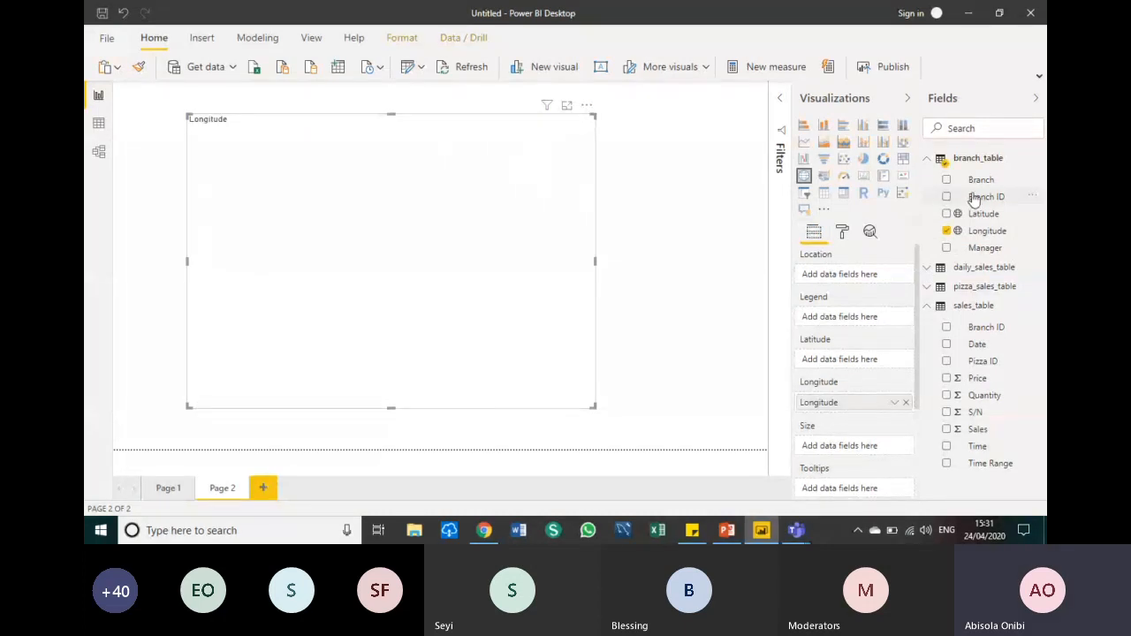
drag(979, 217, 849, 362)
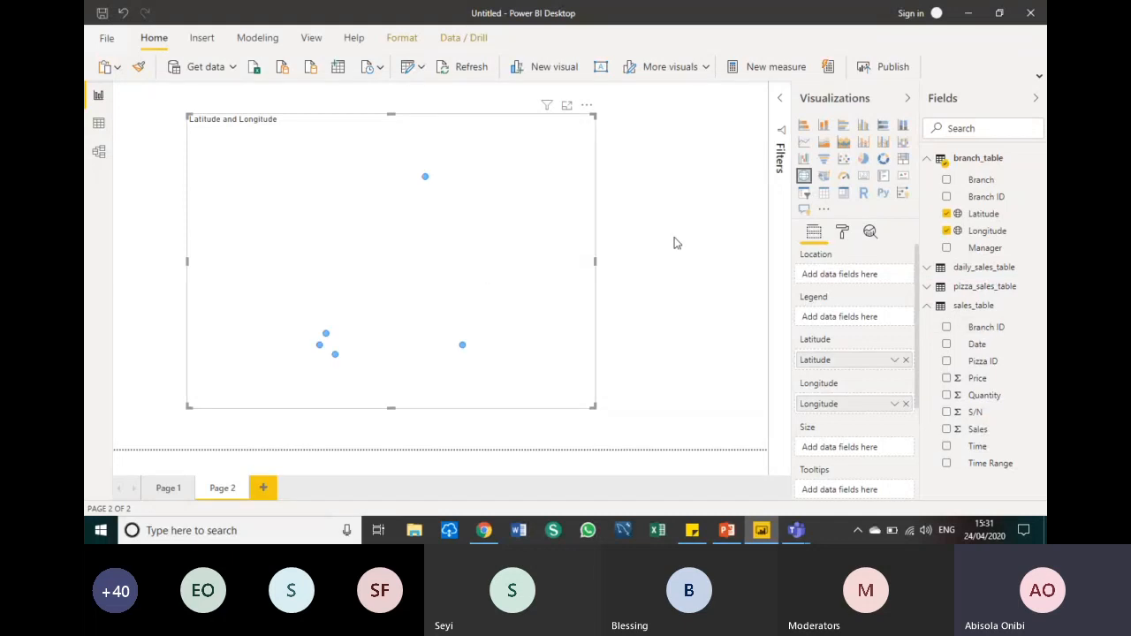
drag(589, 405, 632, 413)
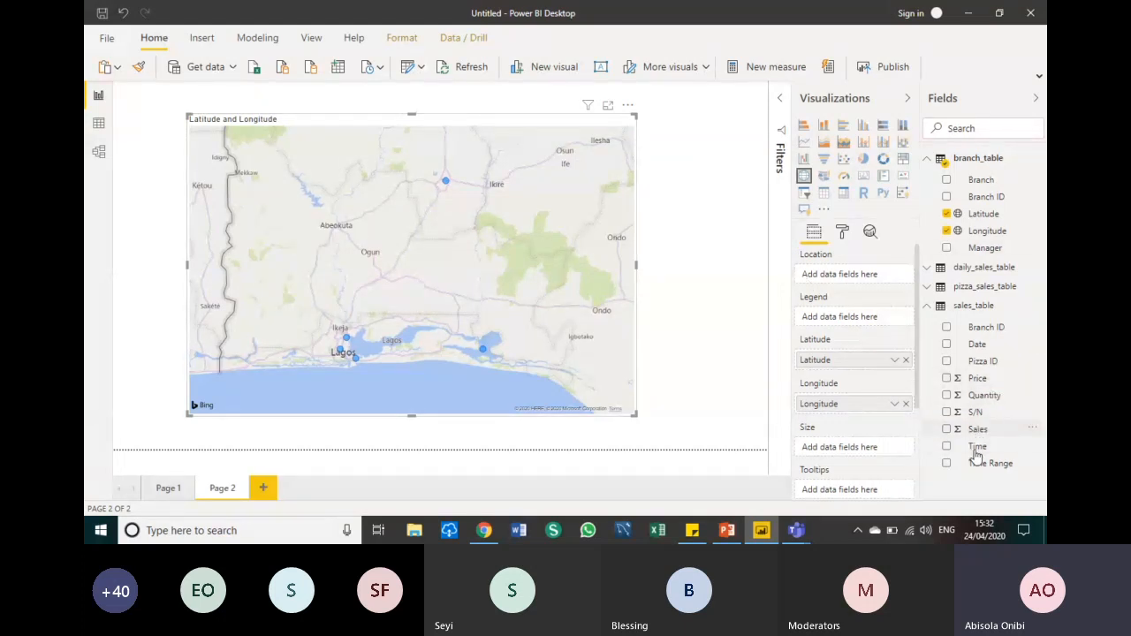
Size the map bubbles by Sales from sales_table and set Branch from branch_table as the map's legend
click(929, 159)
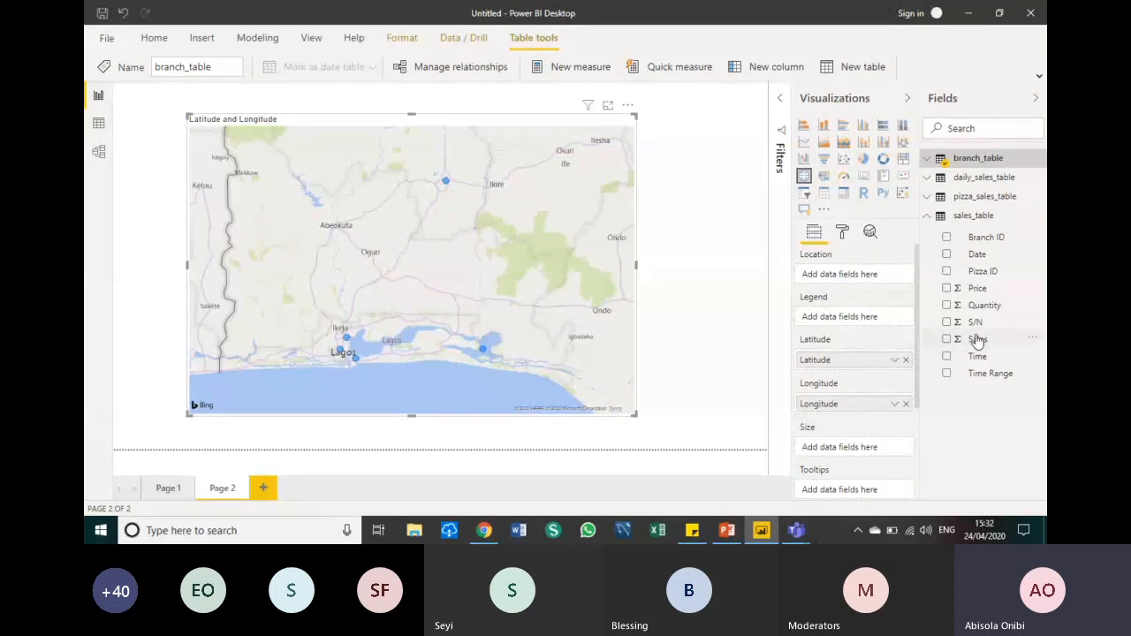
drag(961, 344, 849, 447)
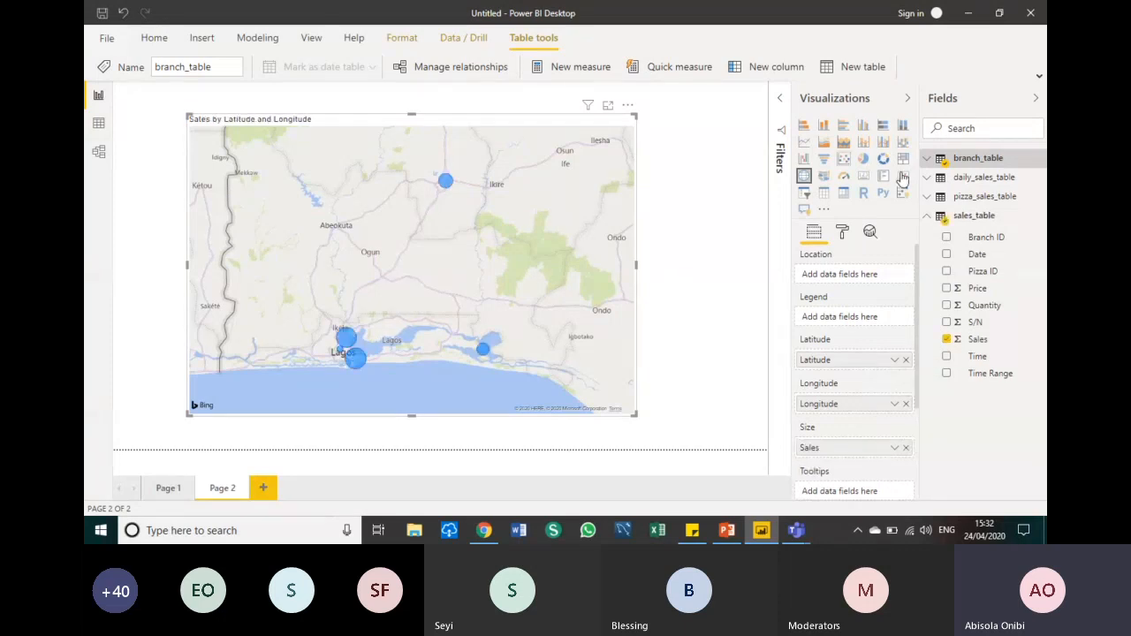
click(930, 219)
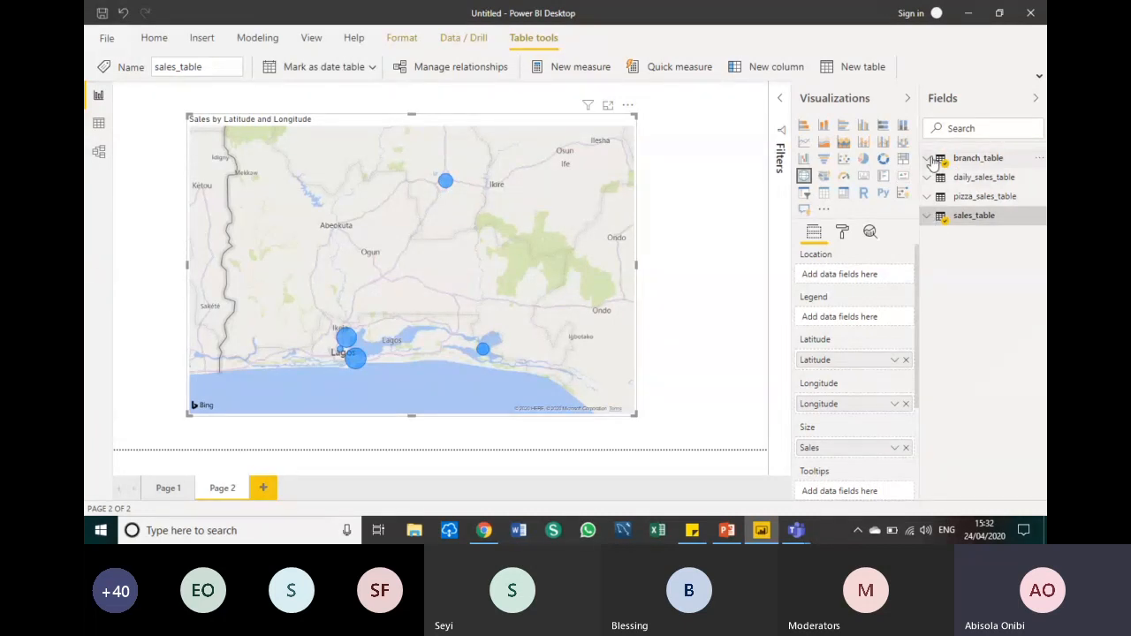
click(930, 159)
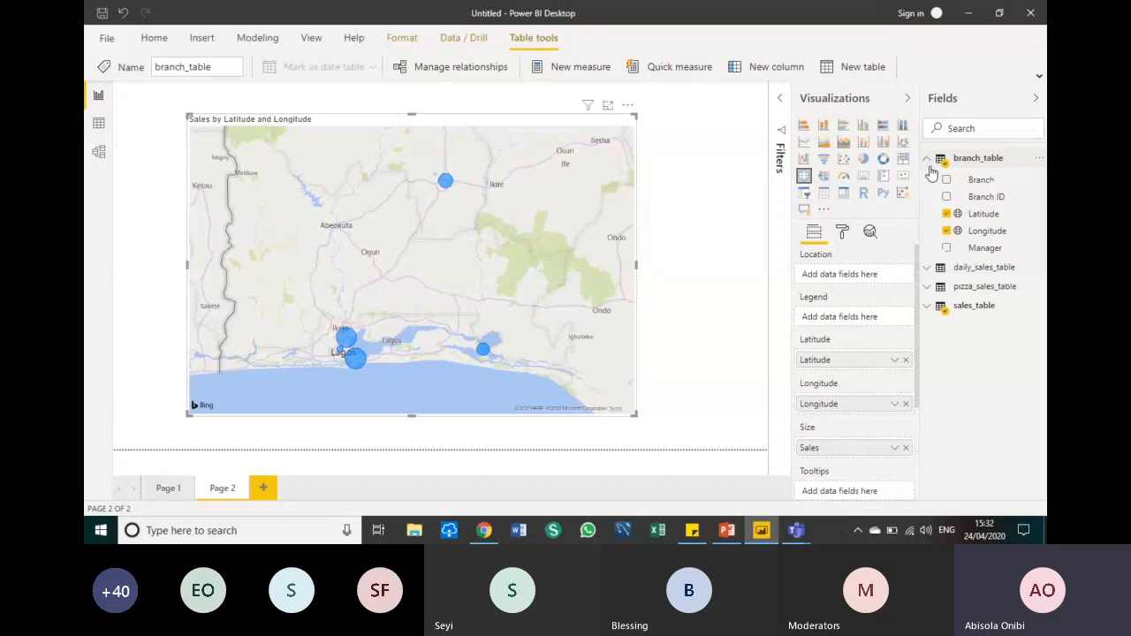
click(975, 185)
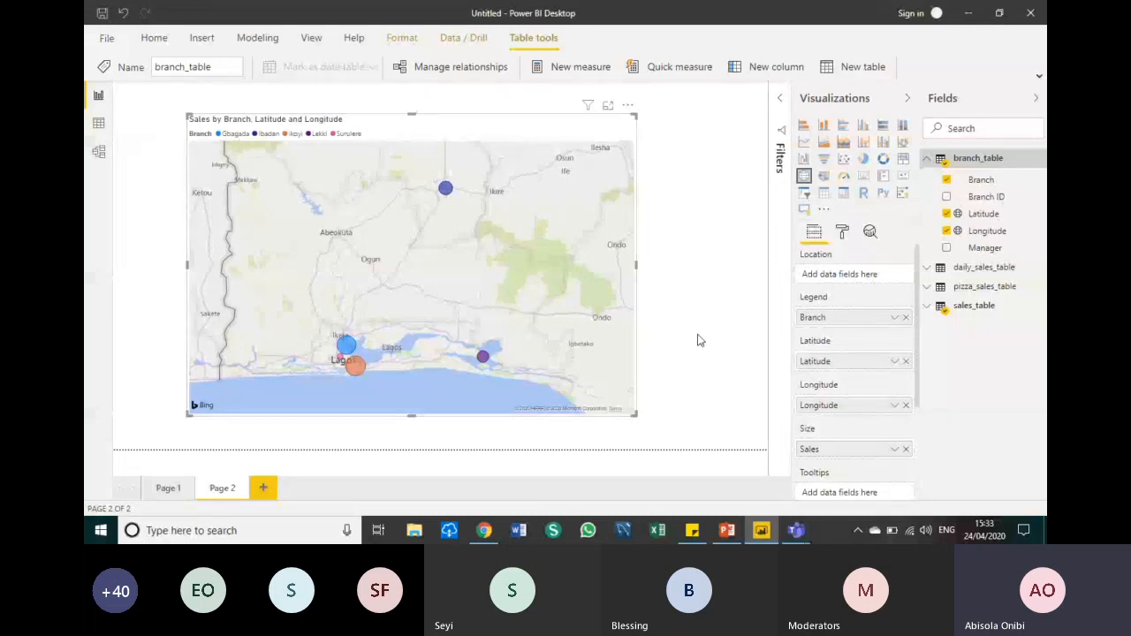
mouse_move(349, 351)
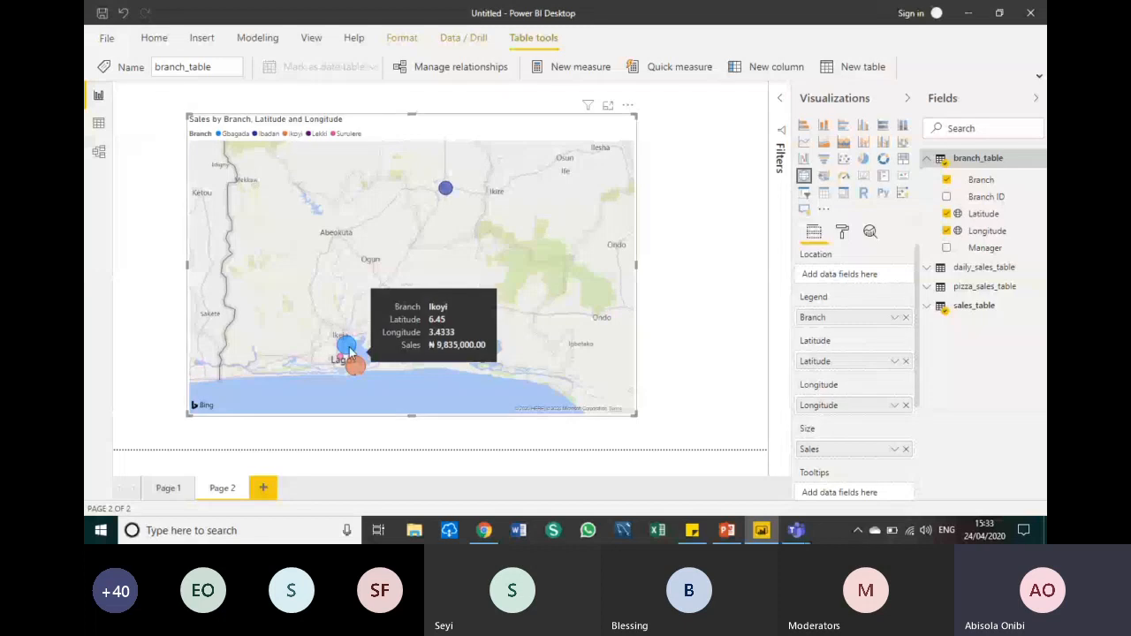
Add Quantity from sales_table to the map's tooltips and check the tooltip on a Lagos bubble
scroll(849, 340, down, 3)
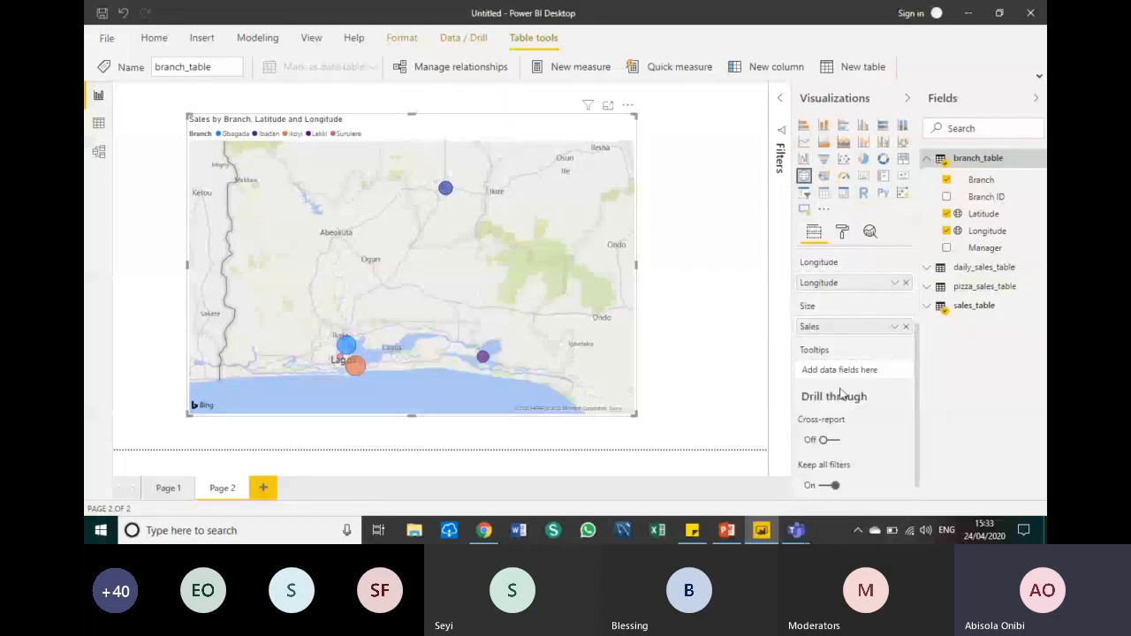
click(928, 307)
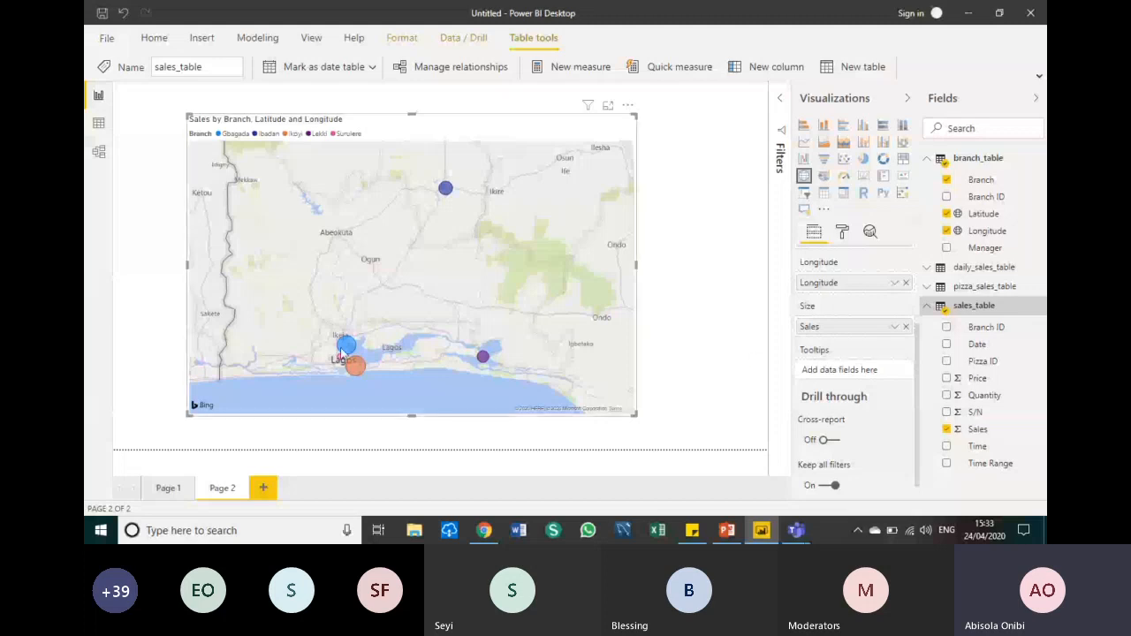
mouse_move(358, 374)
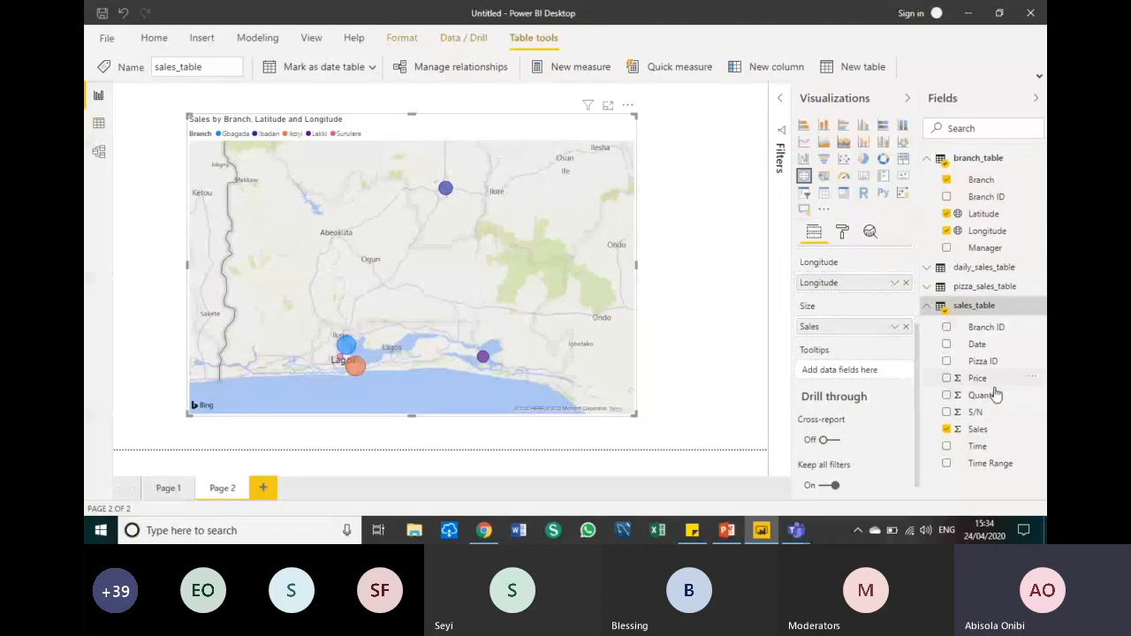
drag(995, 399, 862, 378)
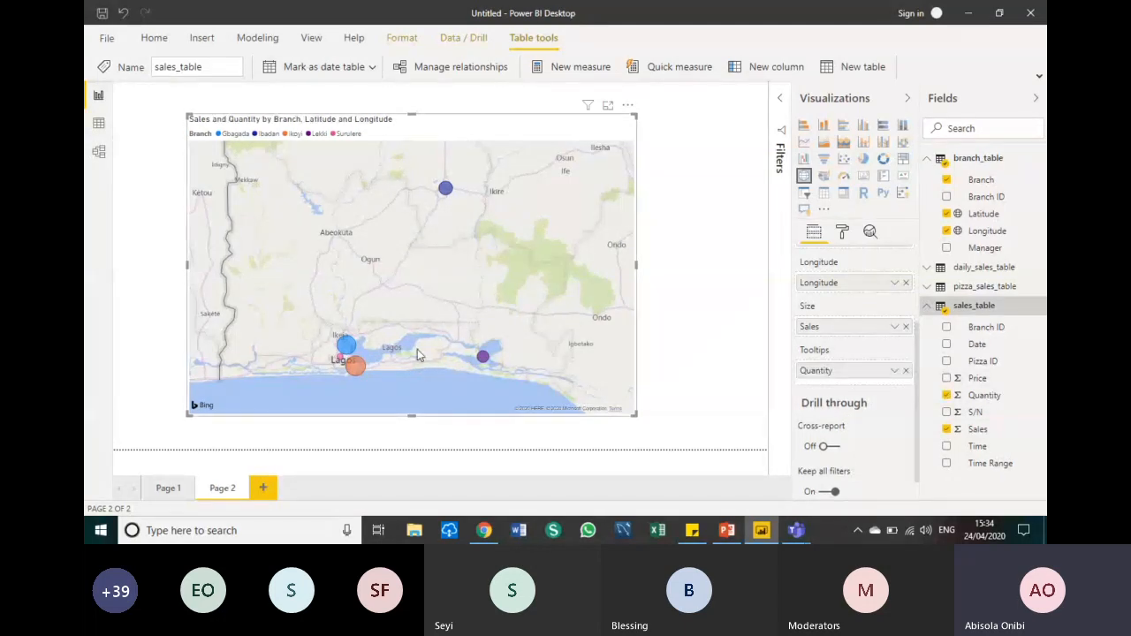
mouse_move(344, 349)
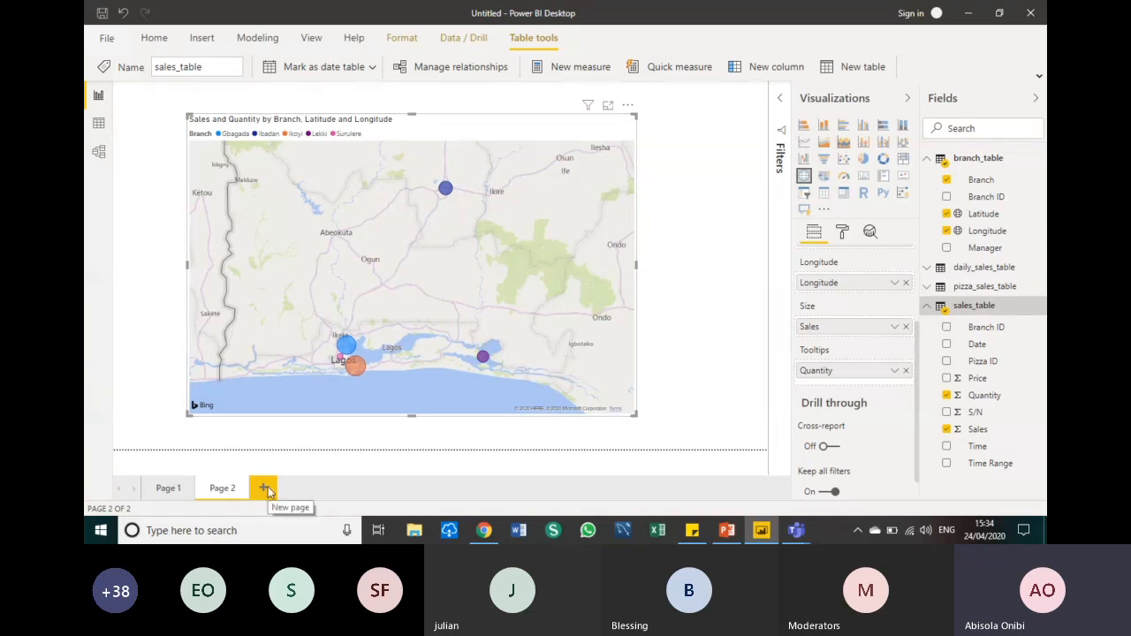
Add a third report page, insert a clustered column chart and move it near the middle of the page
click(170, 495)
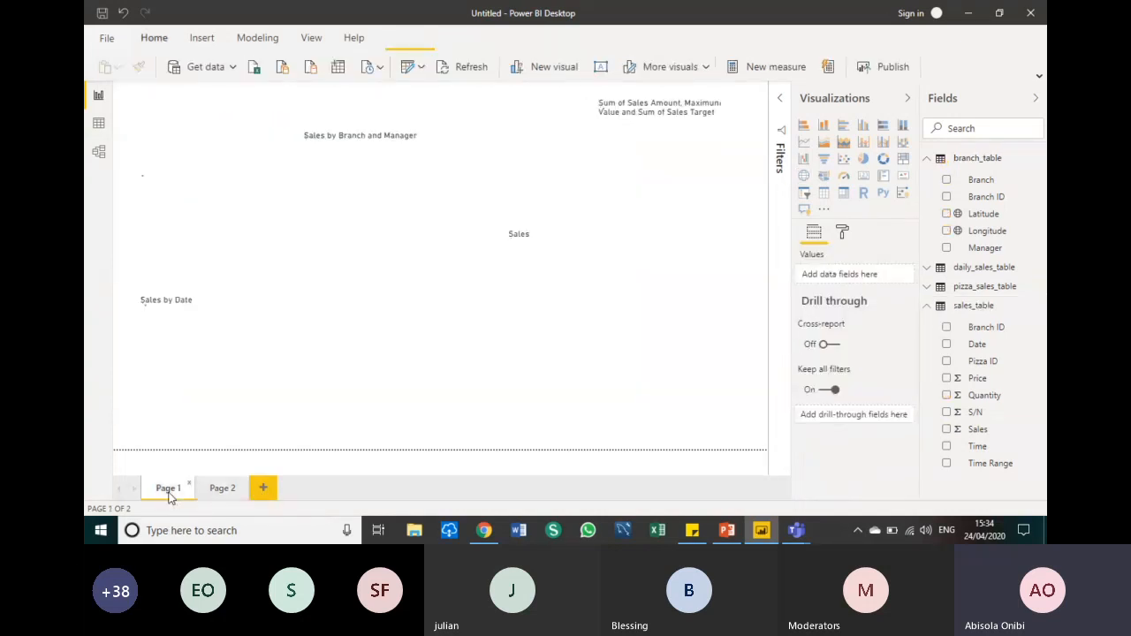
click(224, 493)
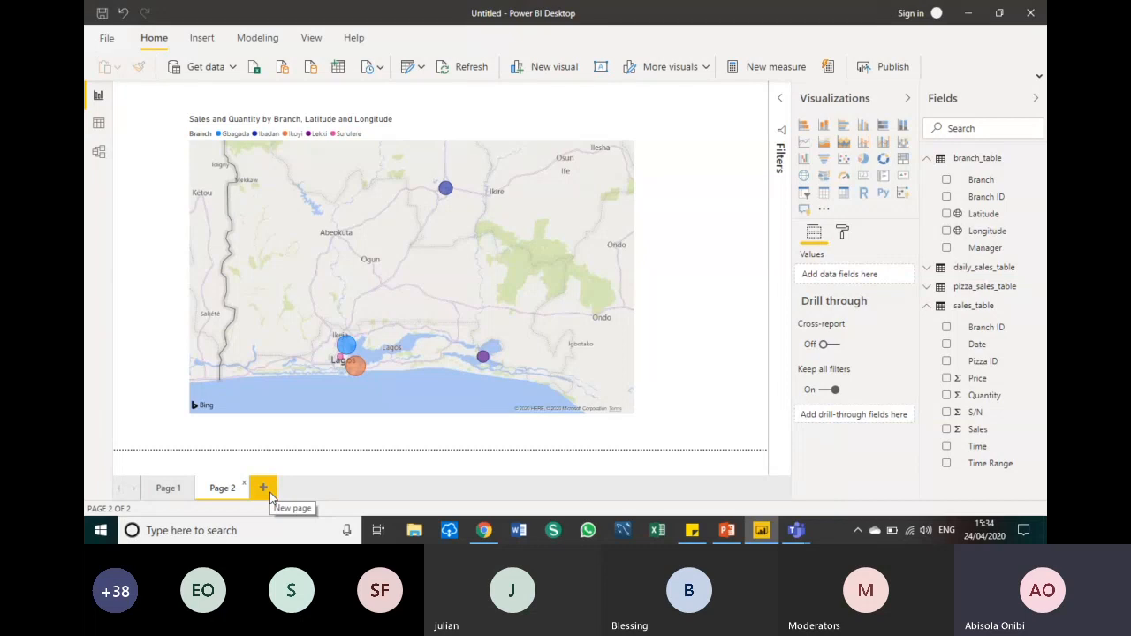
click(263, 489)
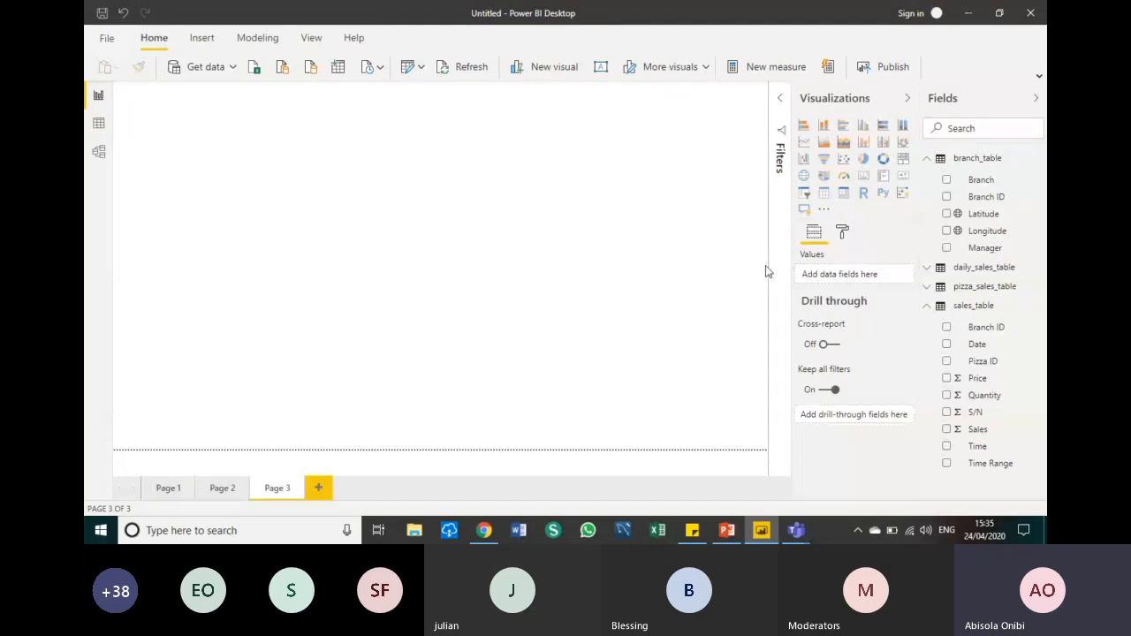
click(865, 131)
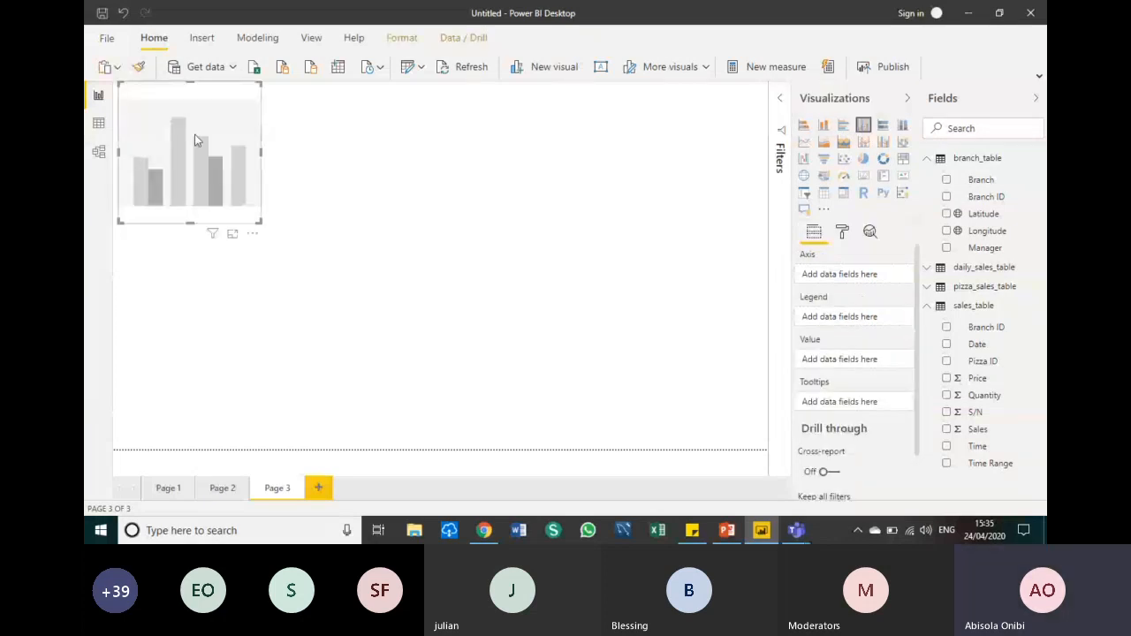
drag(195, 134, 392, 293)
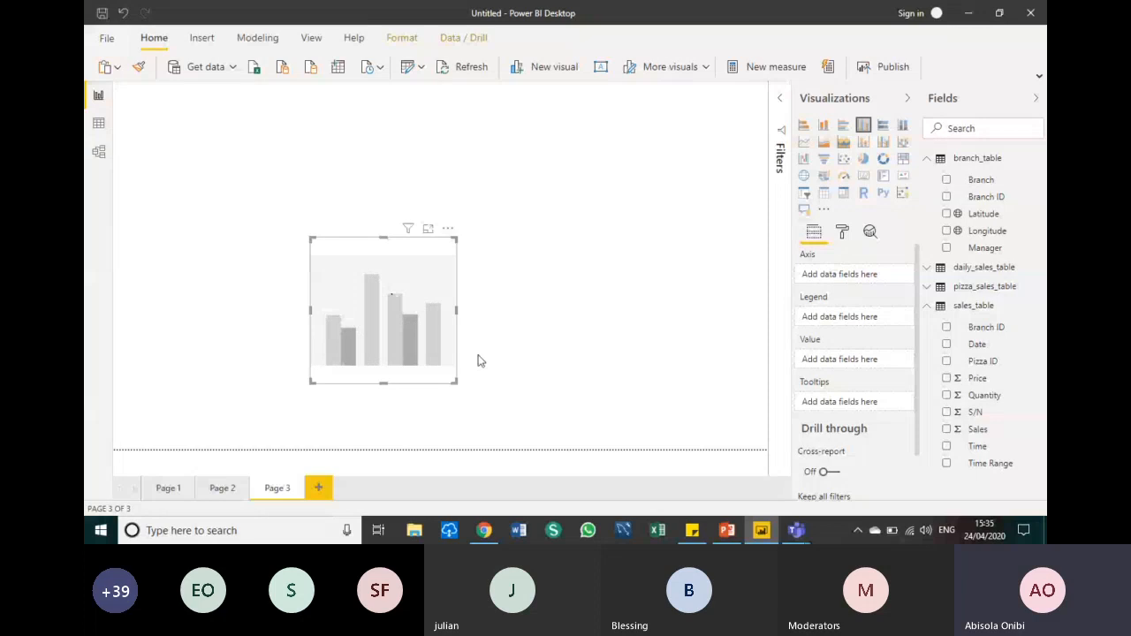
Enlarge the clustered column chart and put Pizza from pizza_sales_table on its axis
drag(457, 383, 677, 404)
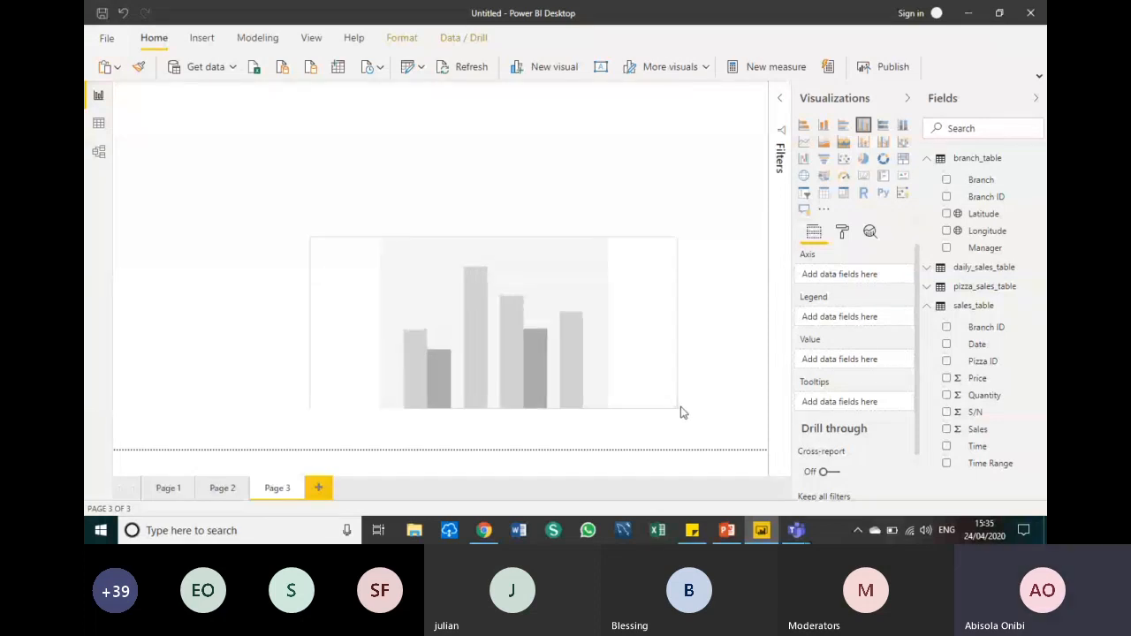
click(680, 412)
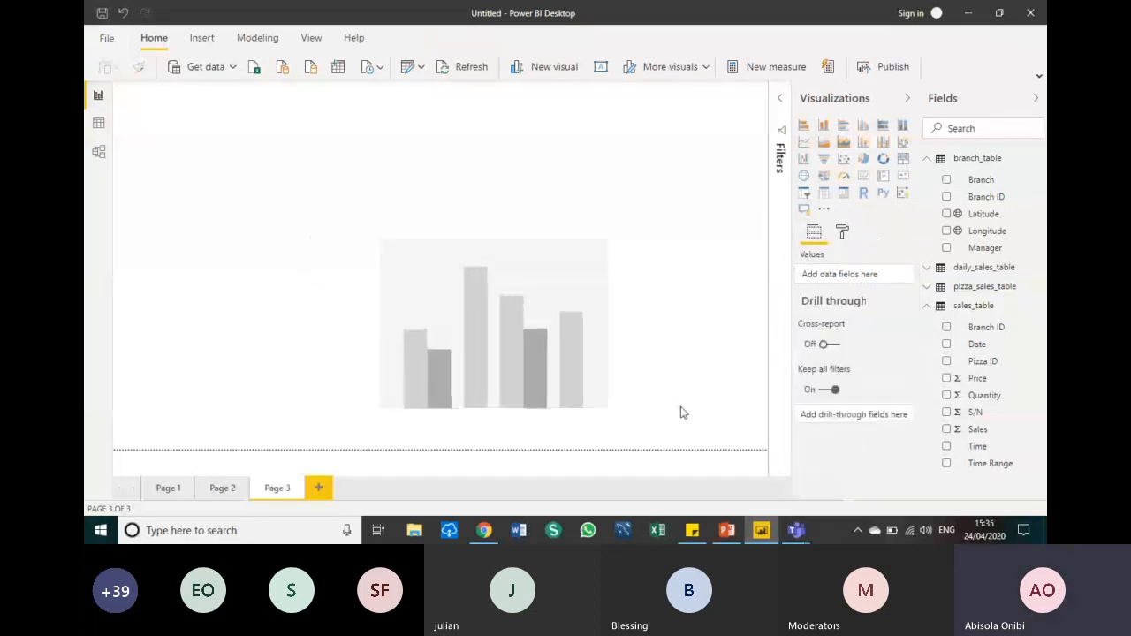
click(627, 289)
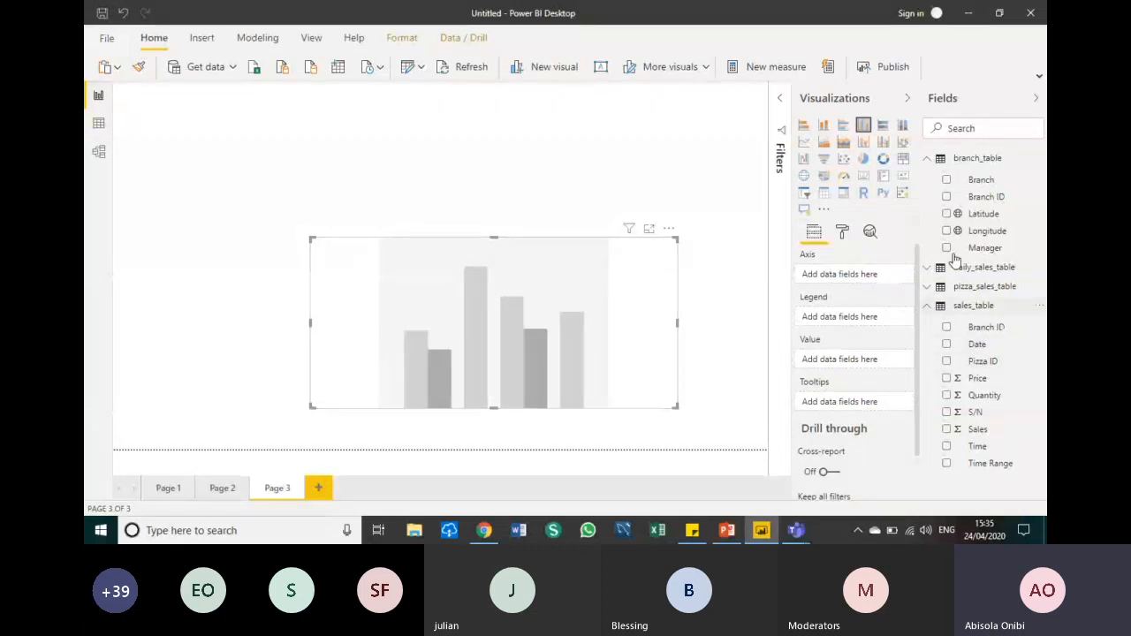
click(930, 308)
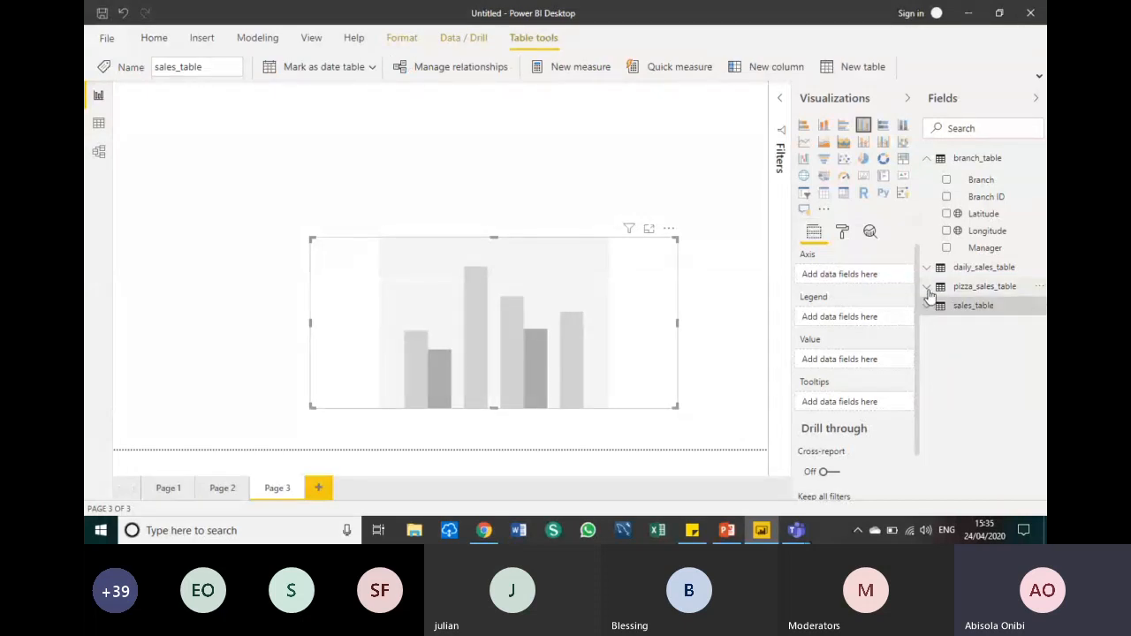
click(928, 288)
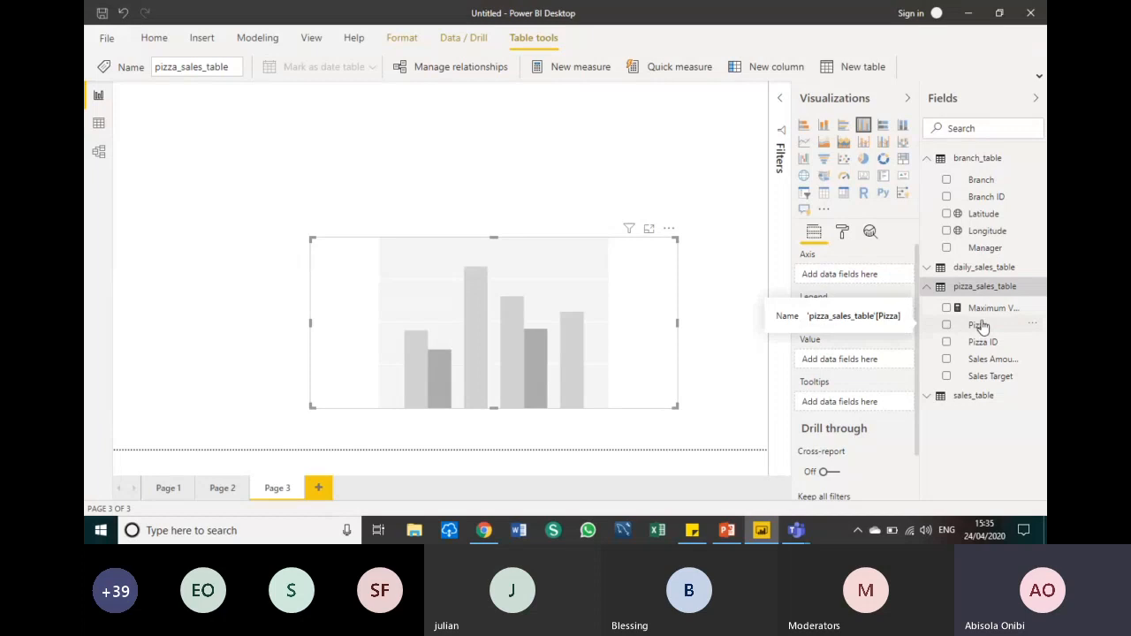
drag(982, 327, 856, 276)
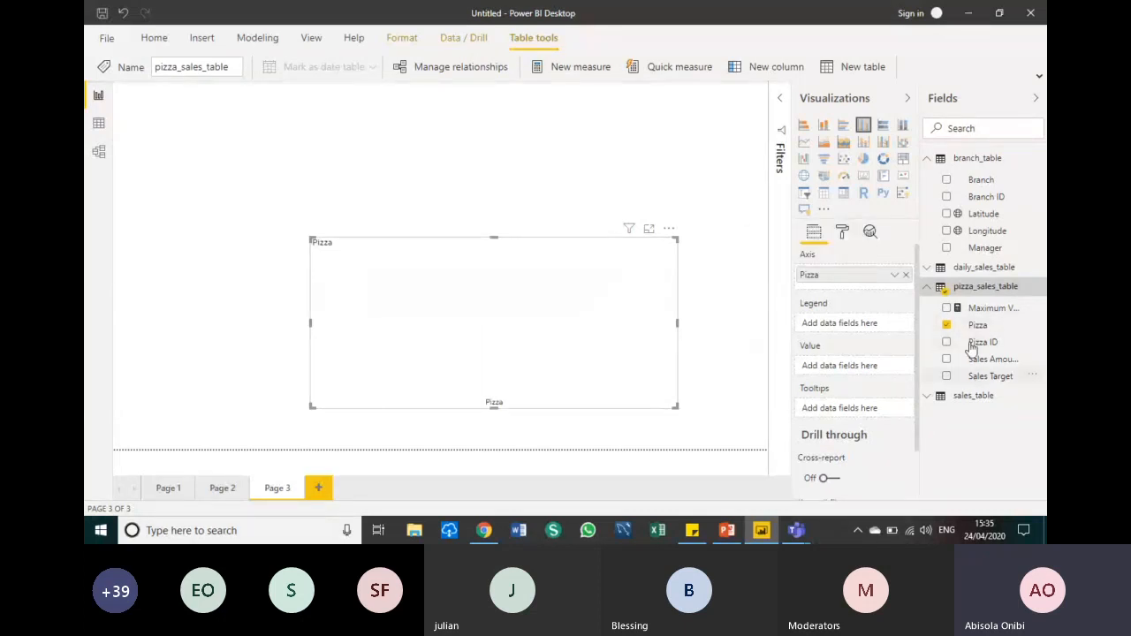
Add Date from sales_table below Pizza on the axis, set Sales as the value, and enlarge the chart
click(928, 295)
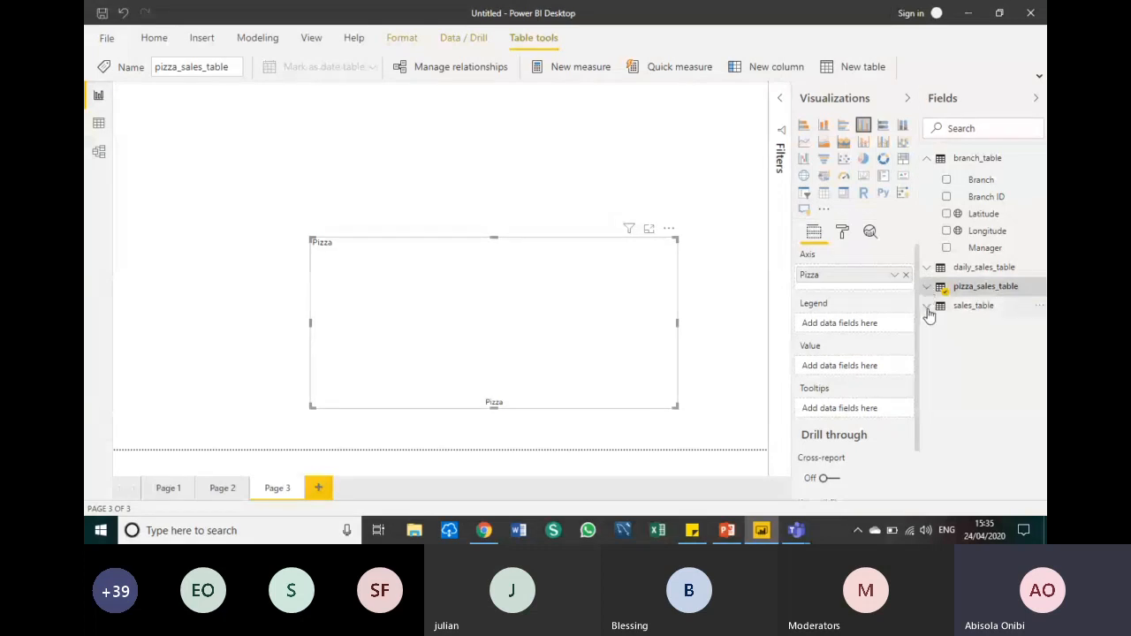
click(929, 308)
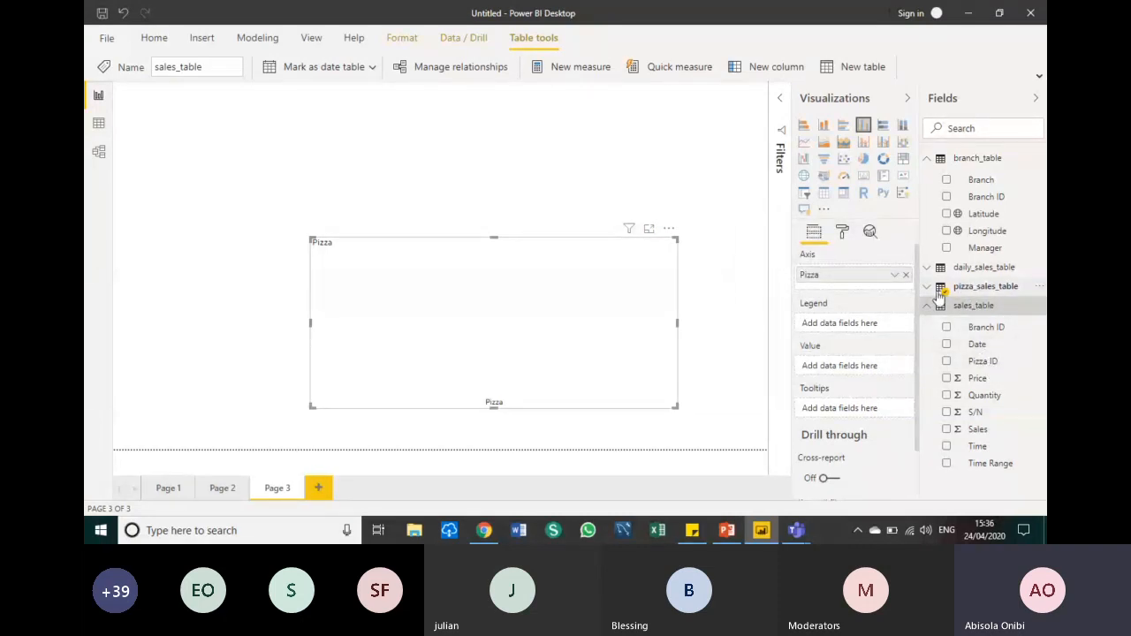
drag(978, 344, 860, 293)
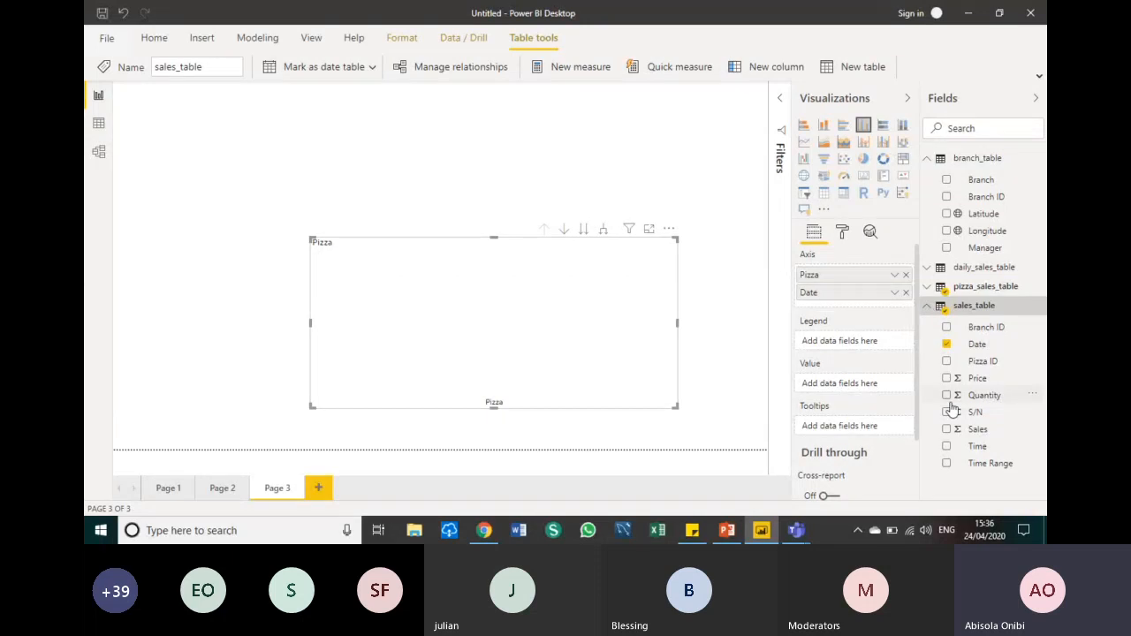
drag(966, 434, 838, 382)
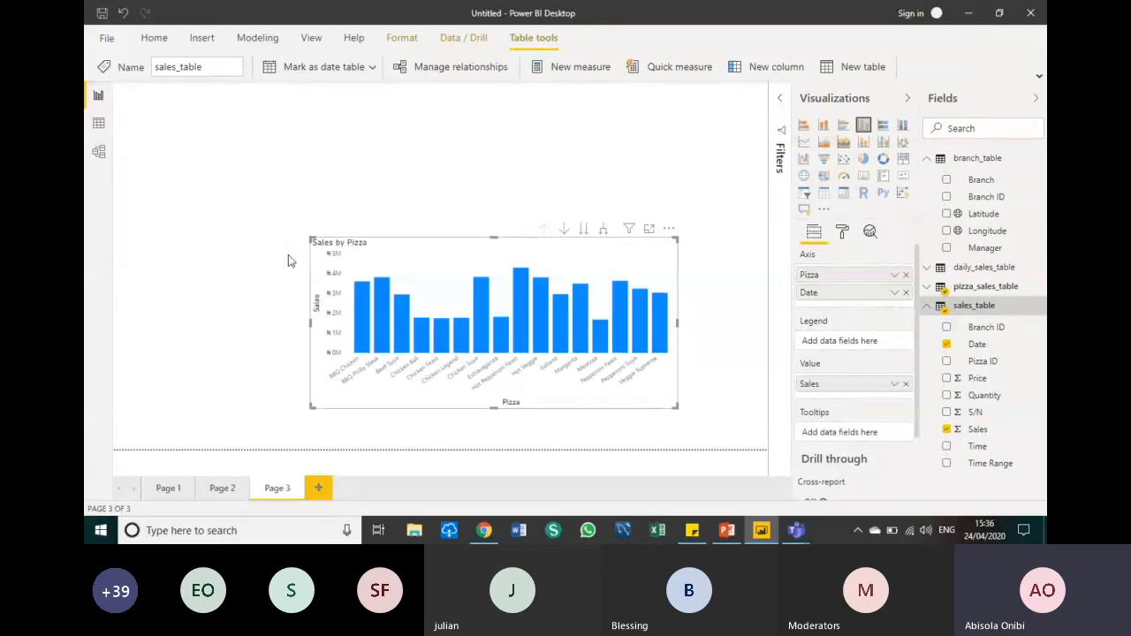
drag(310, 238, 214, 173)
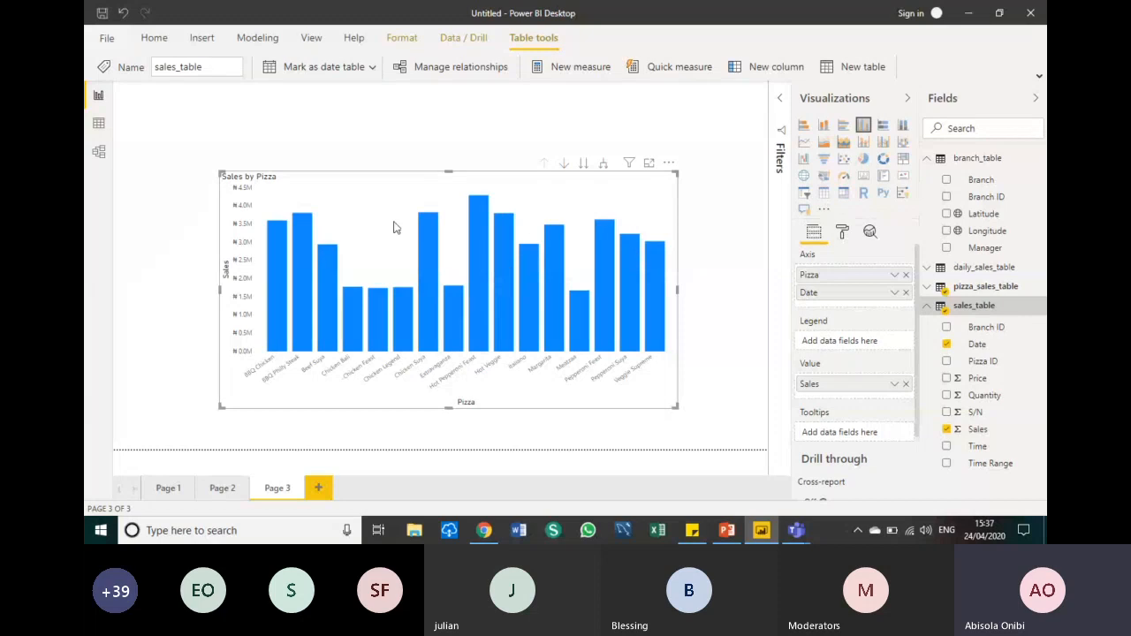
Turn on drill mode, drill into BBQ Chicken to inspect its daily sales, and drill back up
mouse_move(278, 313)
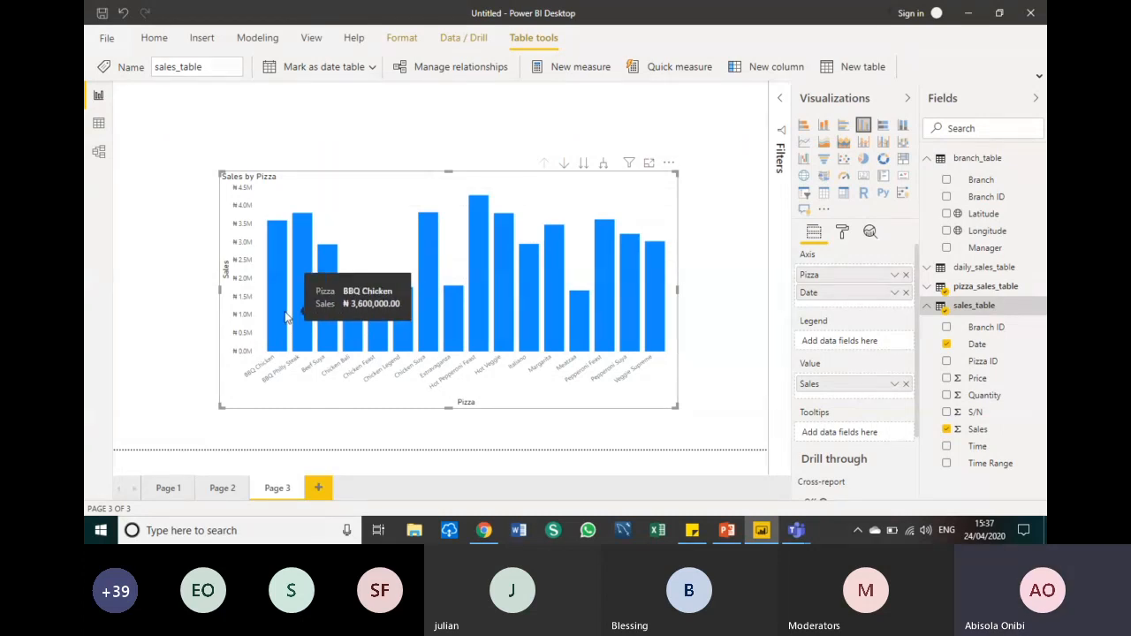
click(565, 164)
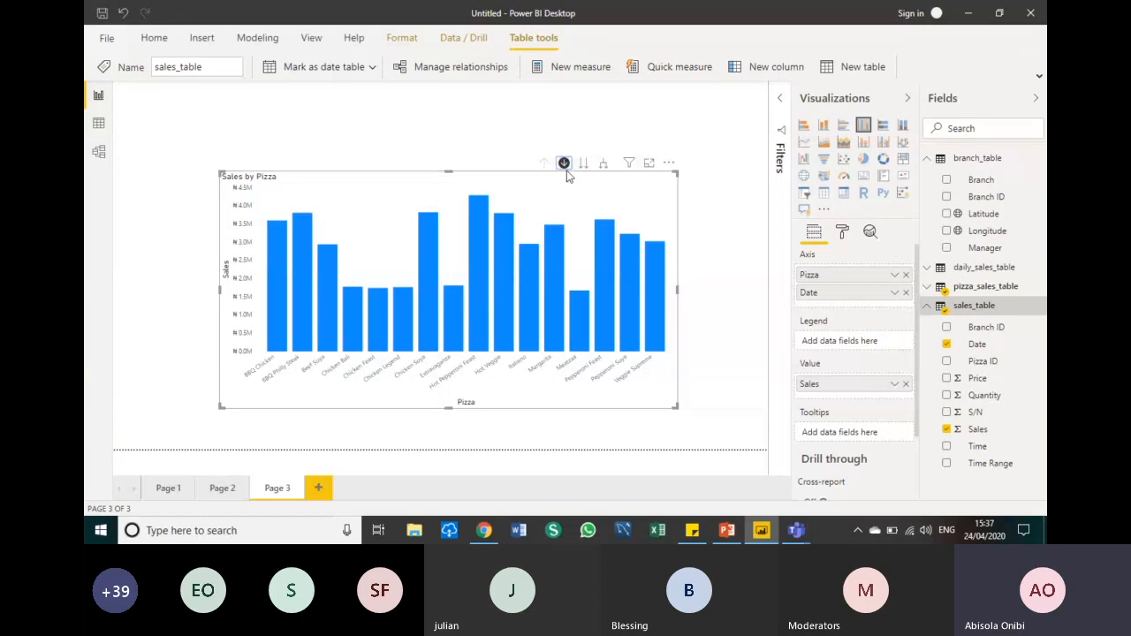
click(272, 255)
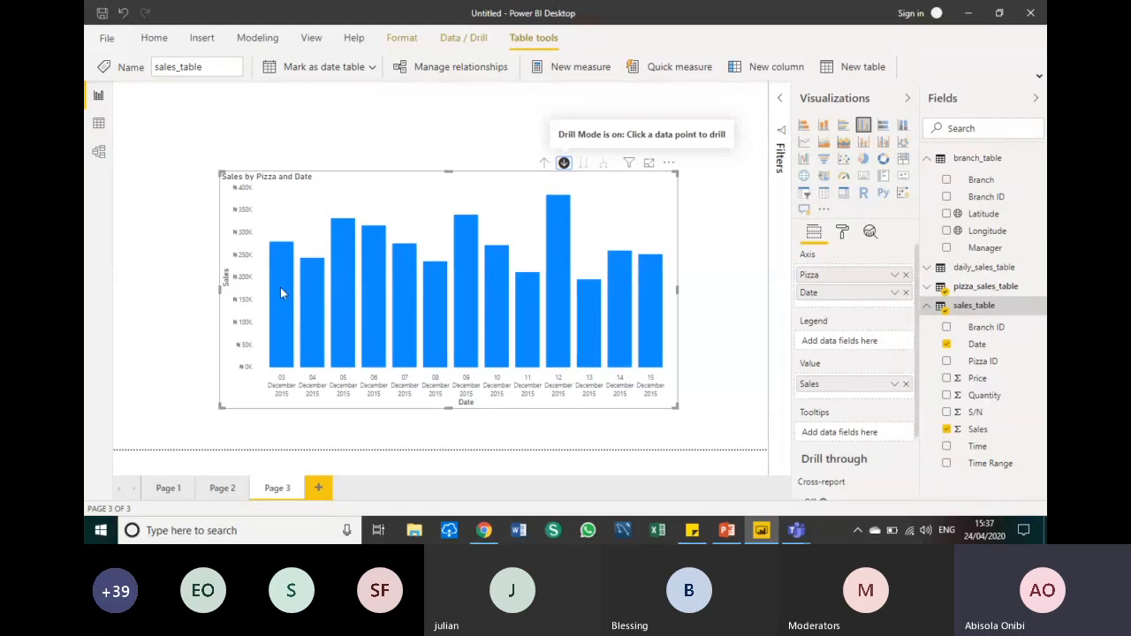
mouse_move(281, 252)
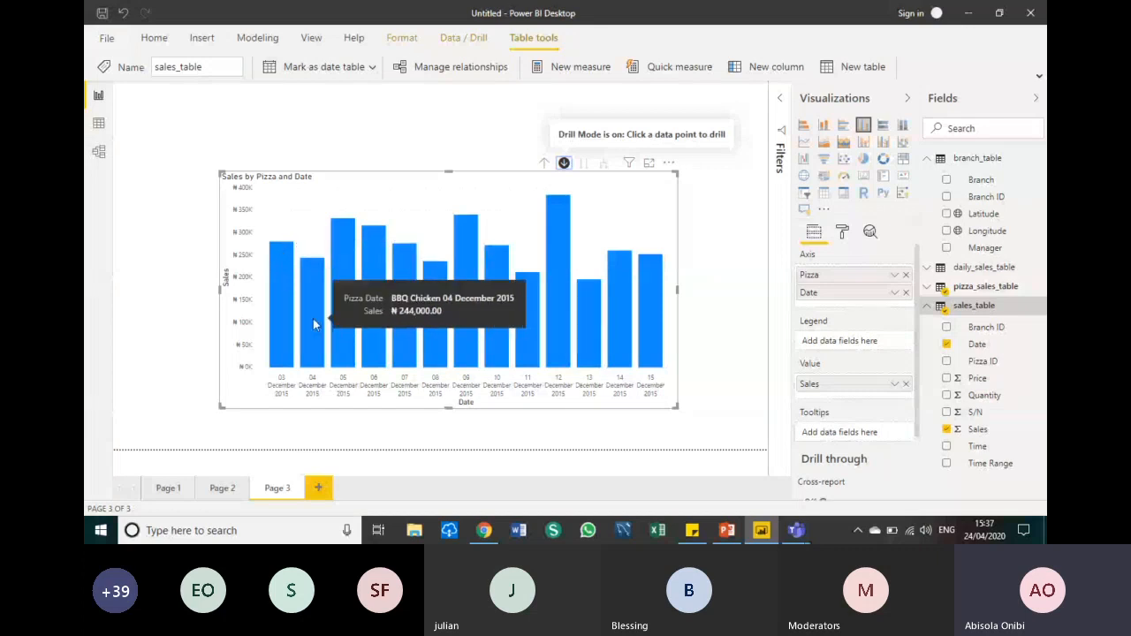
click(545, 164)
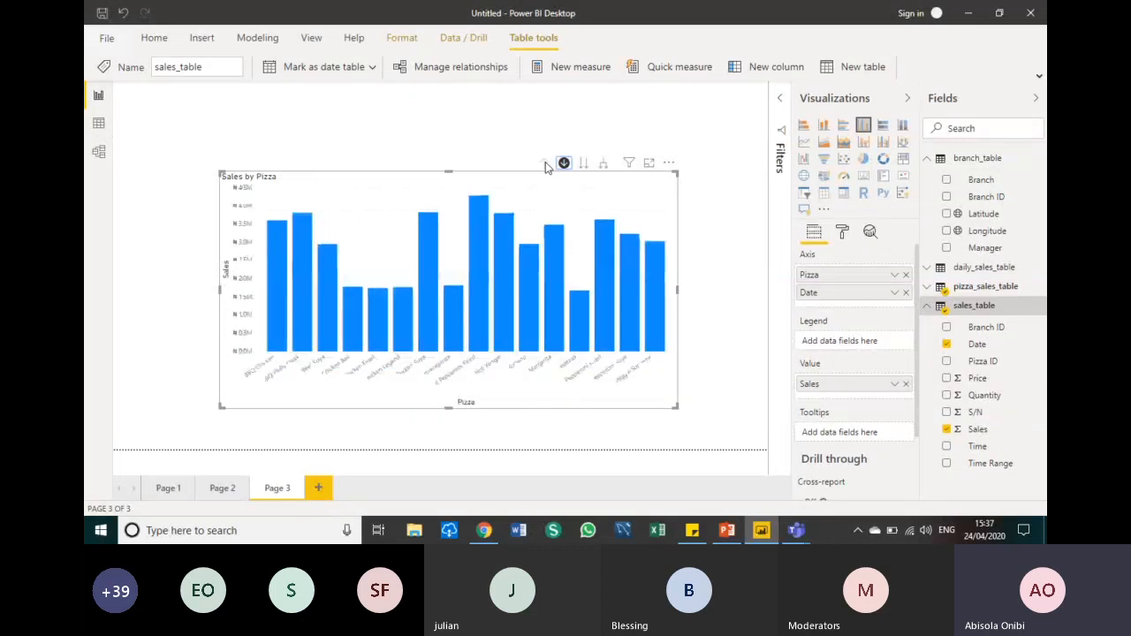
Drill into Hot Veggie, check its sales for 03 and 15 December 2015, and return to the pizza level
click(509, 308)
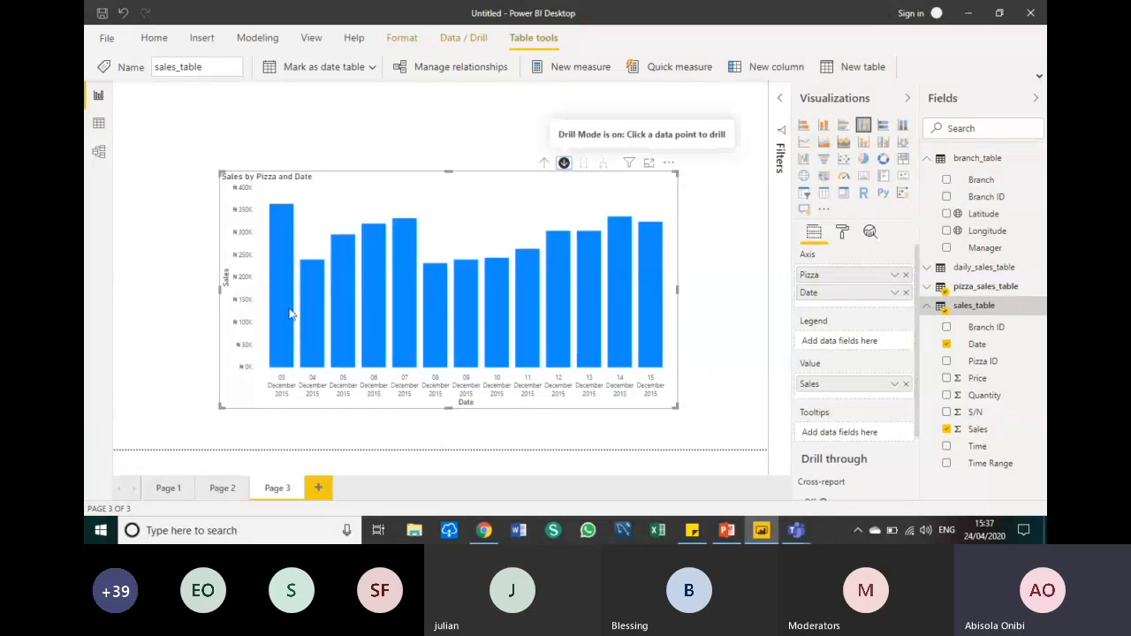
mouse_move(279, 311)
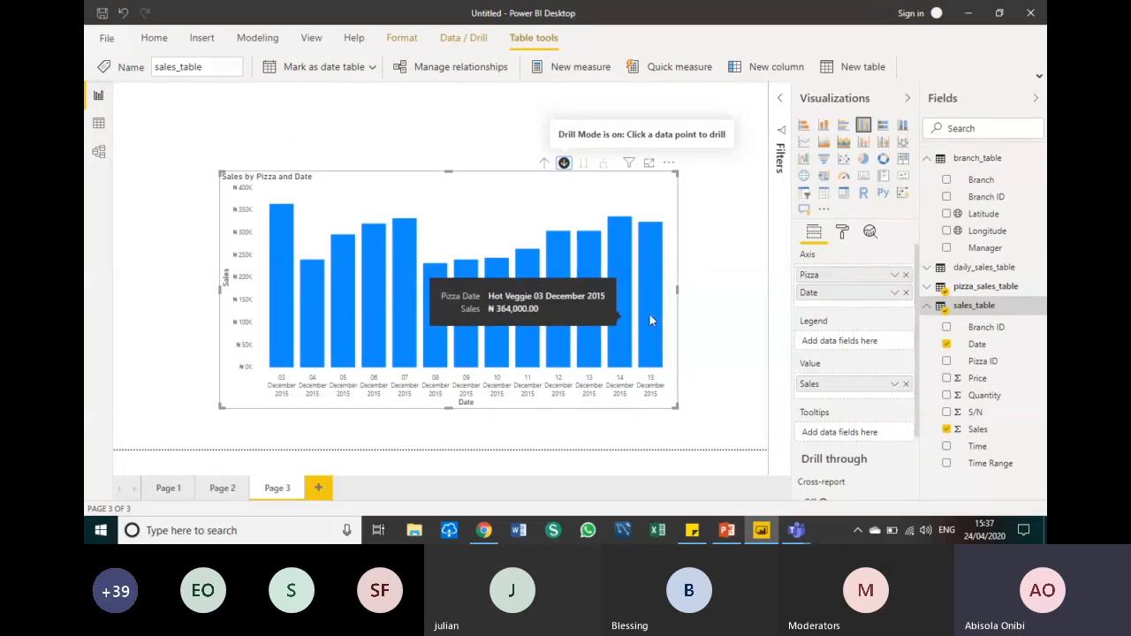
mouse_move(649, 315)
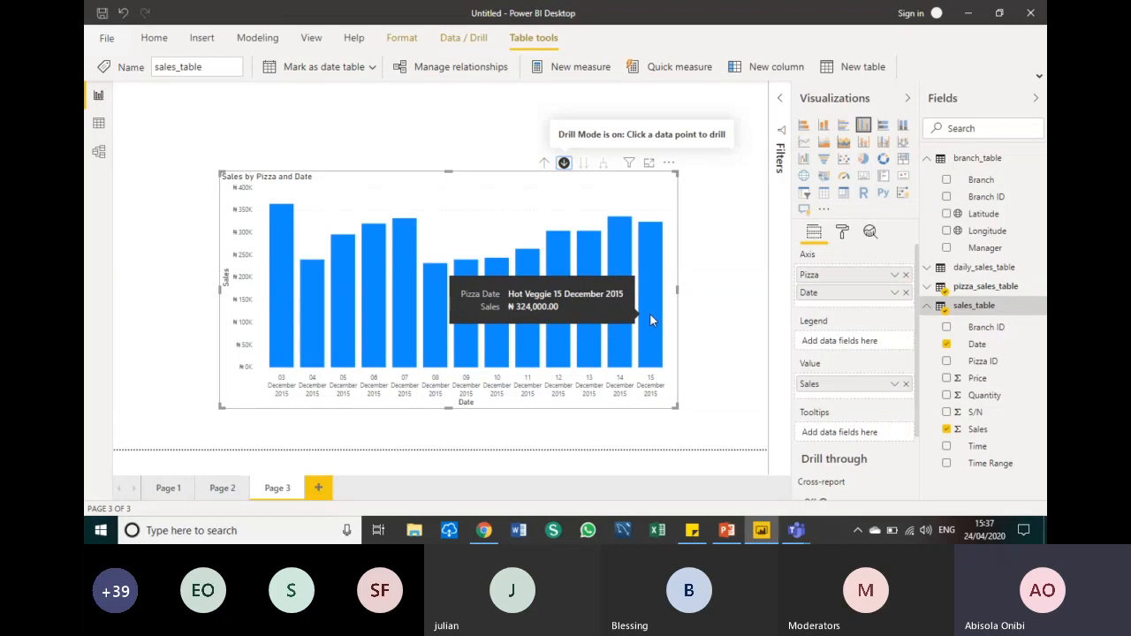
click(543, 166)
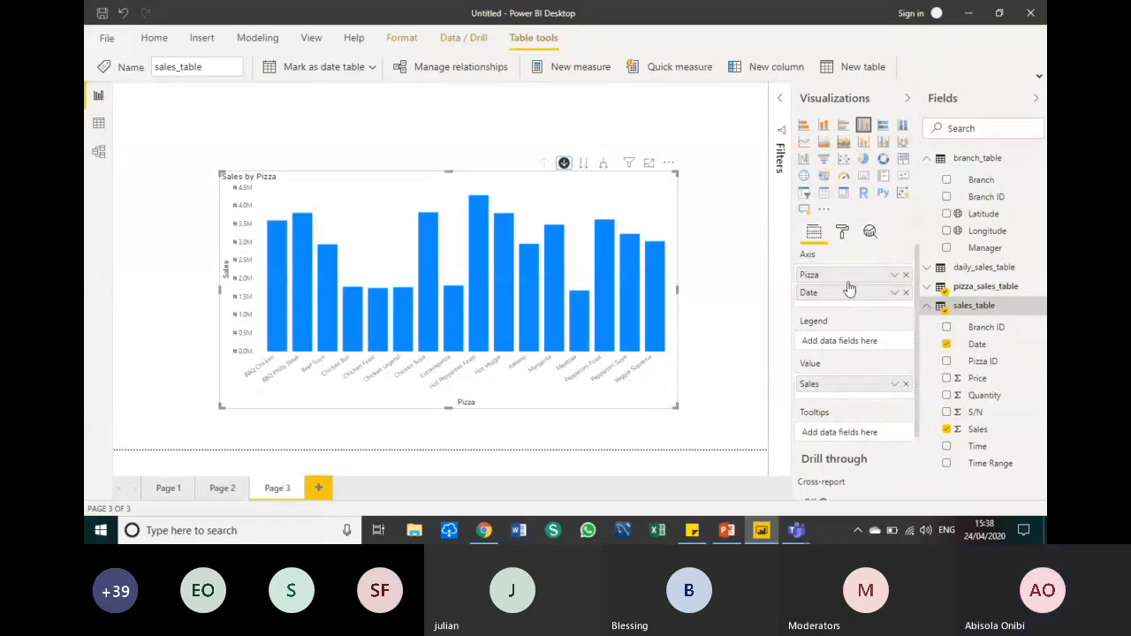
Move Date above Pizza in the axis hierarchy, drill into 03 Dec, and return to the date level with drill mode off
drag(841, 299, 833, 263)
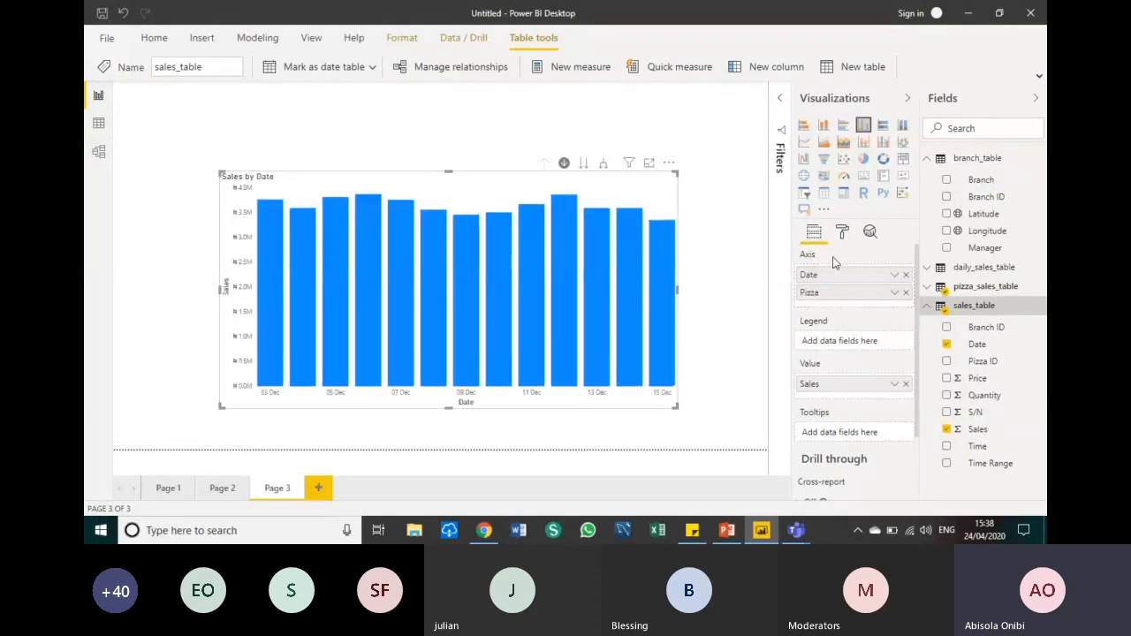
click(270, 323)
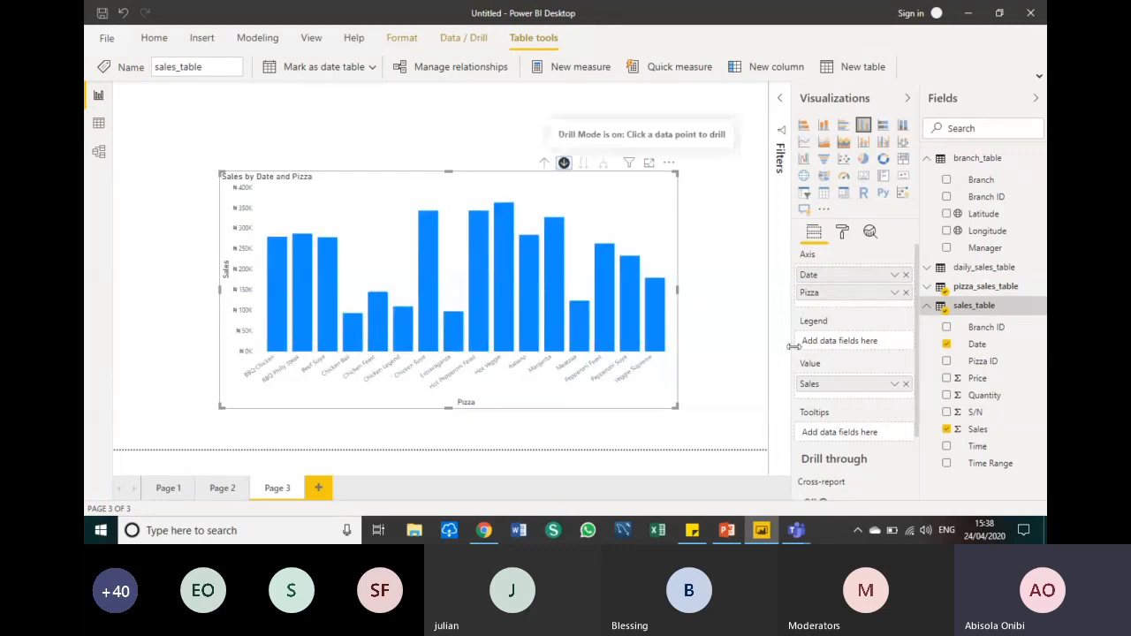
click(564, 162)
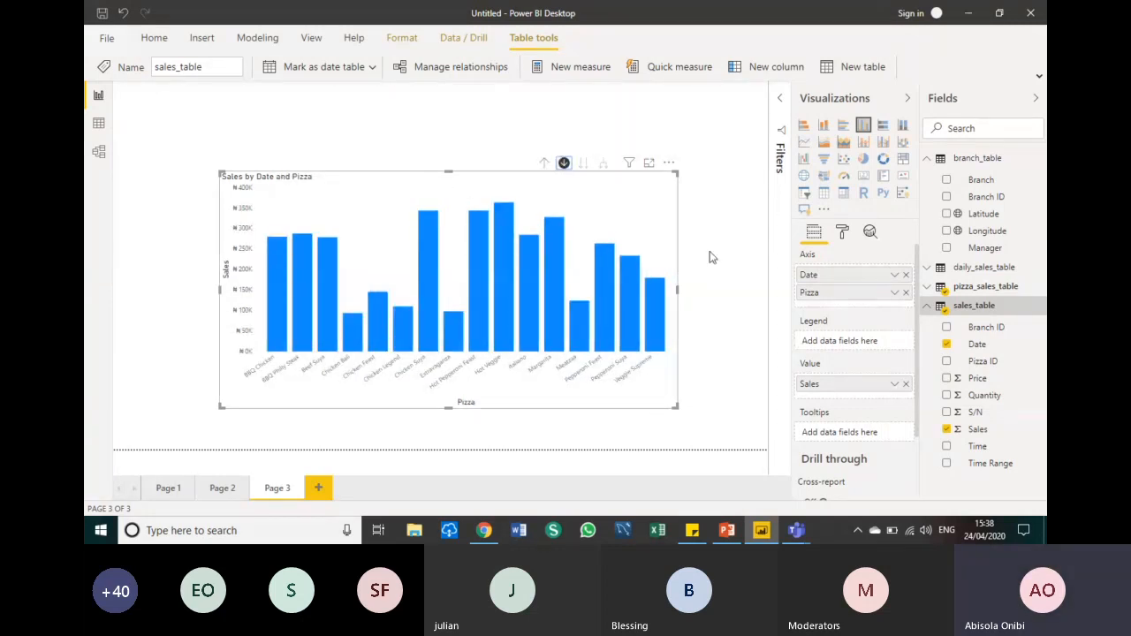
click(544, 164)
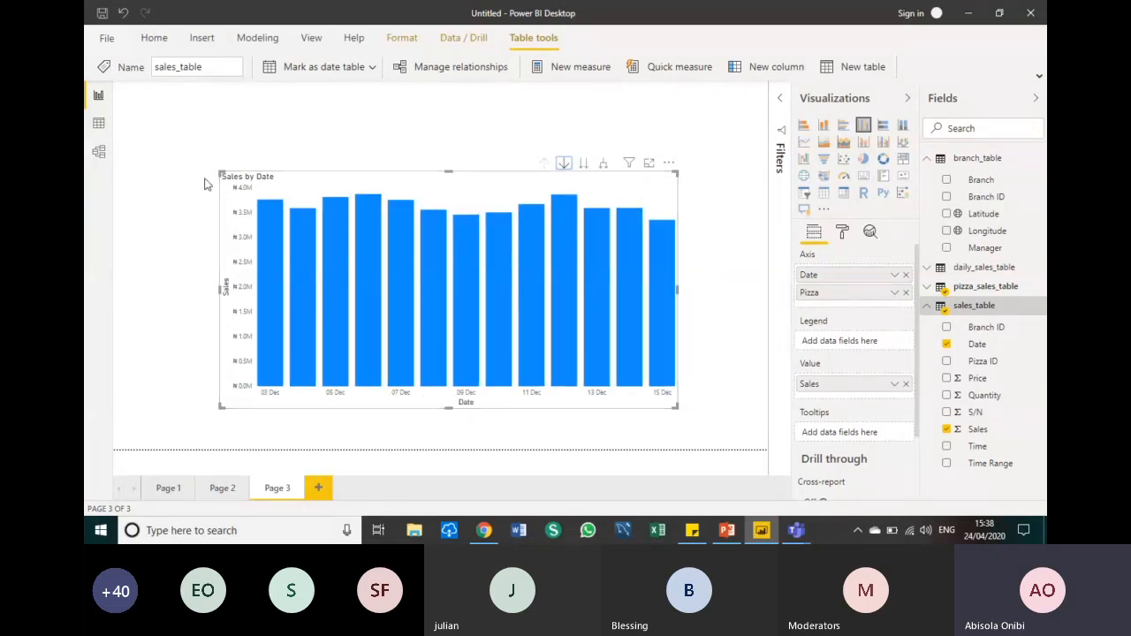
Shrink the Sales by Date chart, move it to the lower right of the page, and turn on its data labels
mouse_move(221, 173)
mouse_down()
mouse_move(316, 244)
mouse_move(425, 258)
mouse_up()
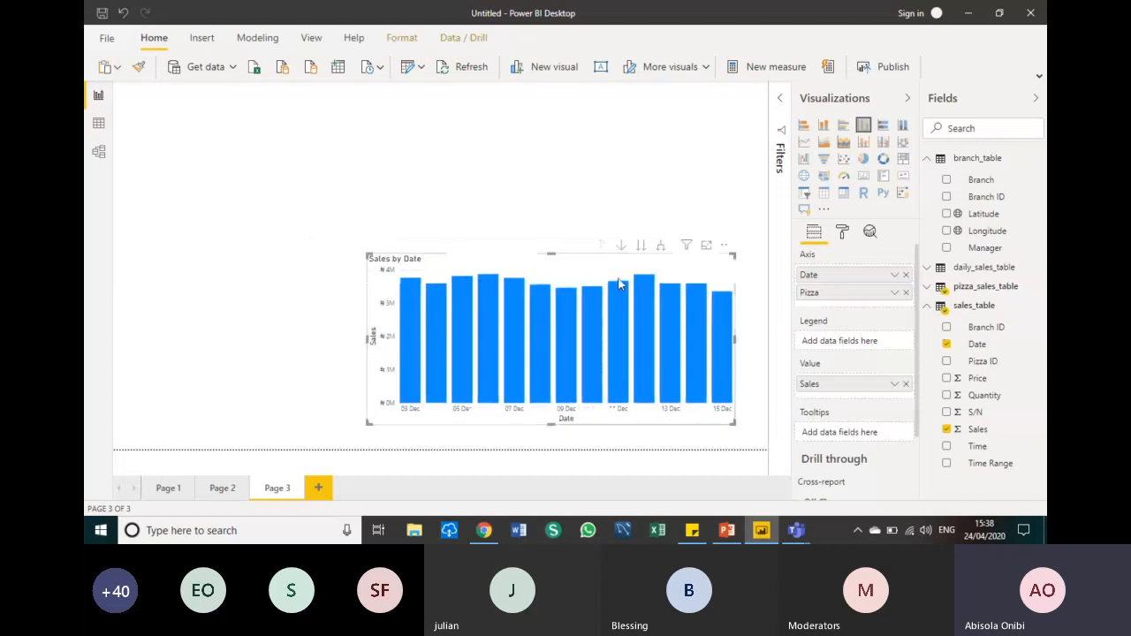
click(844, 233)
click(895, 390)
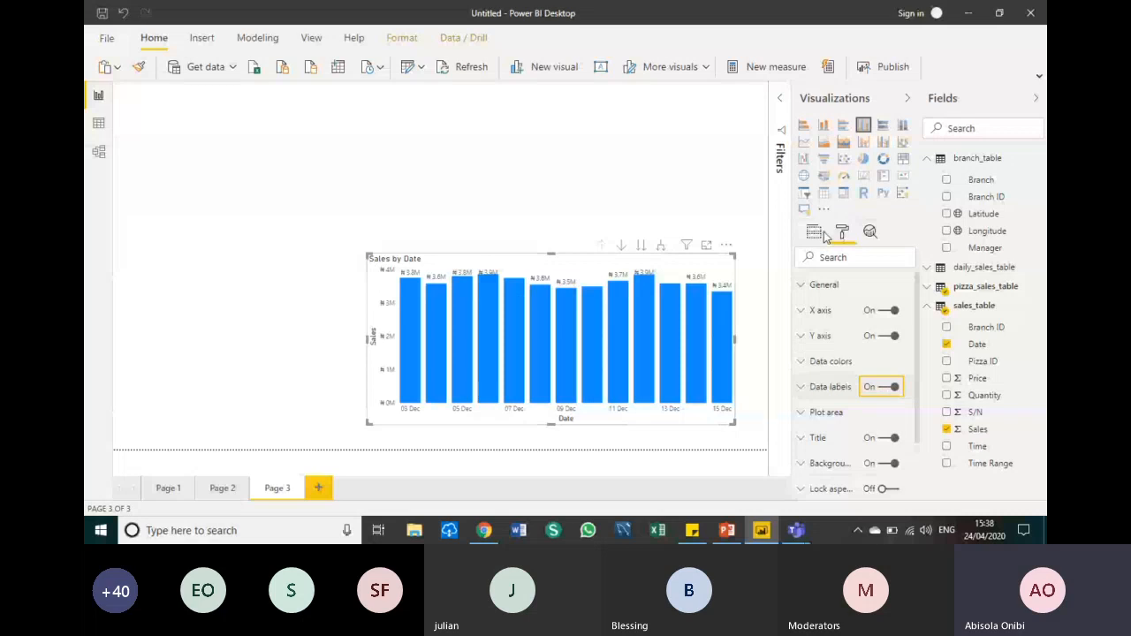
click(822, 231)
click(277, 339)
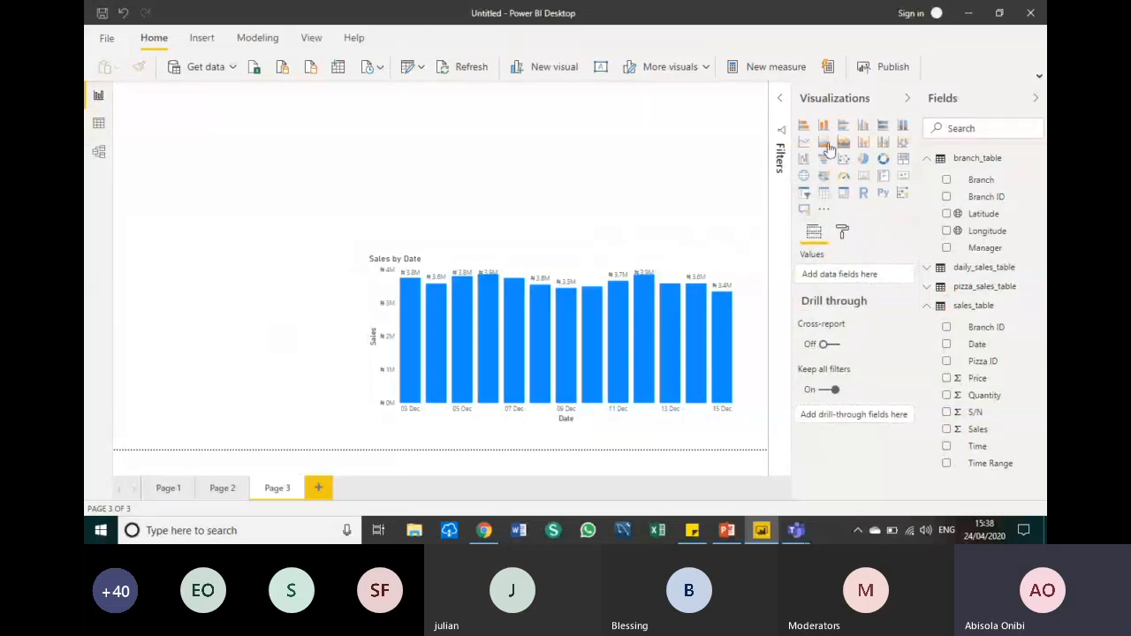
Insert a slicer and shape it into a wide, short strip above the column chart
click(804, 195)
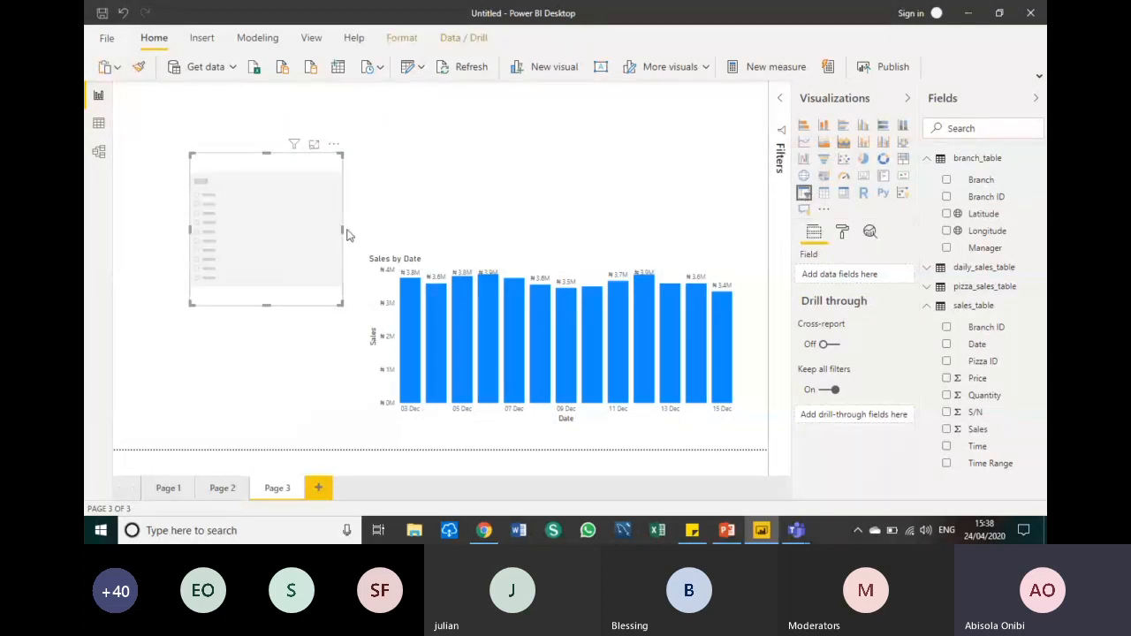
drag(343, 229, 545, 137)
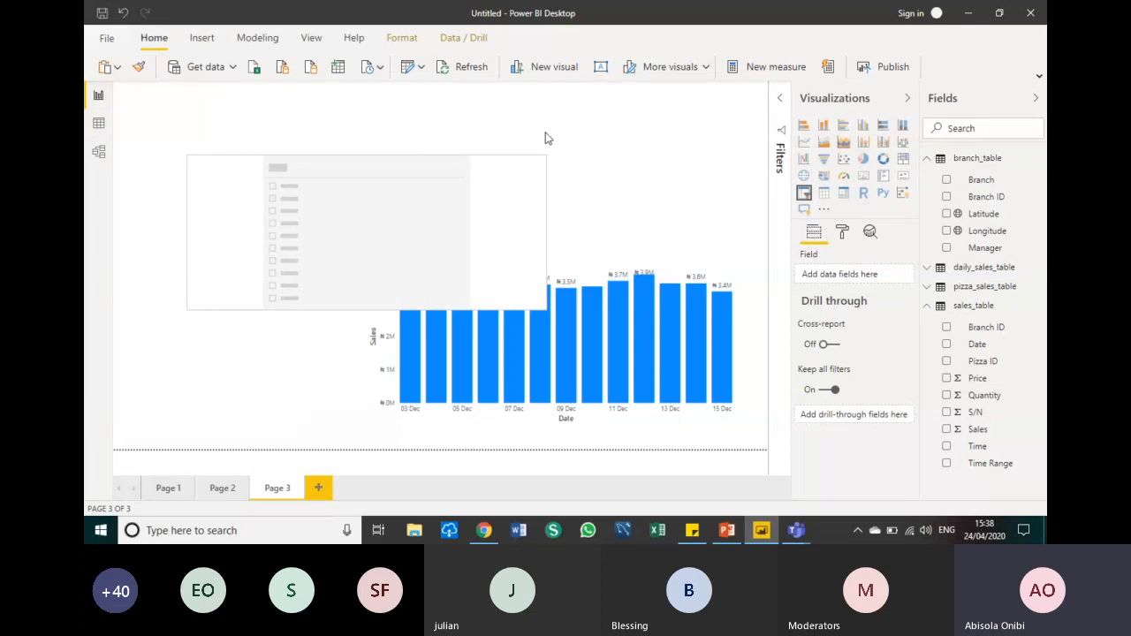
click(545, 137)
drag(475, 198, 485, 147)
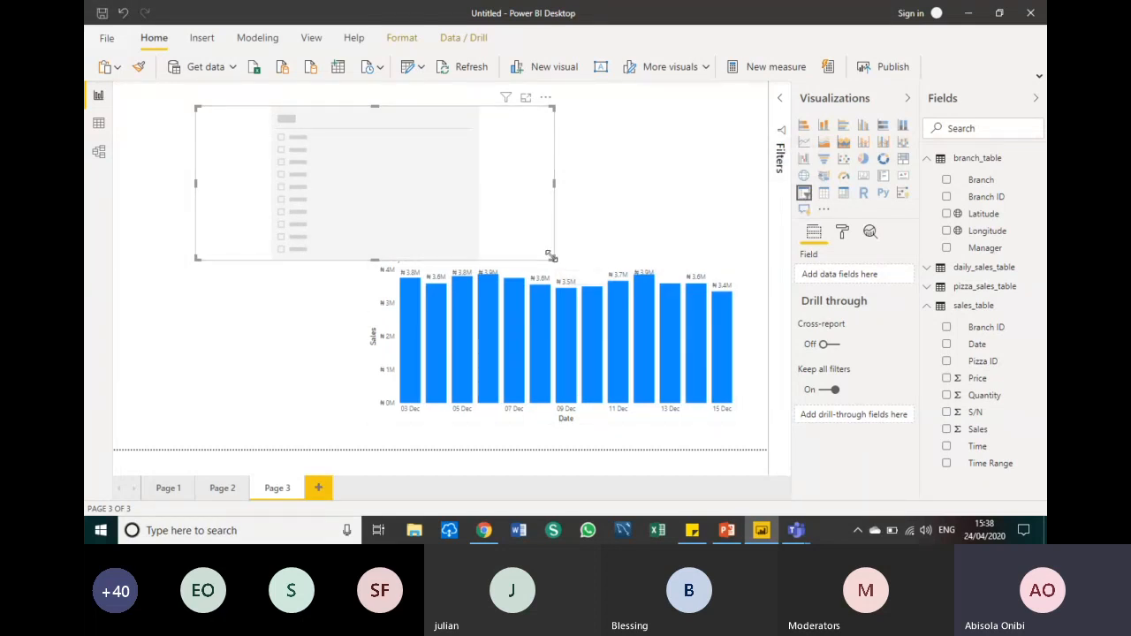
drag(552, 256, 698, 167)
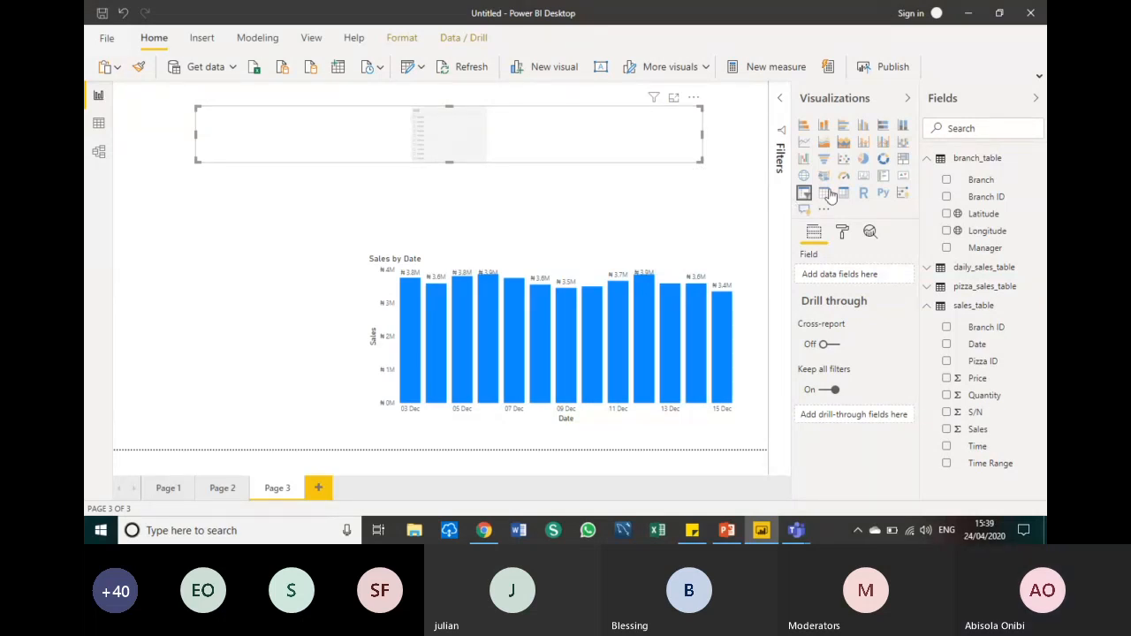
Assign Manager from branch_table to the slicer and make it tall enough to show the full list
right_click(948, 252)
click(671, 239)
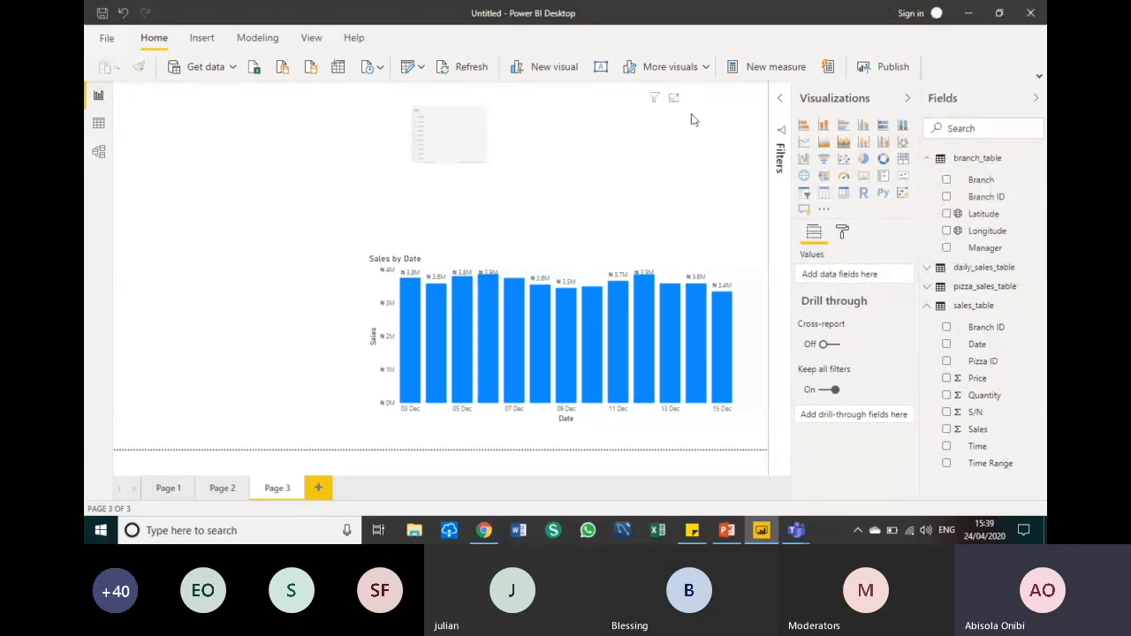
click(533, 126)
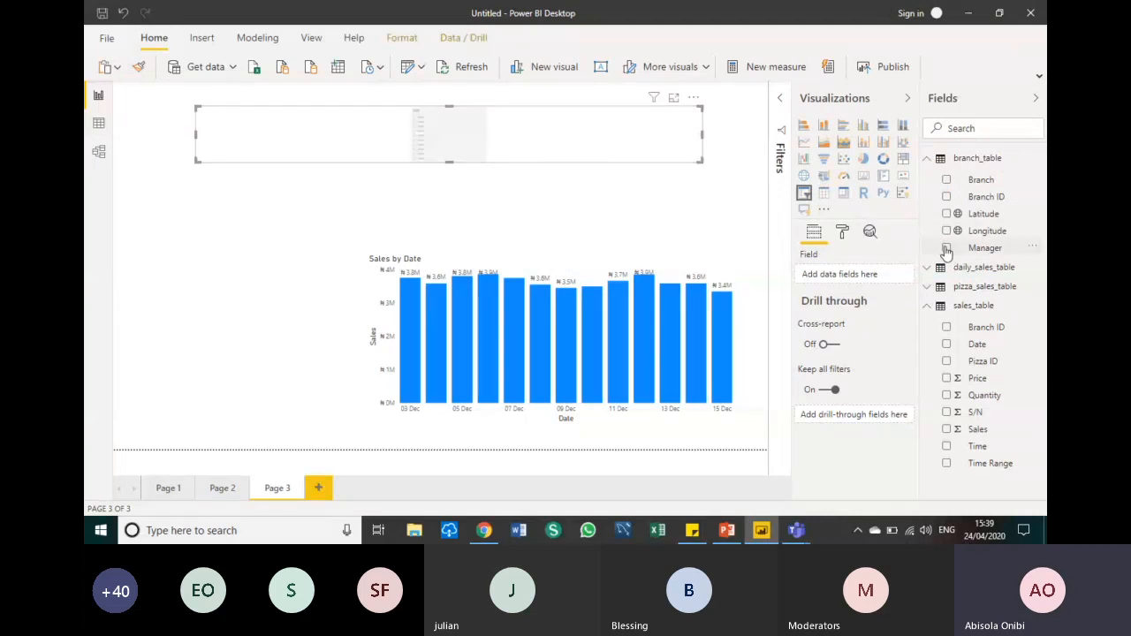
click(947, 249)
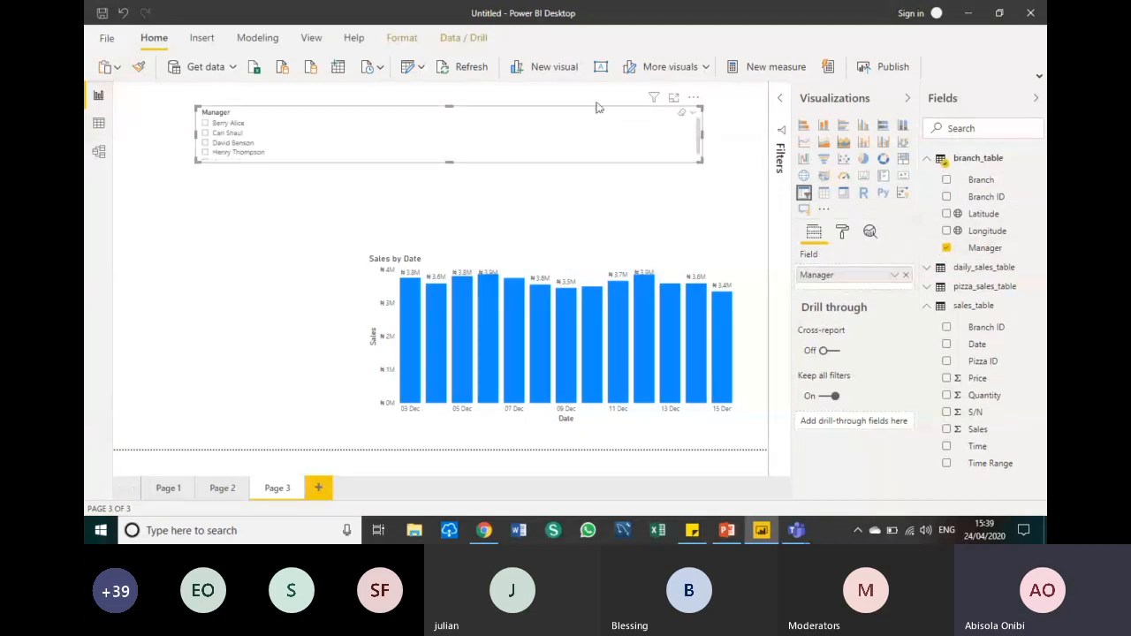
drag(451, 161, 451, 185)
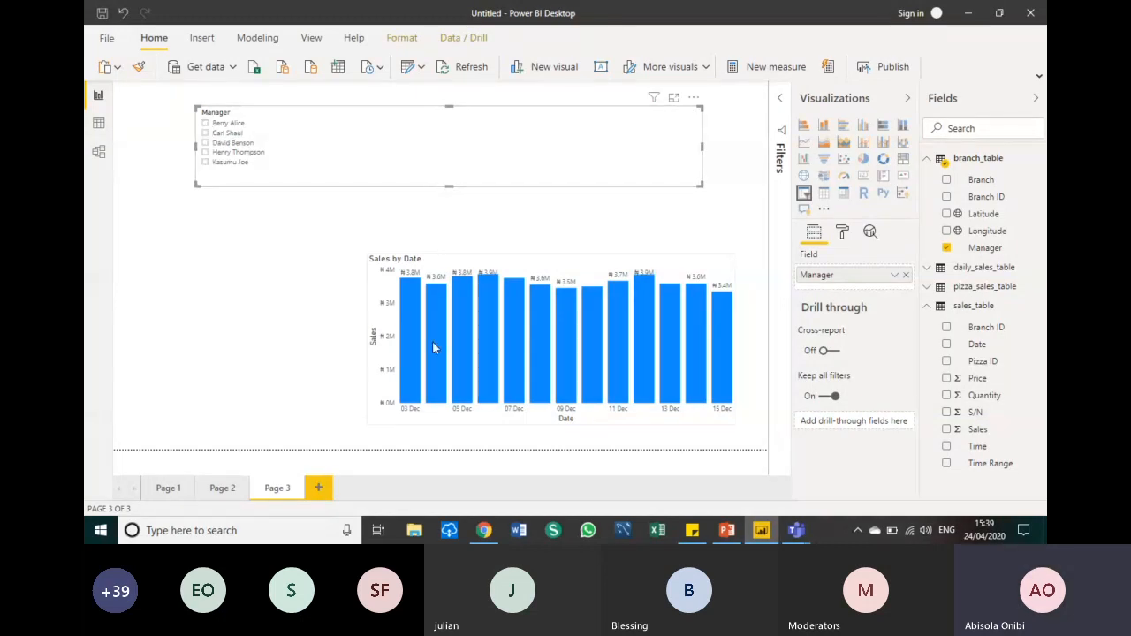
Test the Manager slicer on the Sales by Date chart with the first two managers, the second alone, and no selection
click(206, 124)
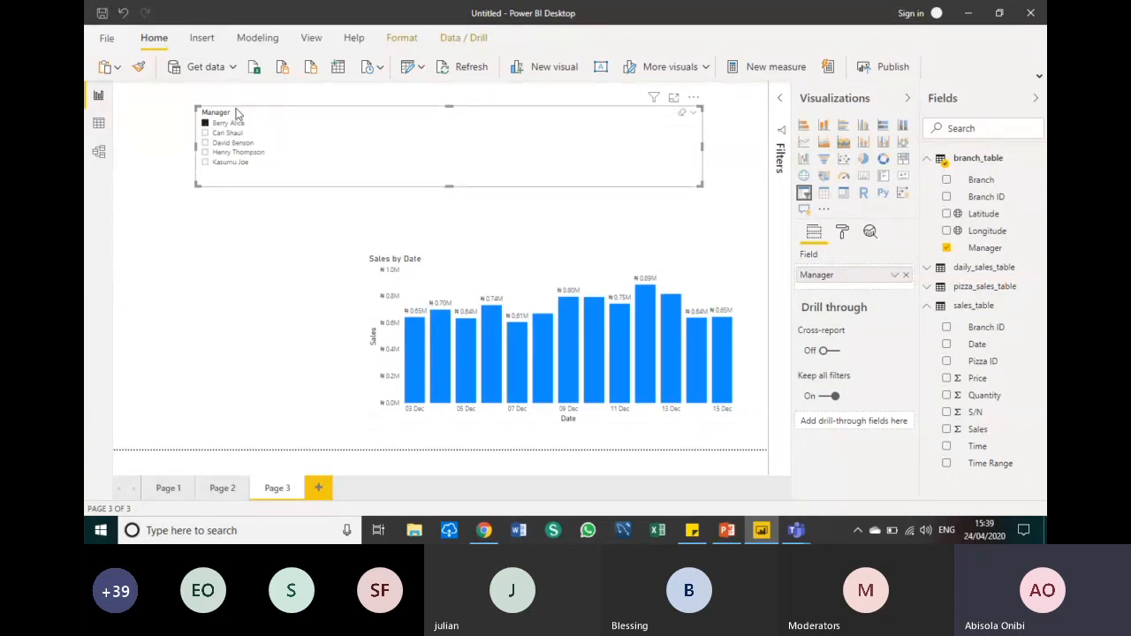
ctrl+click(212, 133)
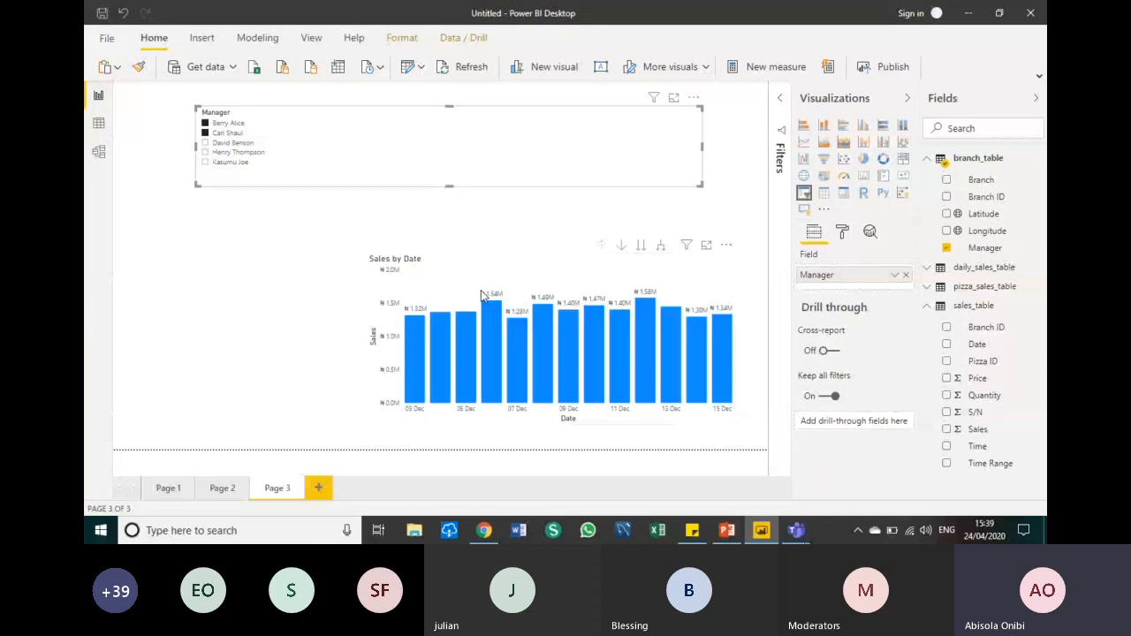
click(206, 134)
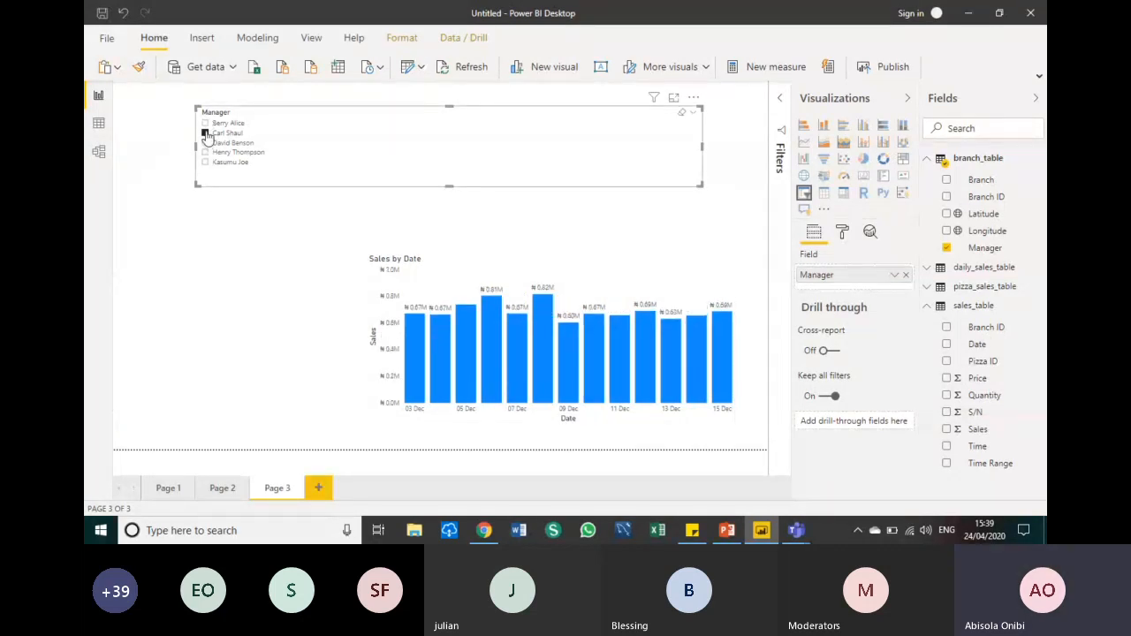
click(206, 133)
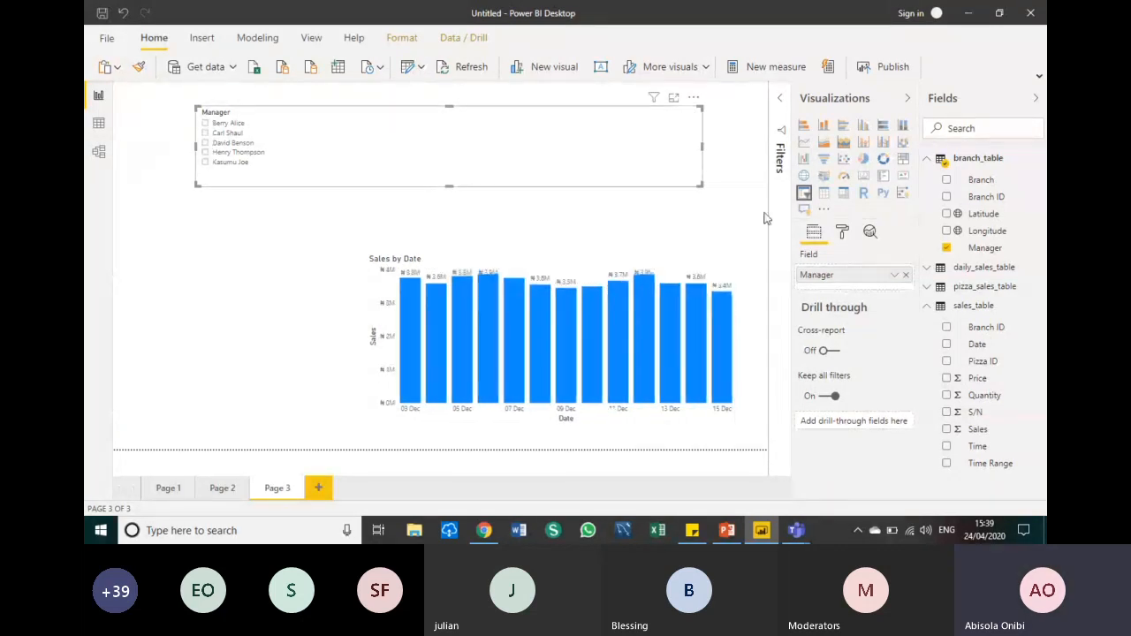
Set the Manager slicer's orientation to Horizontal
click(842, 232)
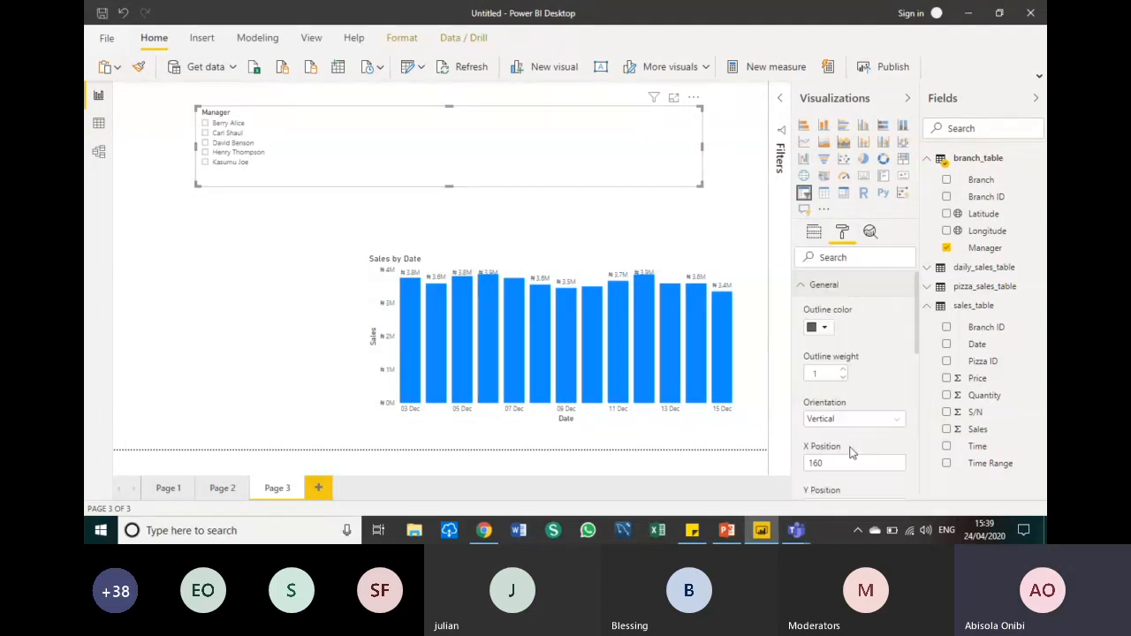
scroll(876, 431, down, 3)
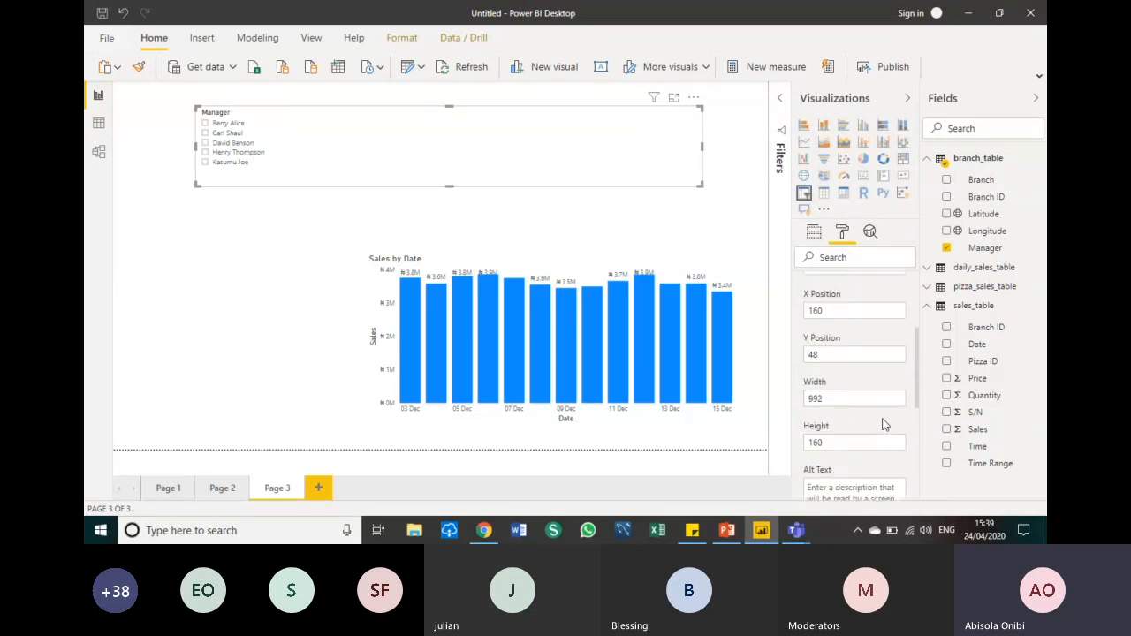
scroll(884, 423, down, 1)
scroll(883, 419, down, 2)
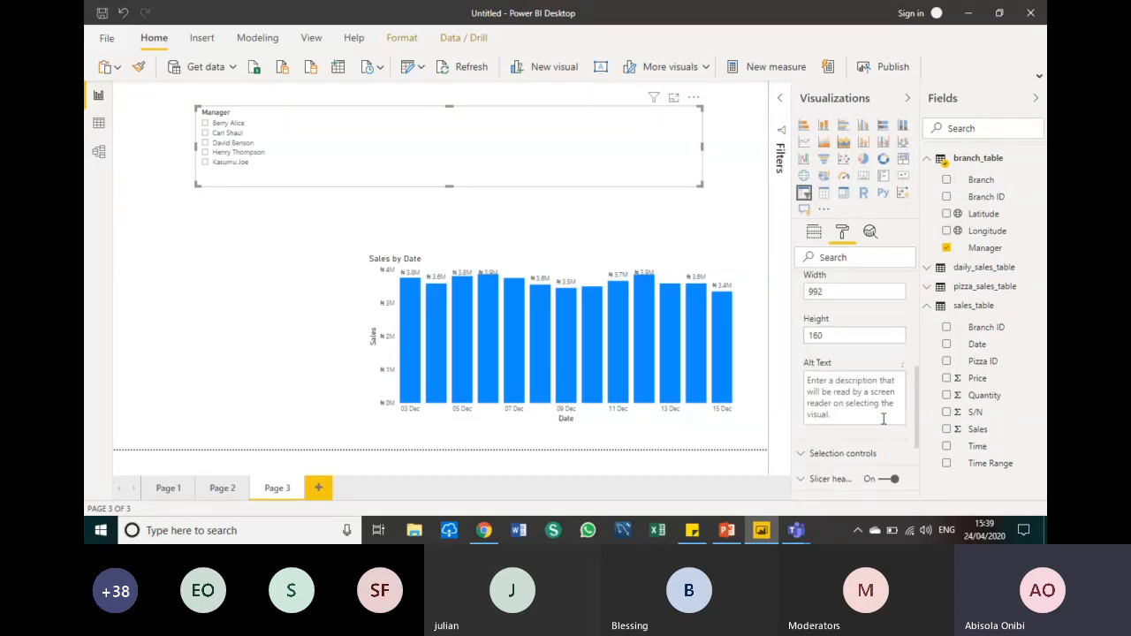
scroll(883, 419, up, 5)
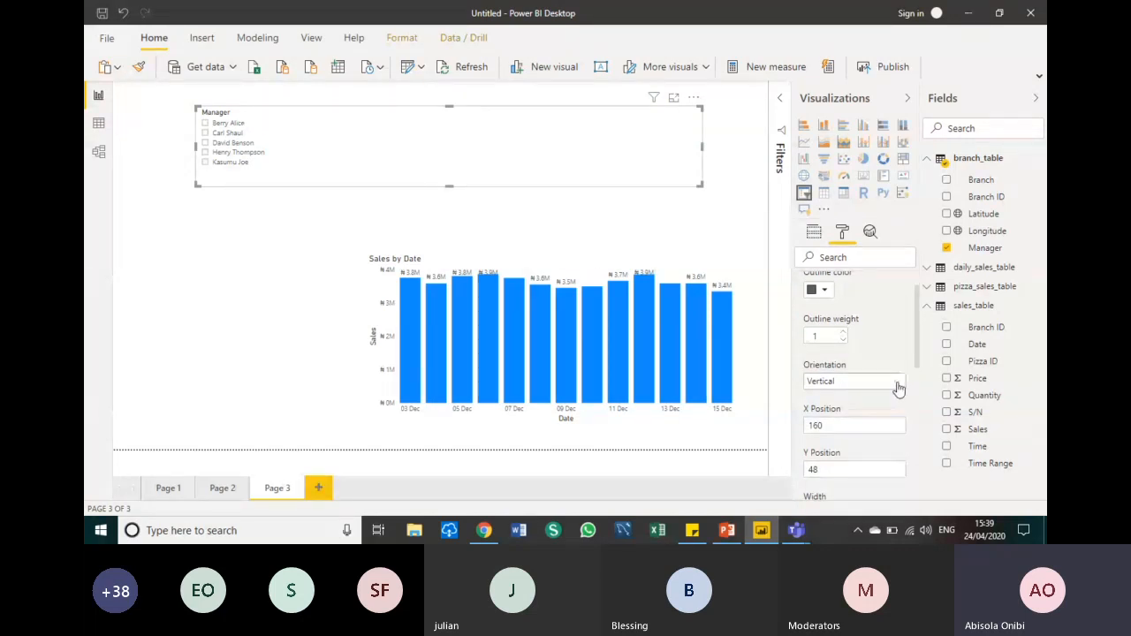
click(898, 387)
click(844, 415)
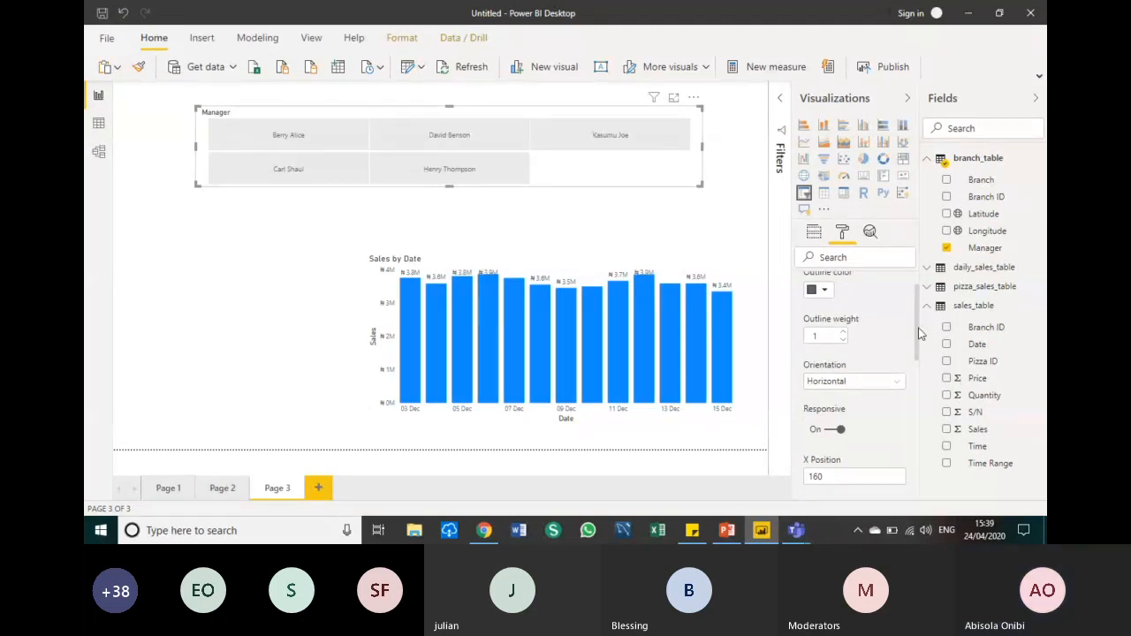
Collapse the slicer's General settings and resize the slicer so all manager tiles fit in a single row
right_click(923, 279)
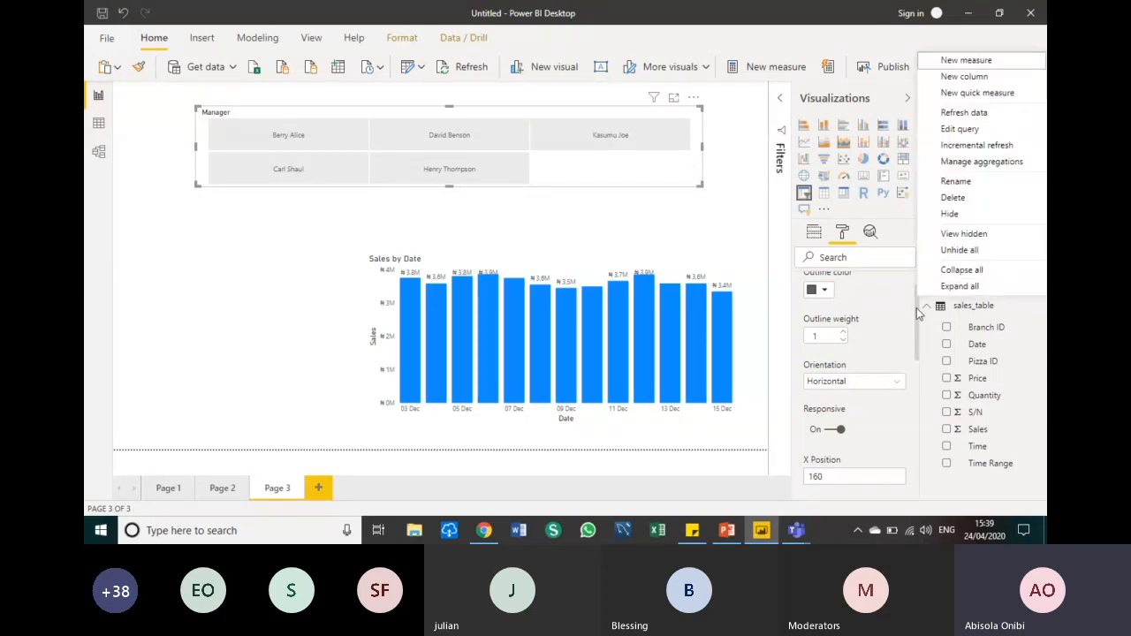
scroll(917, 307, up, 1)
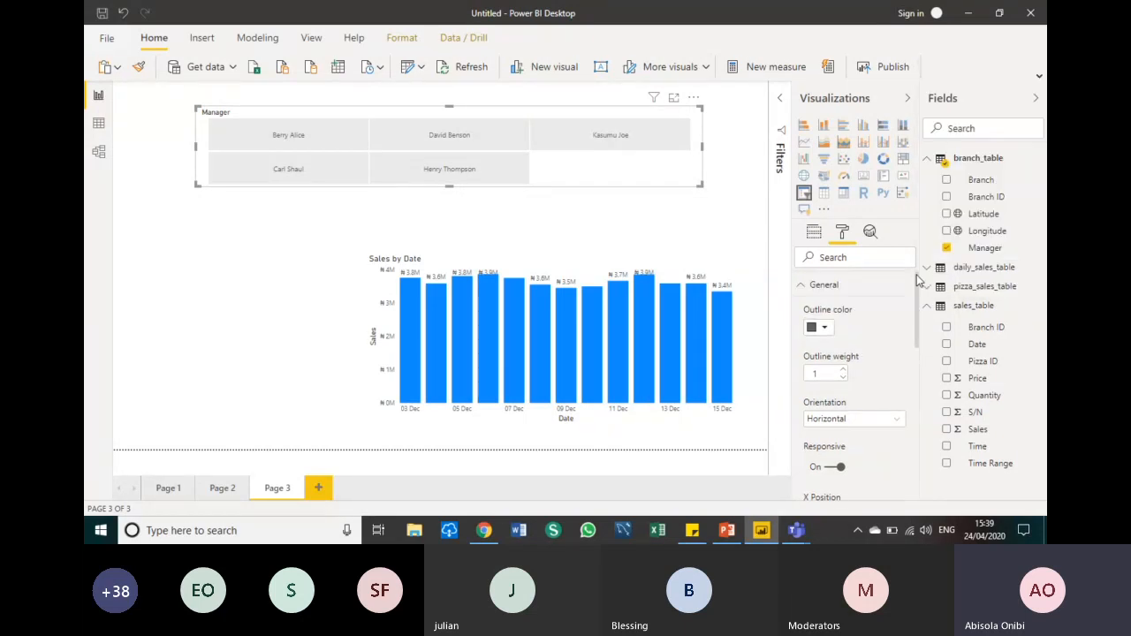
click(809, 290)
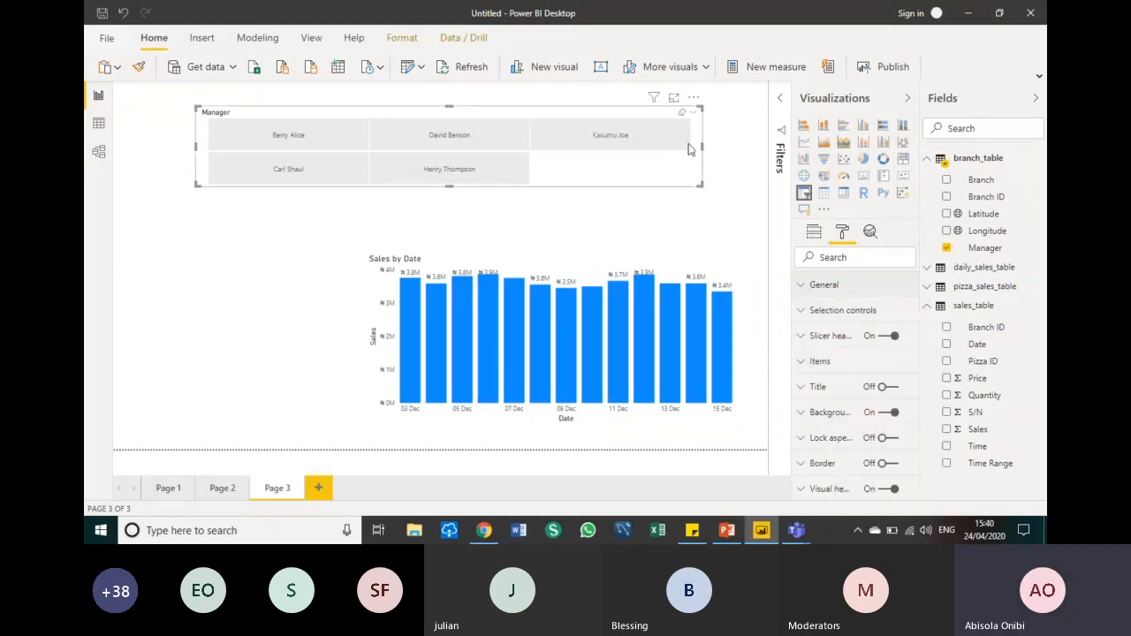
drag(703, 186, 704, 140)
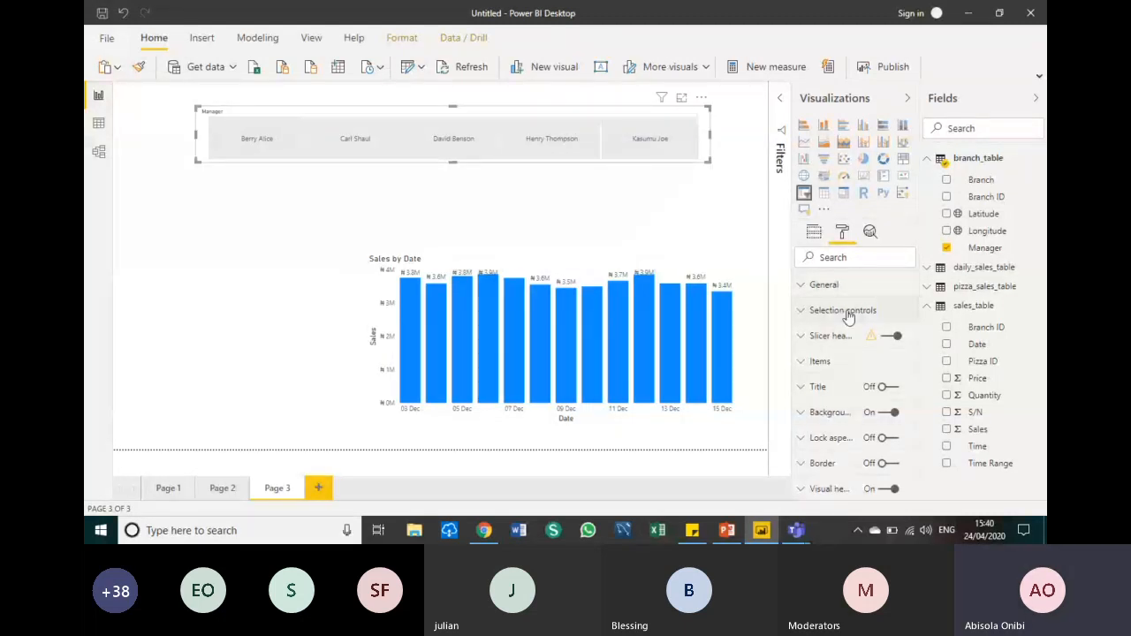
Insert a multi-row card showing Pizza from pizza_sales_table and Sales from sales_table
click(259, 205)
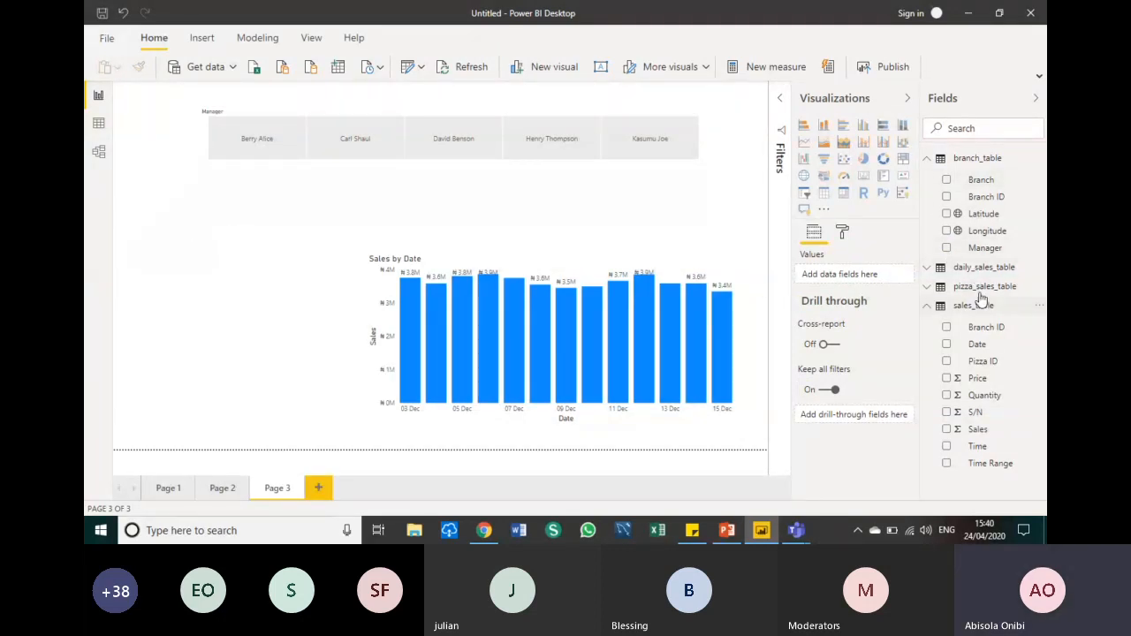
click(884, 176)
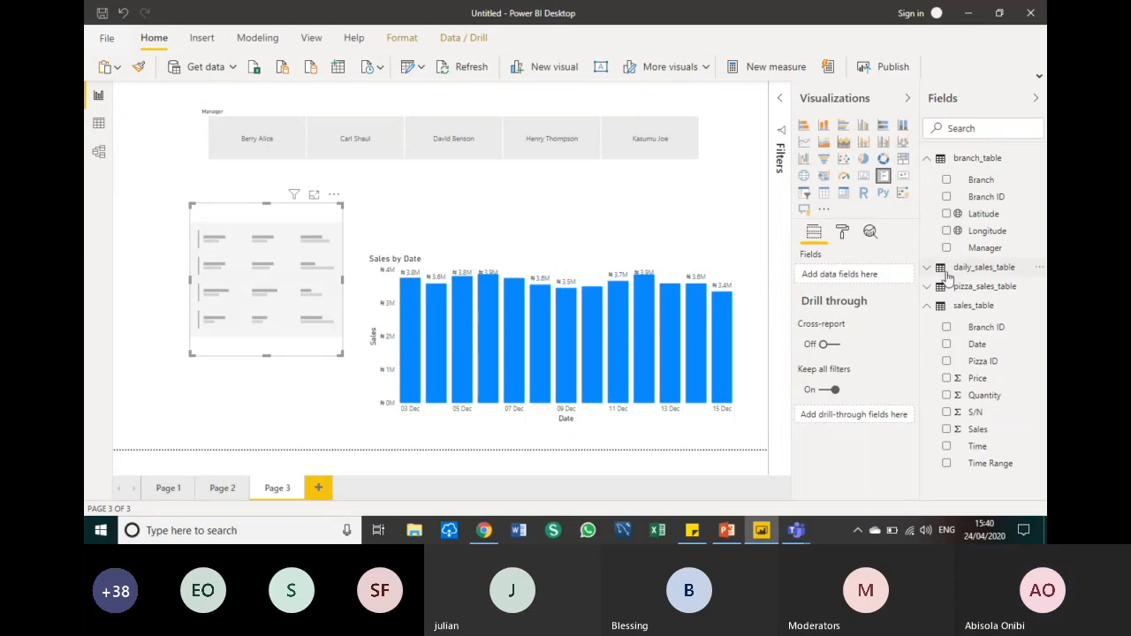
click(929, 307)
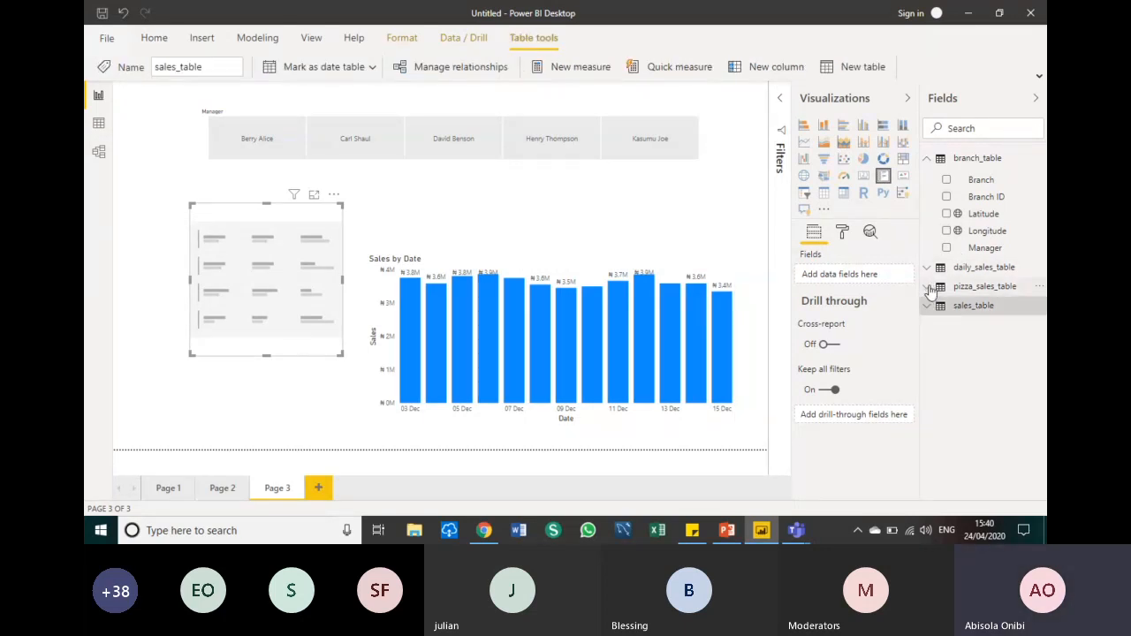
click(928, 286)
click(928, 287)
click(929, 288)
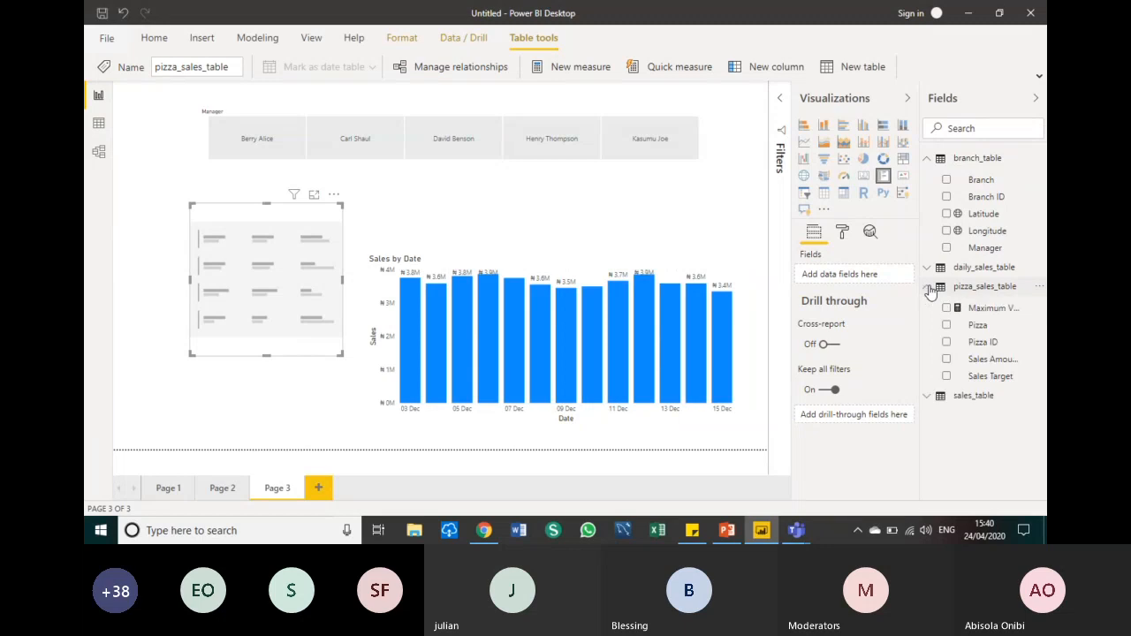
click(946, 325)
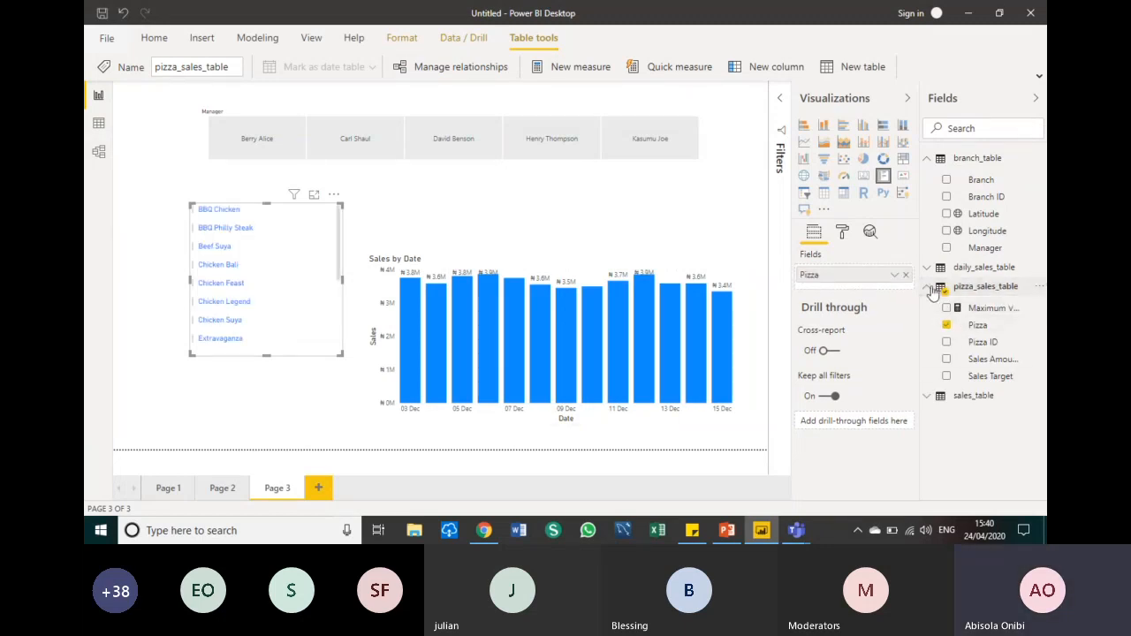
click(928, 289)
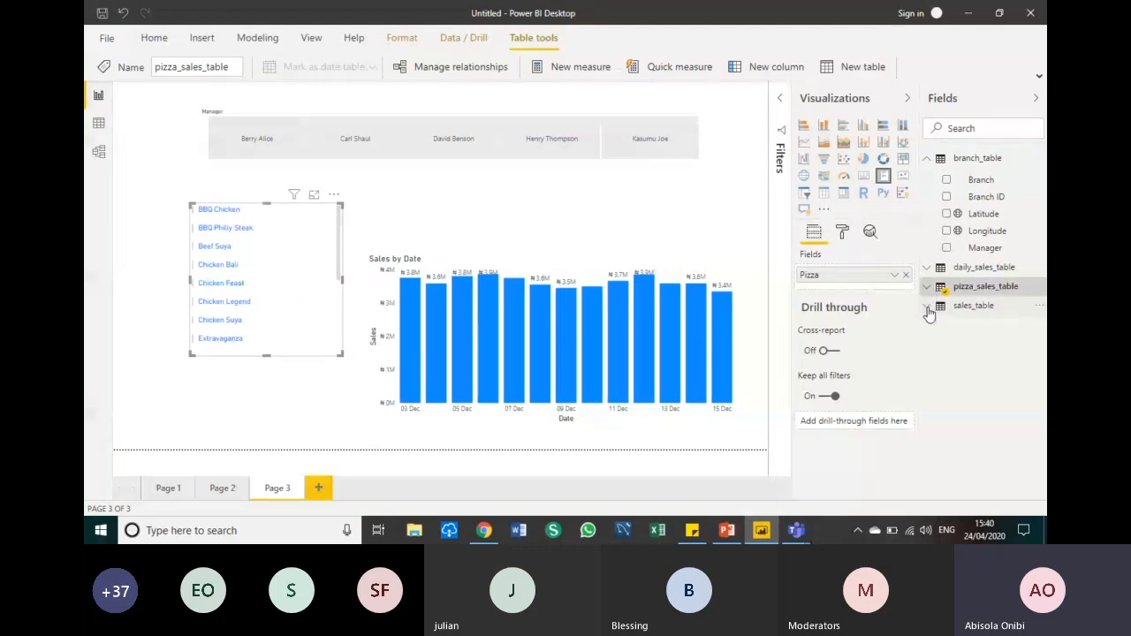
click(928, 306)
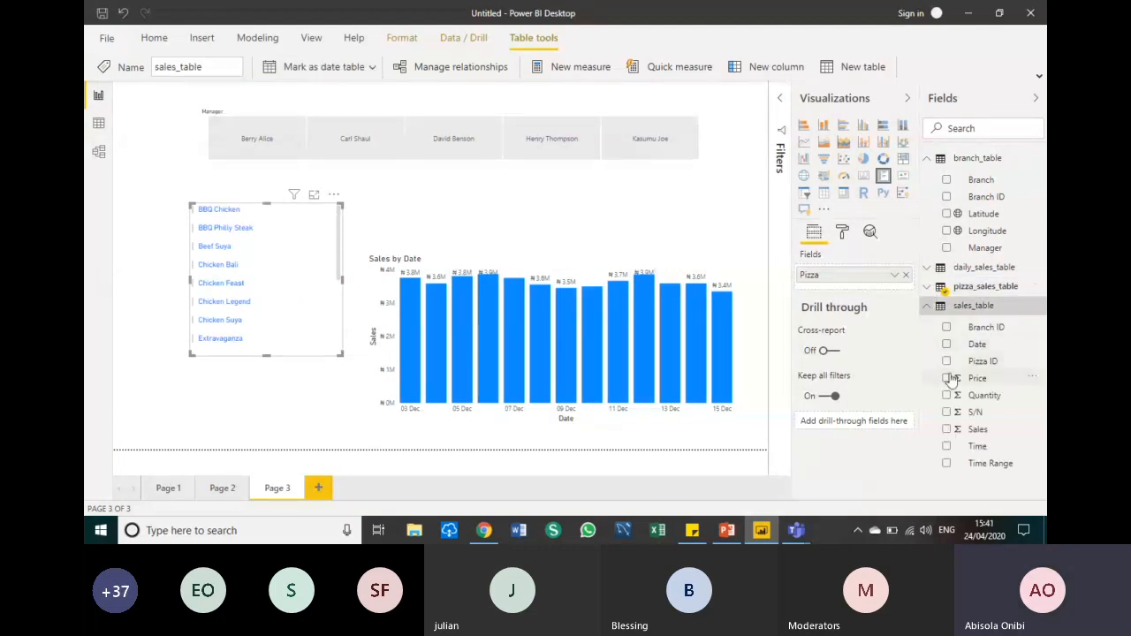
click(947, 430)
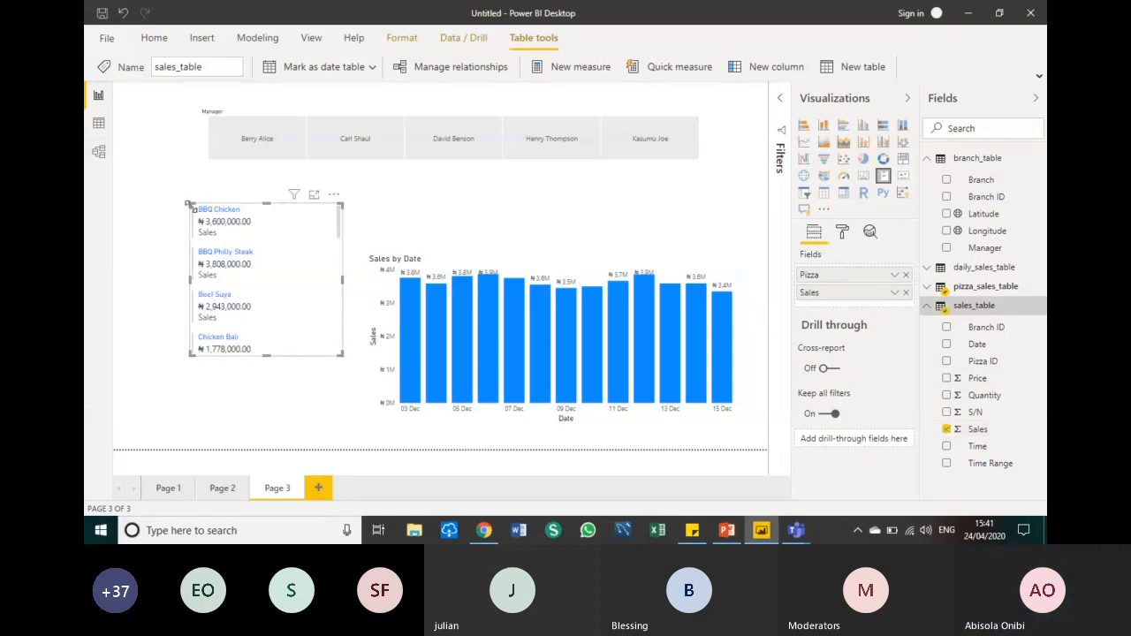
Reshape the multi-row card into a tall, narrow column near the page's left edge, below the Manager slicer
drag(183, 206, 140, 182)
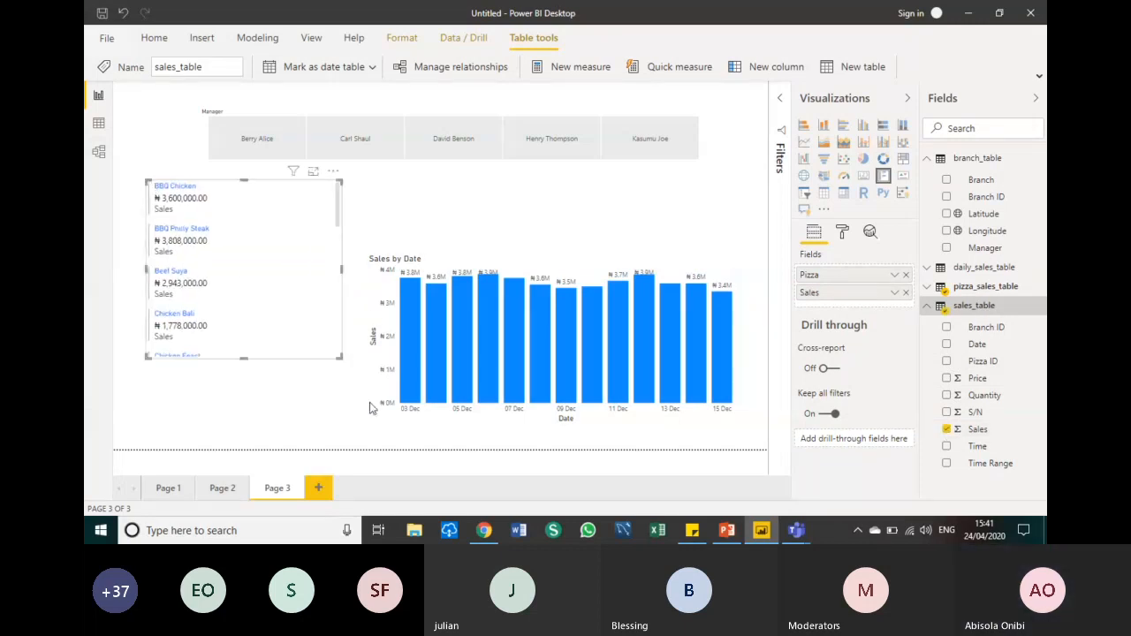
drag(337, 355, 275, 407)
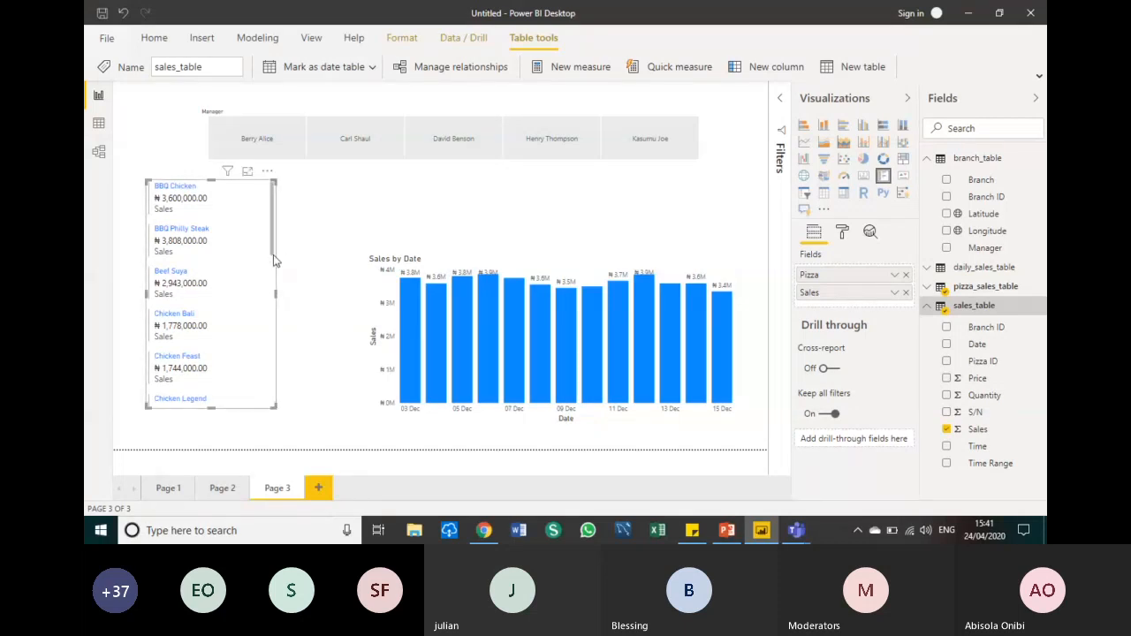
drag(273, 255, 294, 179)
click(296, 184)
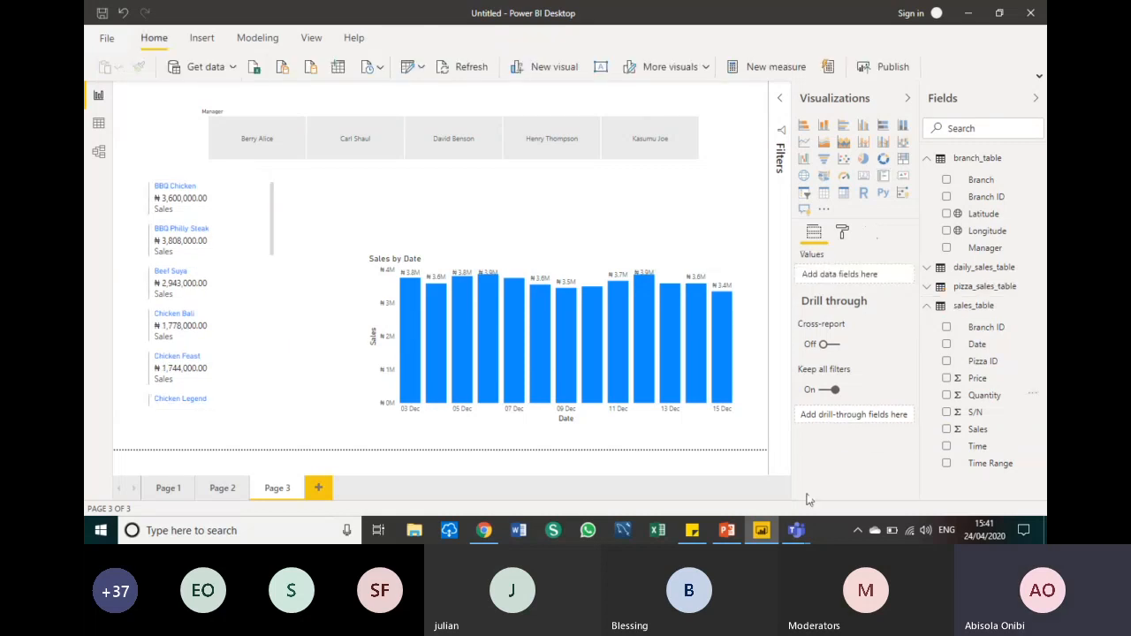
Add Quantity from sales_table to the multi-row card
click(247, 303)
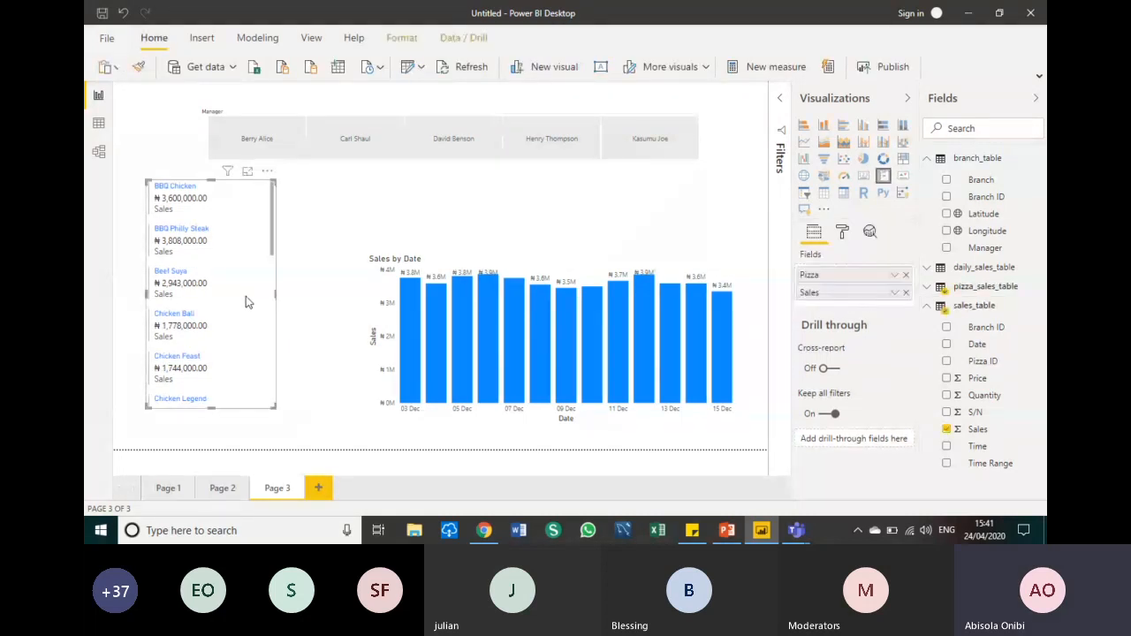
click(947, 396)
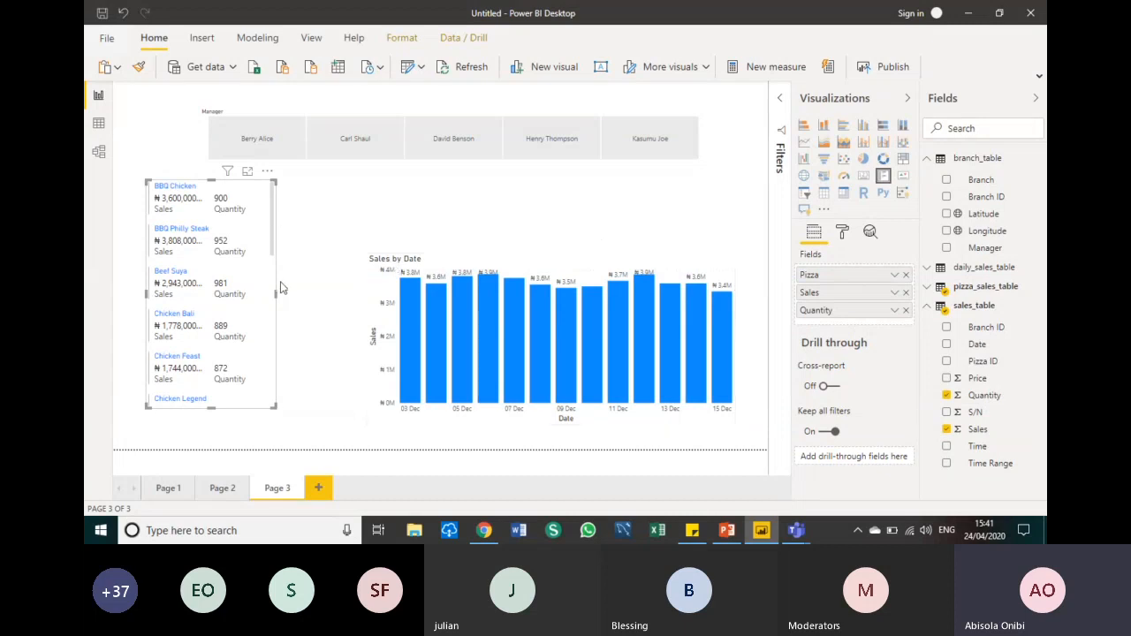
drag(249, 304, 277, 302)
click(278, 301)
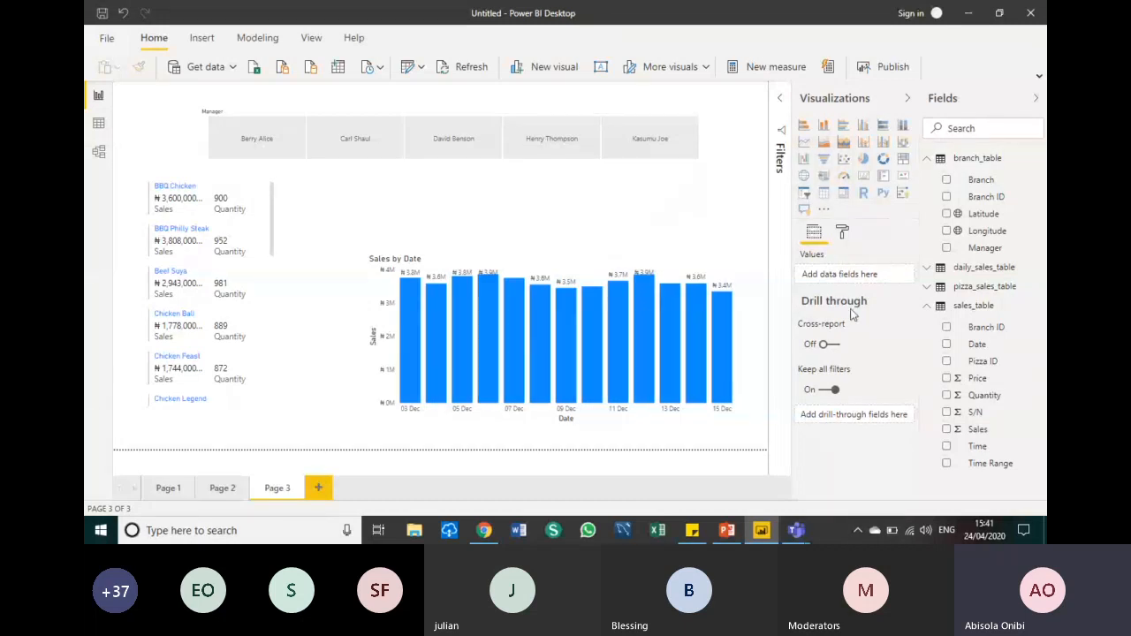
Test the third manager's tile on the card and column chart, clear the selection, and leave the slicer selected
click(457, 155)
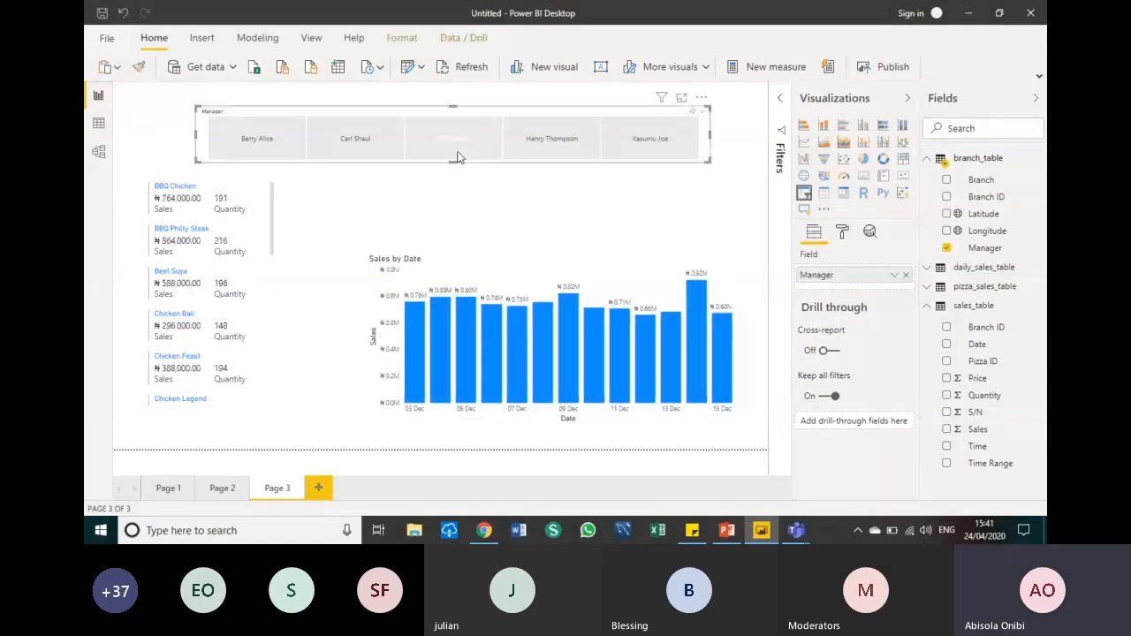
click(458, 155)
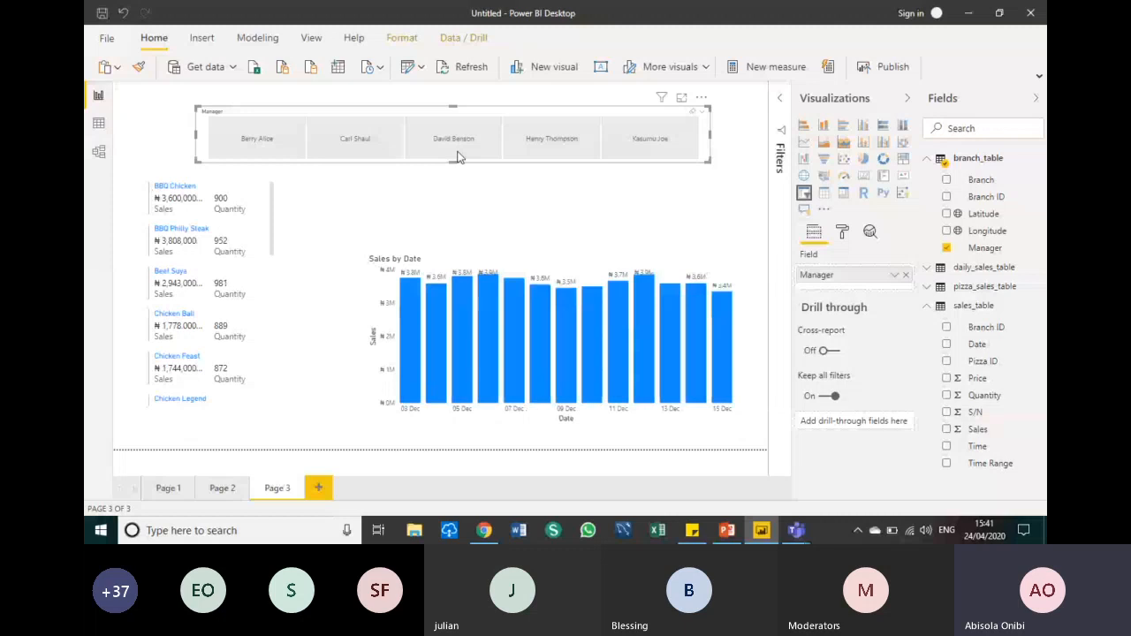
click(457, 155)
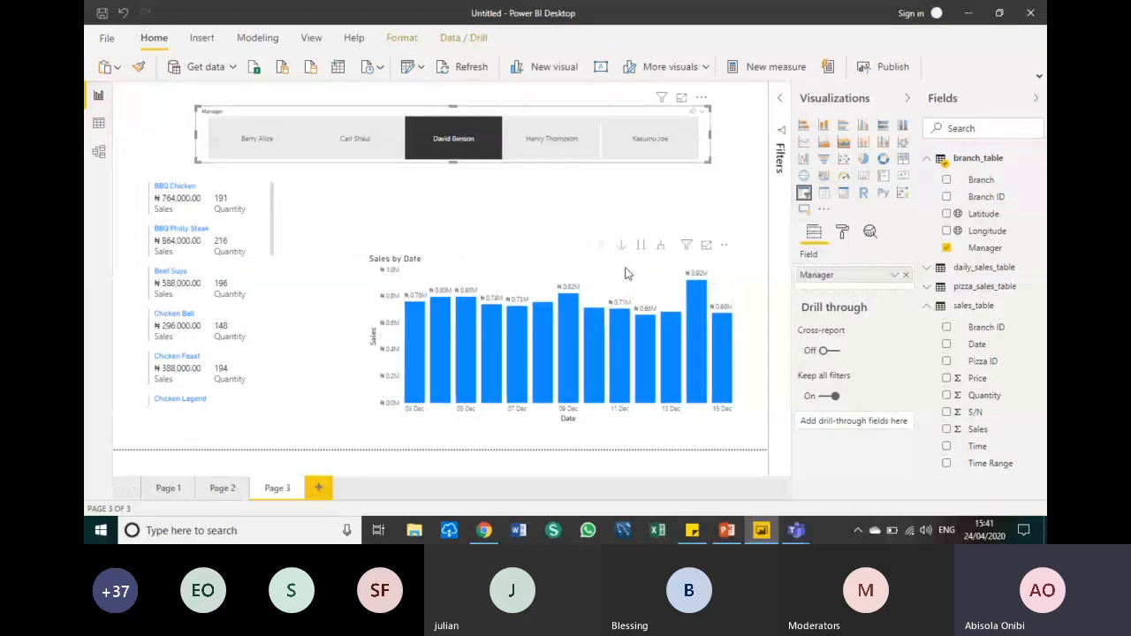
click(481, 275)
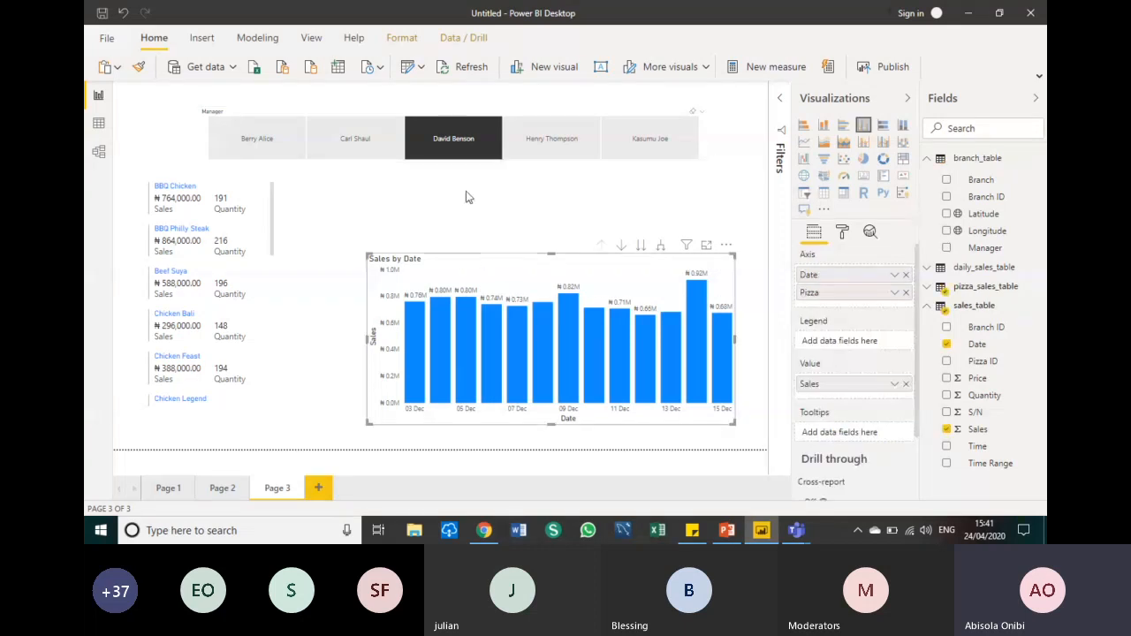
click(461, 157)
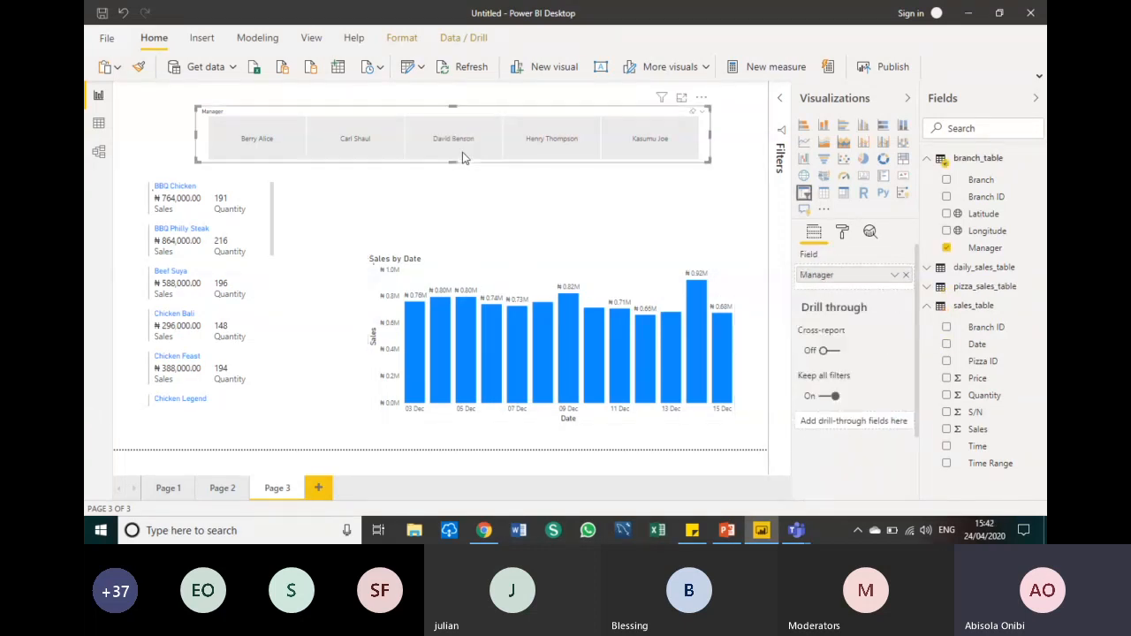
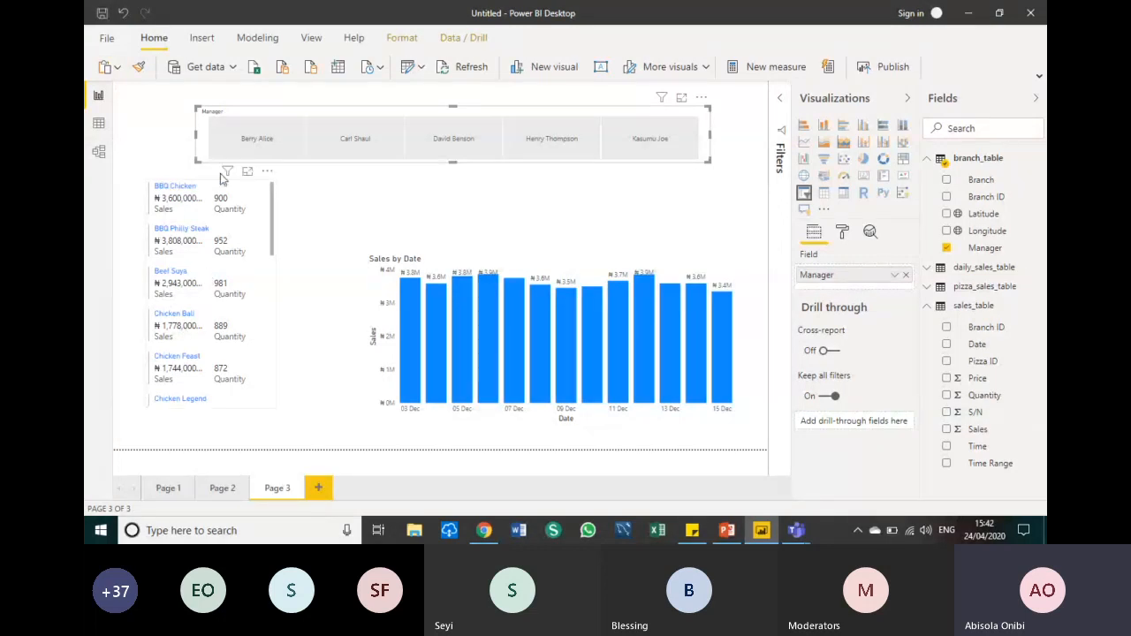
click(522, 216)
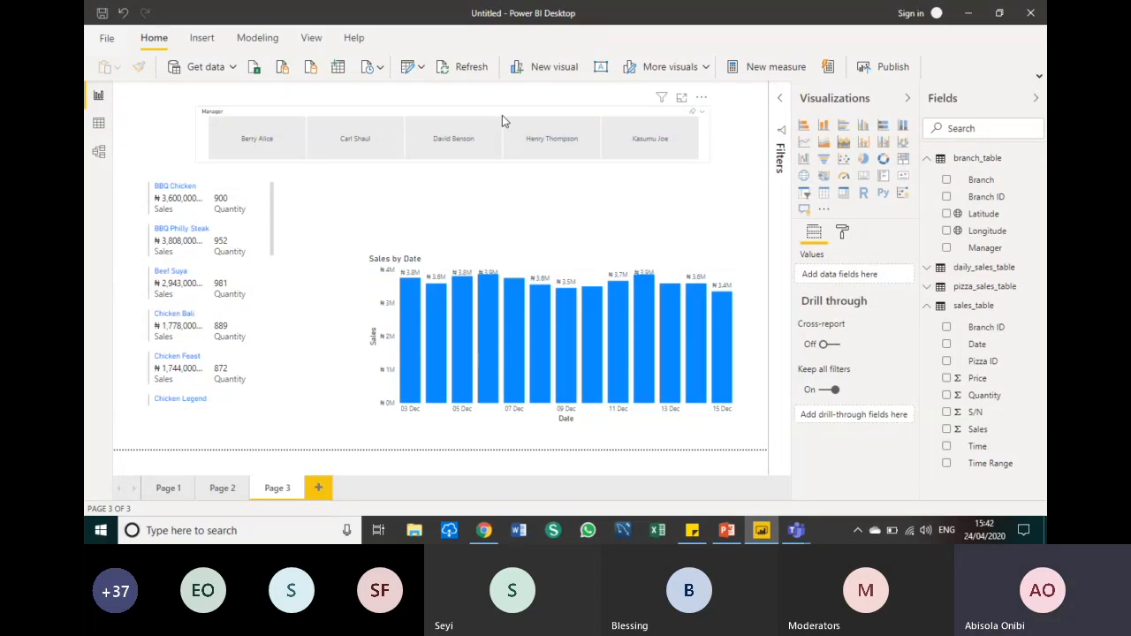
click(502, 115)
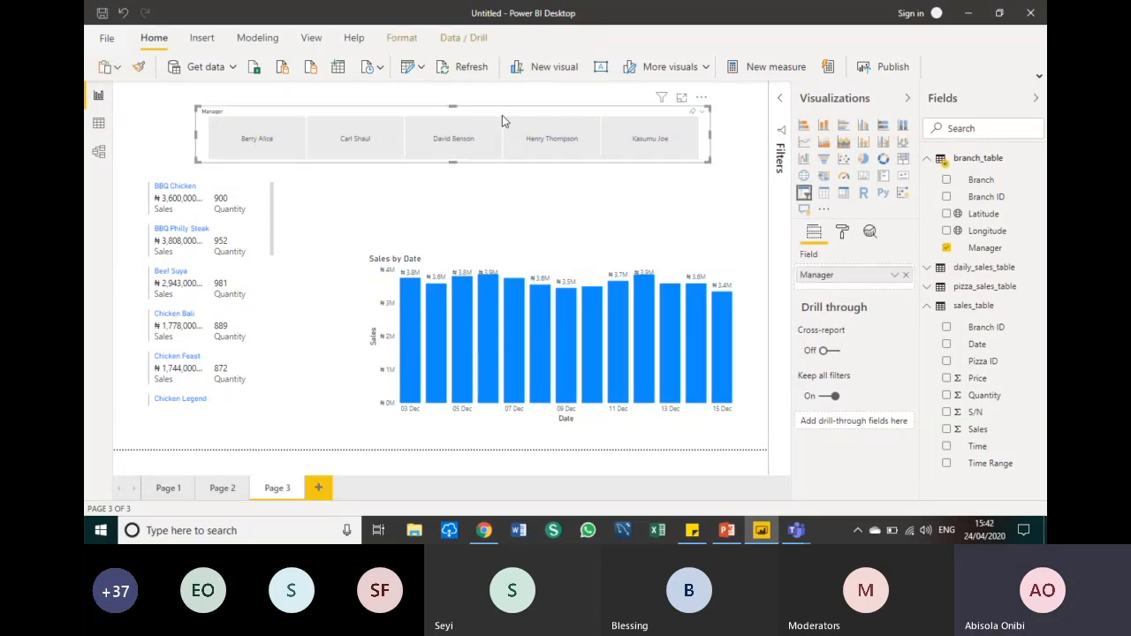
Set the Manager slicer's interaction with the Sales by Date column chart to None and test it with the third manager's tile
click(393, 44)
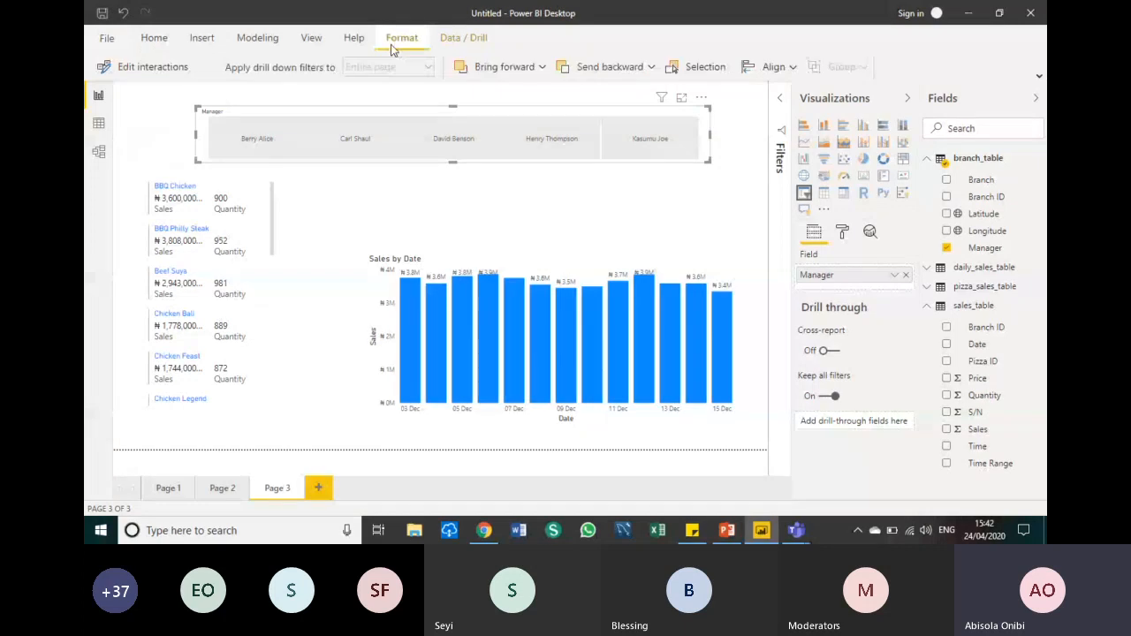
click(152, 66)
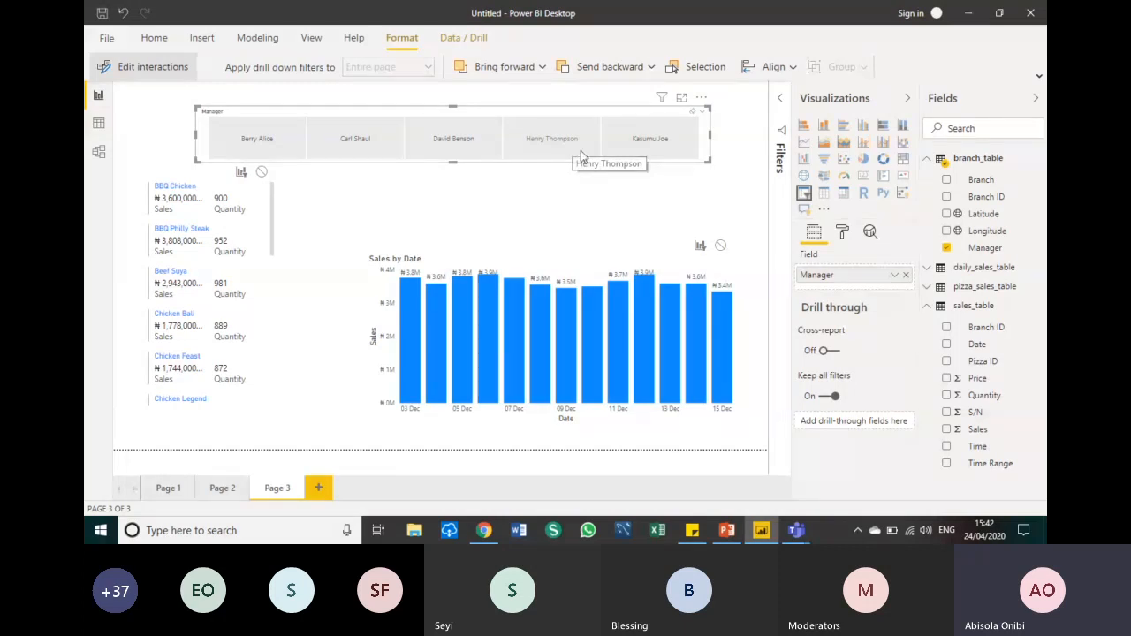
click(721, 248)
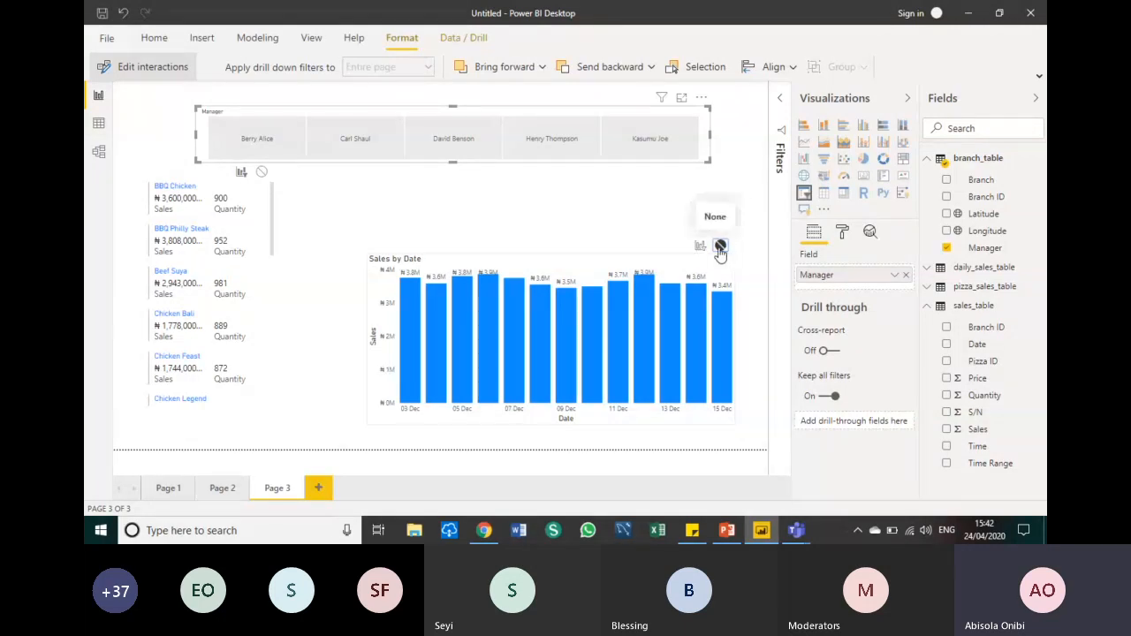
click(150, 66)
click(472, 131)
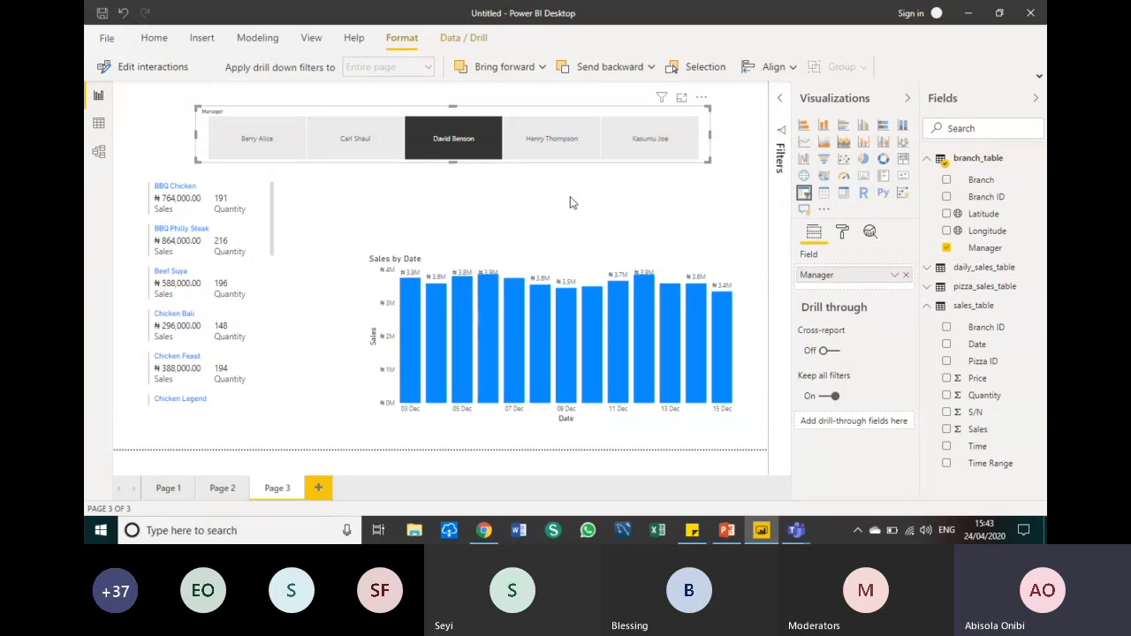
click(471, 137)
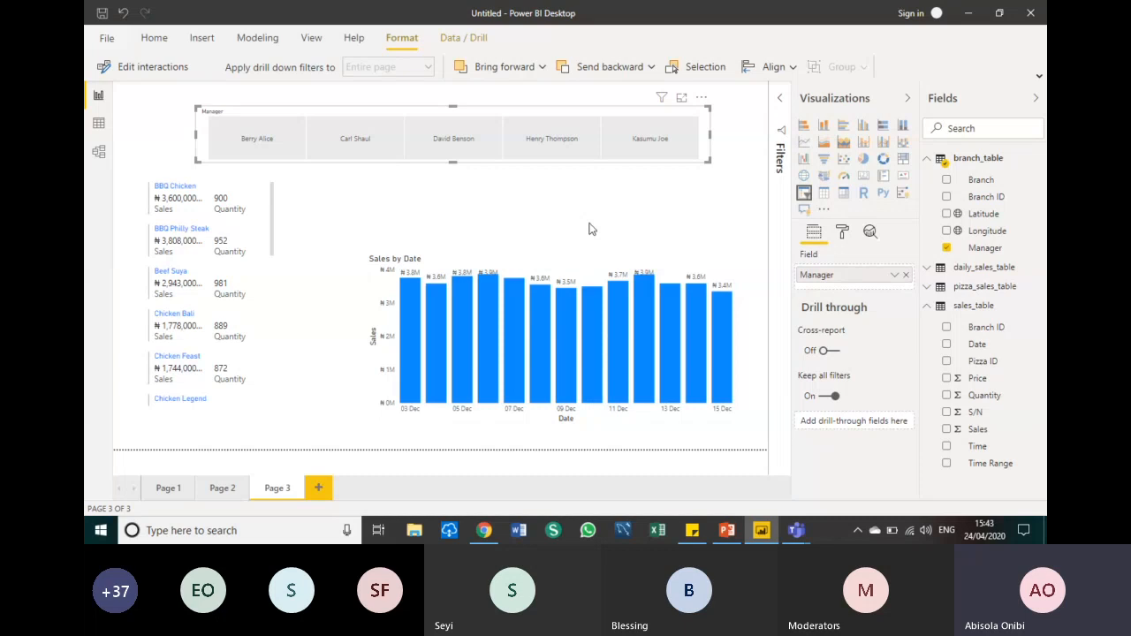
Add a fourth report page and insert an enlarged line chart around the middle of it
click(320, 489)
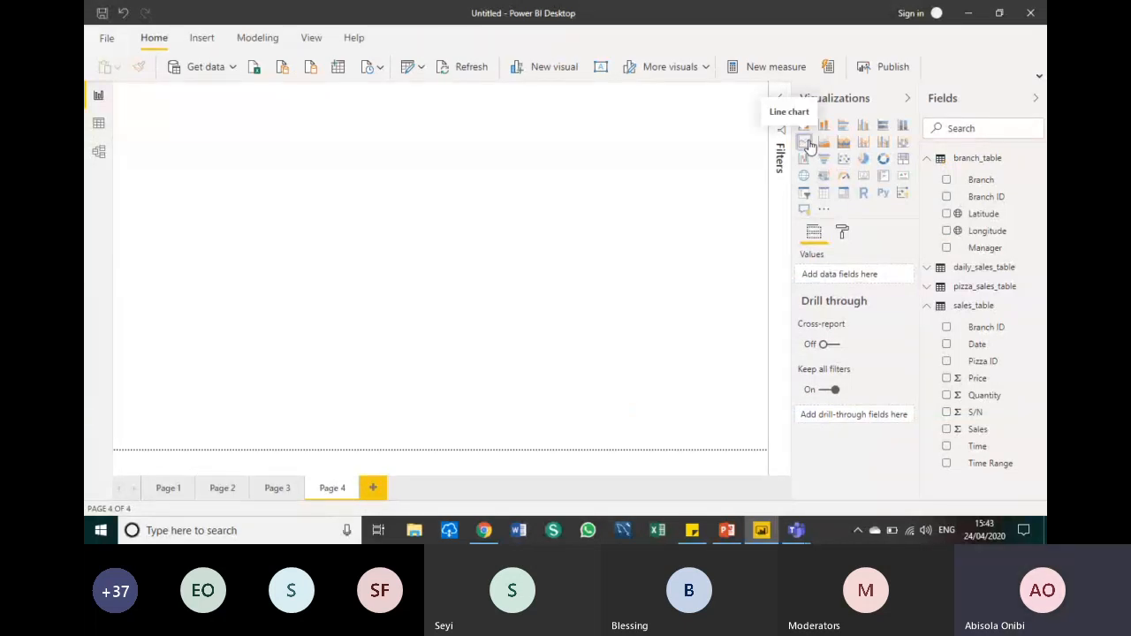
click(805, 142)
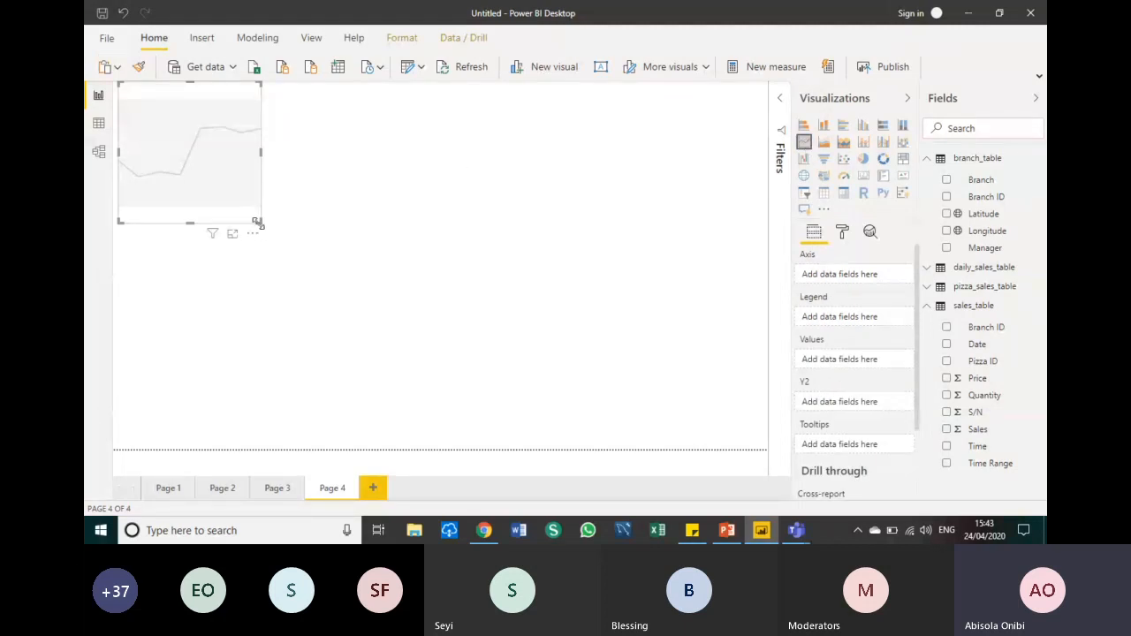
drag(257, 223, 581, 352)
drag(614, 210, 638, 177)
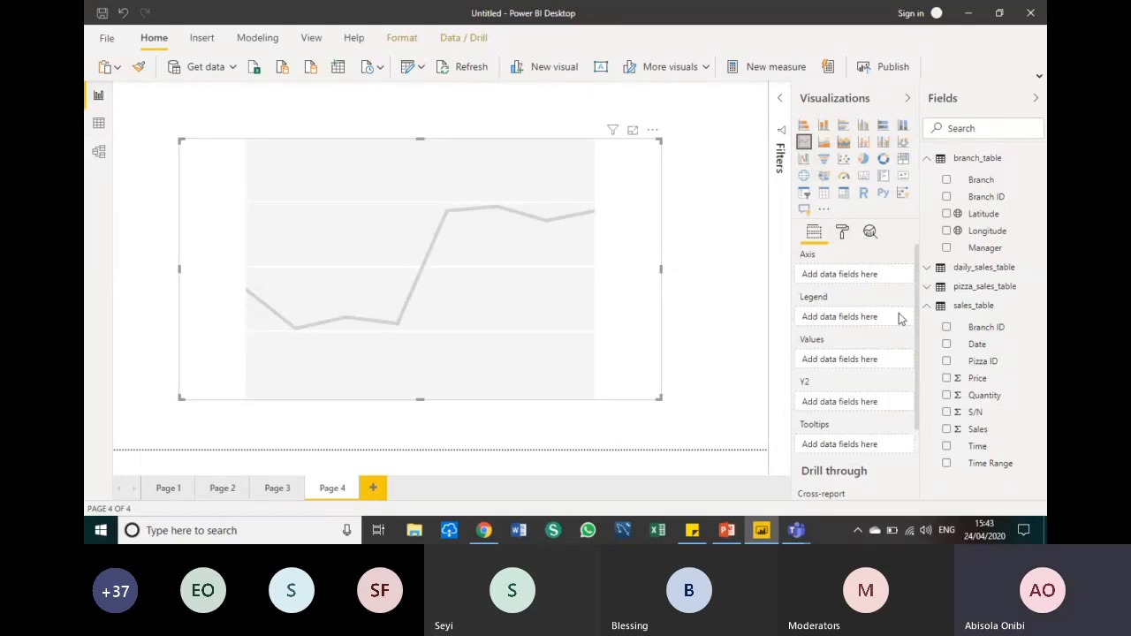
Put Time from sales_table on the line chart's axis and Sales in its values
click(946, 446)
click(927, 159)
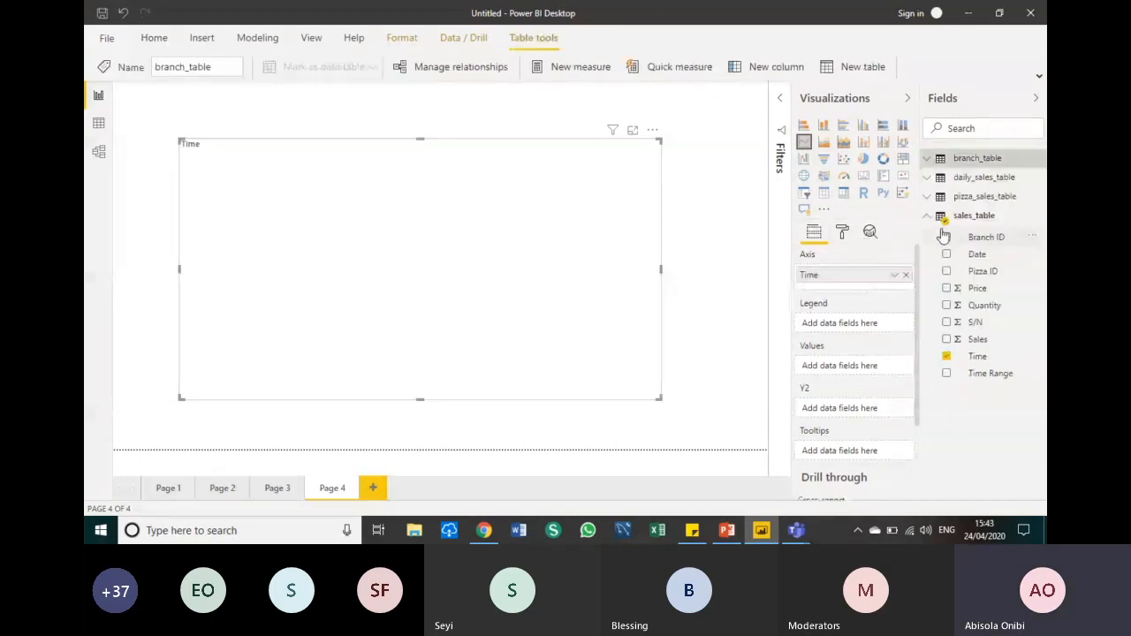
right_click(951, 339)
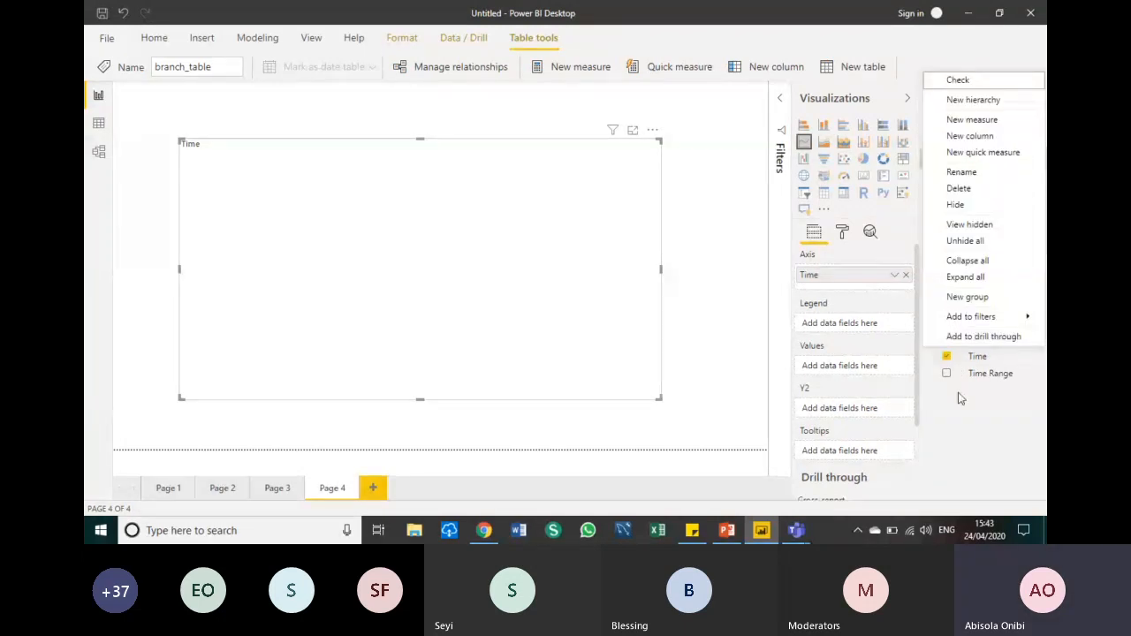
click(947, 449)
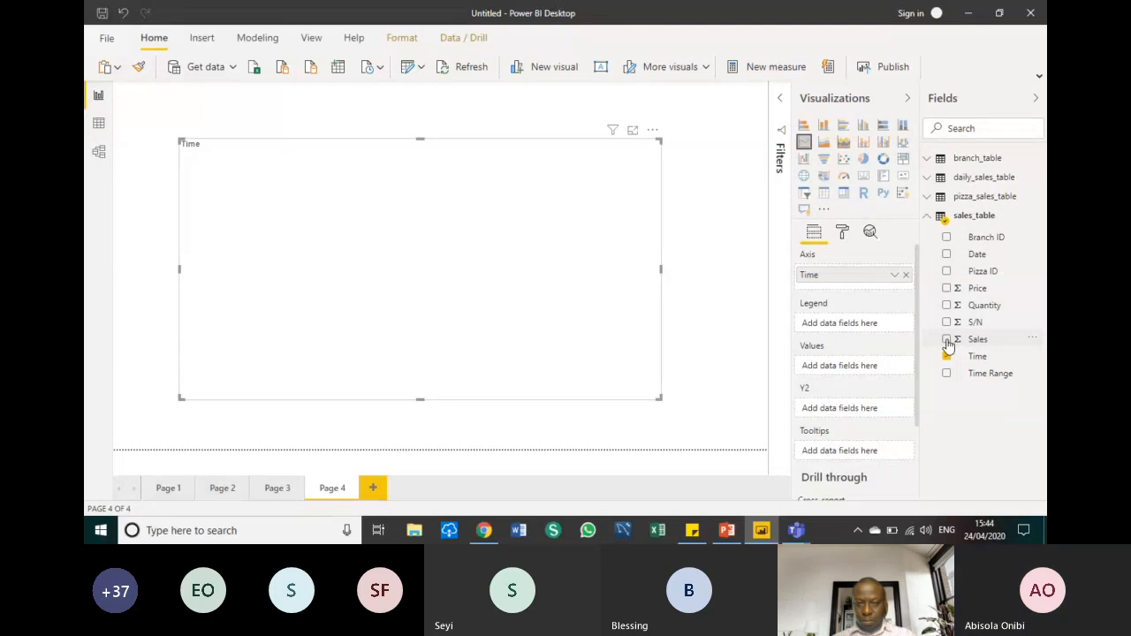
click(947, 340)
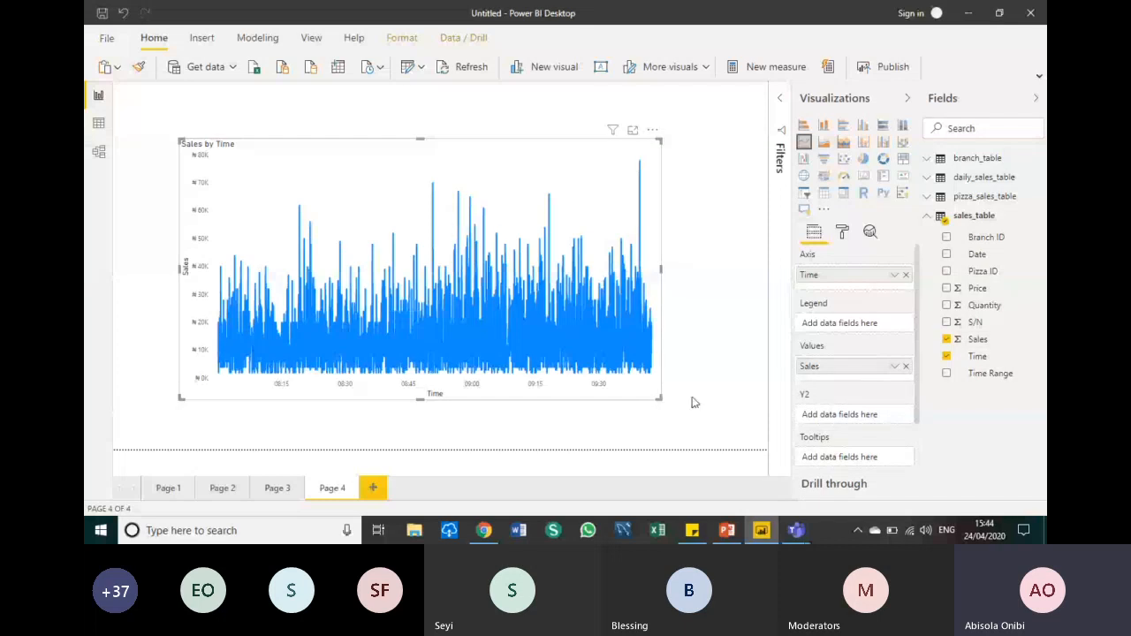
Widen the line chart on both sides and replace its Sales value with Quantity
drag(660, 399, 725, 400)
drag(179, 398, 156, 400)
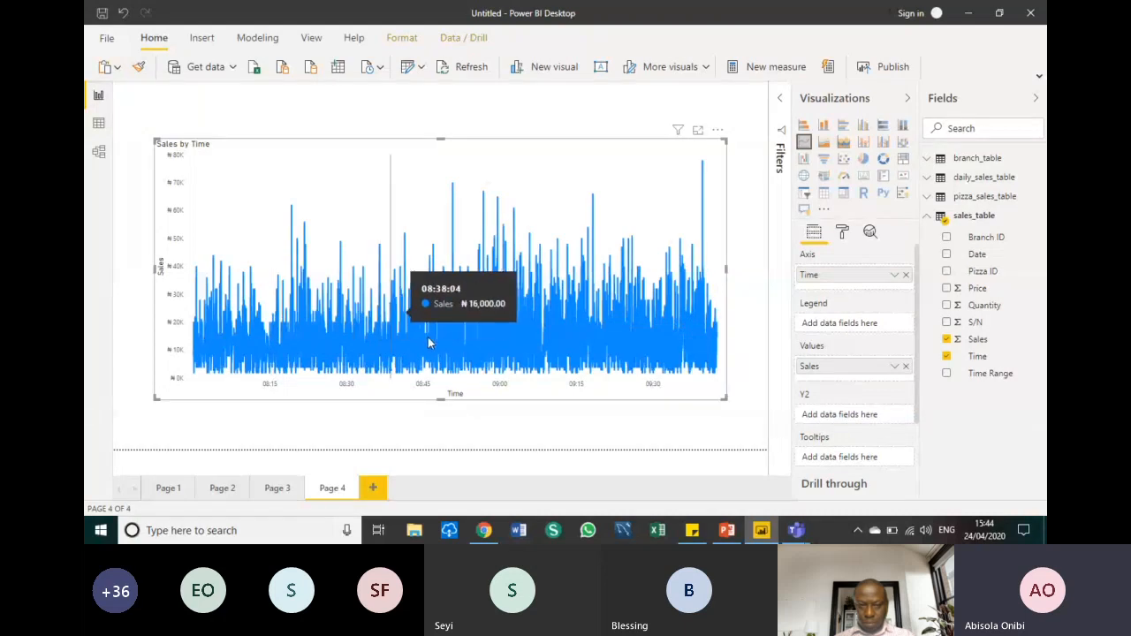
click(947, 340)
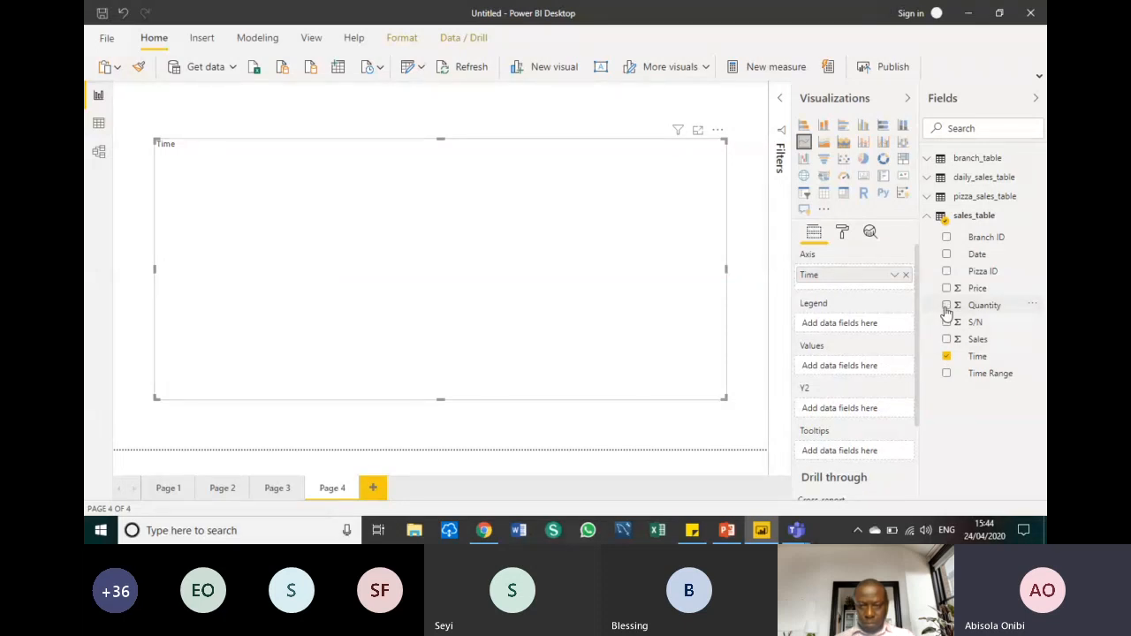
click(947, 306)
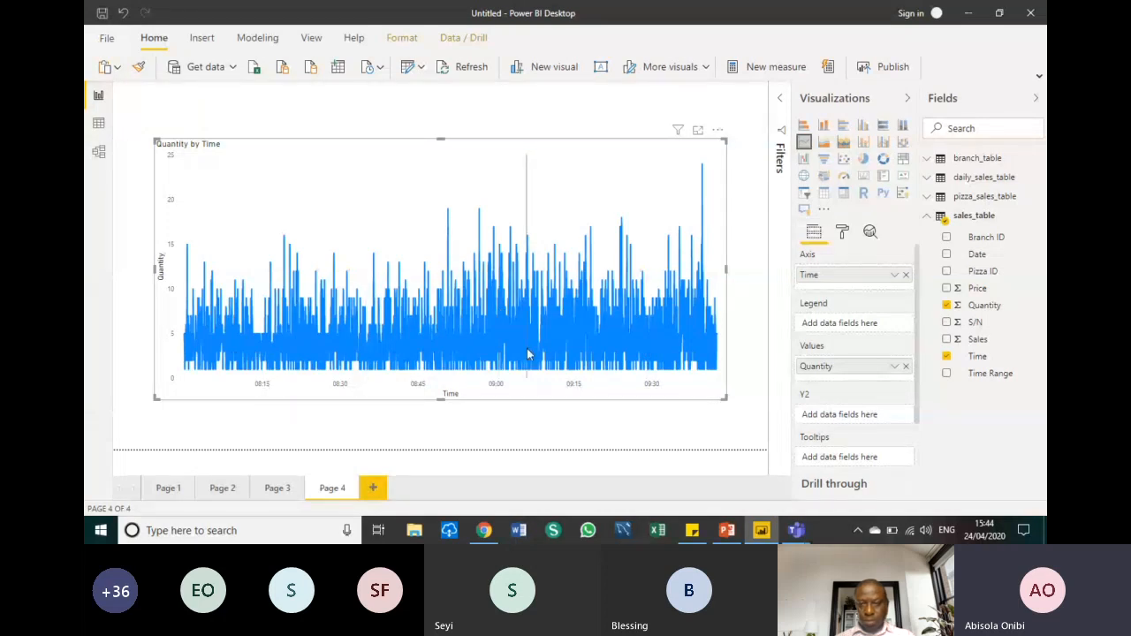
Add a trend line to the Quantity by Time line chart
click(870, 232)
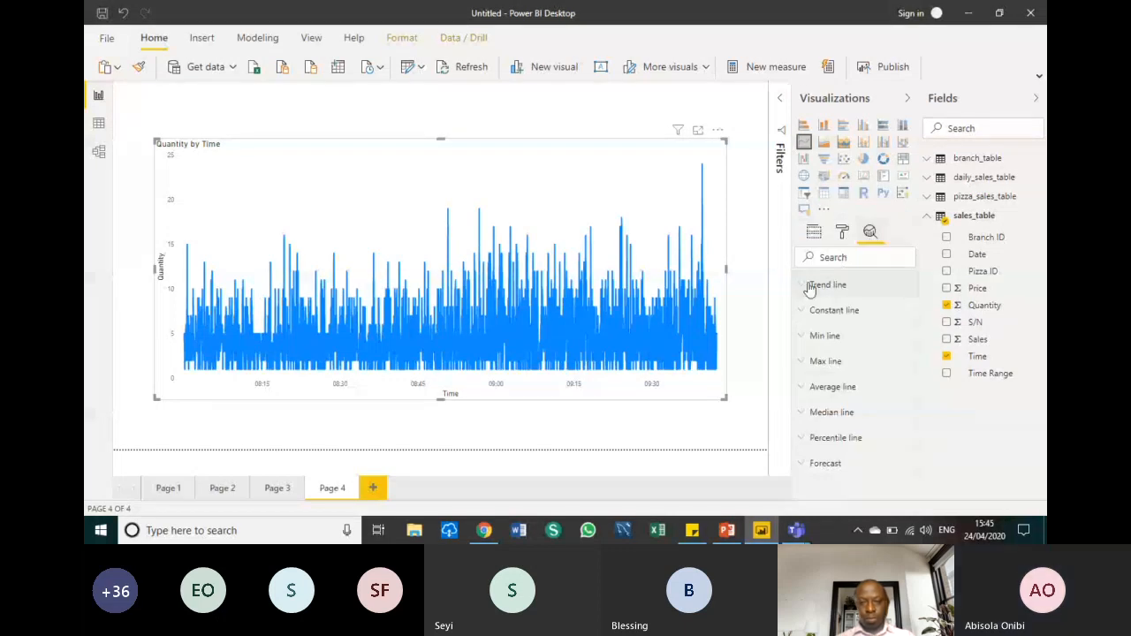
click(812, 286)
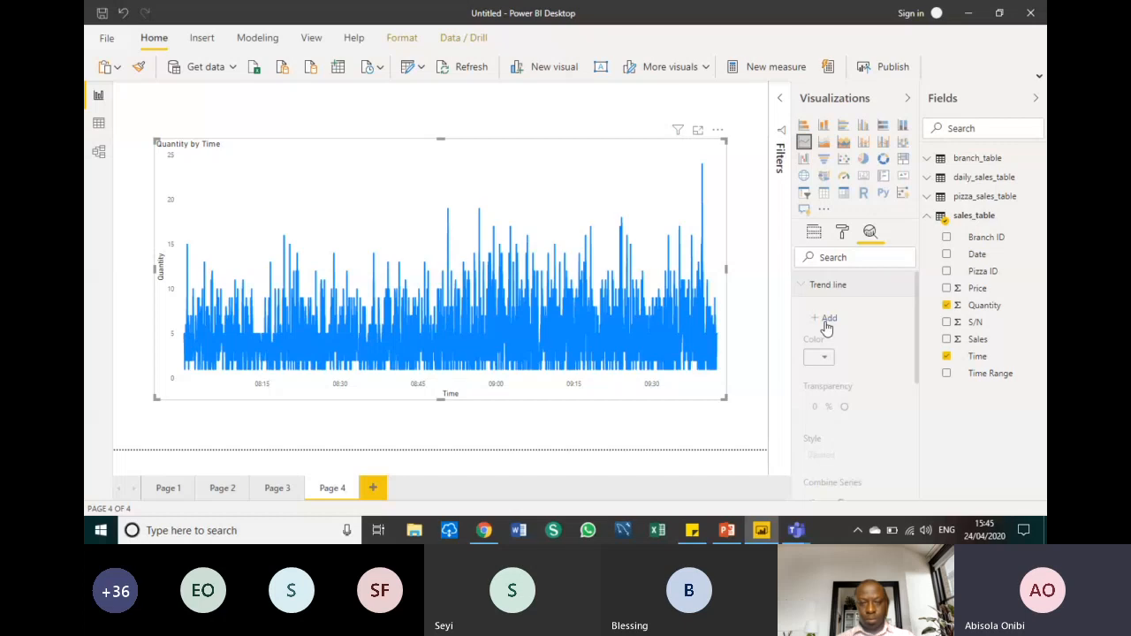
click(827, 320)
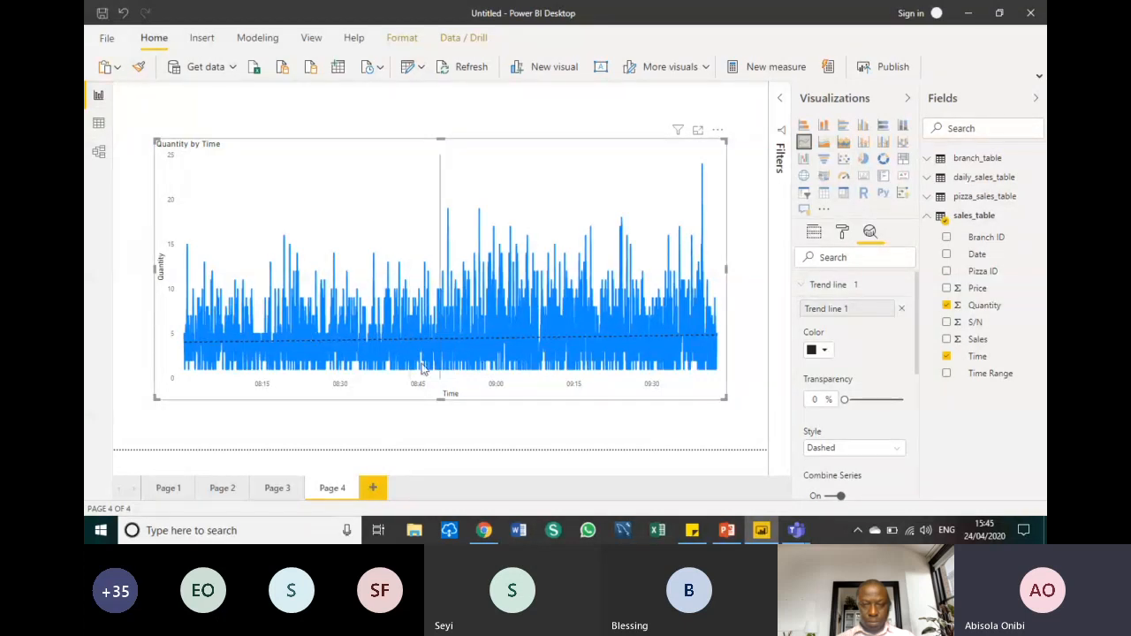
mouse_move(423, 369)
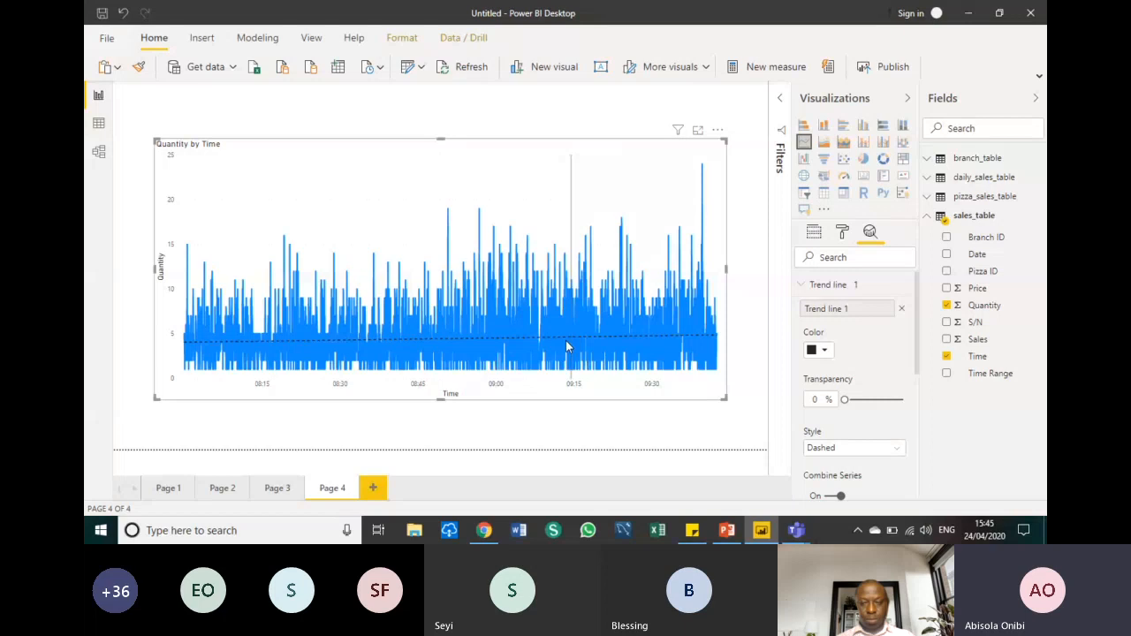
click(804, 287)
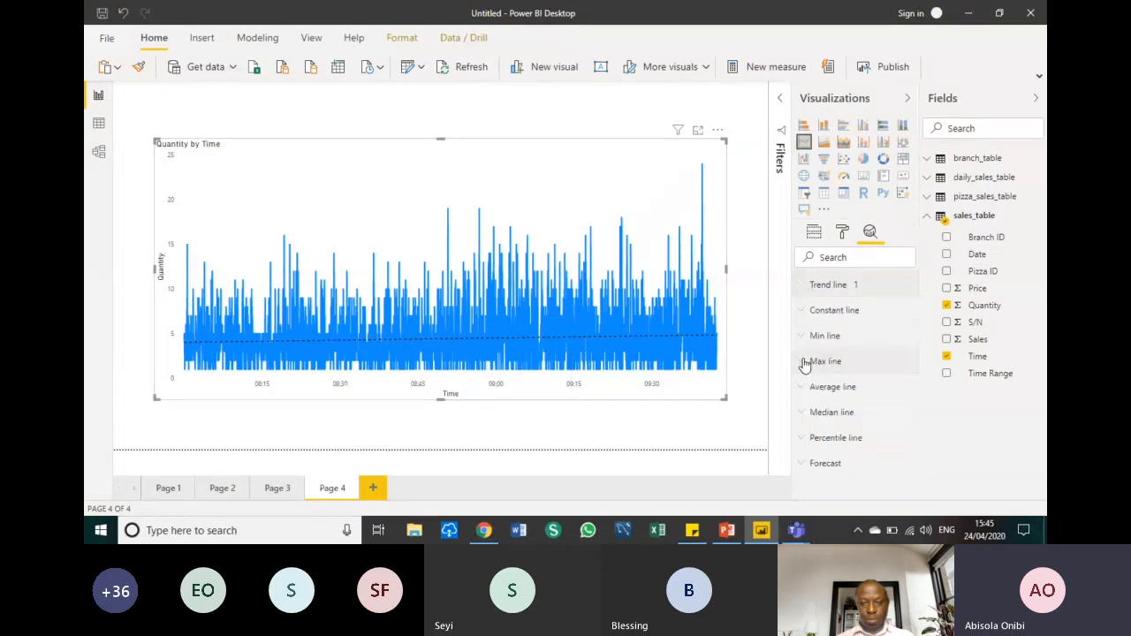
Add a max line for Quantity to the line chart and return to the chart's field settings
click(805, 364)
click(821, 389)
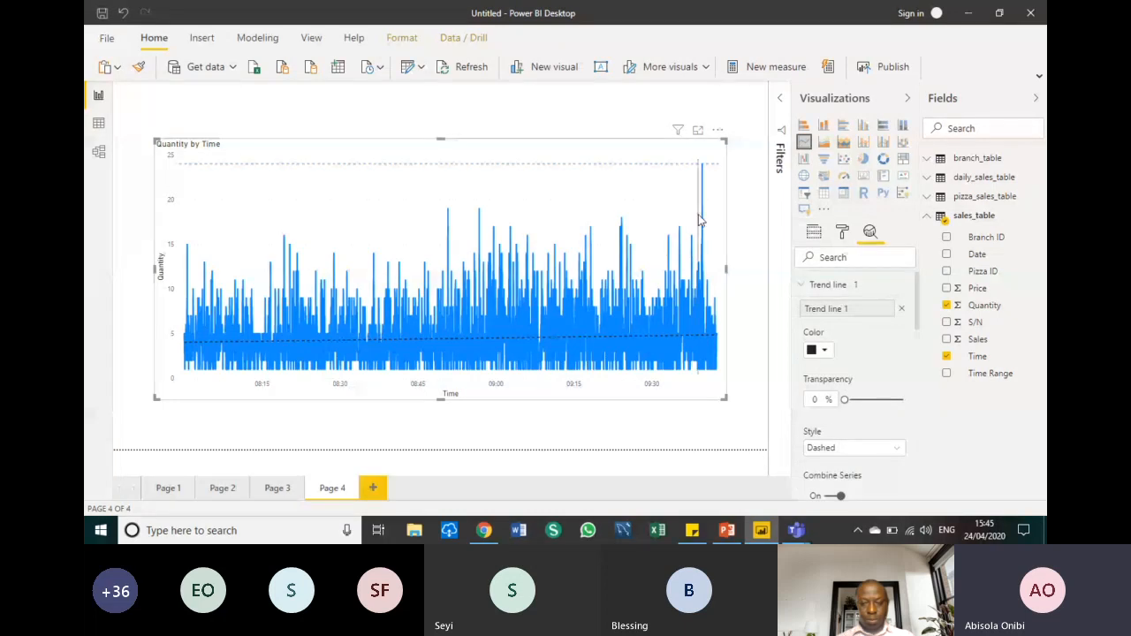
mouse_move(704, 195)
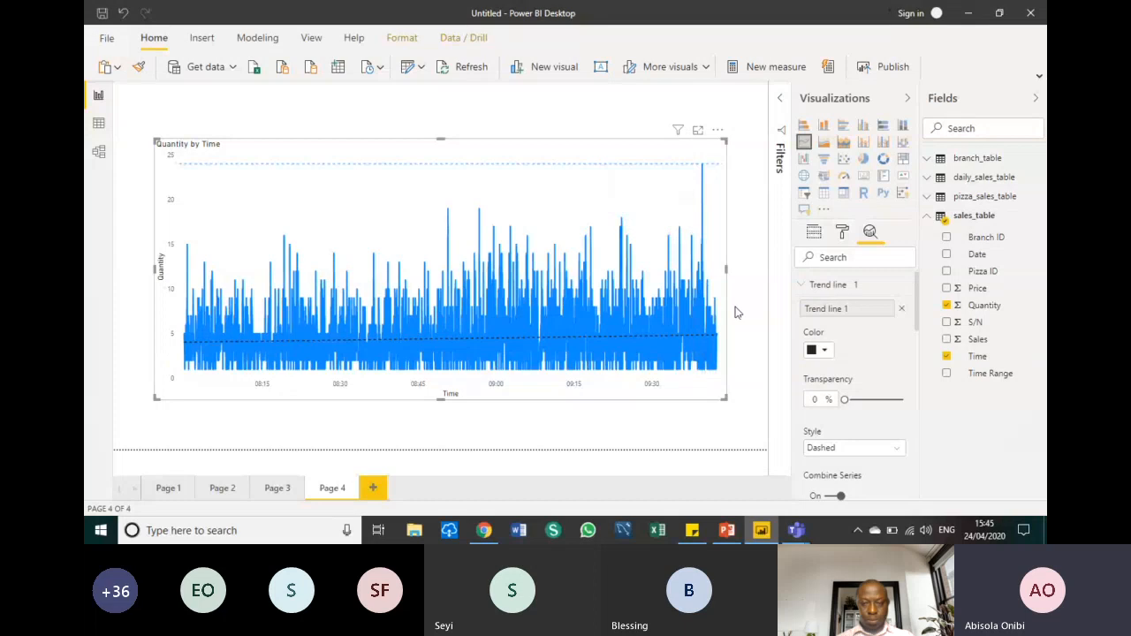
click(806, 287)
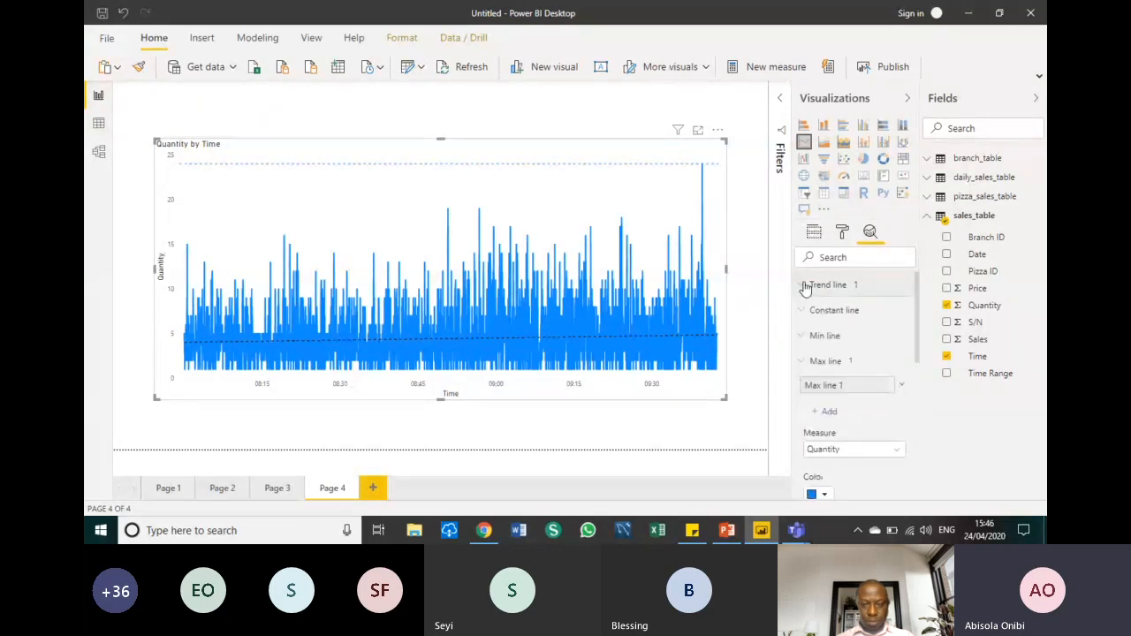
click(804, 364)
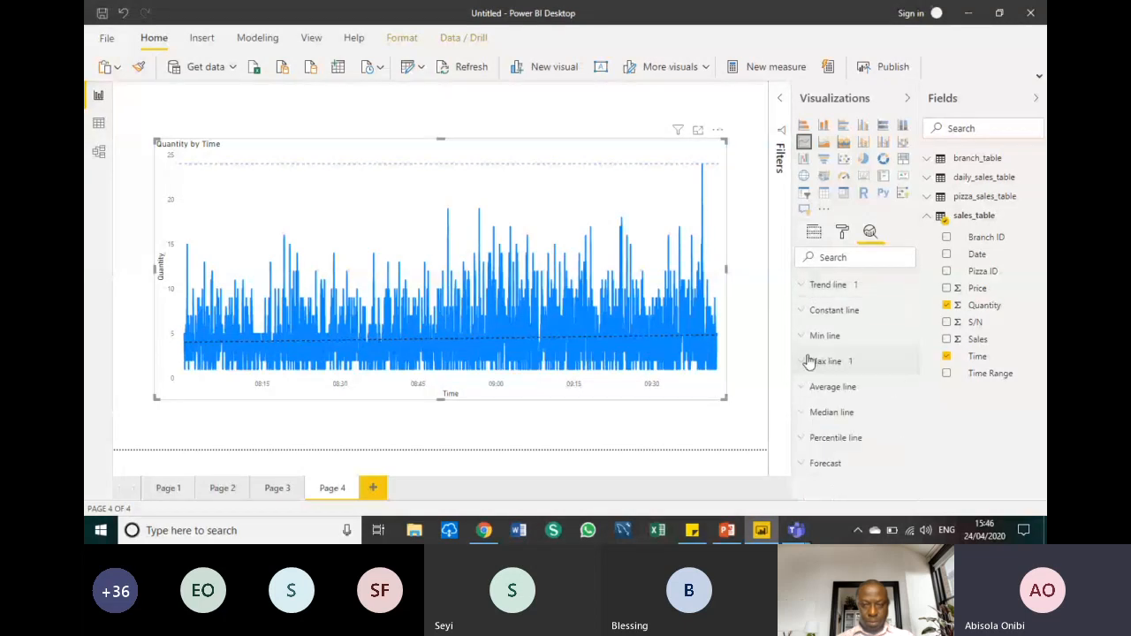
click(814, 231)
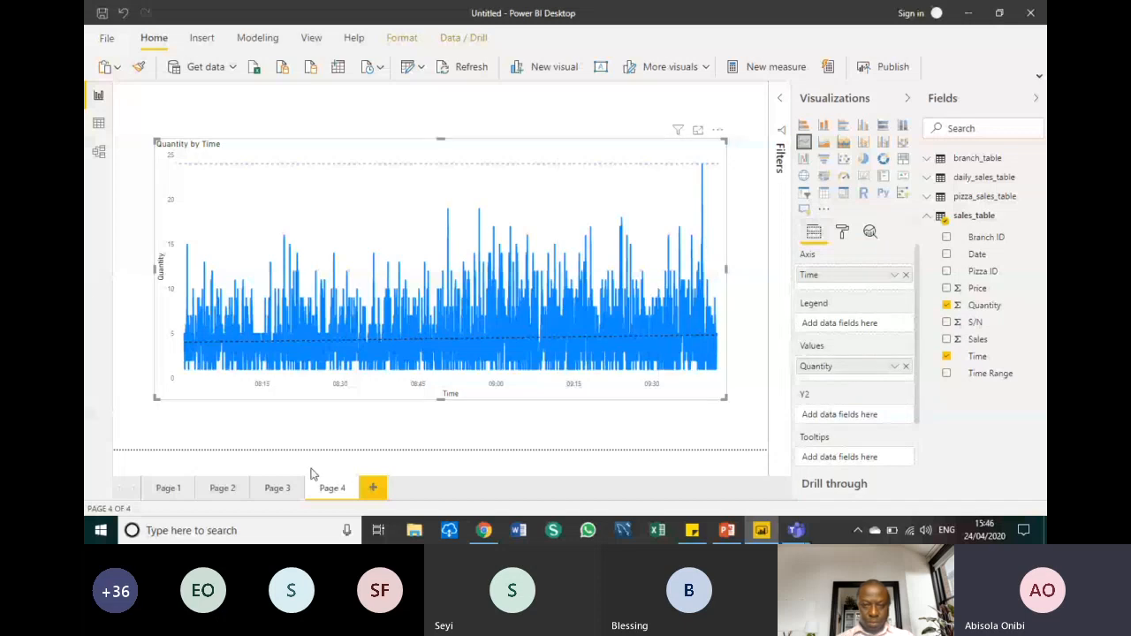
Insert a text box on Page 1 containing the title "Domino's Sales"
click(169, 490)
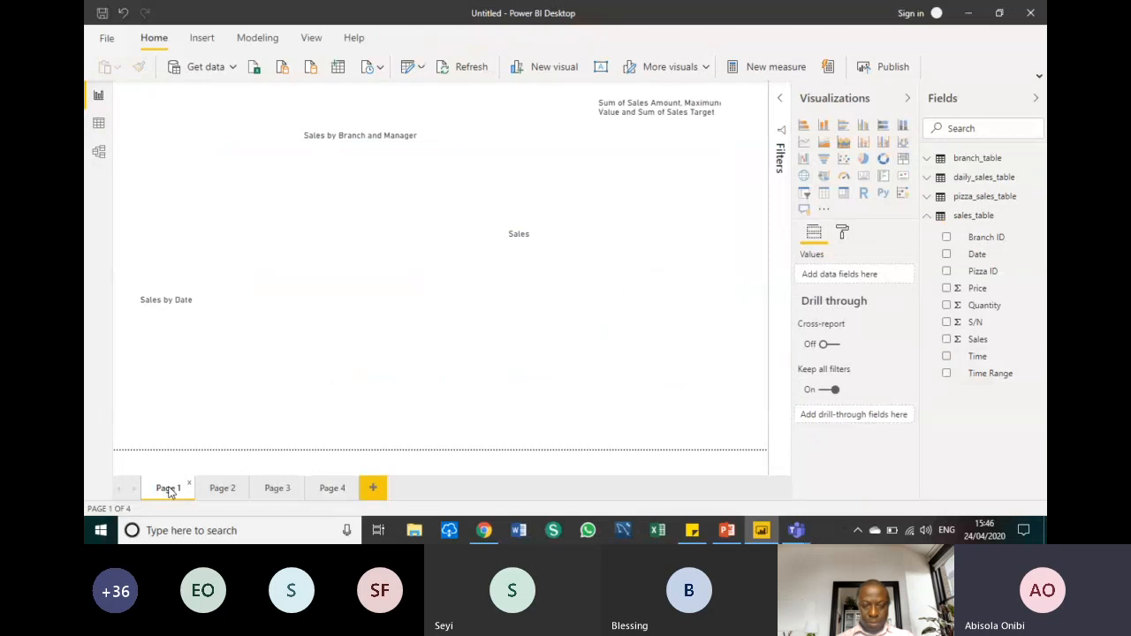
click(1040, 77)
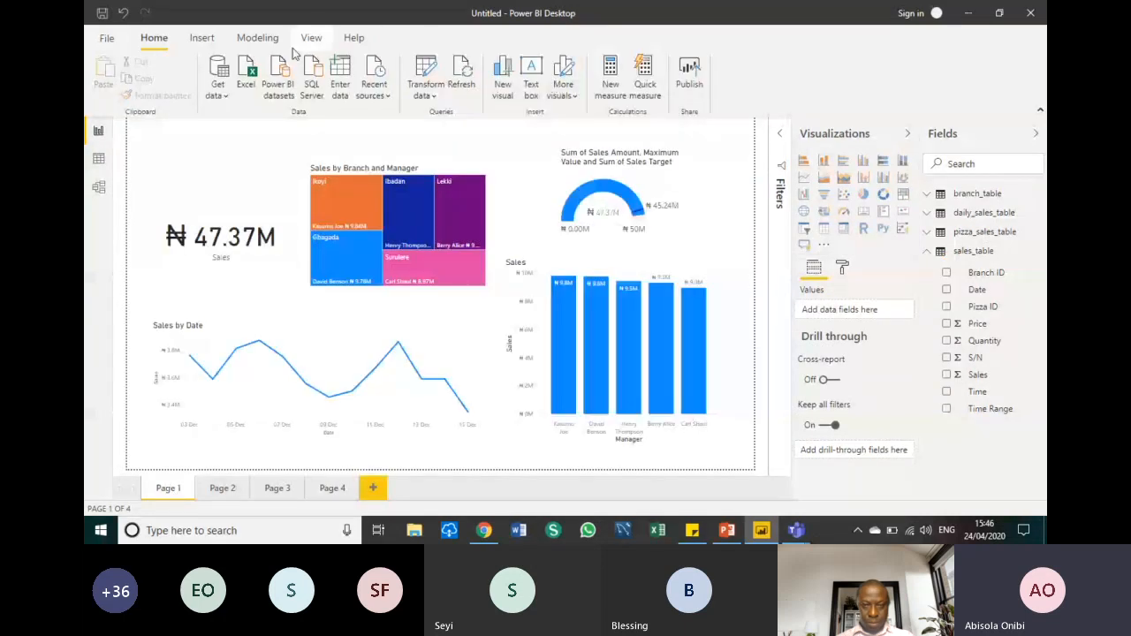
click(530, 76)
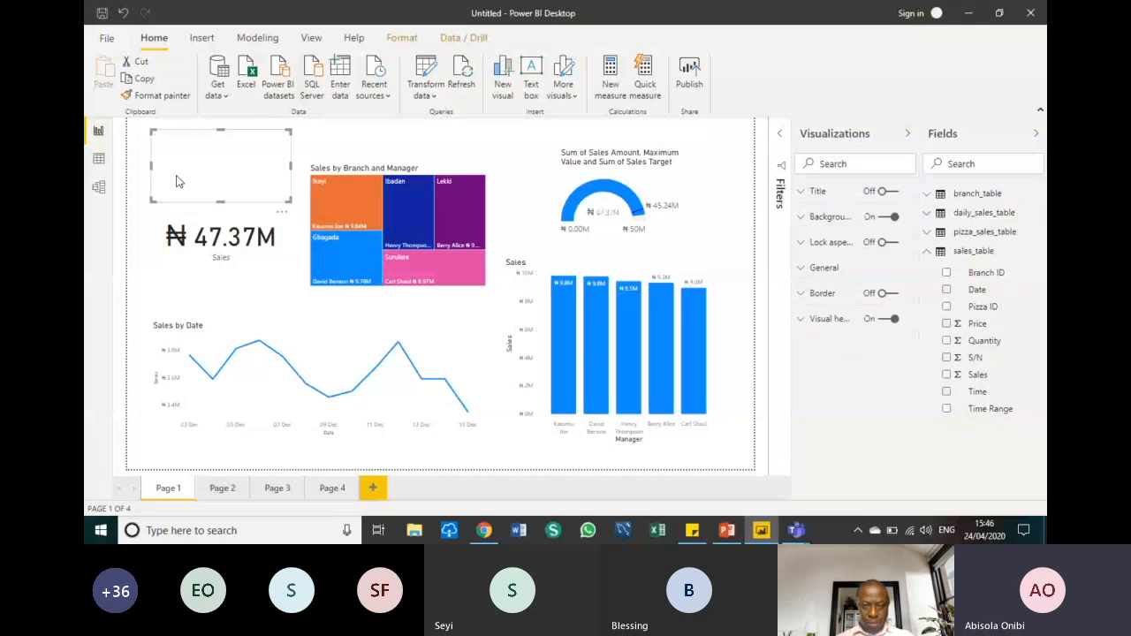
click(189, 173)
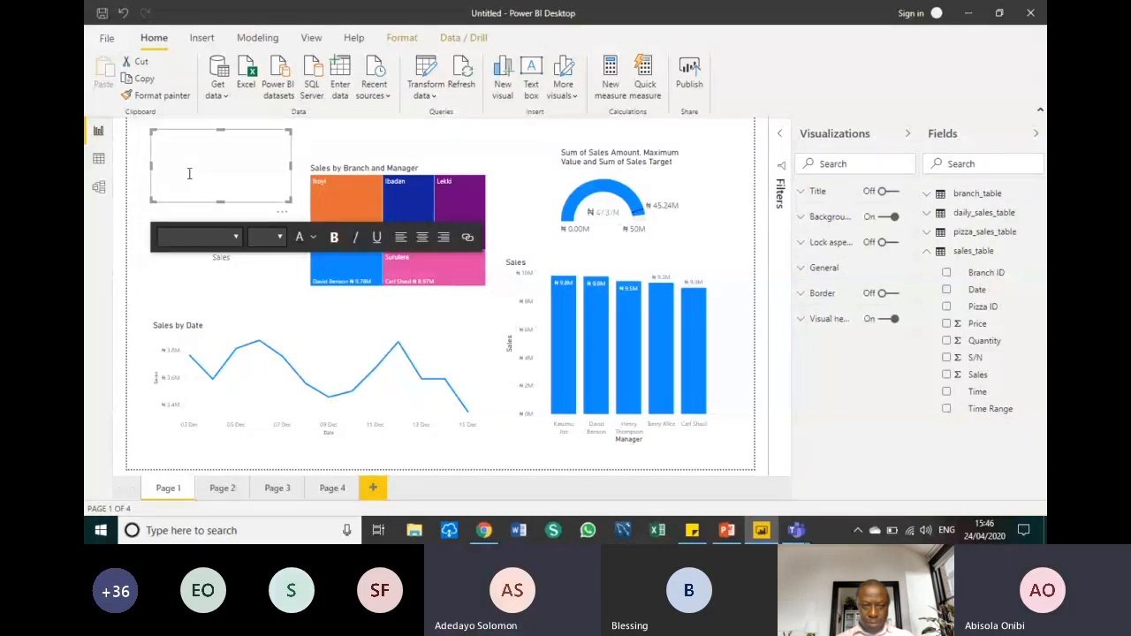
text(Domino's Sales)
Set the font size of the Domino's Sales title to 20
key(ctrl+a)
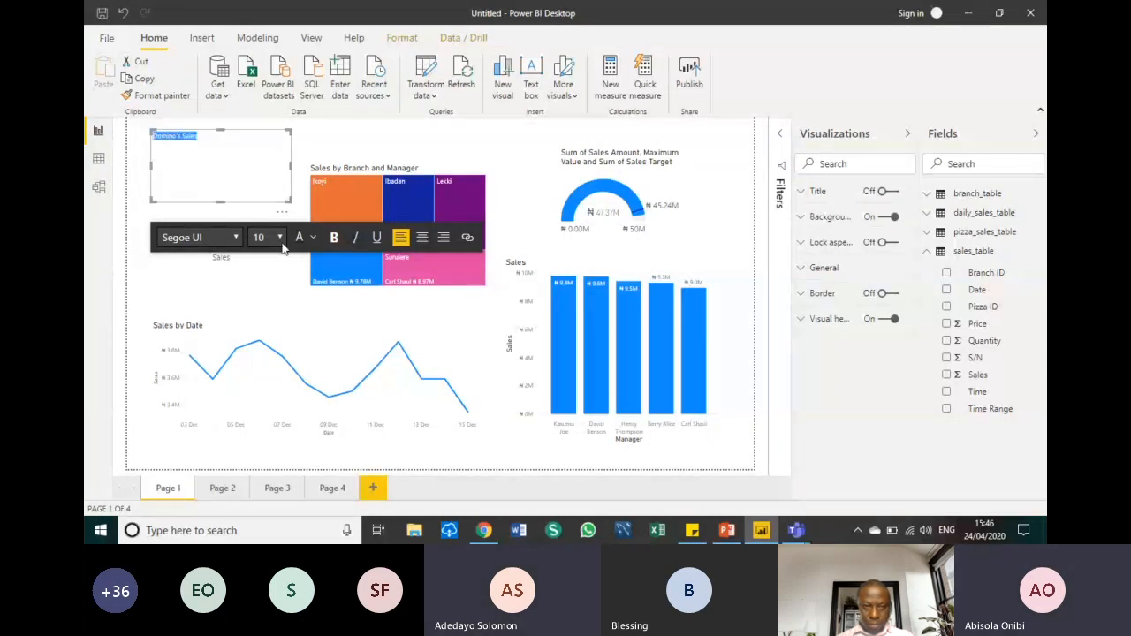
click(281, 240)
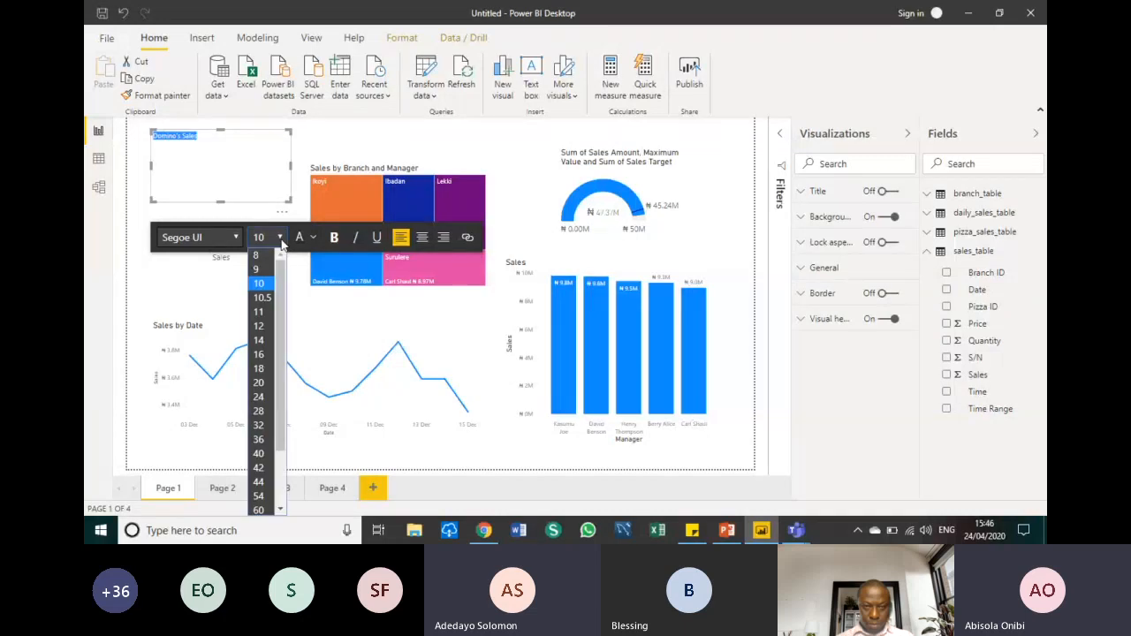
click(258, 383)
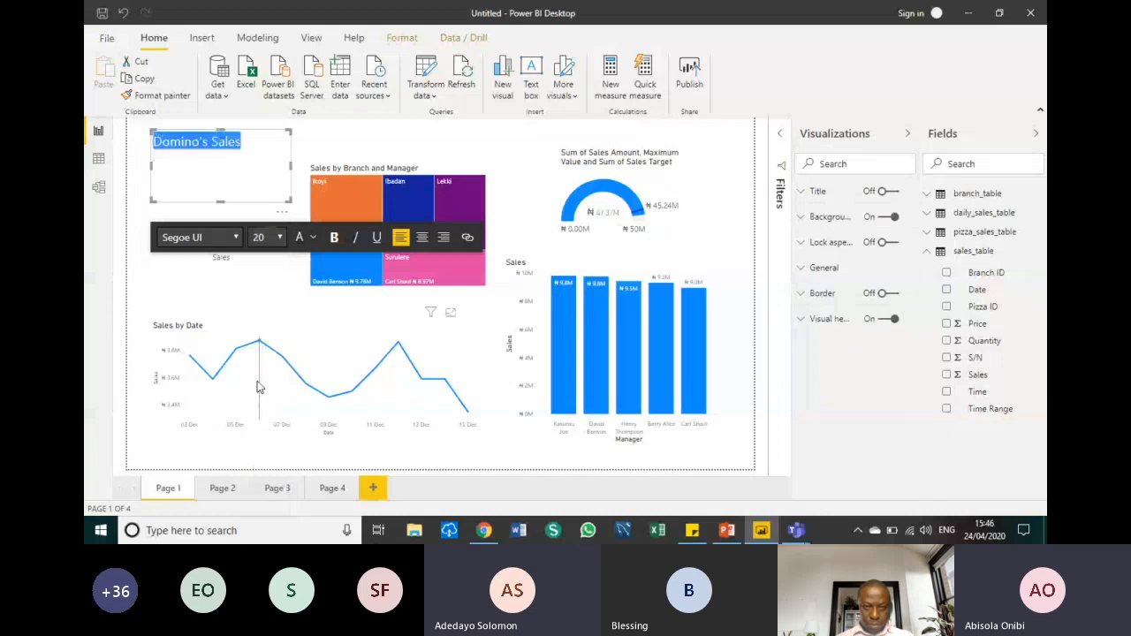
click(258, 386)
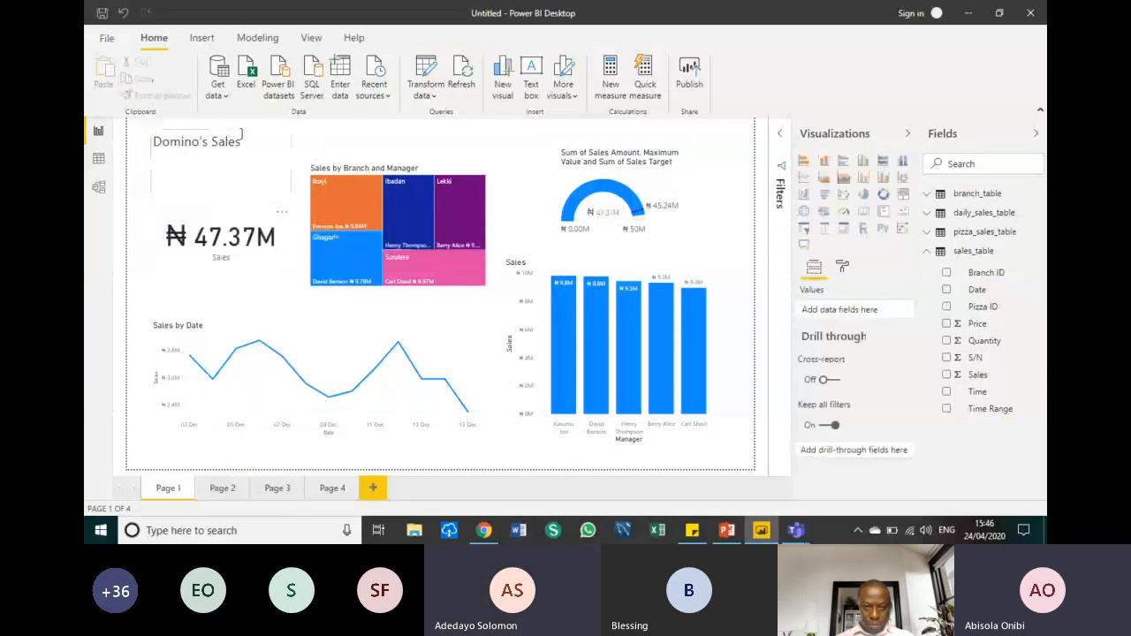
Make the "Domino's Sales" title bold and move its text box slightly lower on Page 1
click(246, 139)
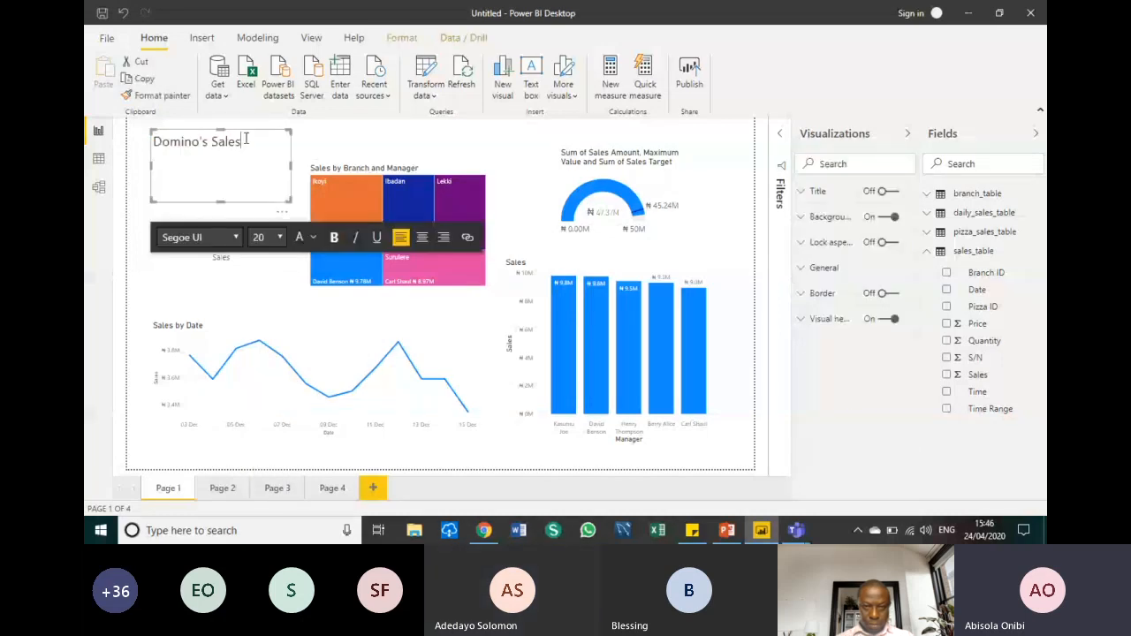
drag(246, 143, 152, 142)
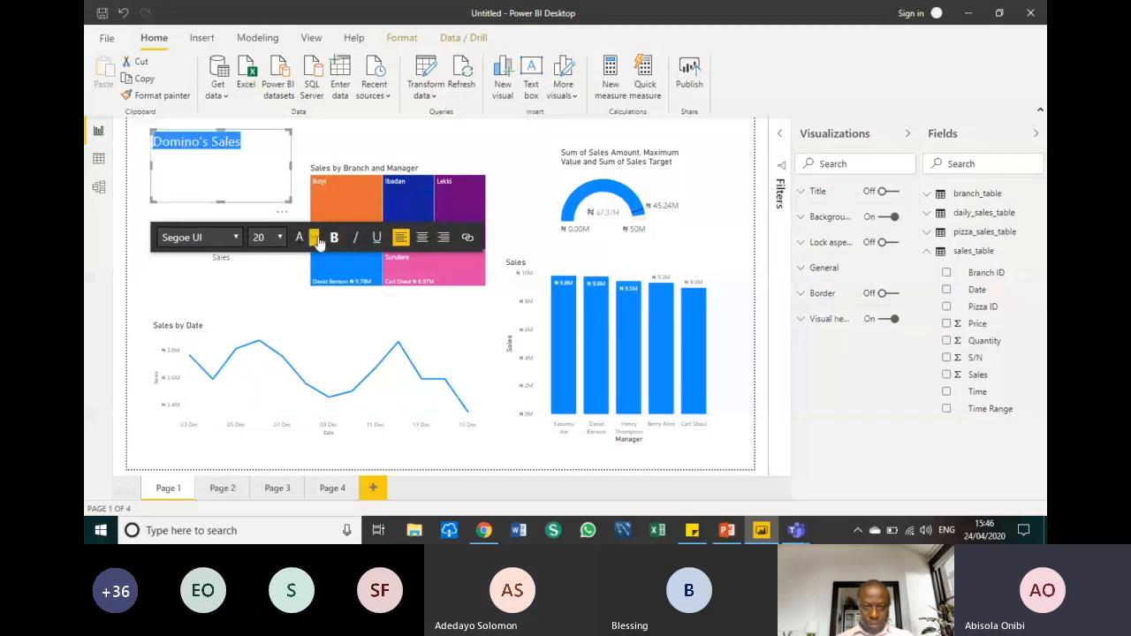
click(334, 238)
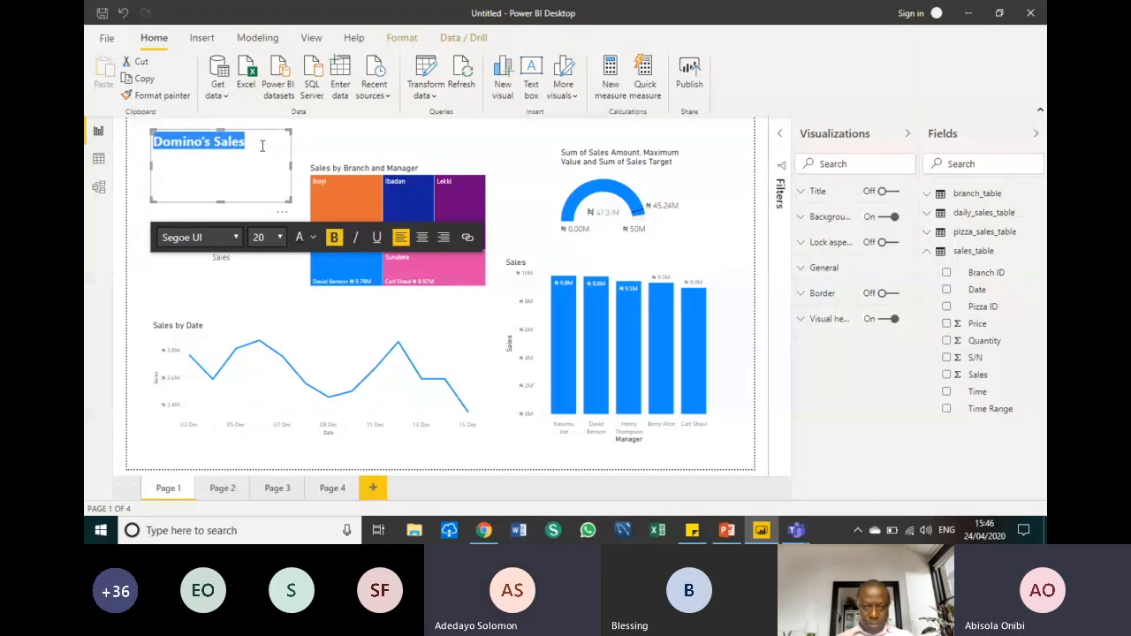
mouse_move(254, 131)
mouse_down()
mouse_move(254, 159)
mouse_move(253, 144)
mouse_up()
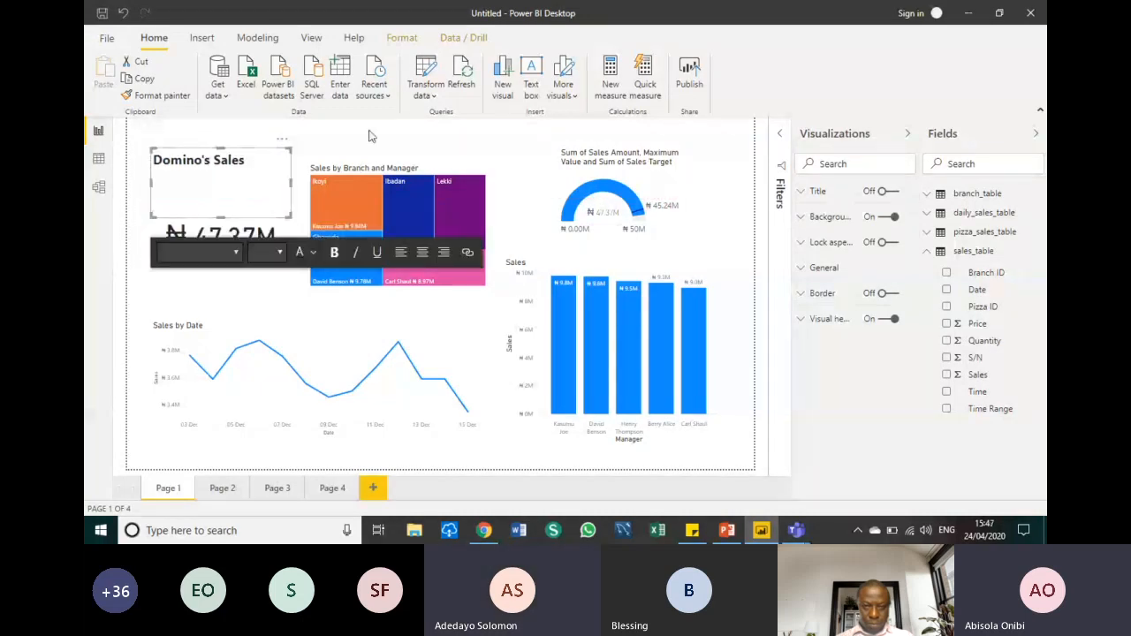
click(371, 135)
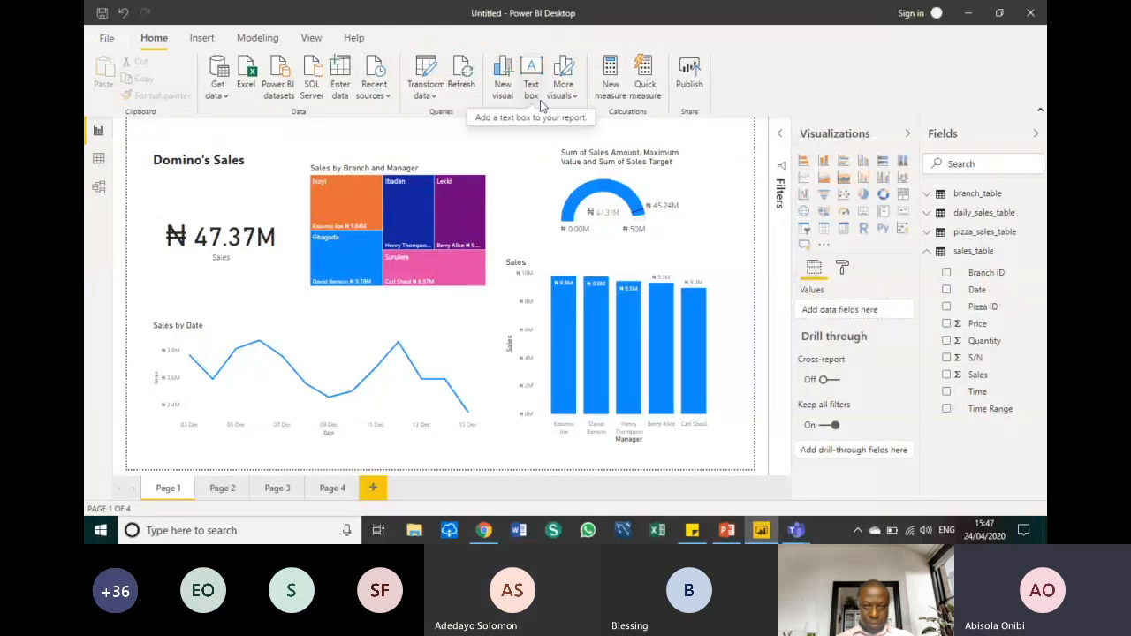
click(201, 38)
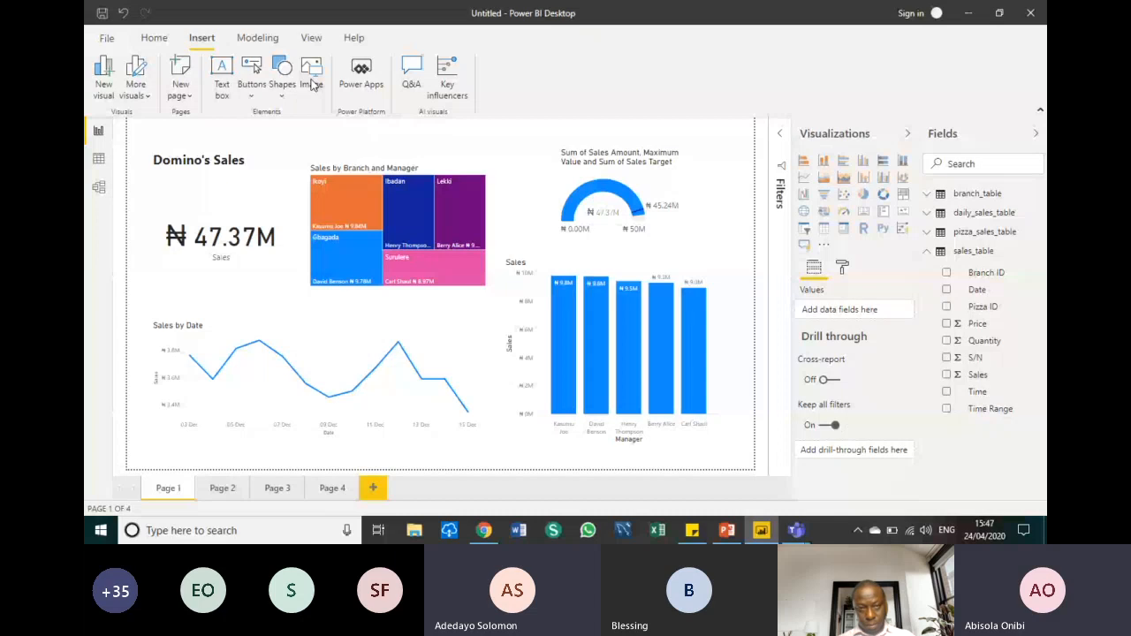
click(312, 84)
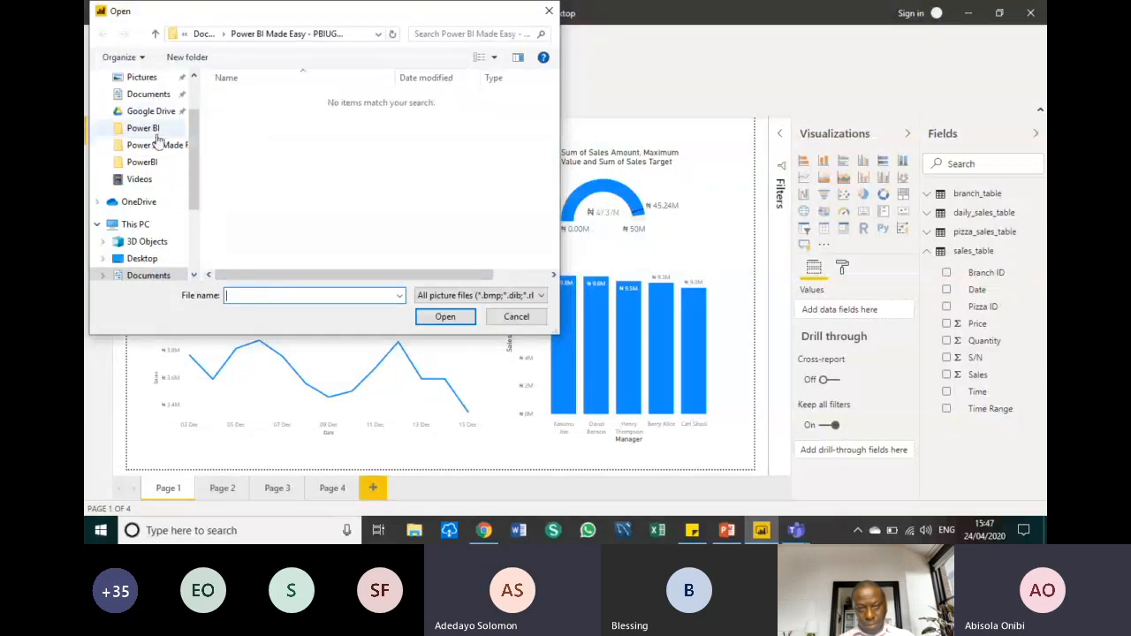
click(550, 12)
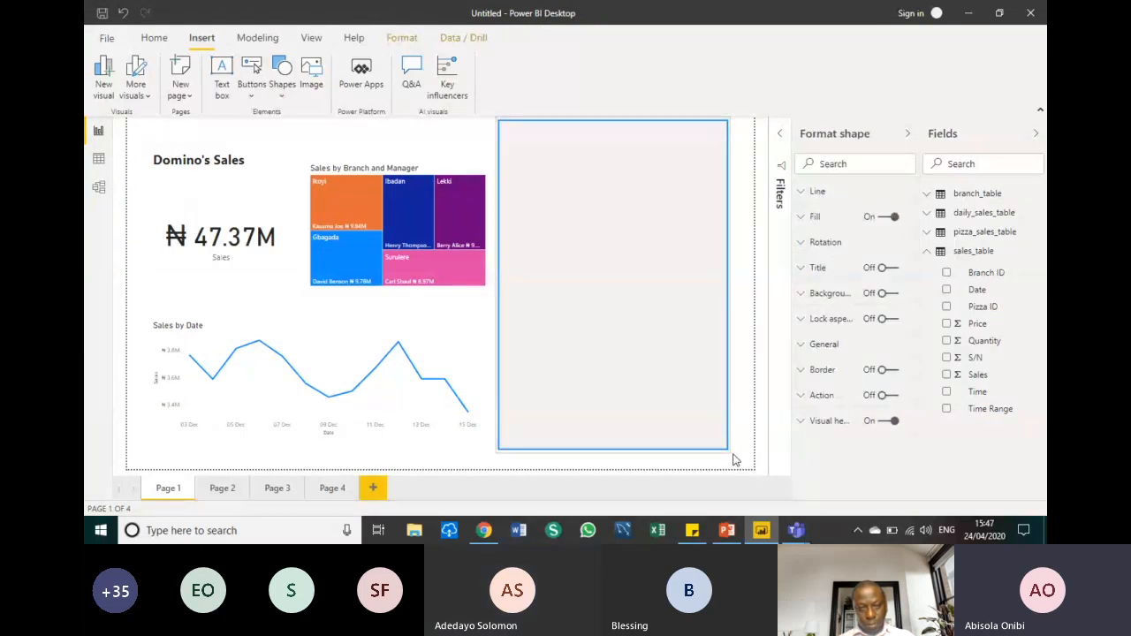
Frame the gauge and the Sales by Manager column chart with a rectangle shape and turn off its fill
click(734, 460)
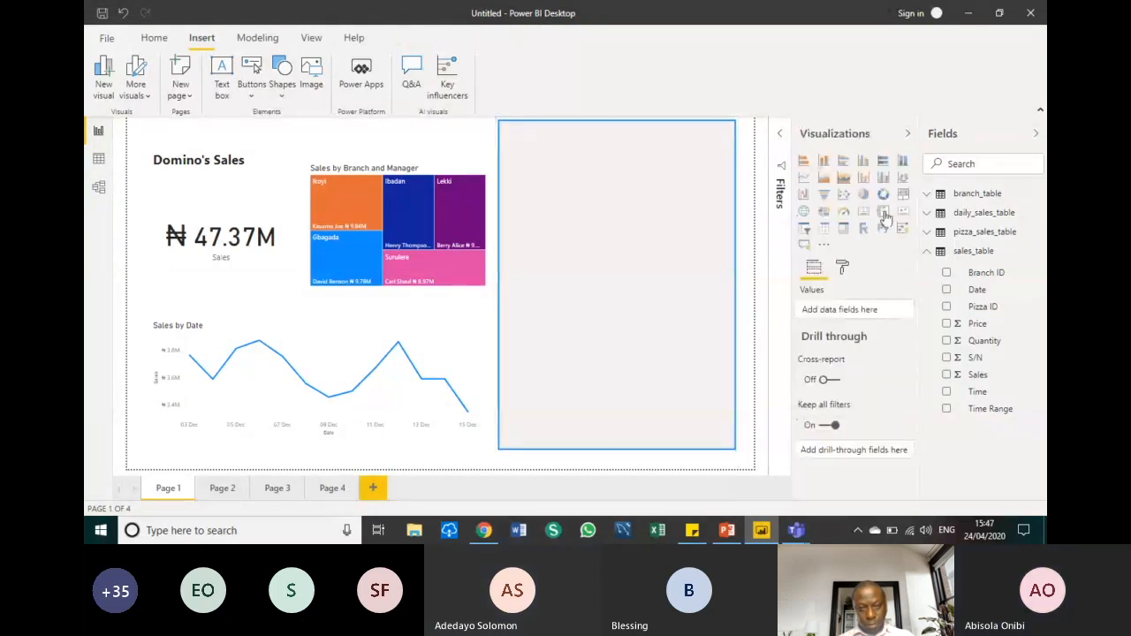
click(719, 259)
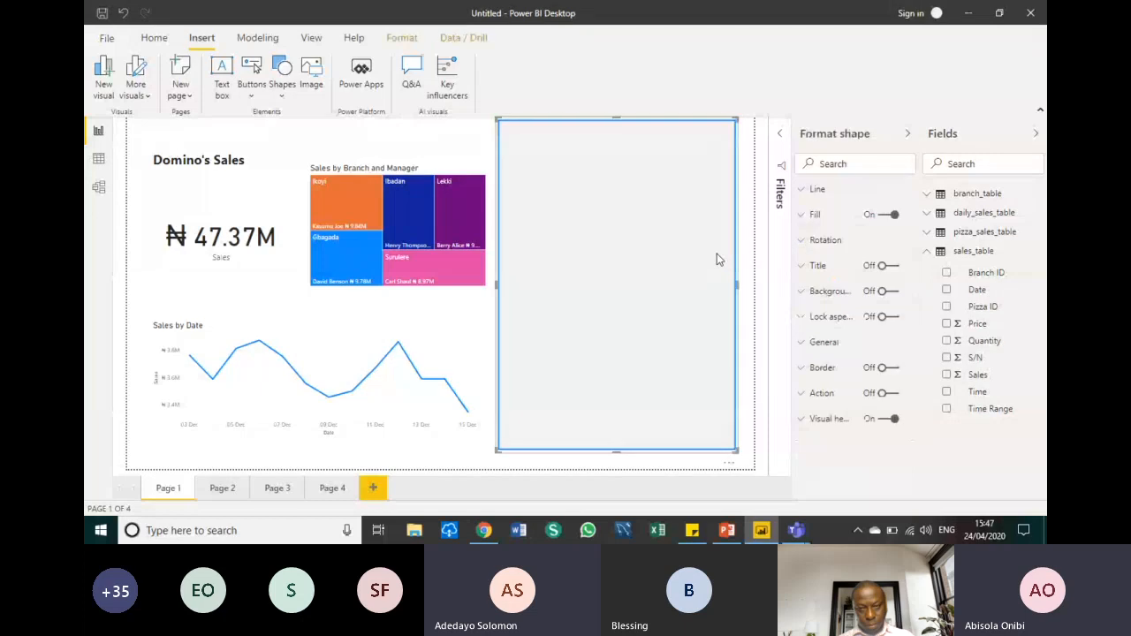
click(884, 217)
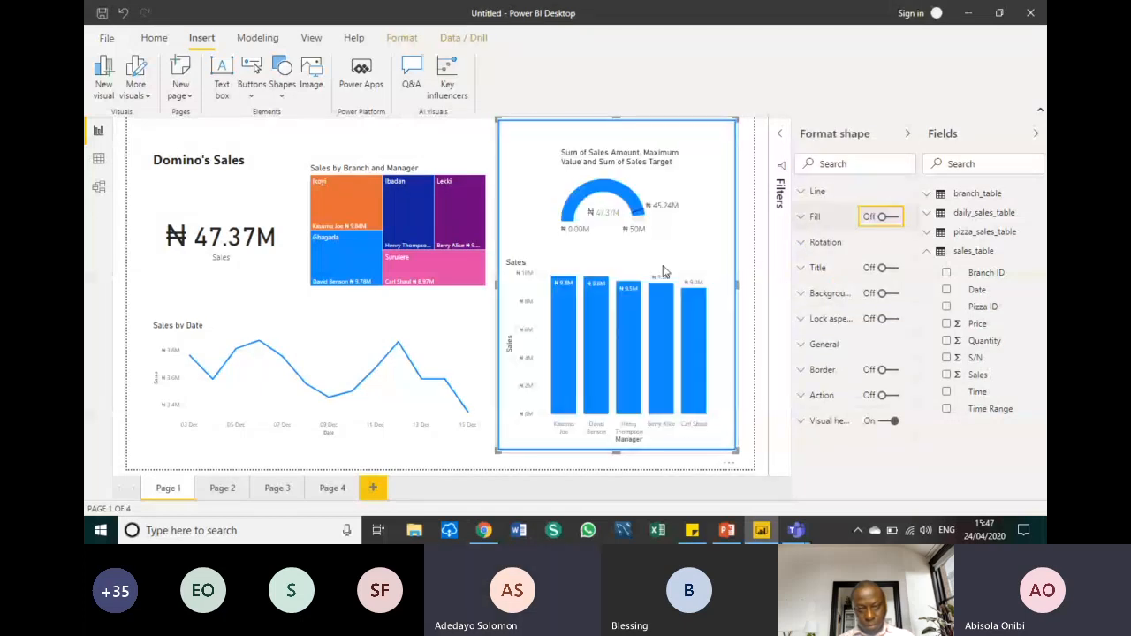
click(417, 357)
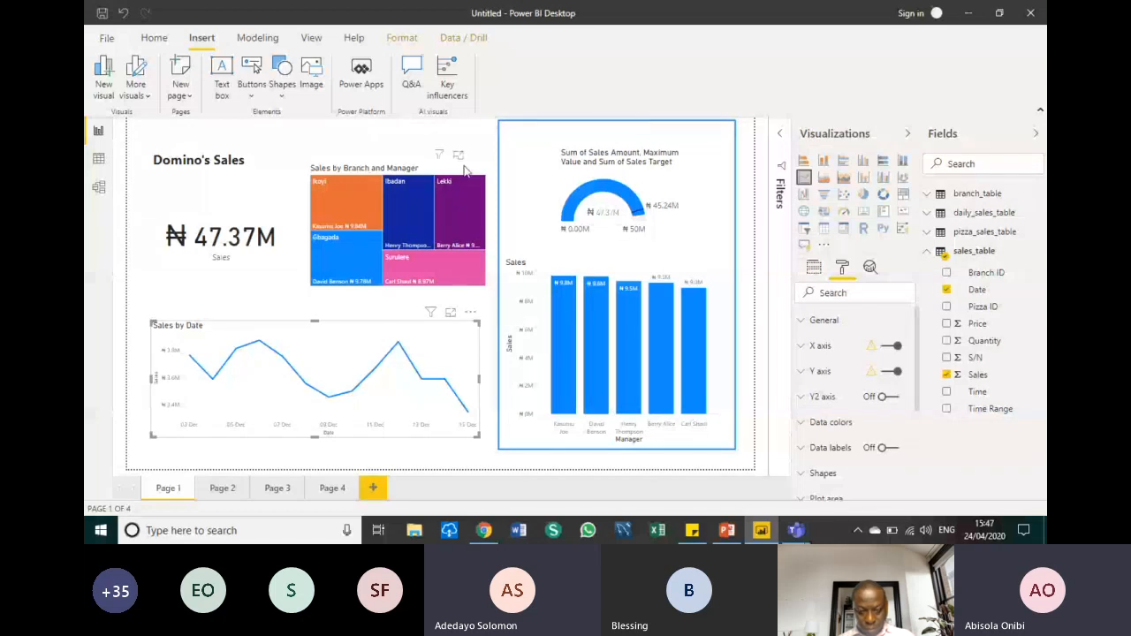
click(453, 136)
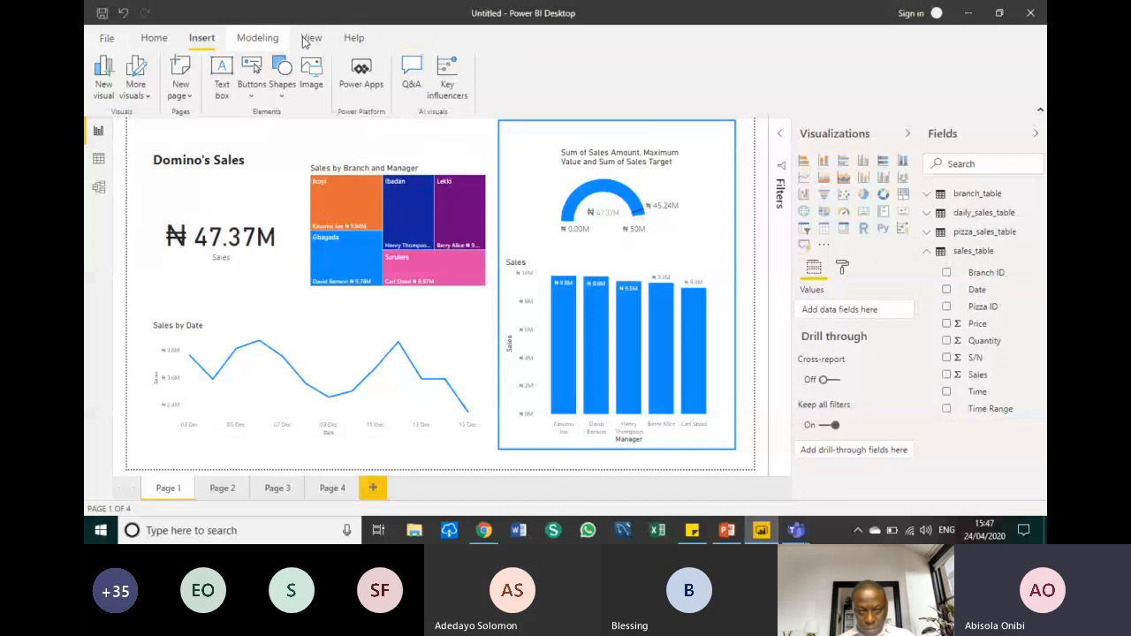
Delete the Q&A visual that overlaps the Sales by Branch and Manager treemap
click(306, 41)
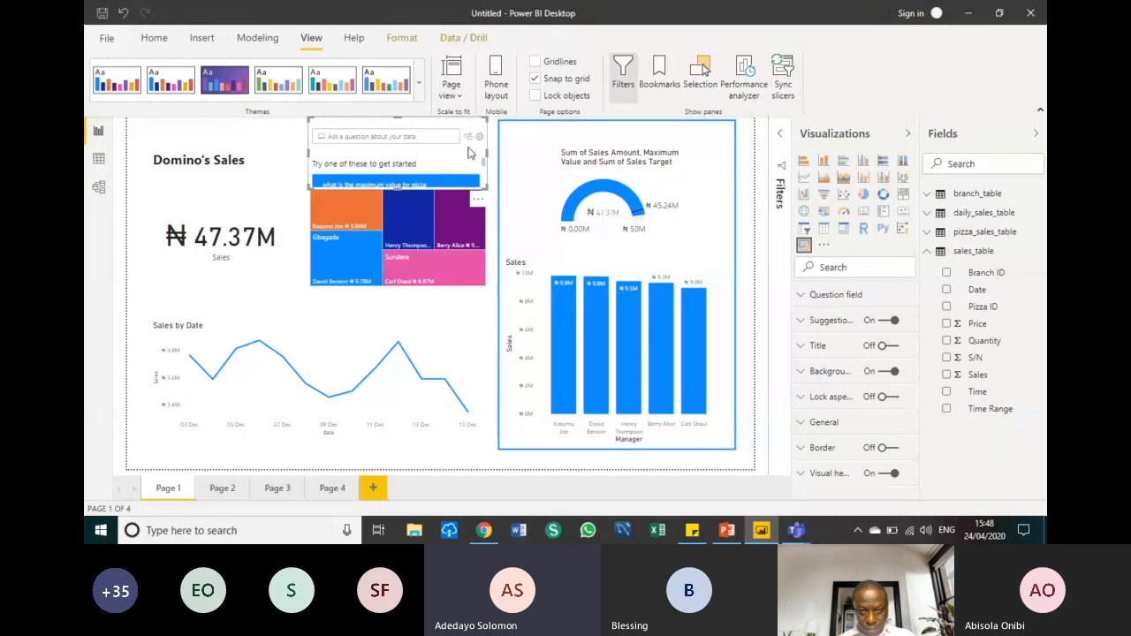
drag(469, 153, 441, 205)
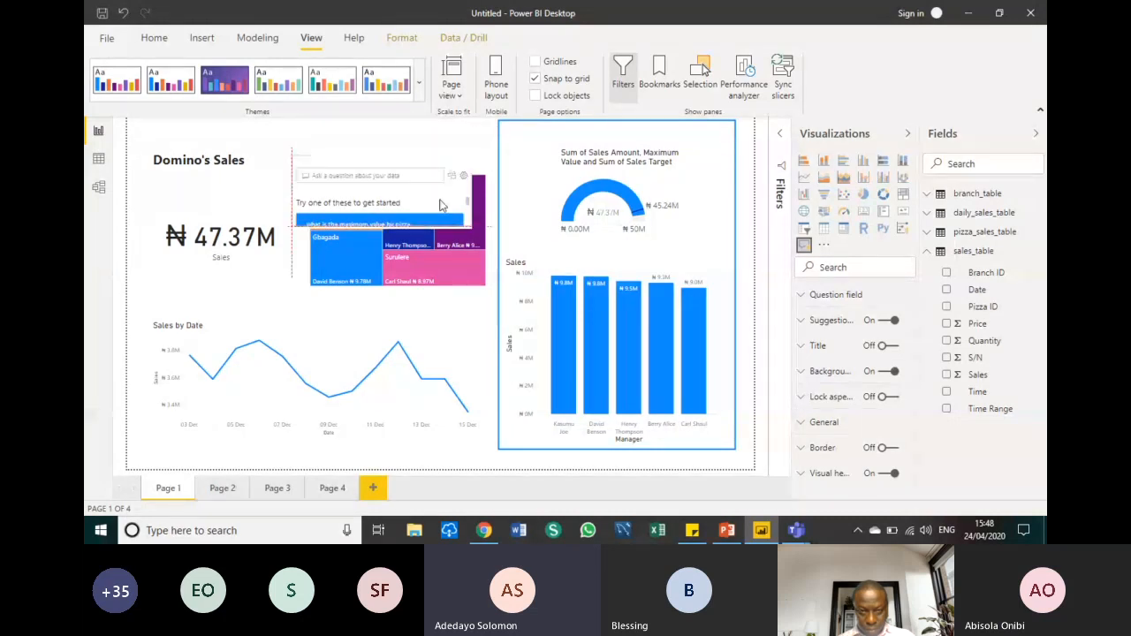
key(Delete)
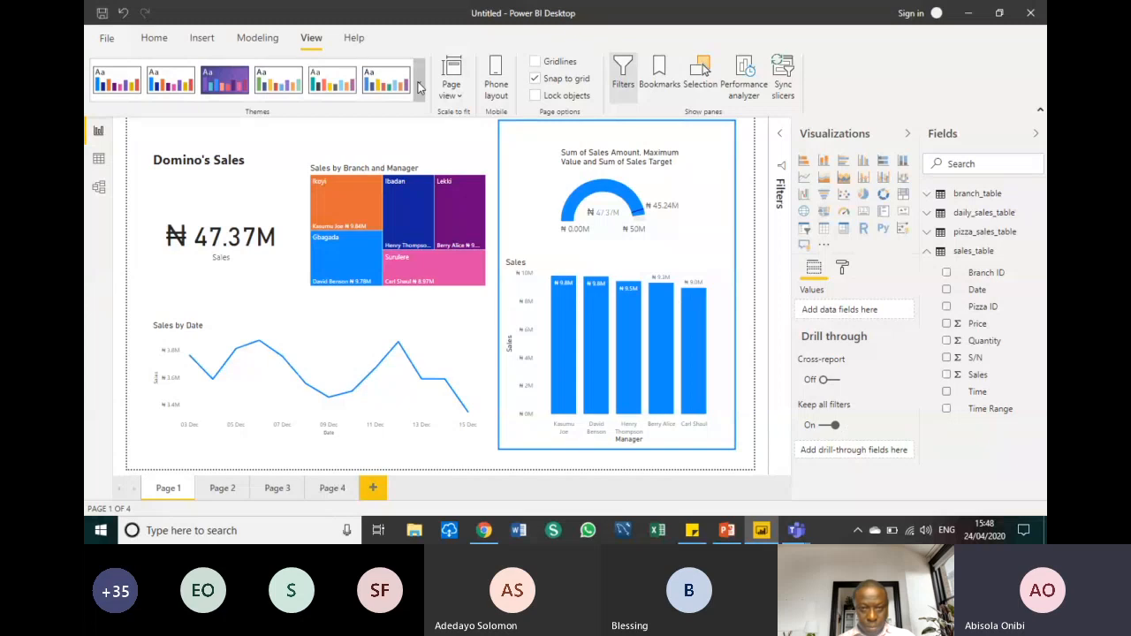
Try the dark grey report theme and replace it with the white theme that uses blue, yellow, red and green chart colours
click(419, 84)
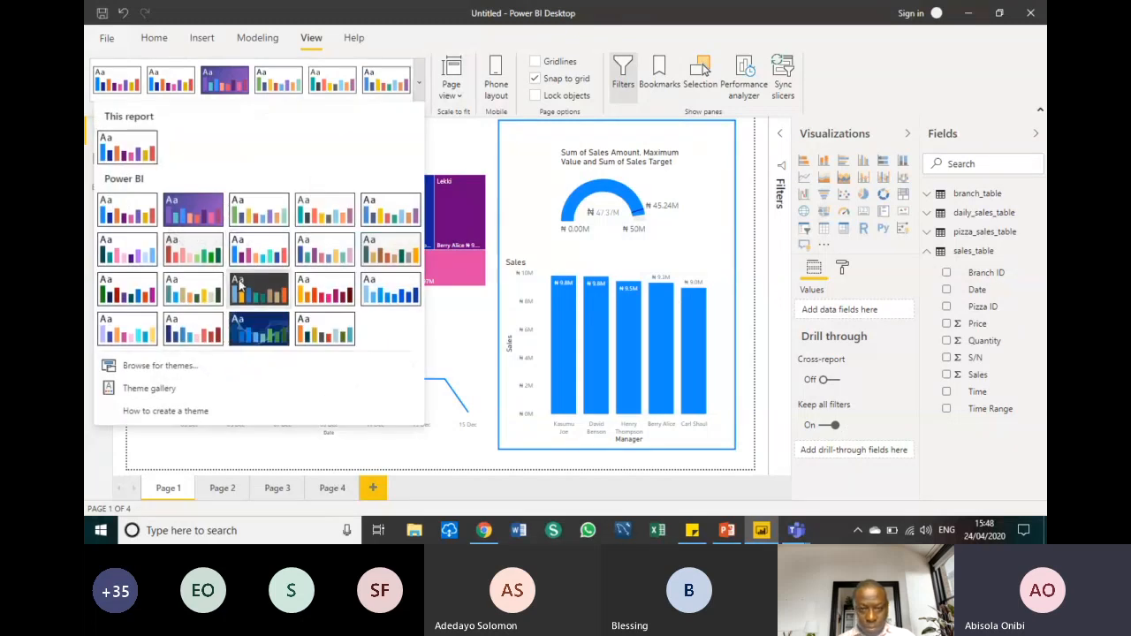
click(250, 298)
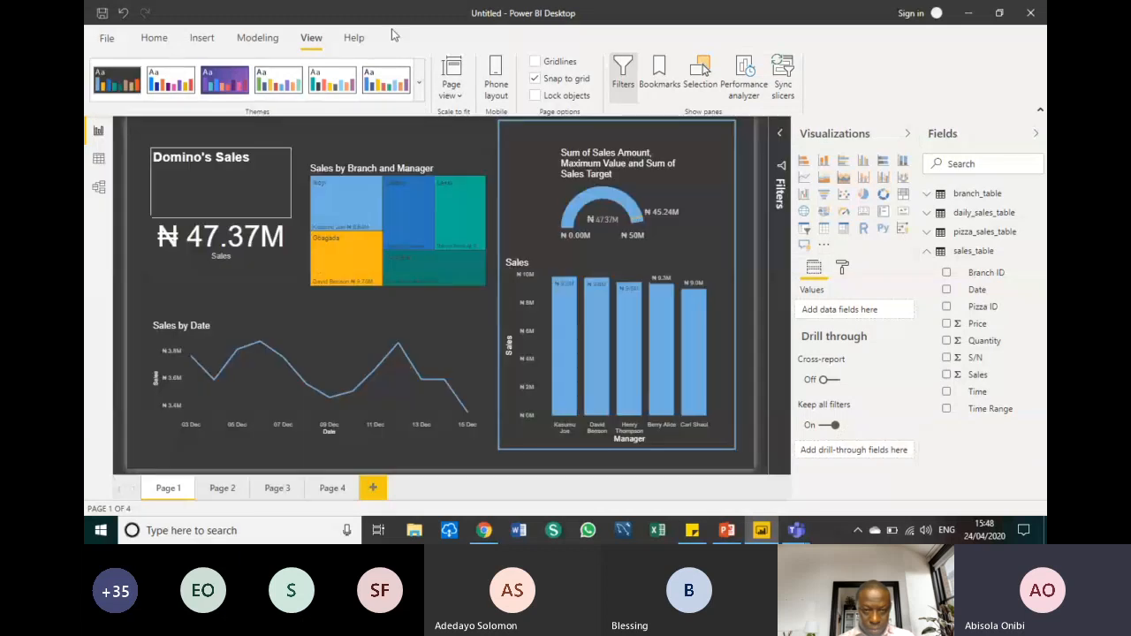
click(420, 84)
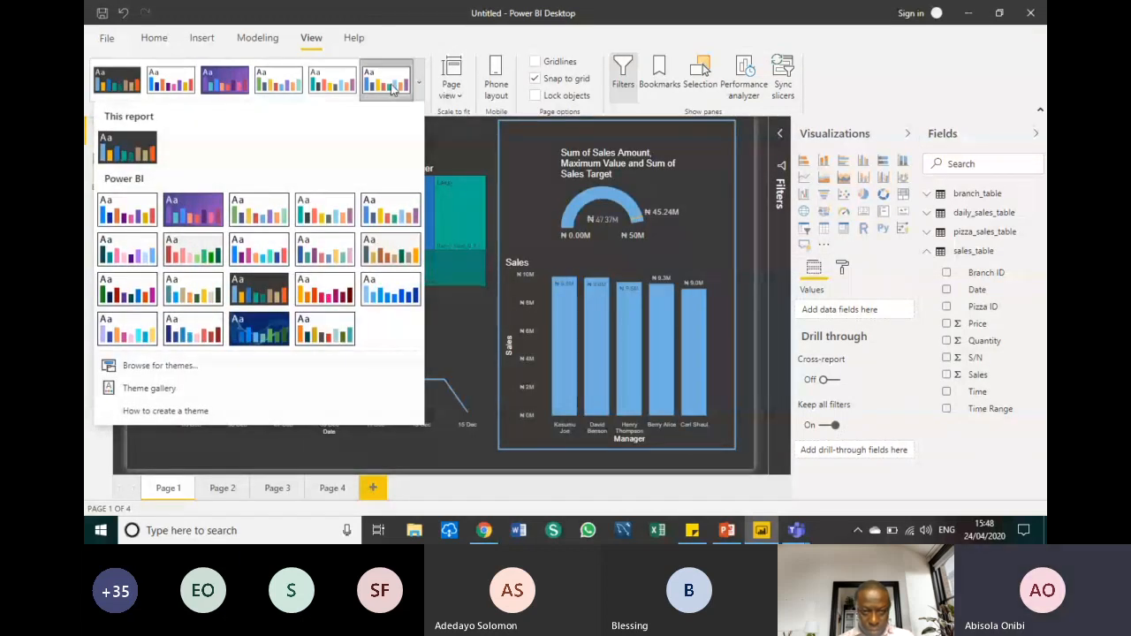
click(397, 89)
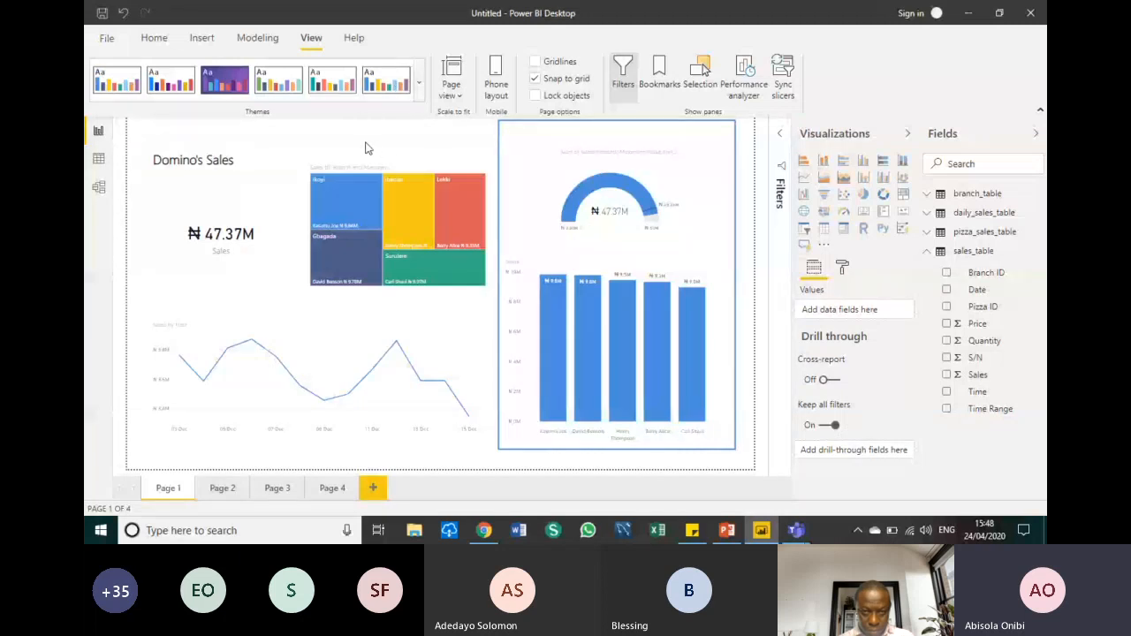
Turn the report page gridlines on and off again
click(201, 37)
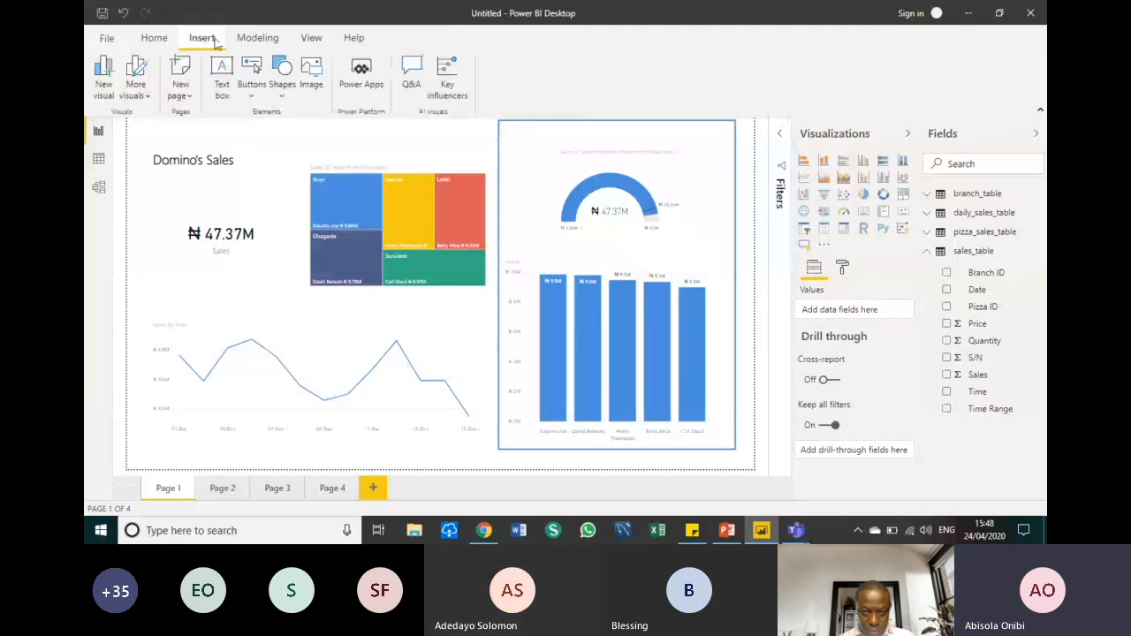
click(311, 40)
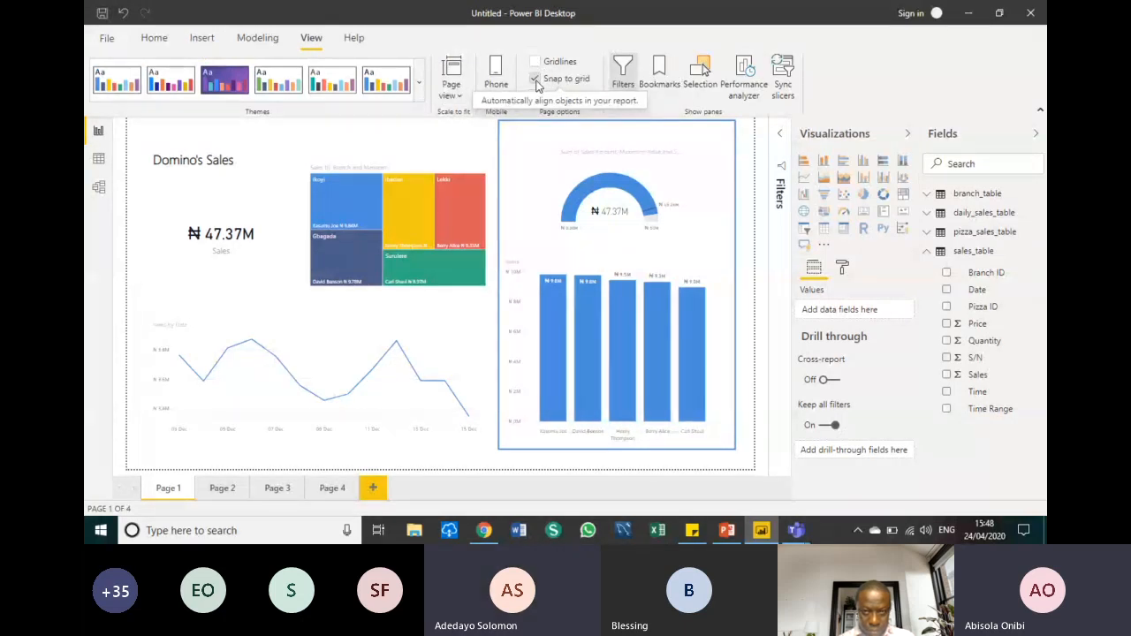
click(535, 63)
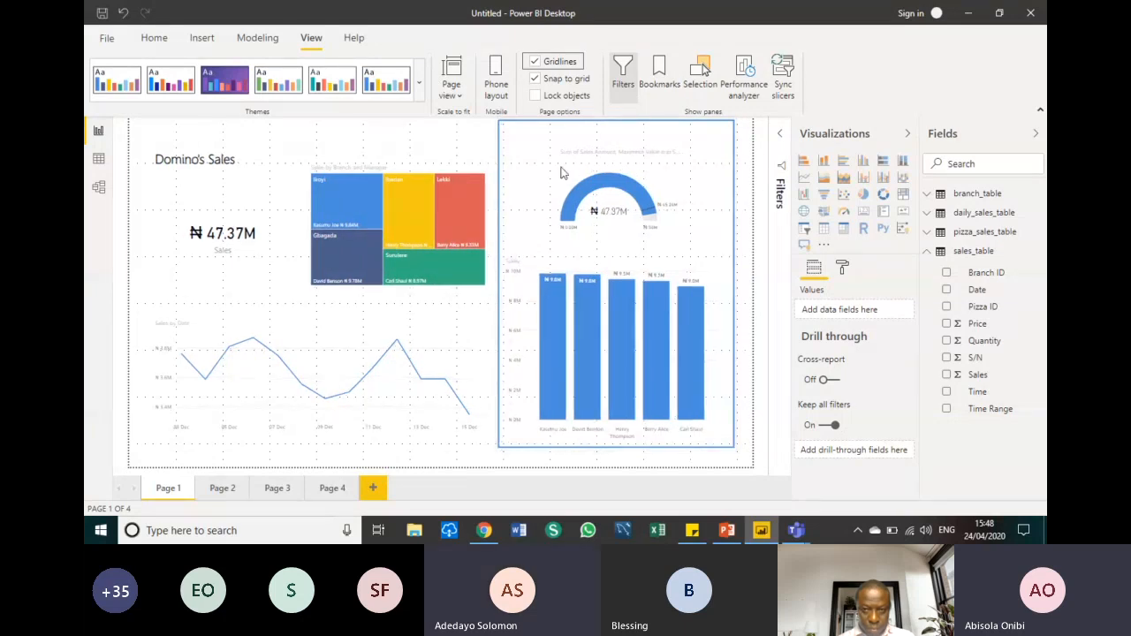
click(534, 63)
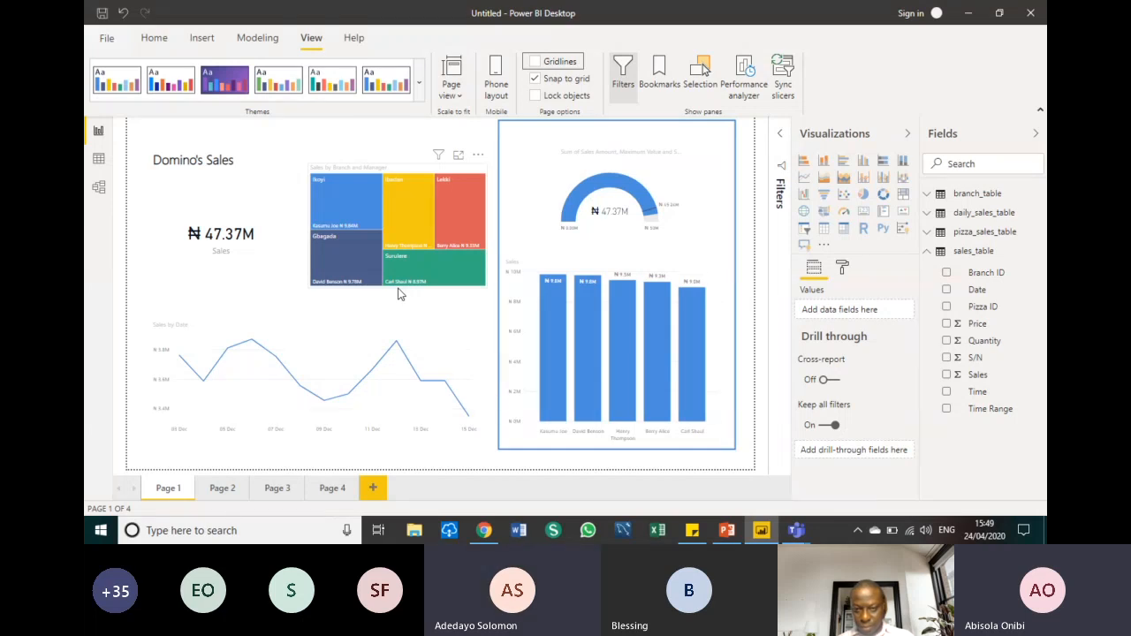
click(171, 46)
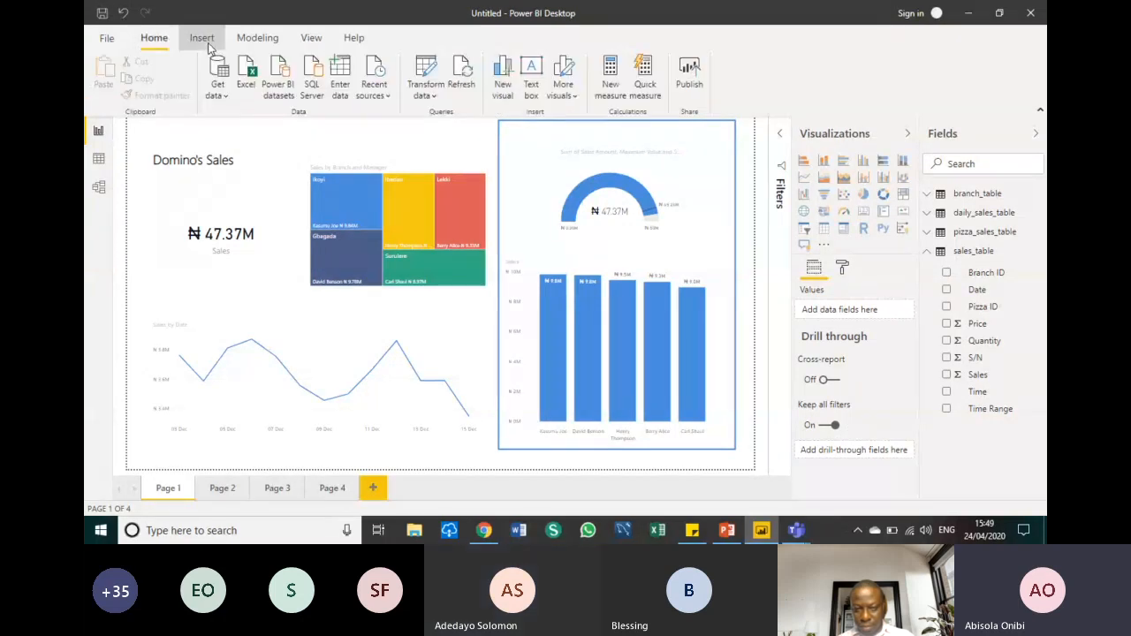
click(208, 42)
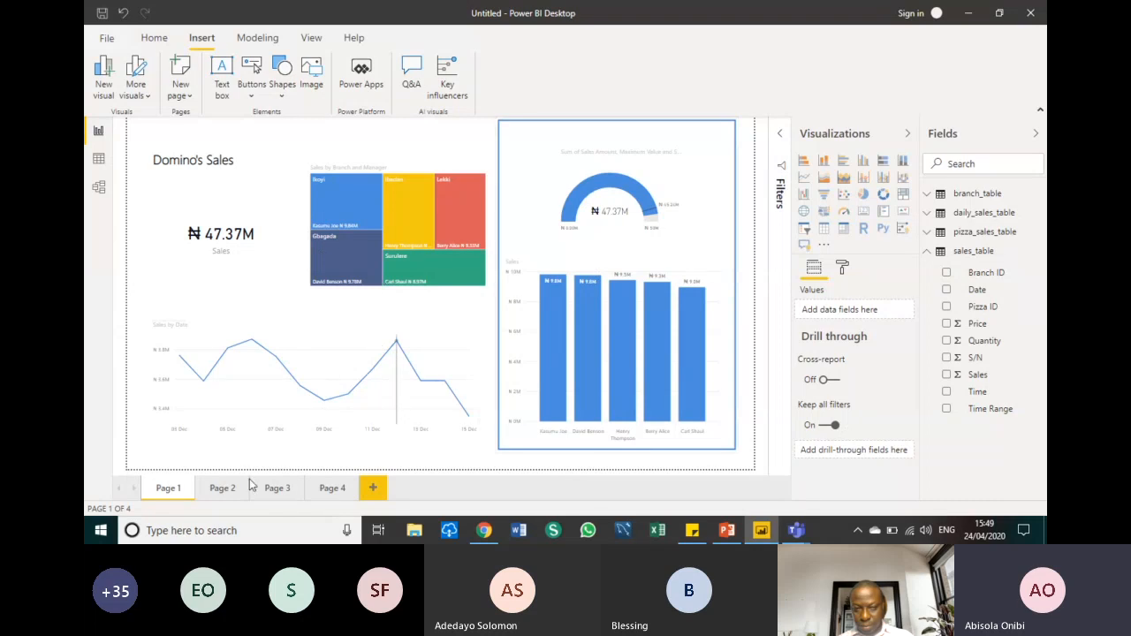
Rename Page 1 as "Summary report"
double_click(182, 493)
text(Summary)
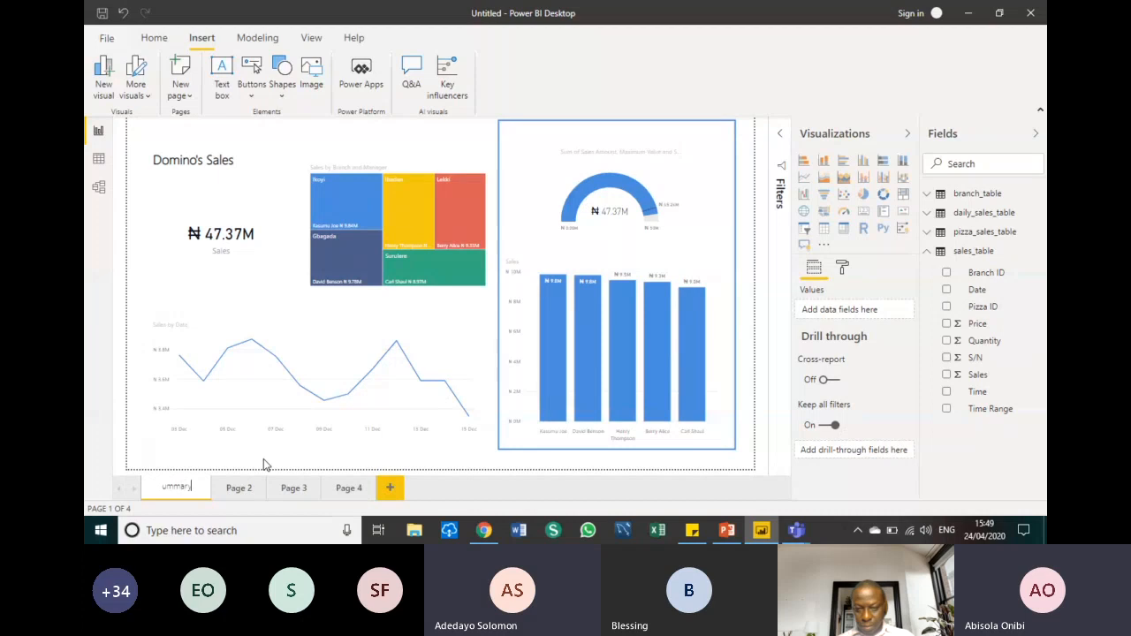
text( report)
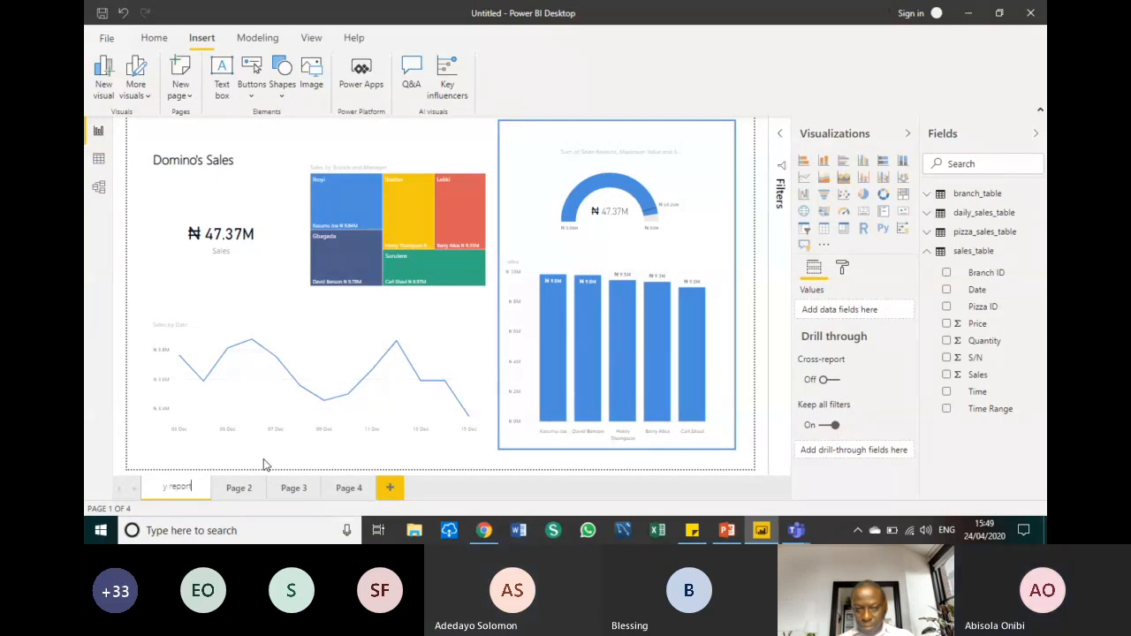
key(Return)
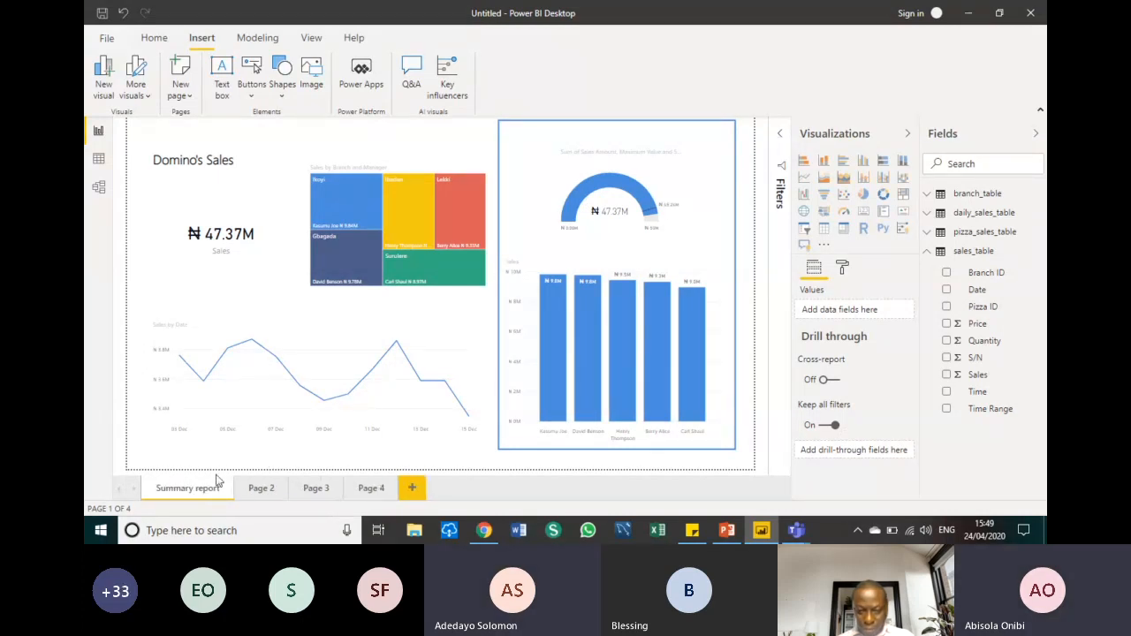
Rename Page 3 as "Detailed Report"
click(311, 491)
double_click(313, 491)
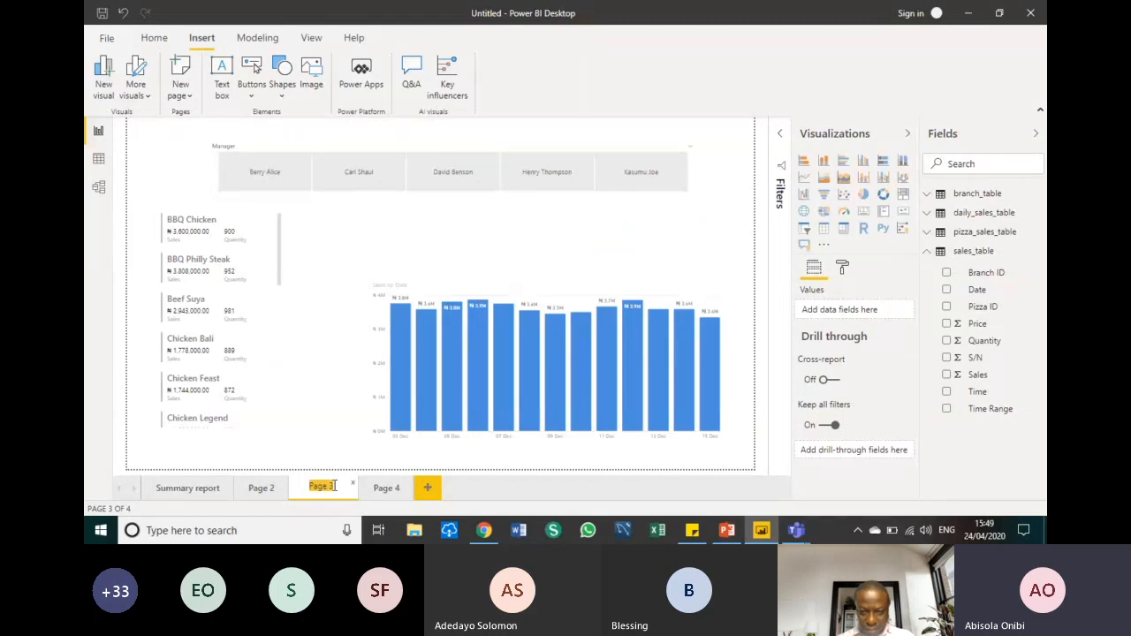
text(Det)
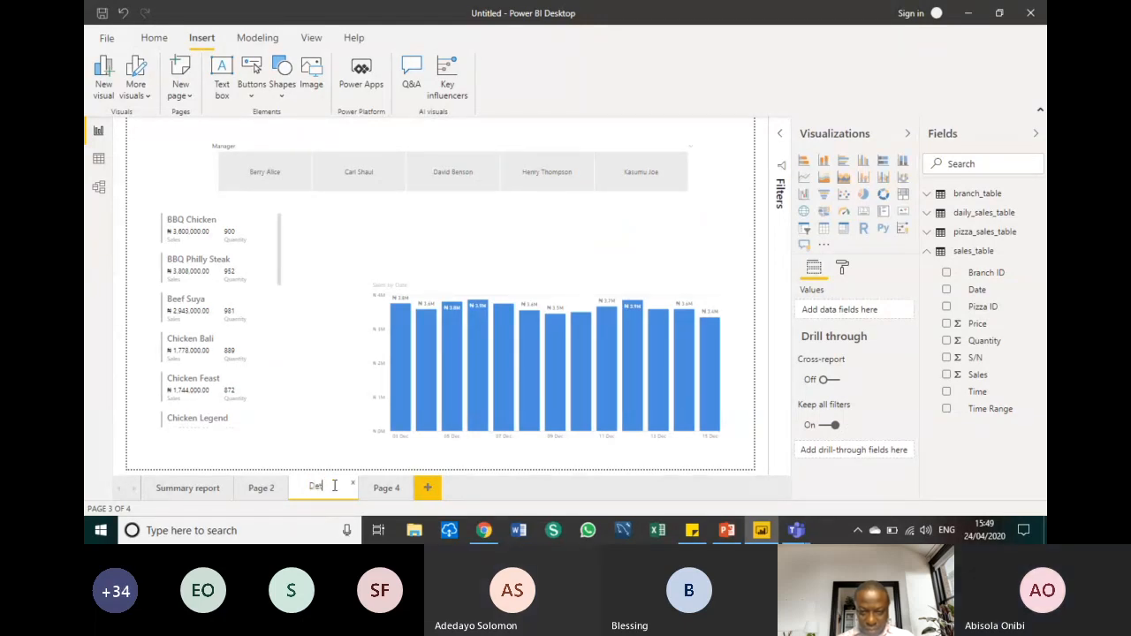
text(ails Repo)
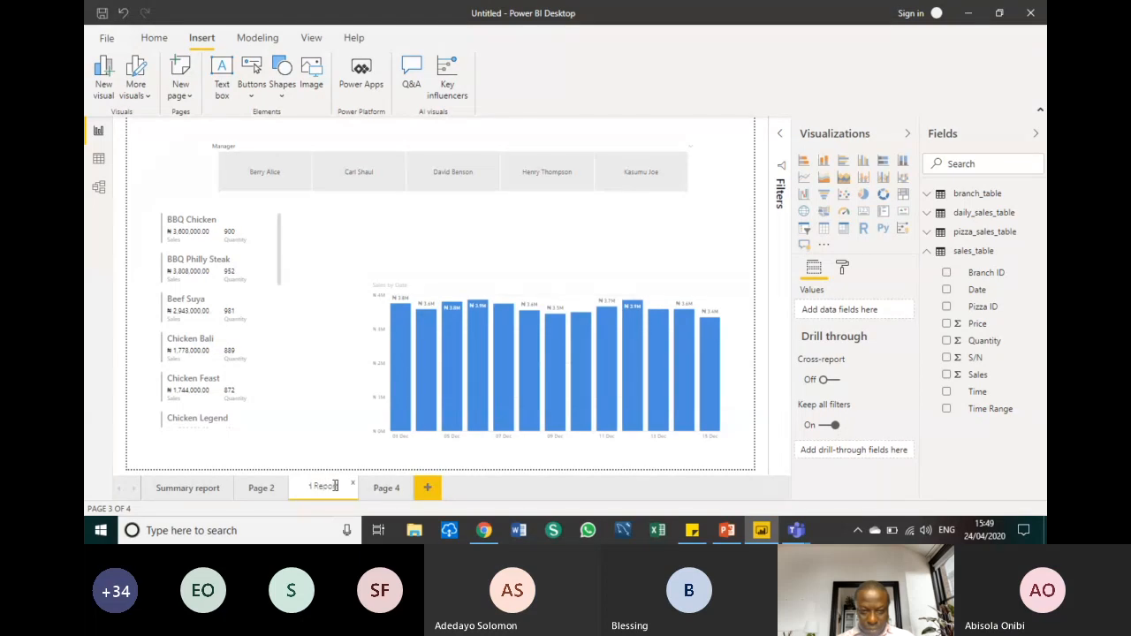
text(rt)
key(Return)
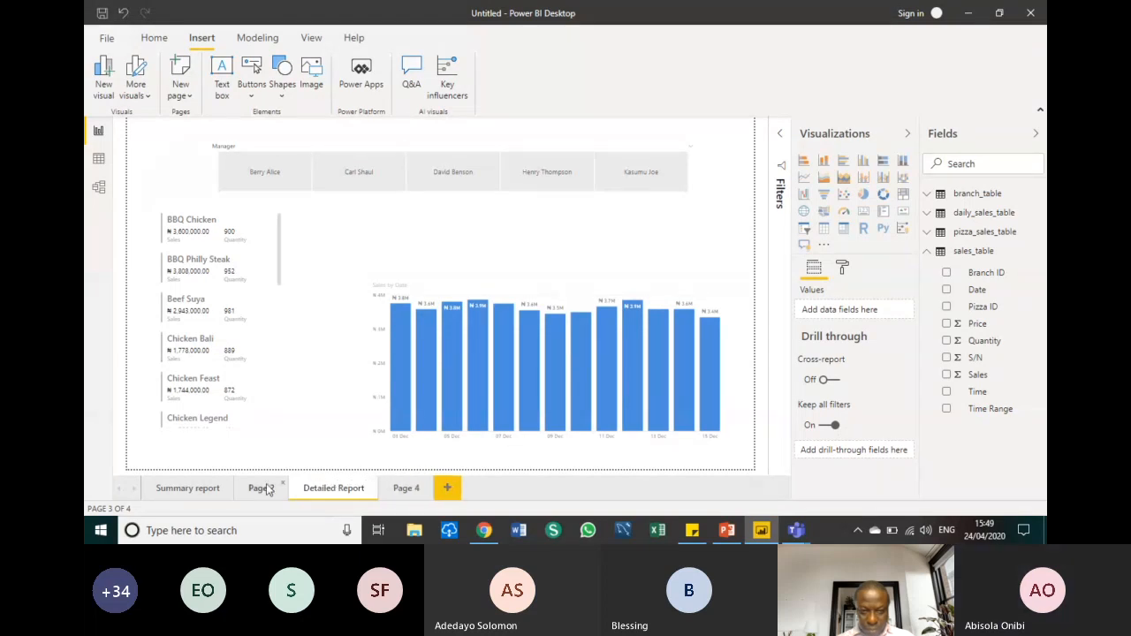
Review the visuals on the Summary report, Page 2 and Detailed Report pages, returning to Summary report
click(201, 491)
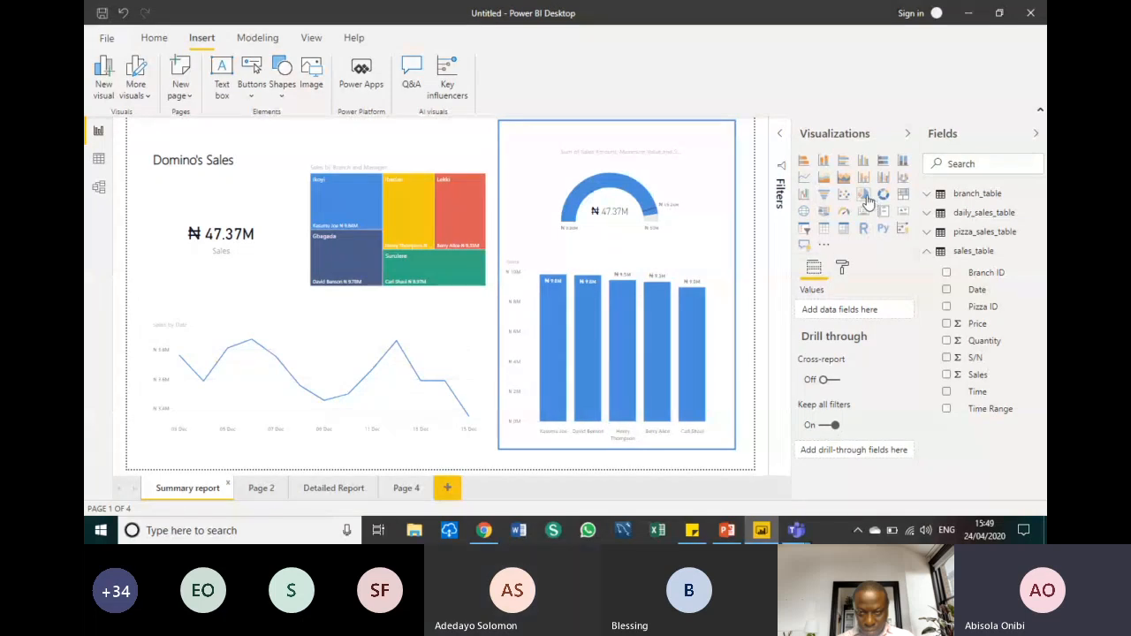
right_click(395, 171)
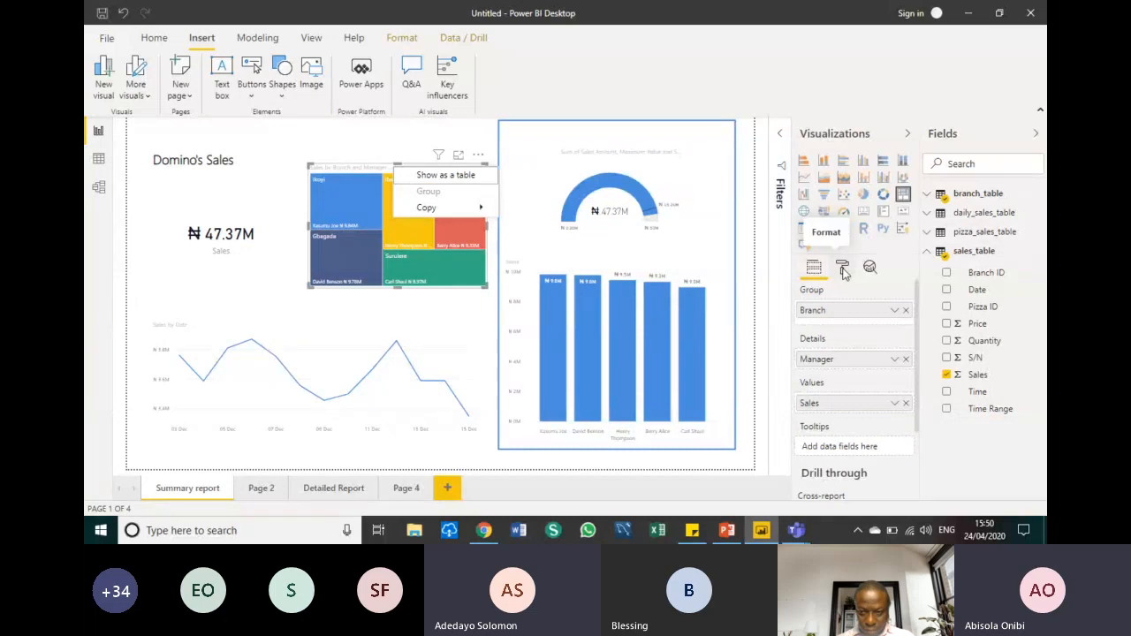
click(430, 131)
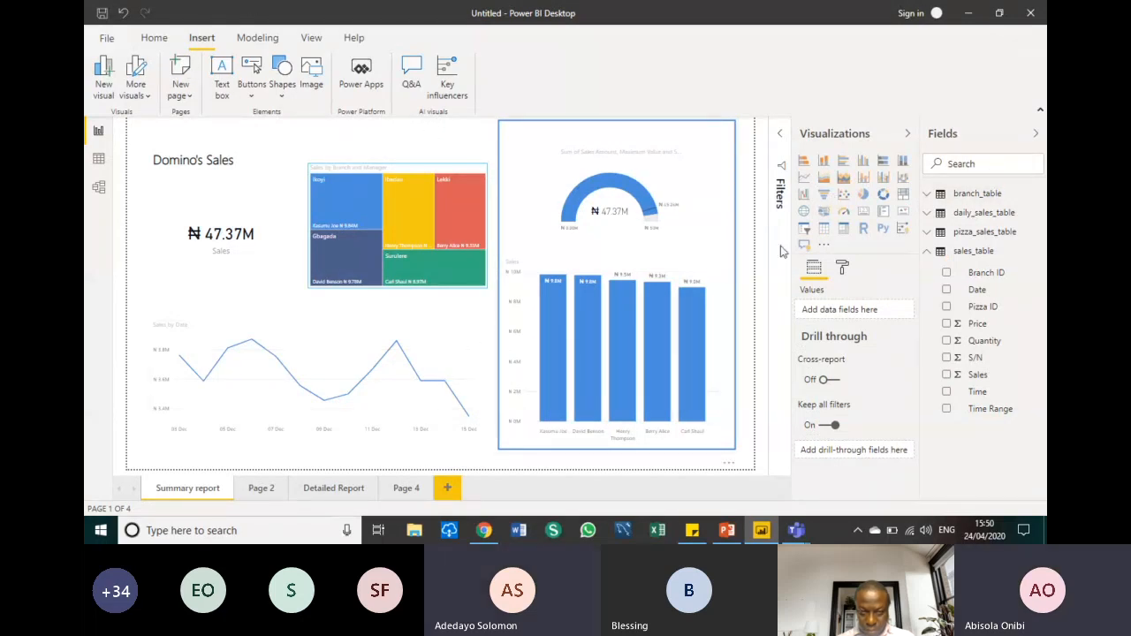
click(345, 489)
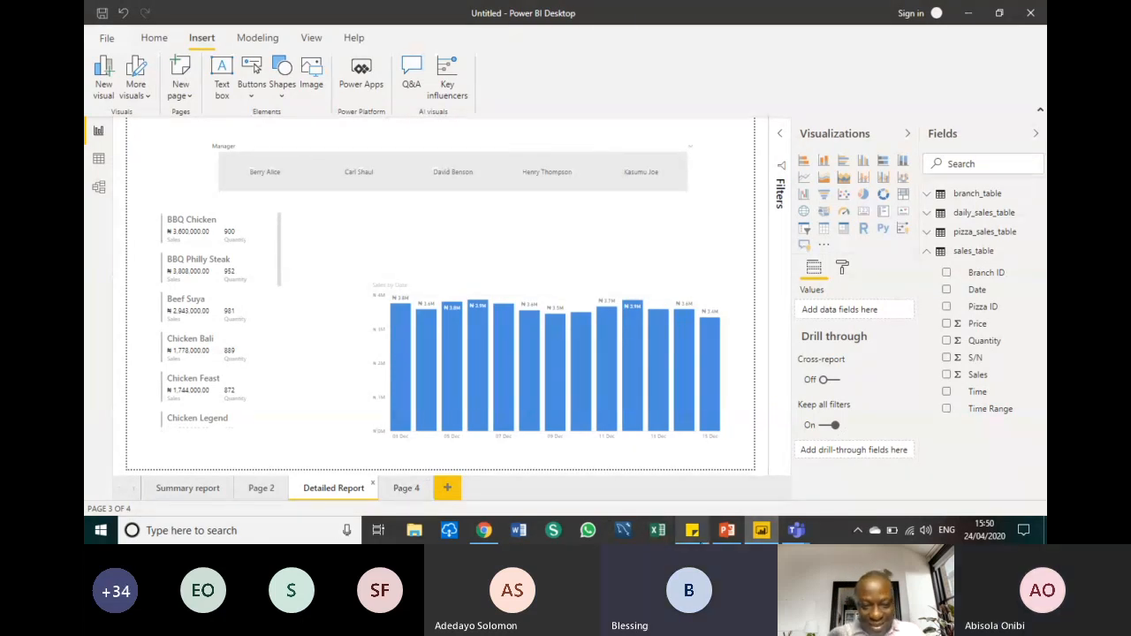
mouse_move(692, 530)
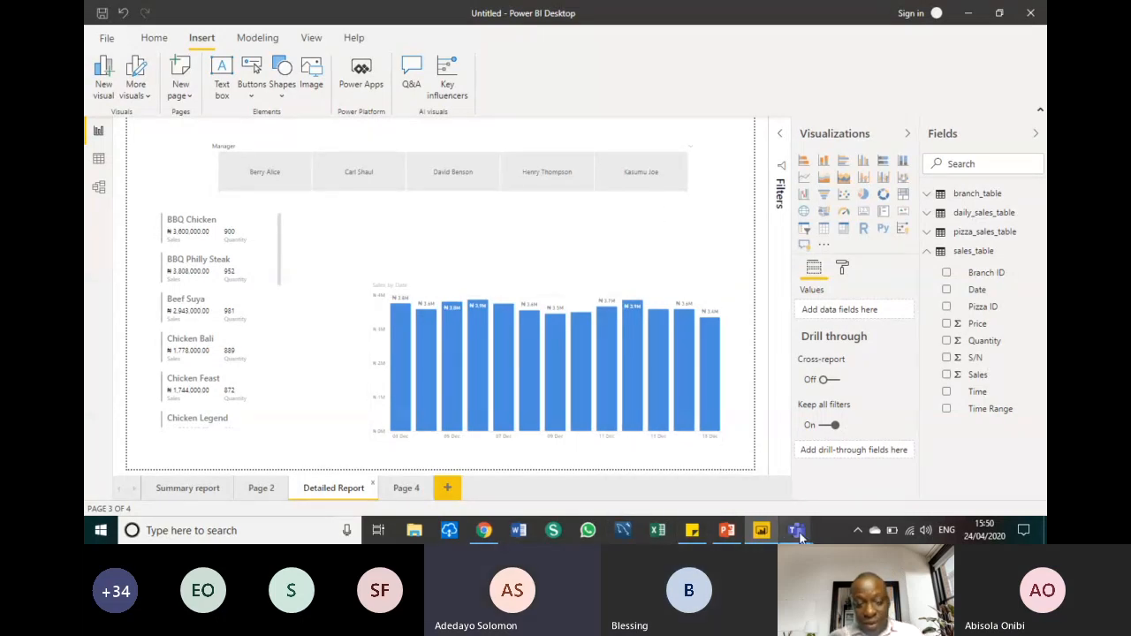
mouse_move(798, 534)
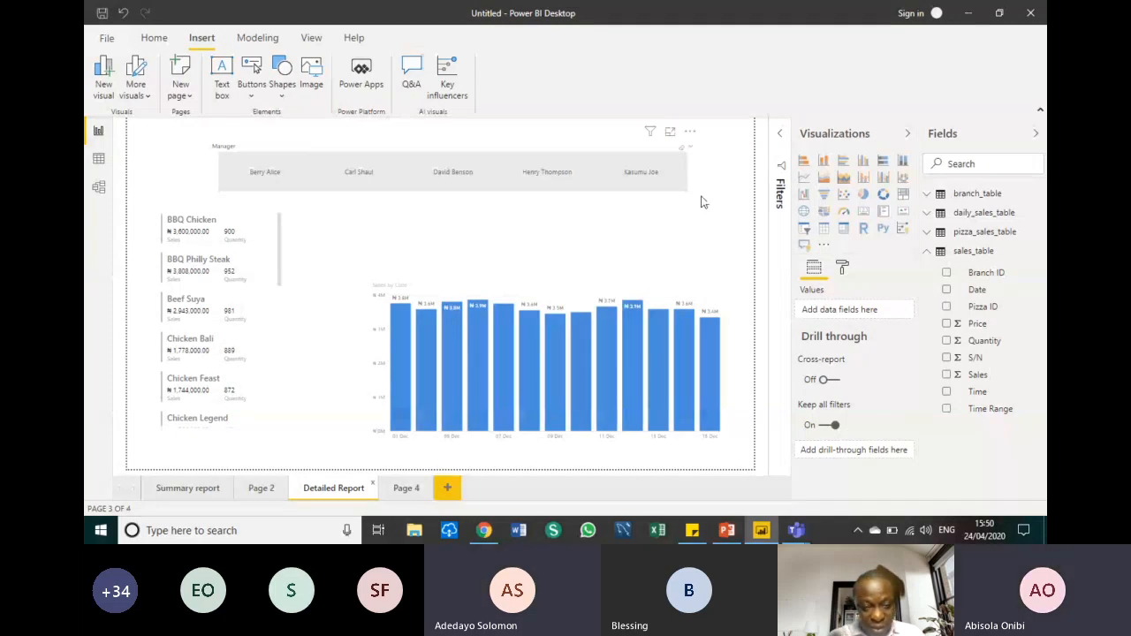
click(405, 488)
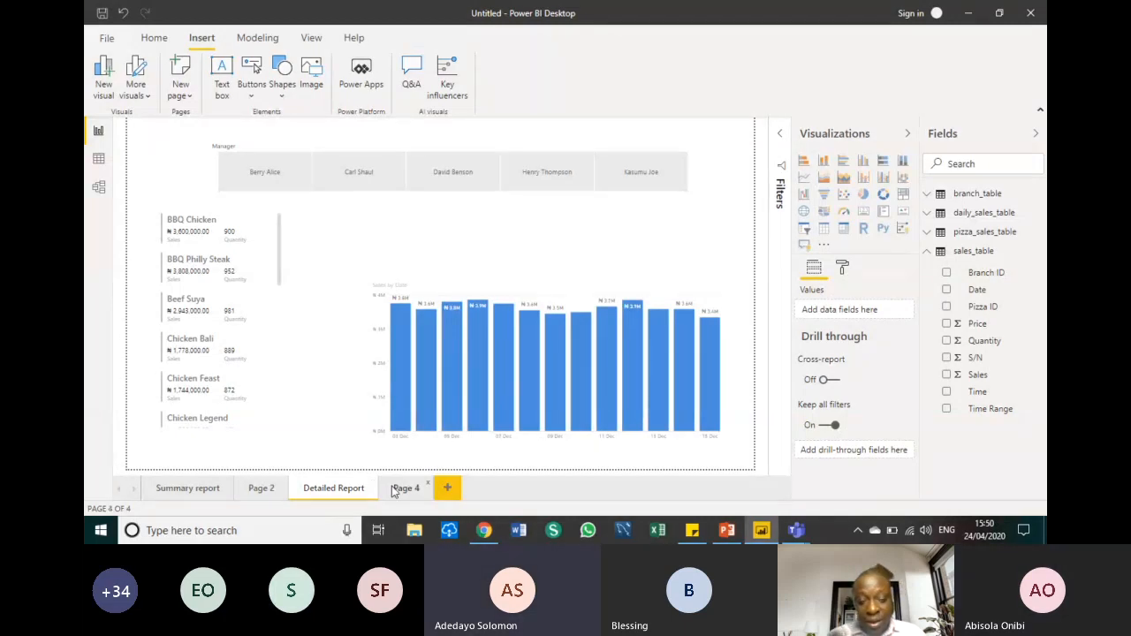
click(203, 490)
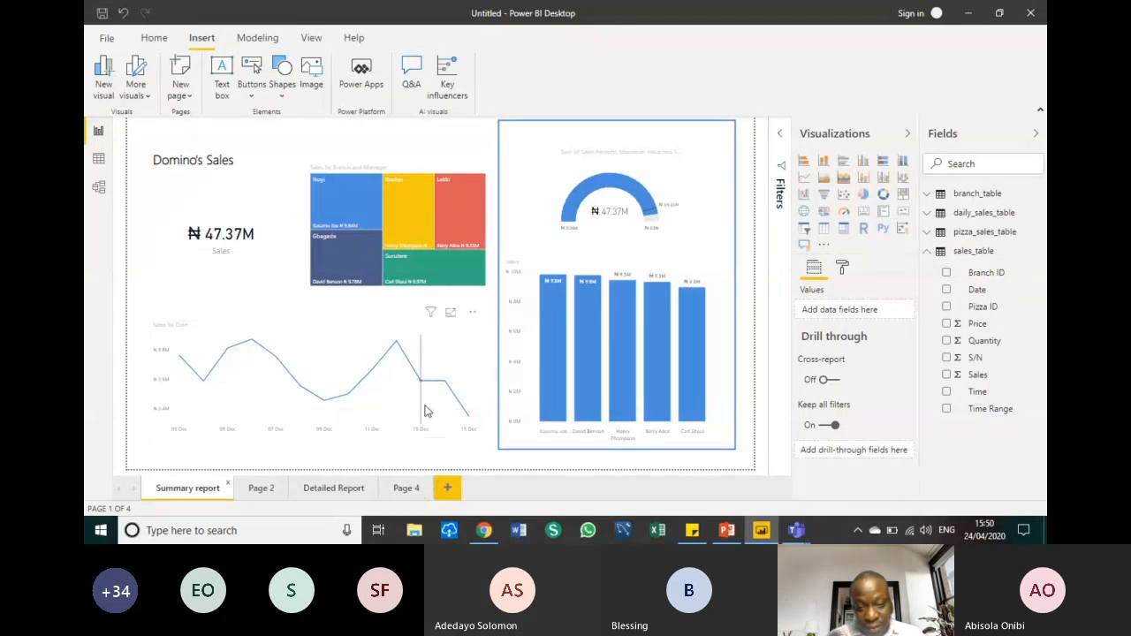
mouse_move(424, 411)
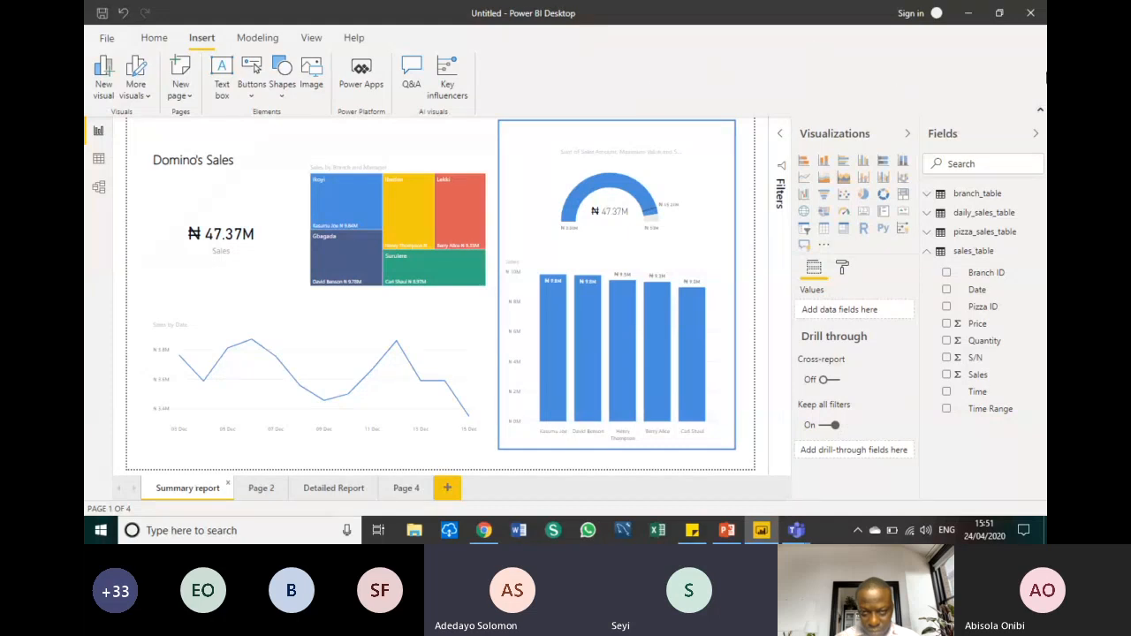
click(1041, 114)
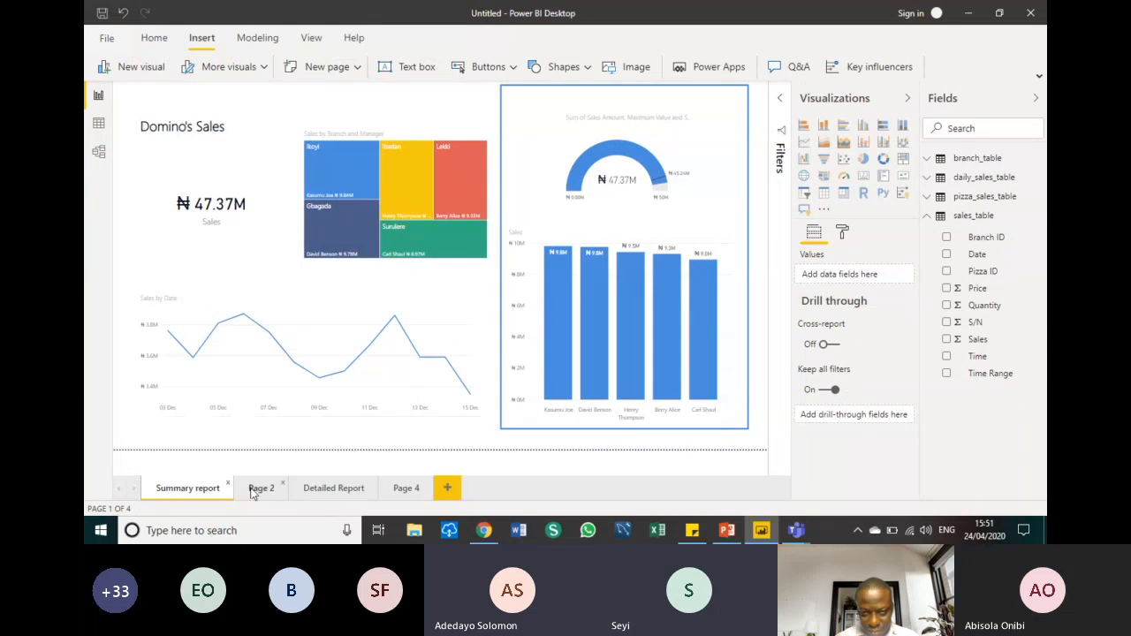
click(256, 491)
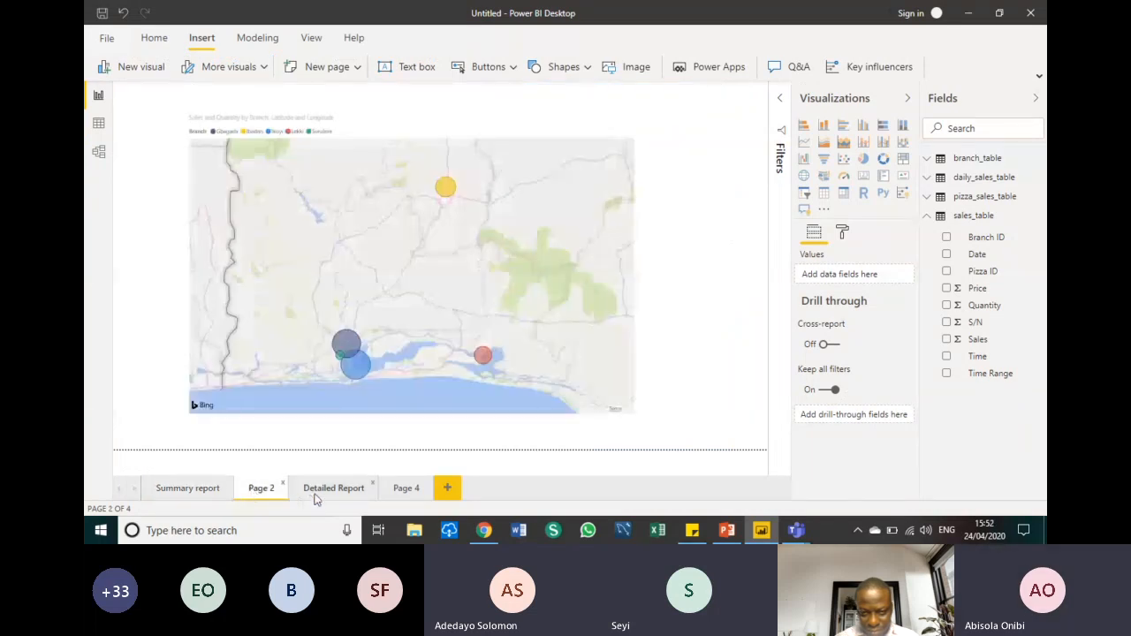
click(321, 492)
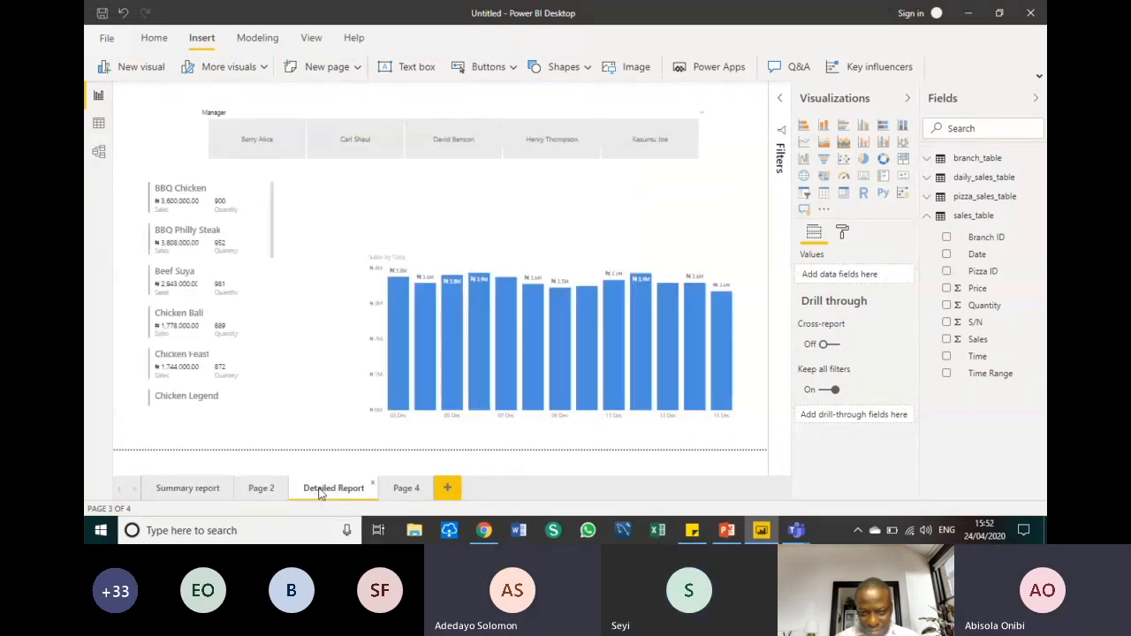
click(188, 489)
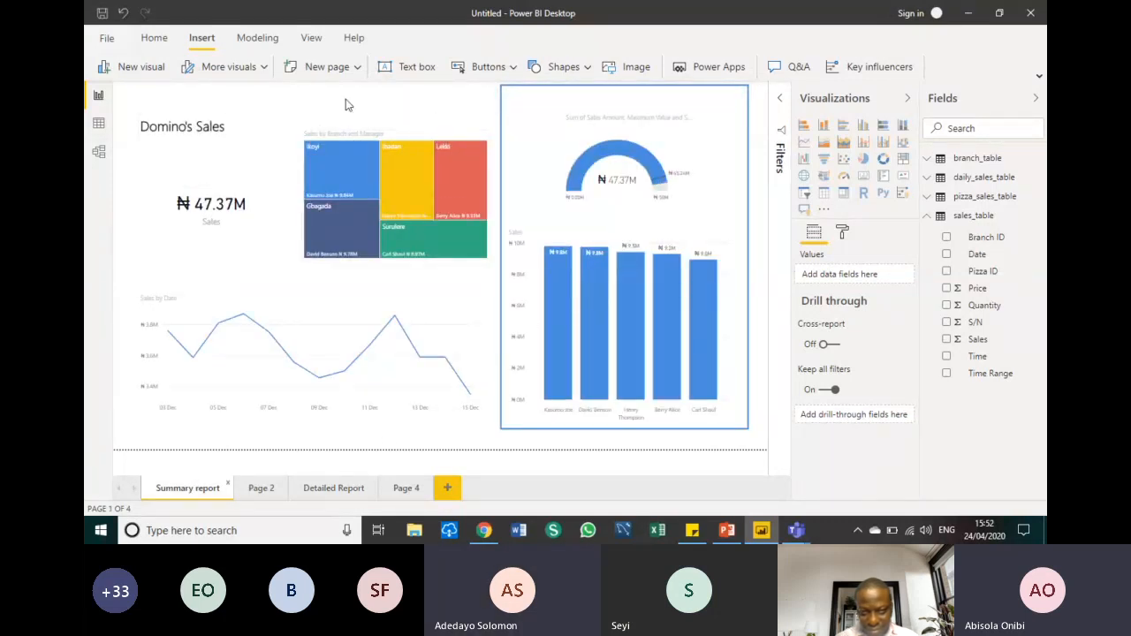
Examine the data colours assigned to each branch in the Sales by Branch and Manager treemap
click(394, 142)
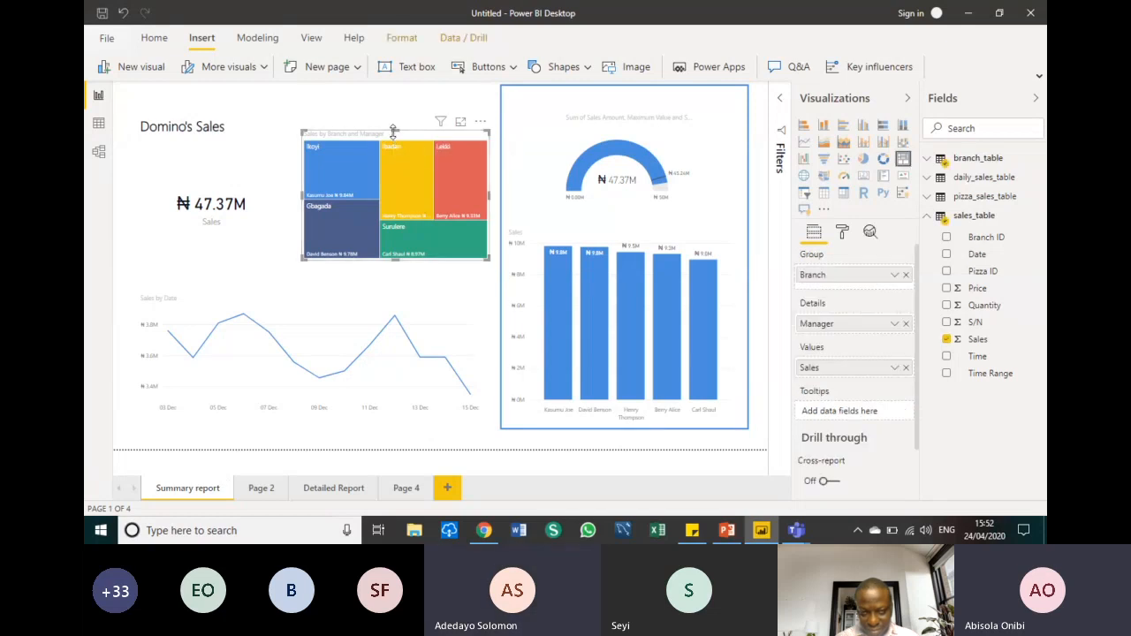
click(843, 237)
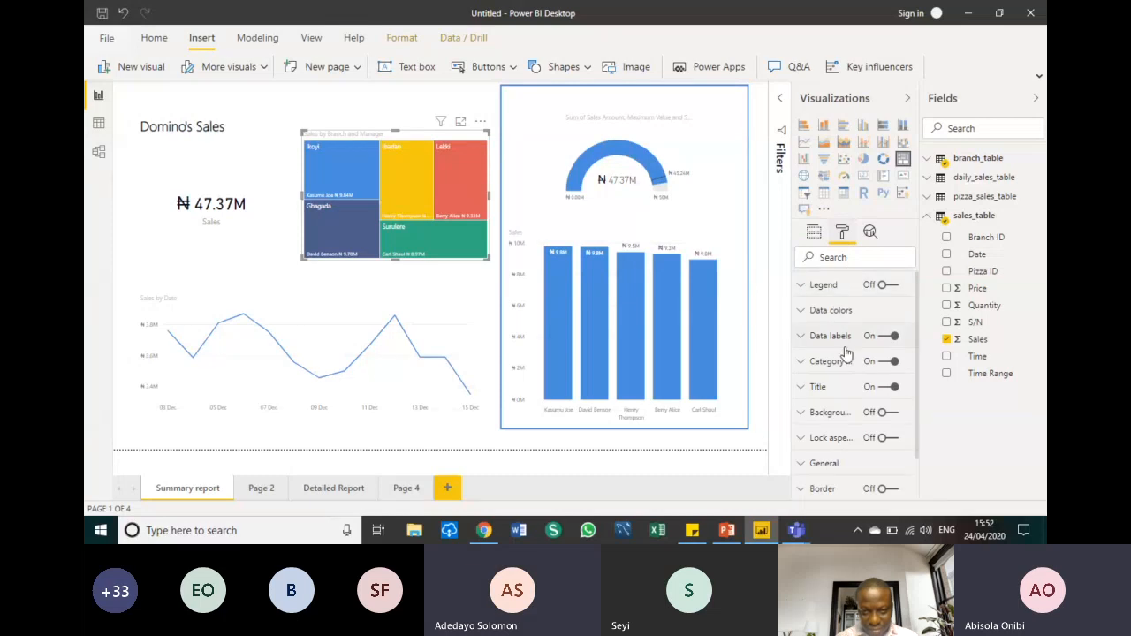
click(807, 311)
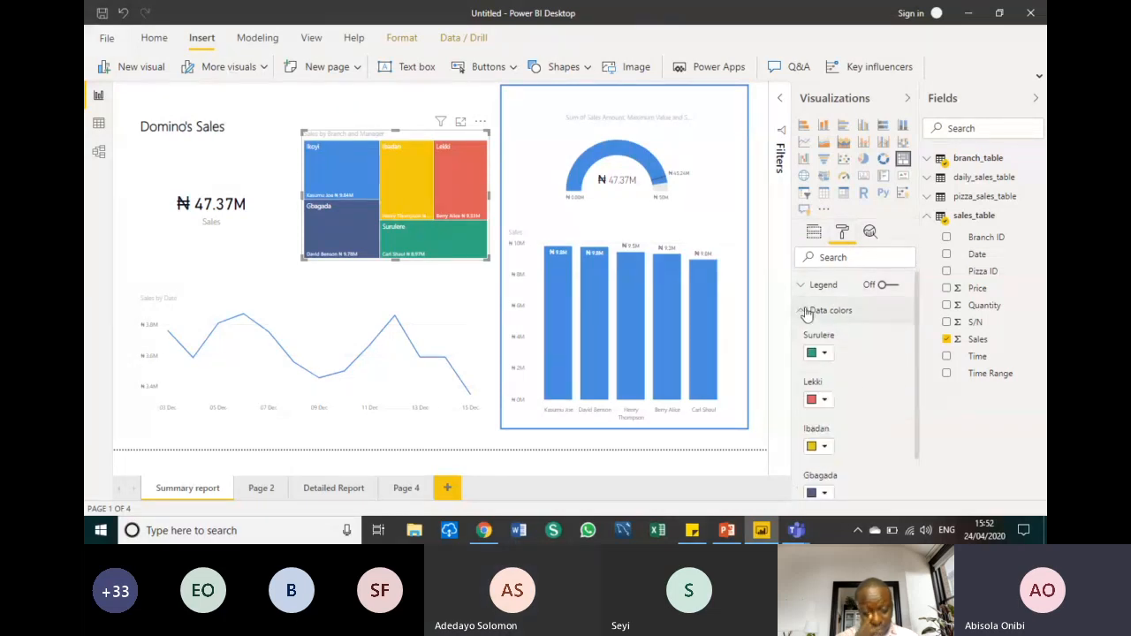
scroll(866, 417, down, 3)
scroll(866, 417, up, 3)
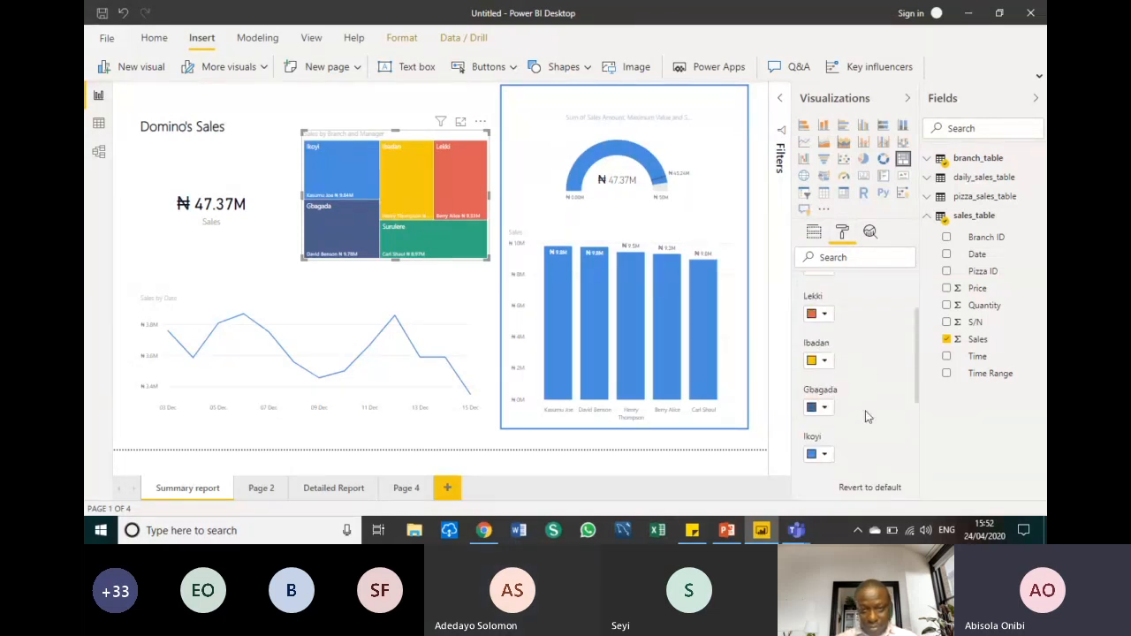
click(804, 313)
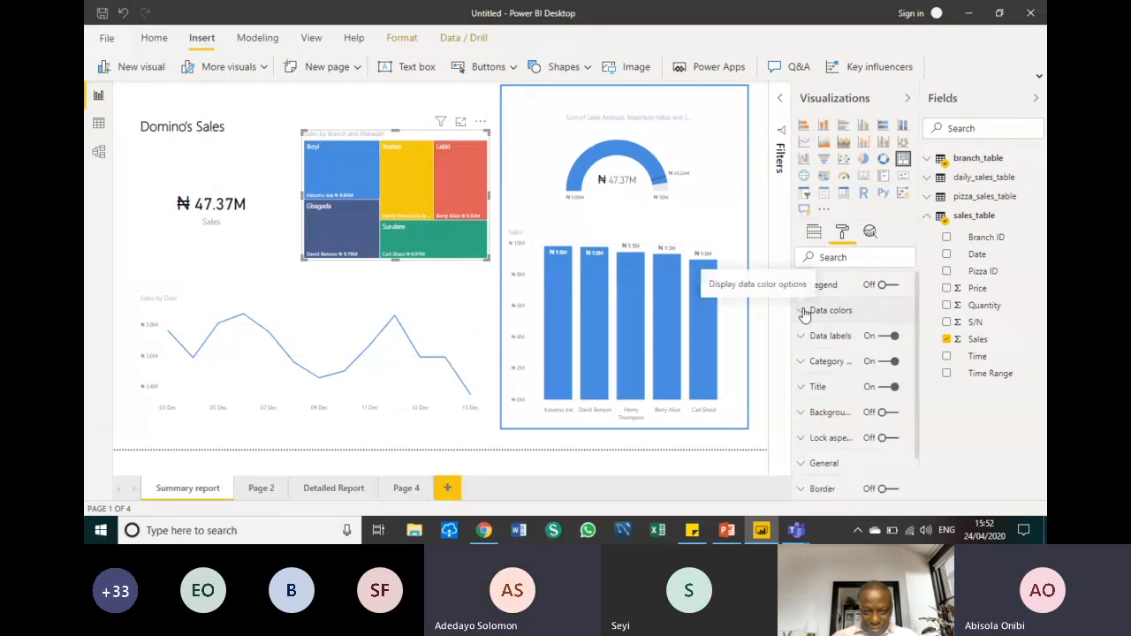
click(404, 104)
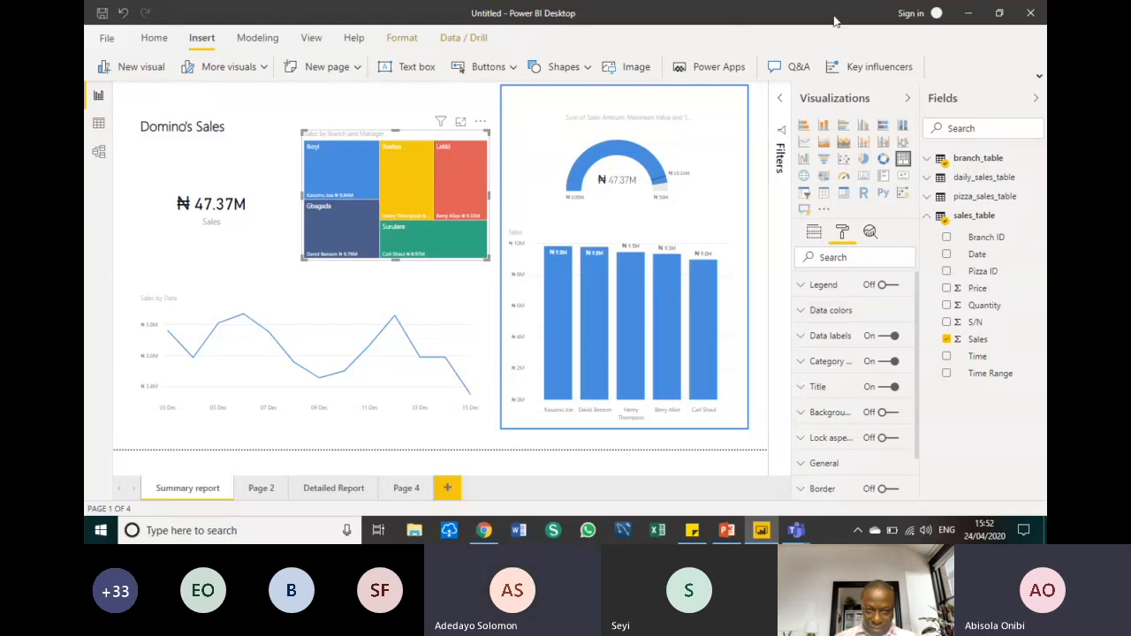
Apply the white report theme that uses green as its main chart colour with yellow, red and blue
click(1040, 78)
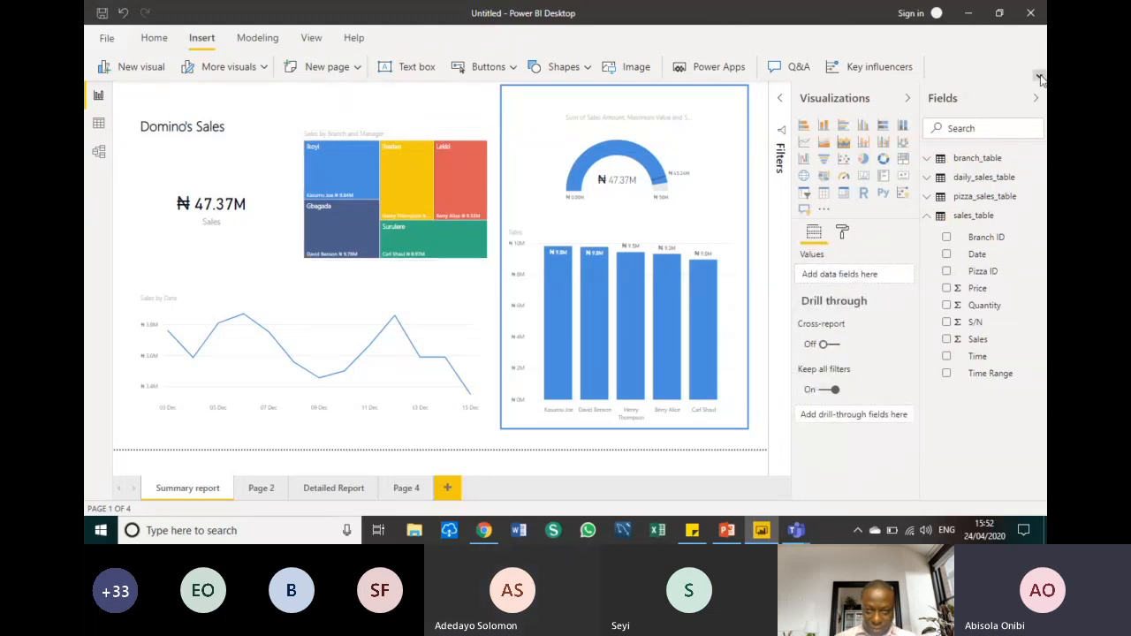
click(313, 39)
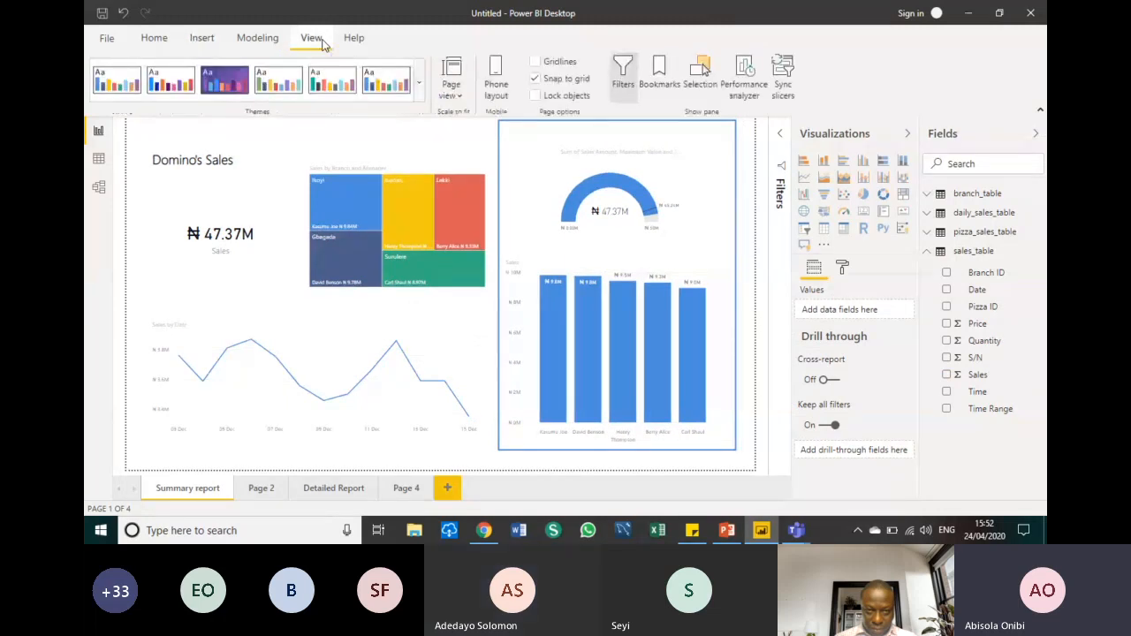
click(419, 85)
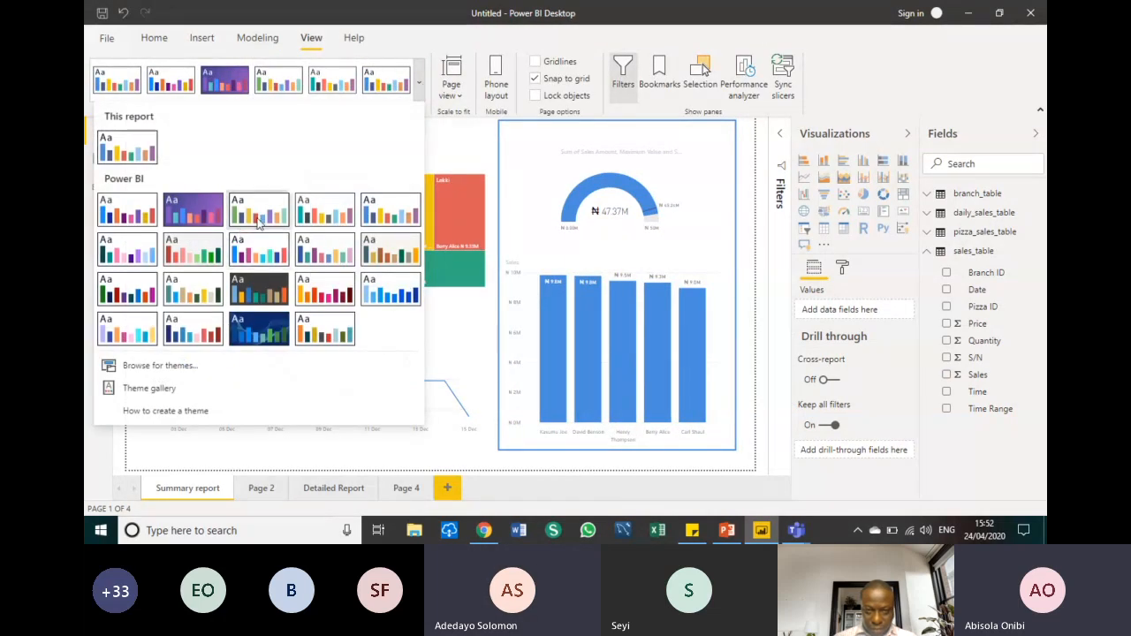
click(259, 215)
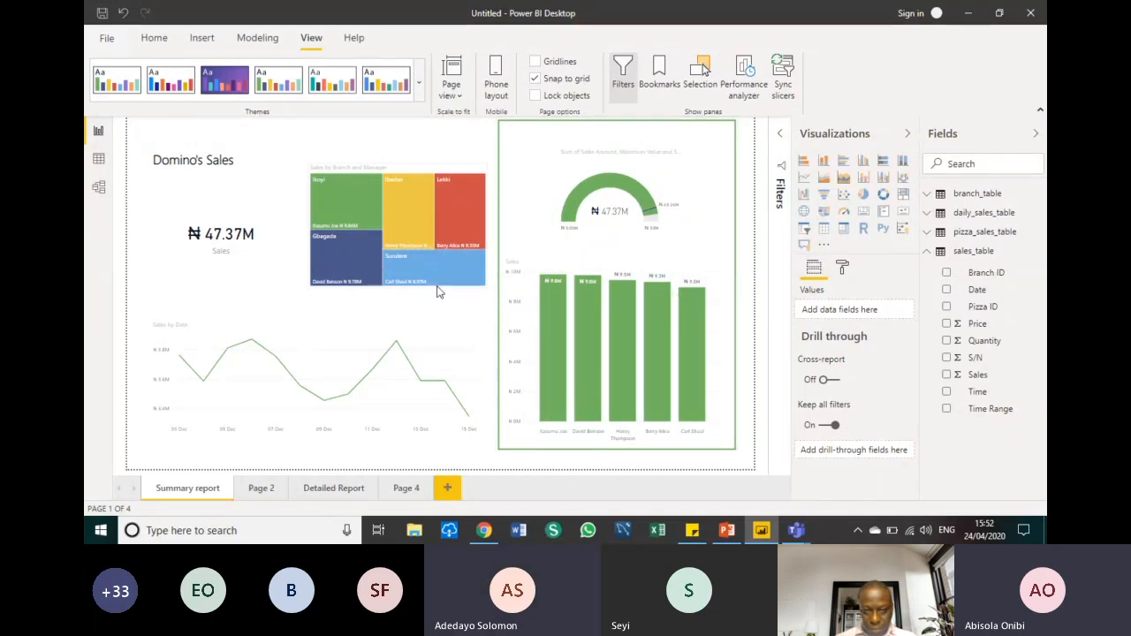
Move the rectangle outline from the gauge and column chart to the treemap and shrink it to frame only that visual
click(381, 172)
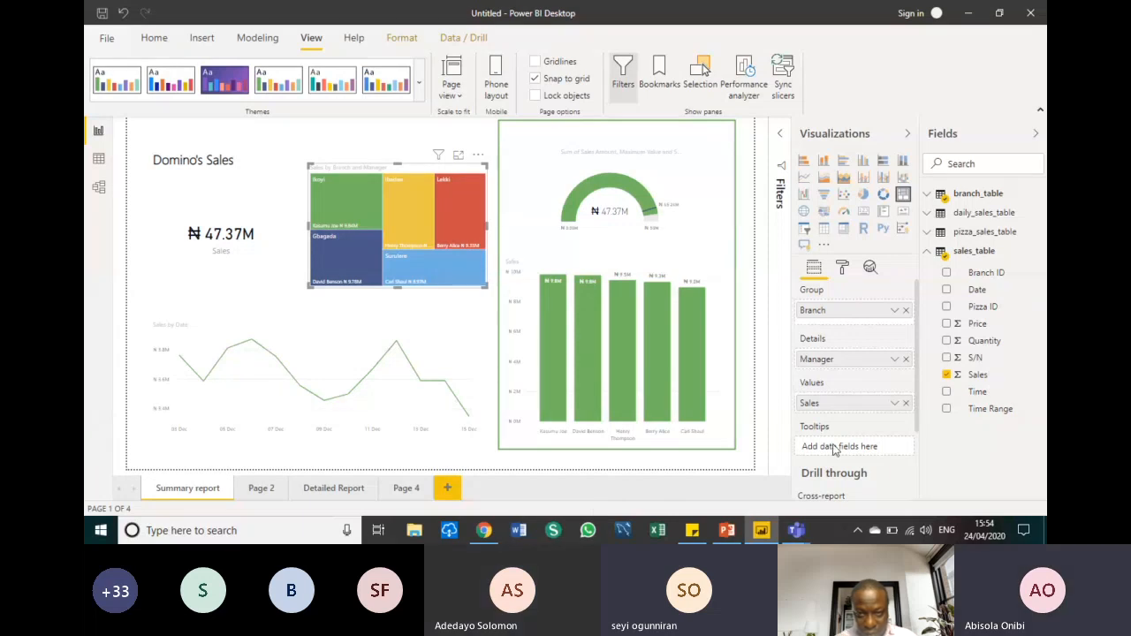
click(524, 123)
drag(524, 123, 314, 137)
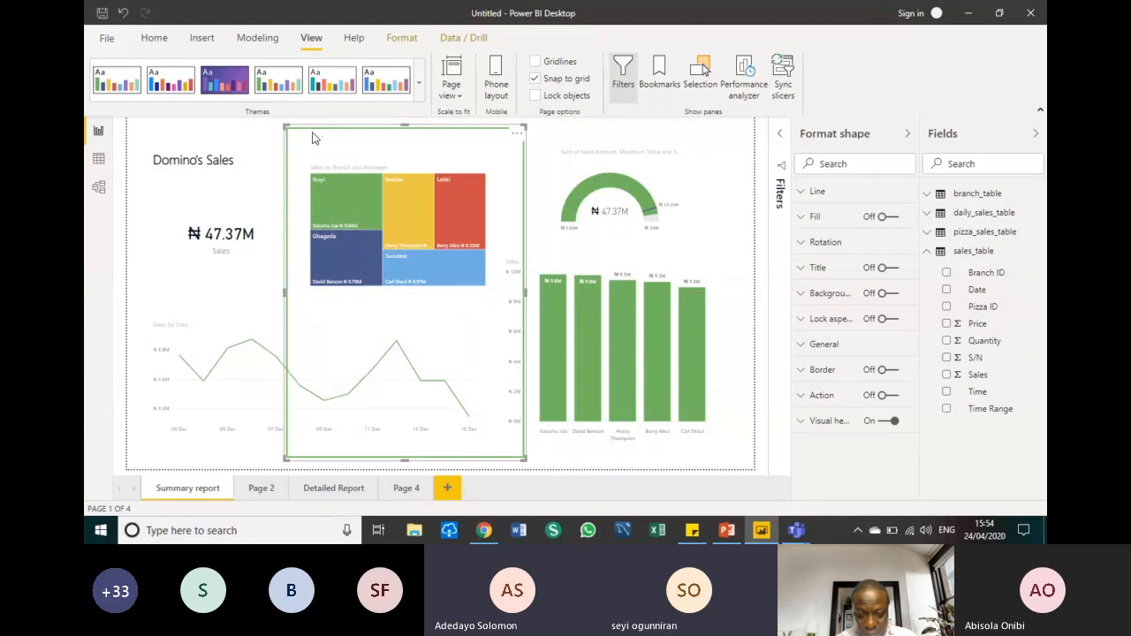
drag(523, 457, 502, 303)
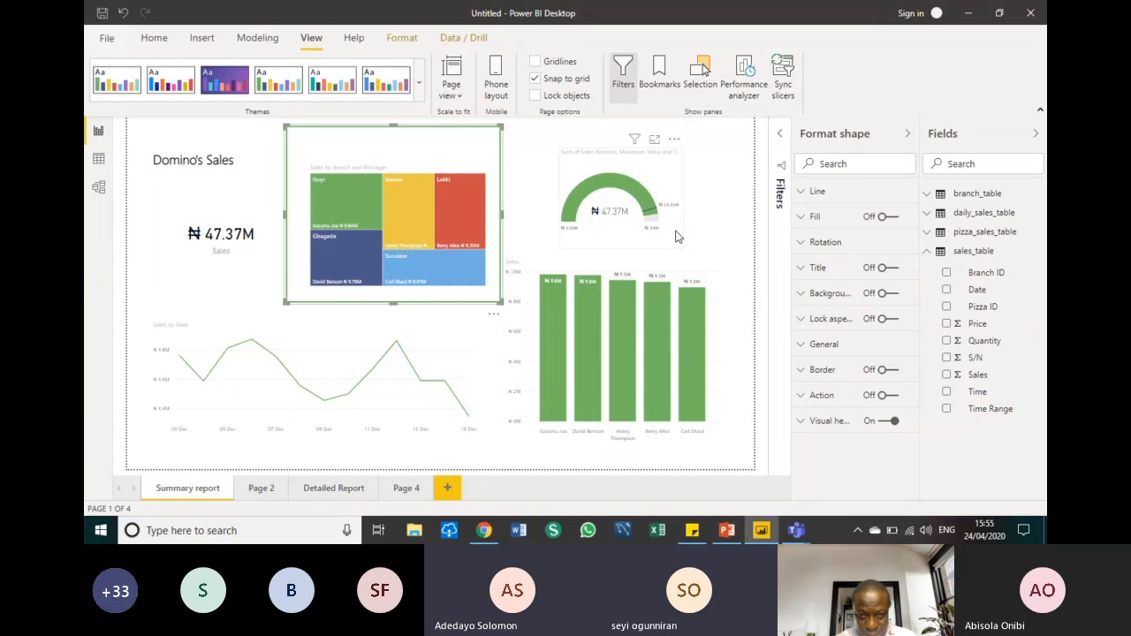
click(677, 237)
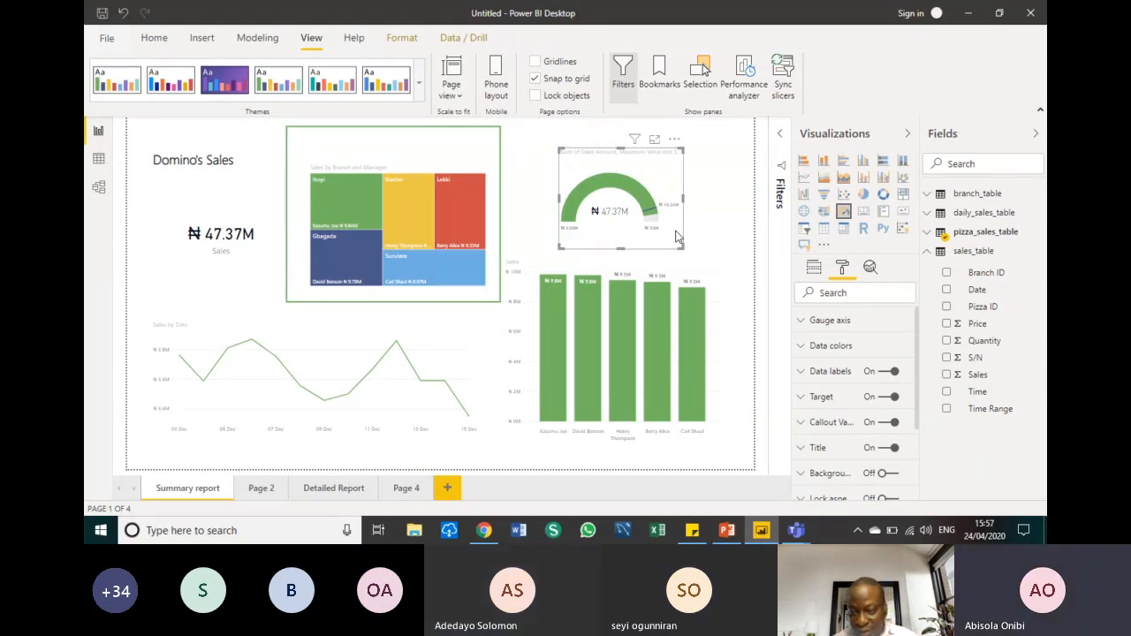
click(717, 209)
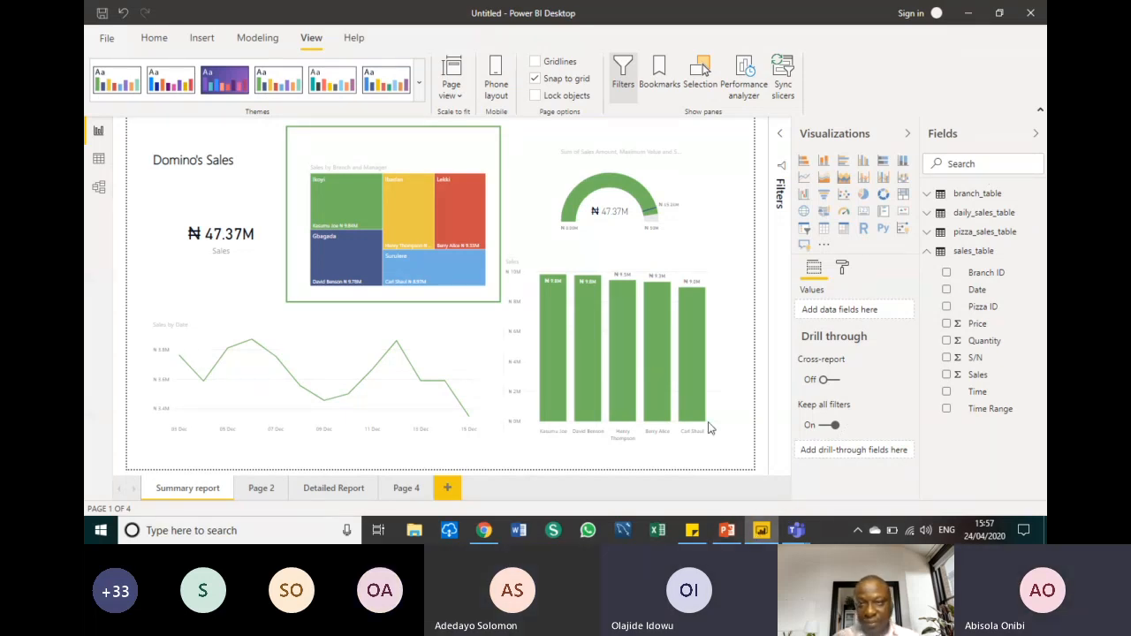
Switch to the Microsoft Teams meeting, turn the camera on and stop sharing the screen
click(968, 15)
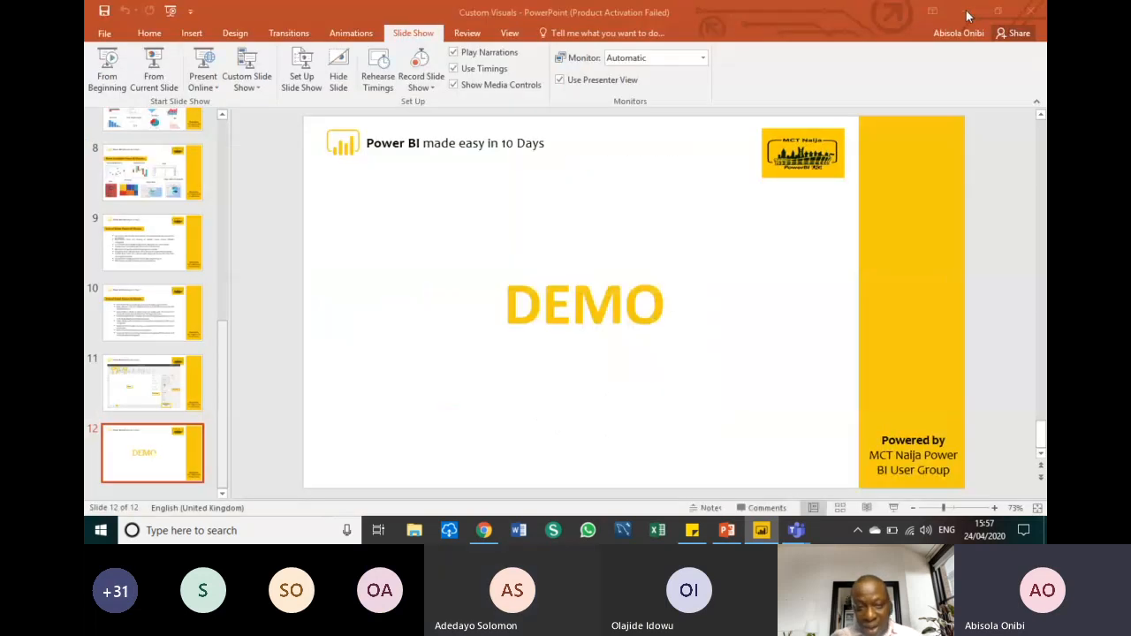
mouse_move(796, 530)
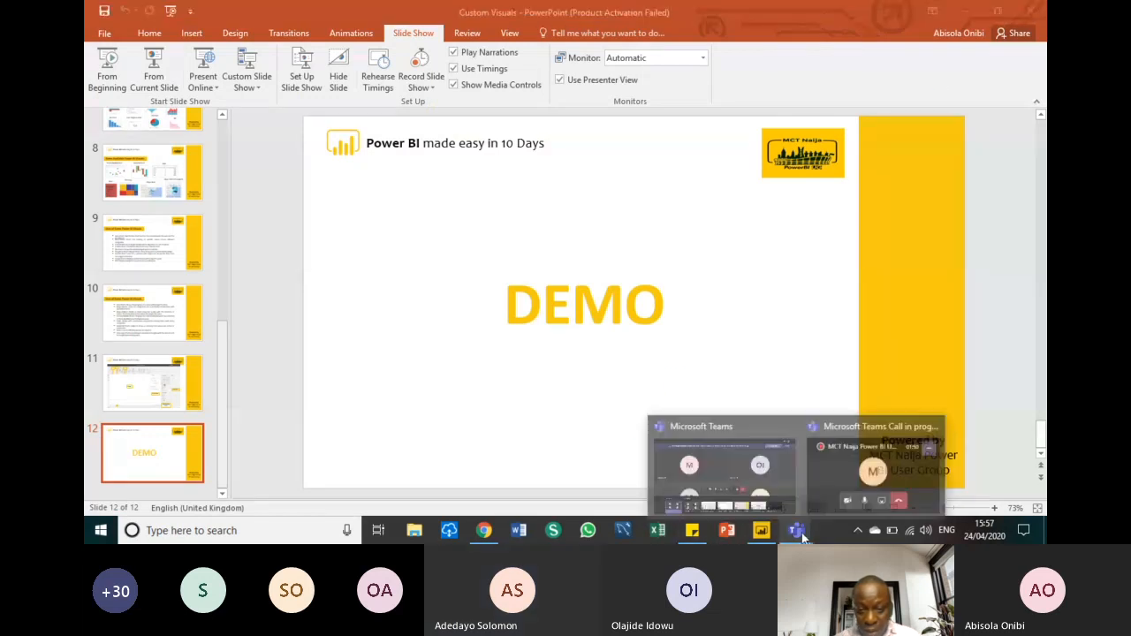
click(735, 472)
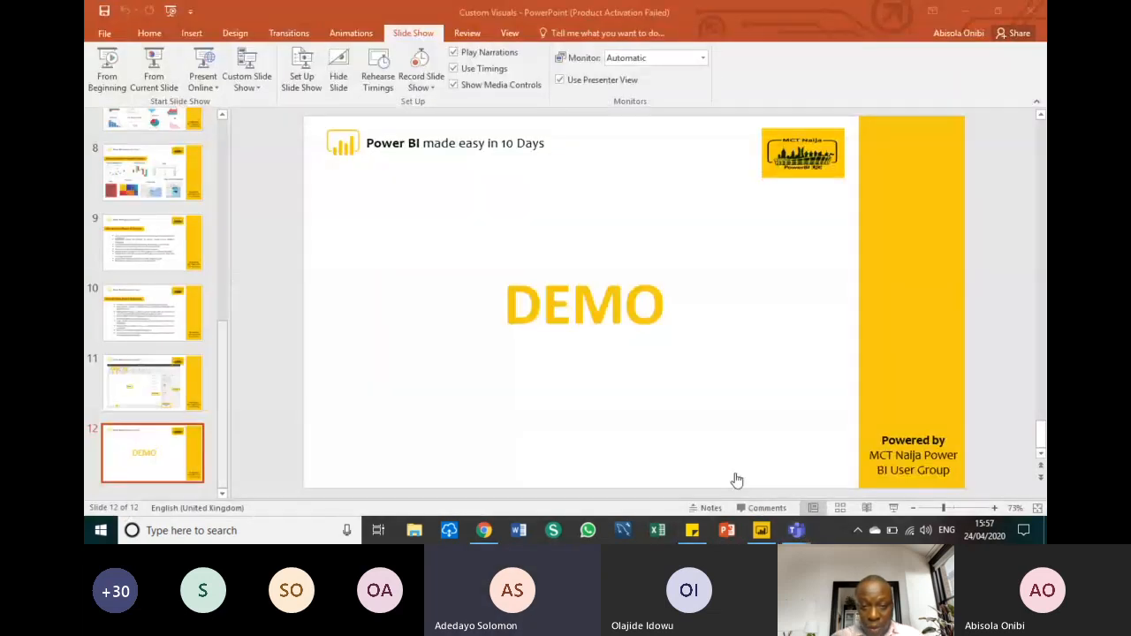
click(798, 530)
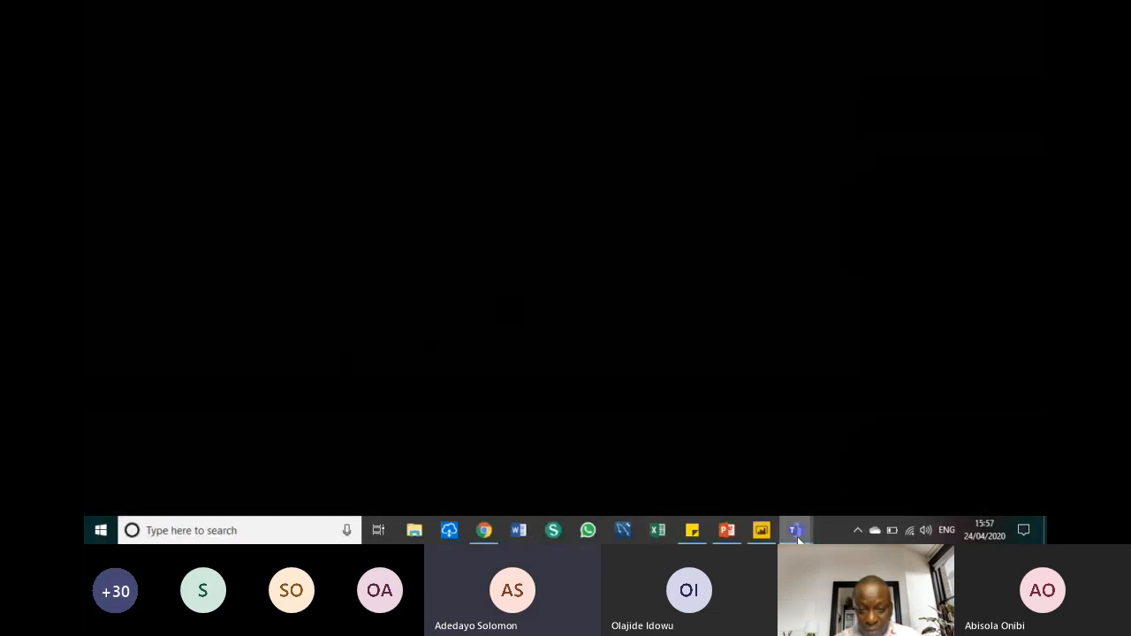
mouse_move(798, 537)
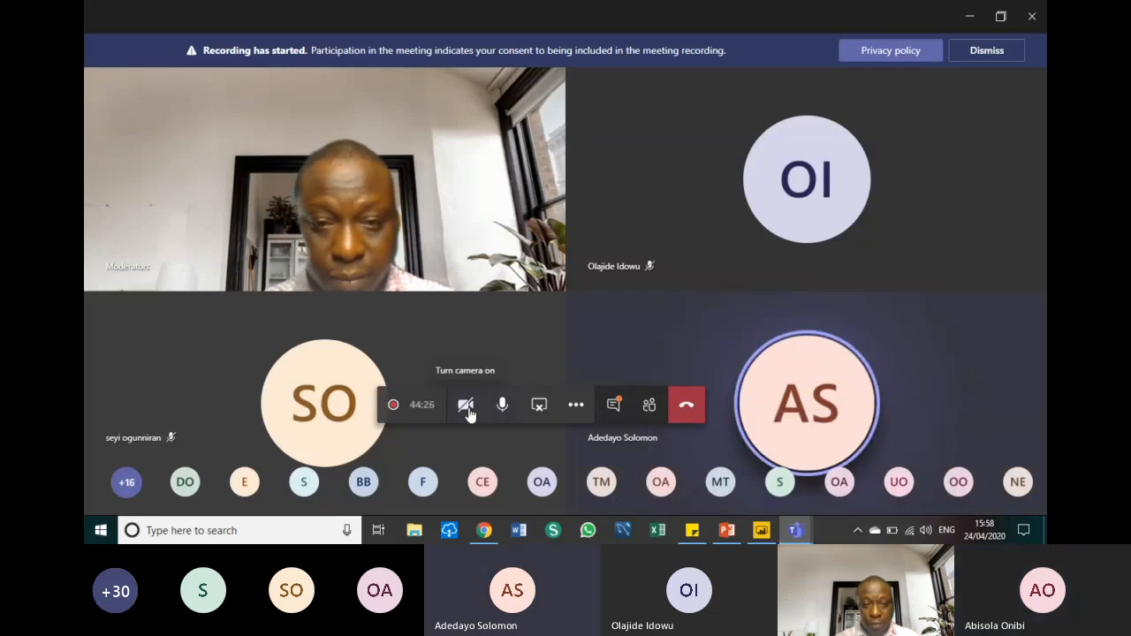
click(468, 409)
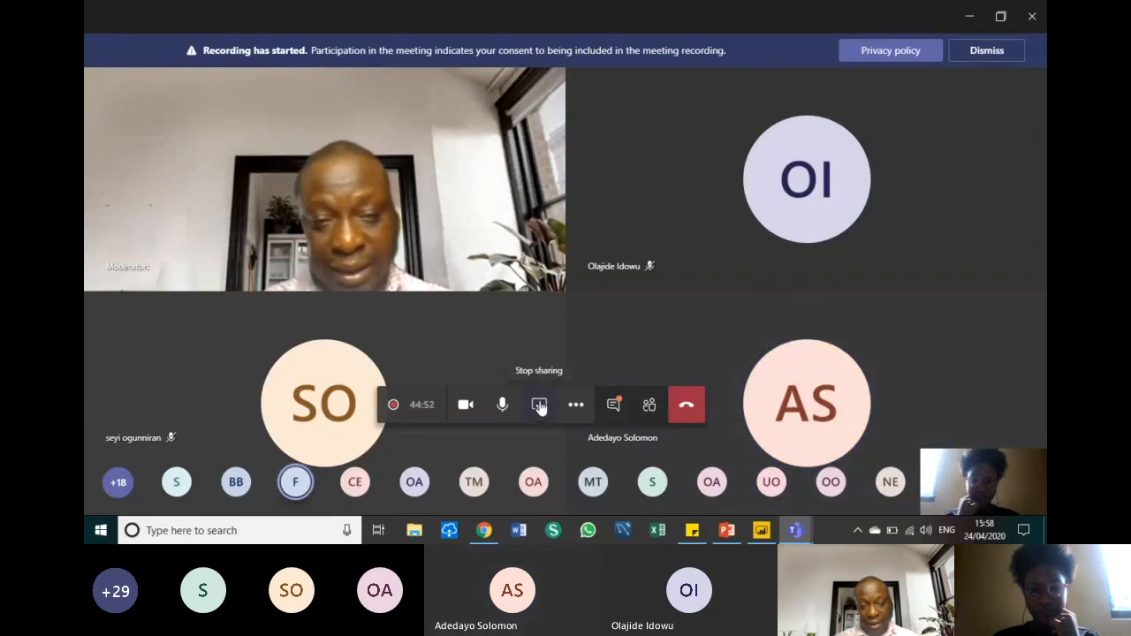
click(539, 406)
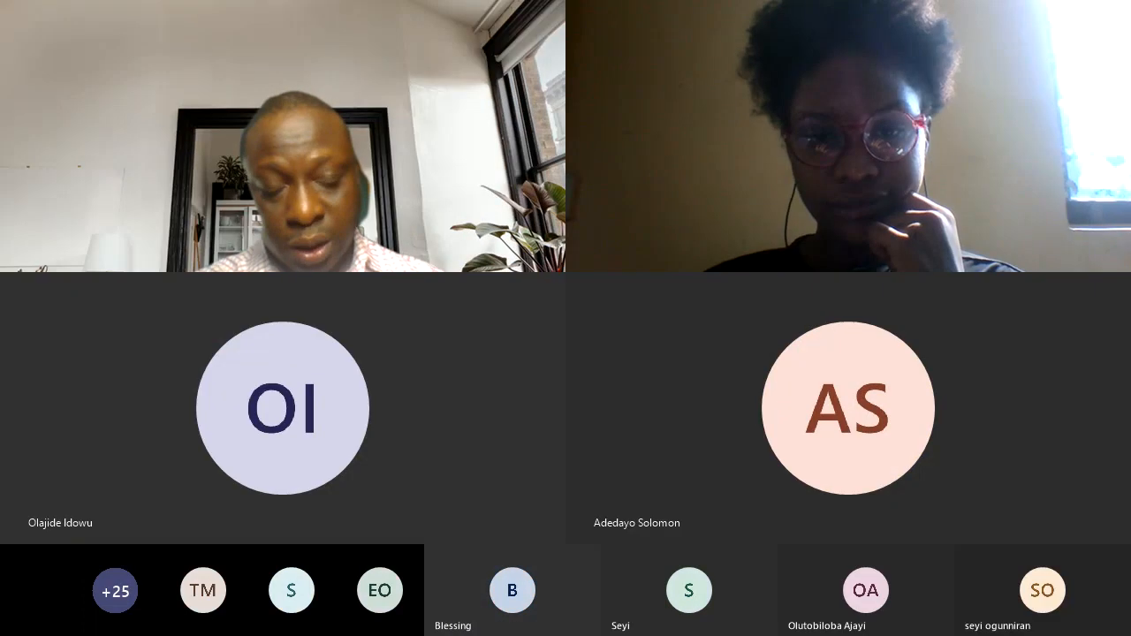